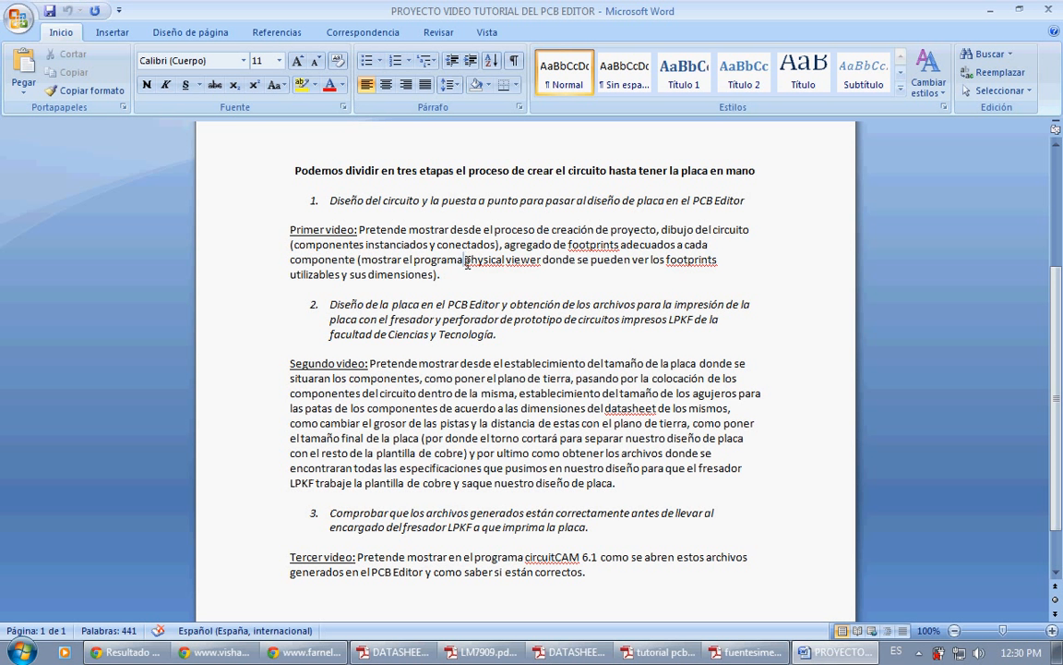
left_click_drag(466, 261, 540, 271)
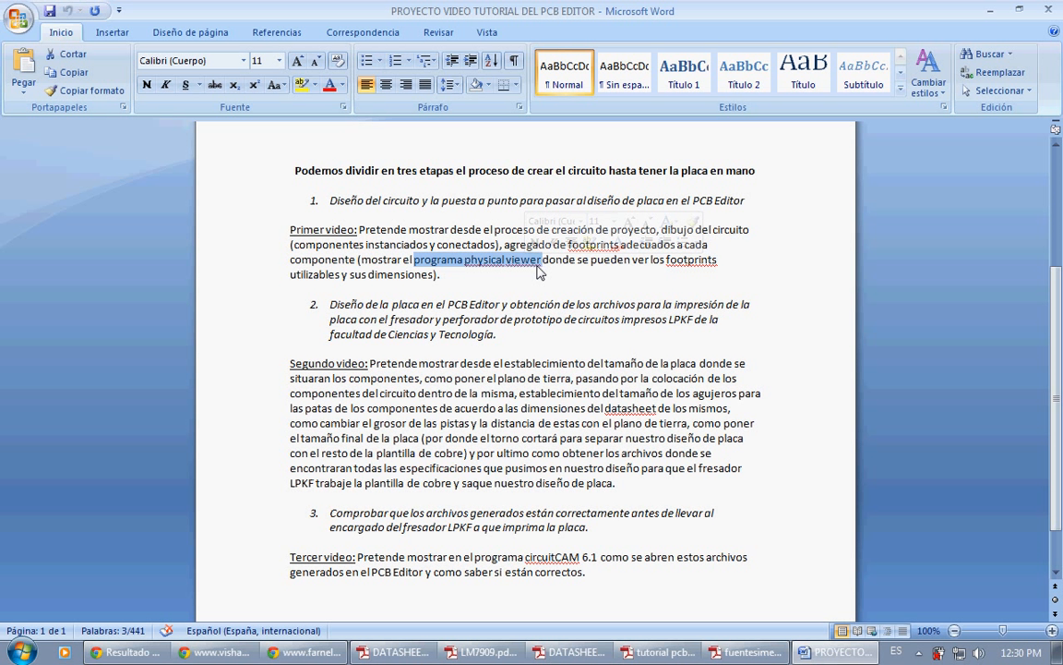
left_click(538, 267)
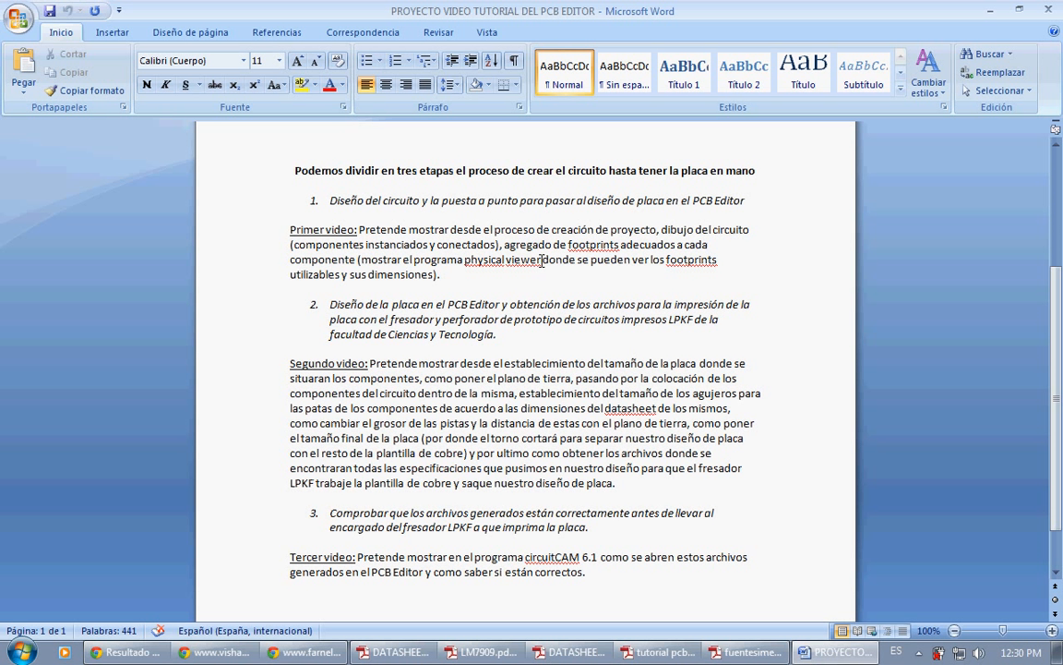
Step: Launch OrCAD Capture
key("super")
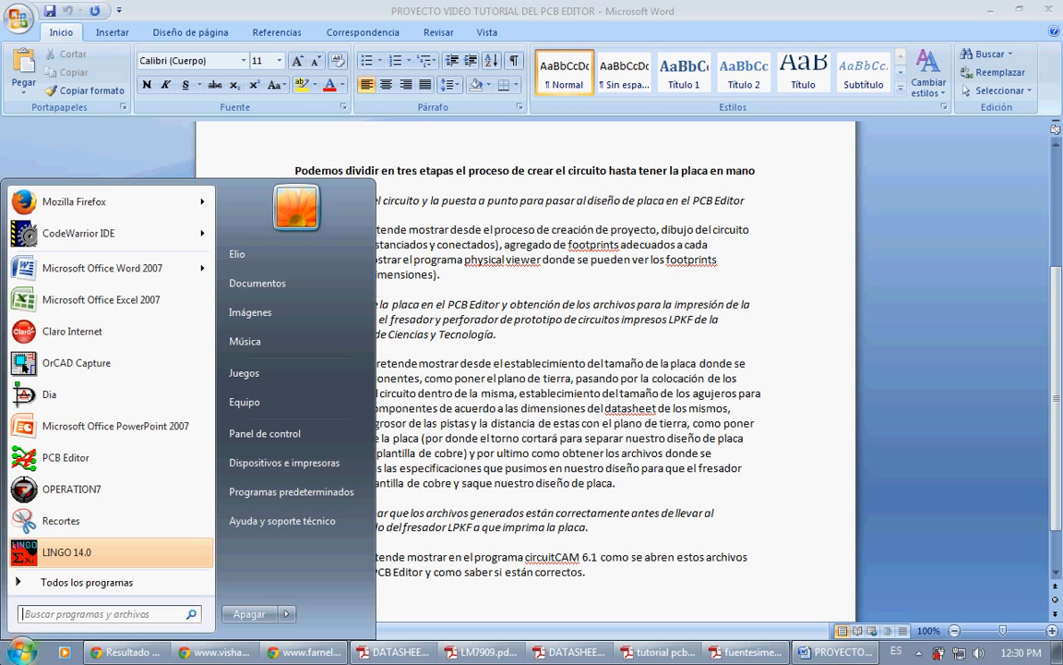
right_click(104, 371)
left_click(143, 379)
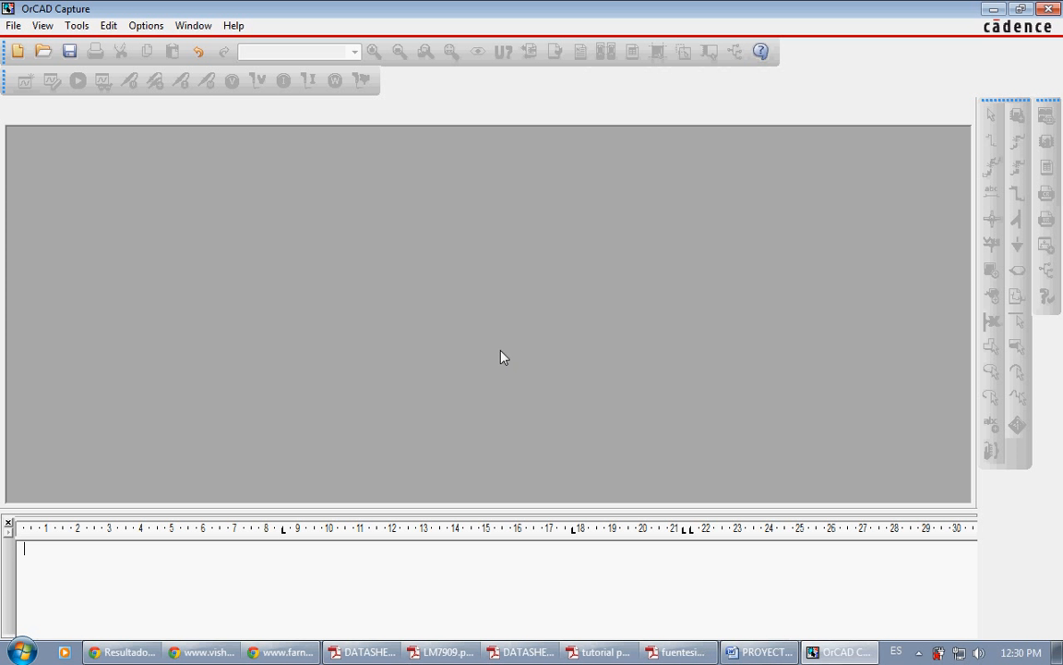
Step: Switch to fuentesimetrica.pdf in Adobe Reader and examine the "Fuente simétrica regulada" circuit diagram
left_click(678, 652)
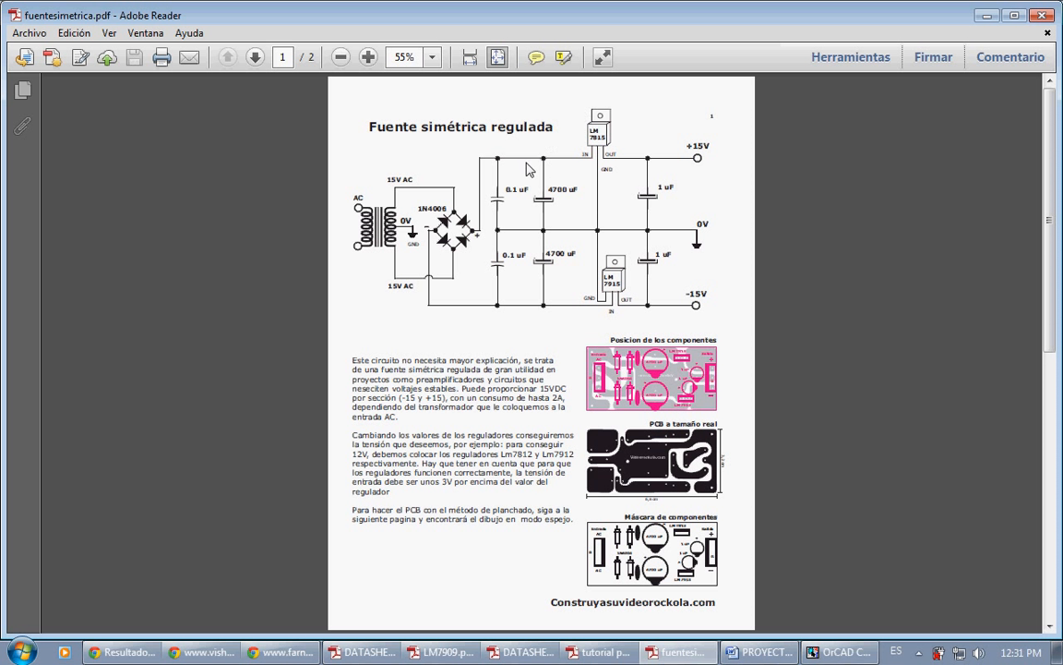
triple_click(371, 127)
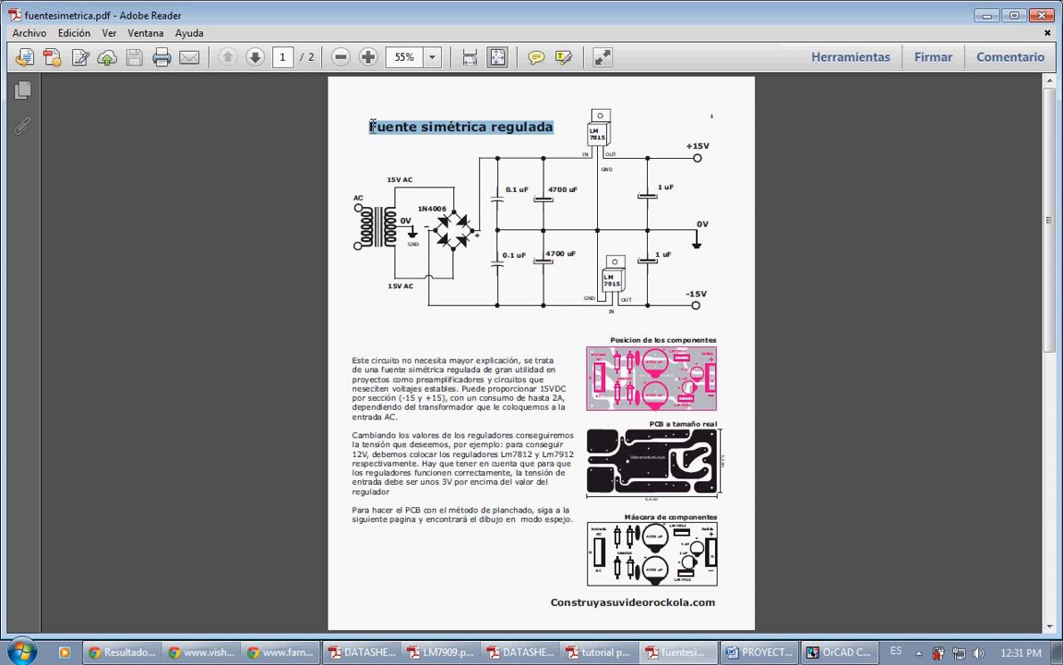
left_click(650, 134)
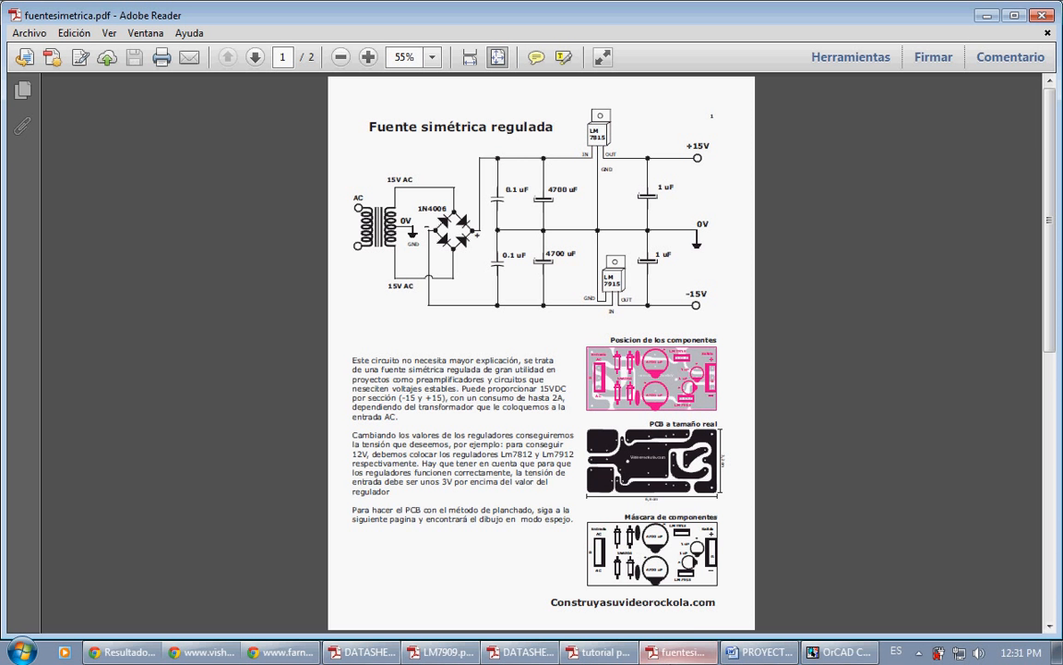
Step: Switch to OrCAD Capture and start a new Analog or Mixed A/D project named fuente_simetrica
left_click(838, 652)
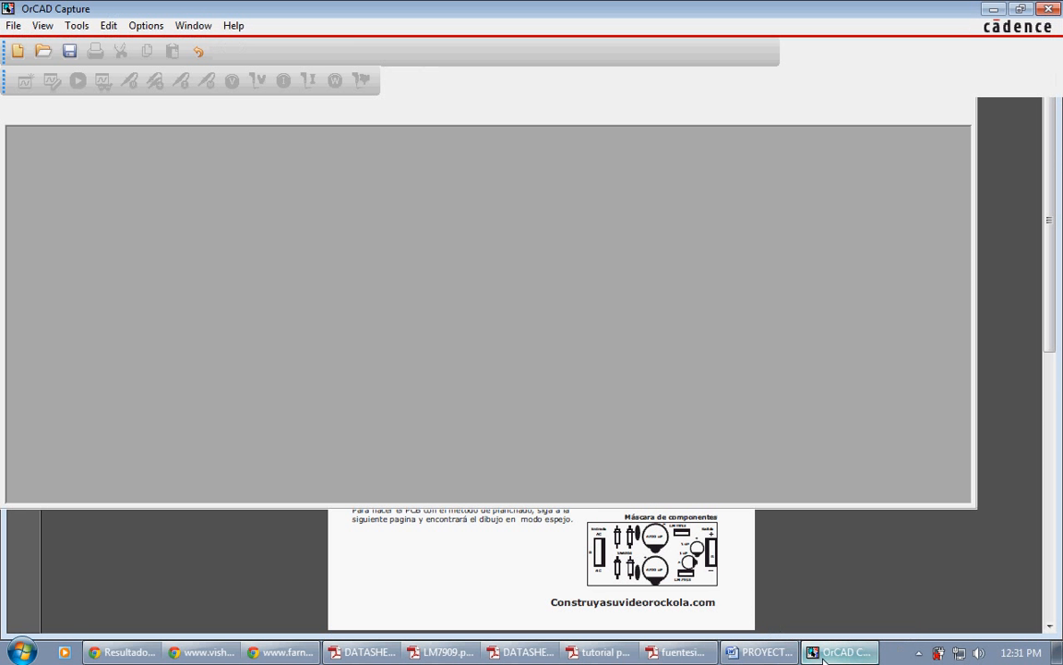
left_click(13, 25)
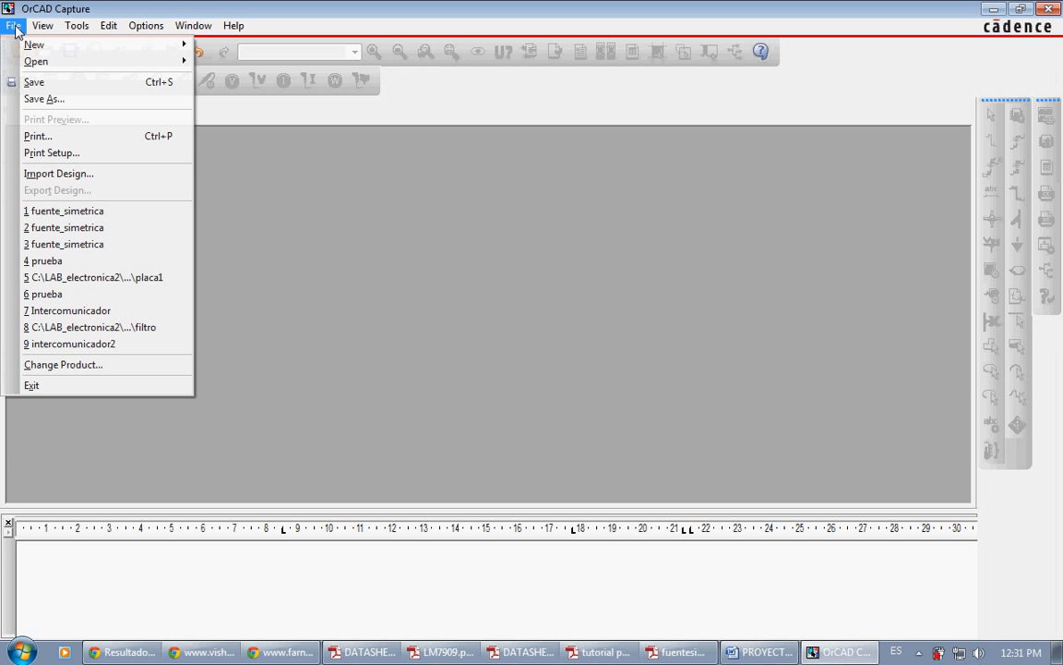
mouse_move(178, 56)
left_click(234, 44)
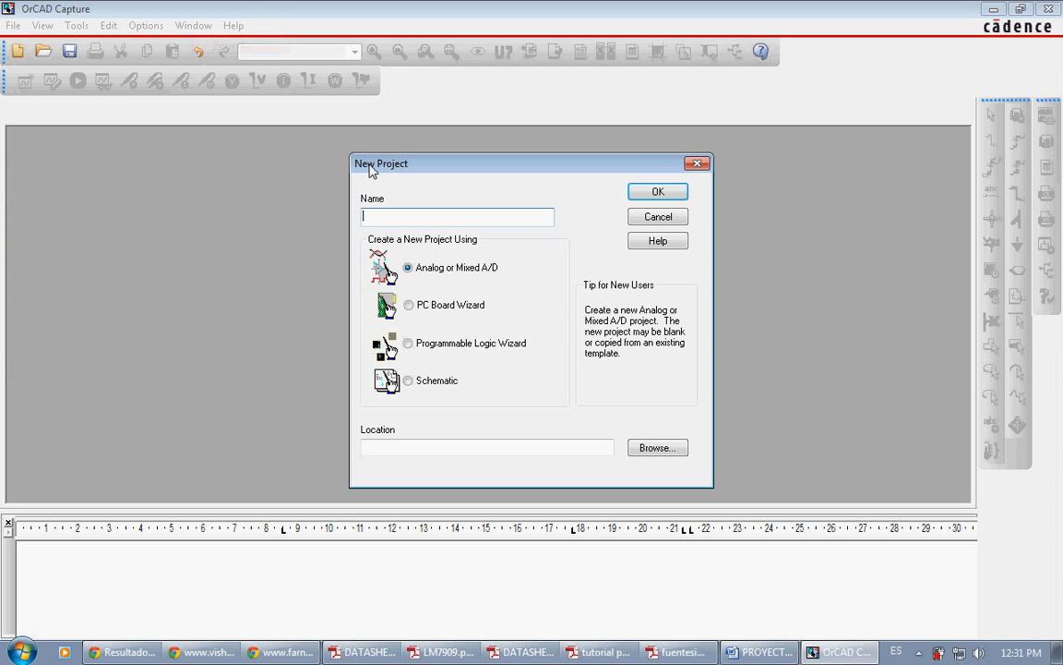
type("fuente_sim")
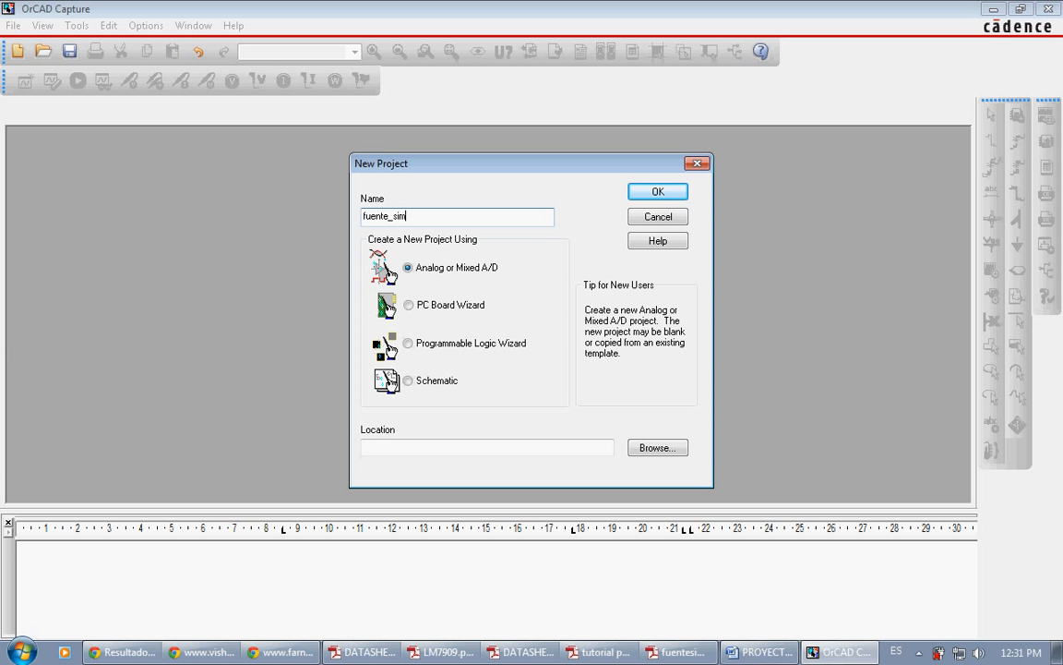
type("etrica")
Step: Browse for the project location and open the LABORATORIOS DE TECNO folder on drive C
left_click(637, 449)
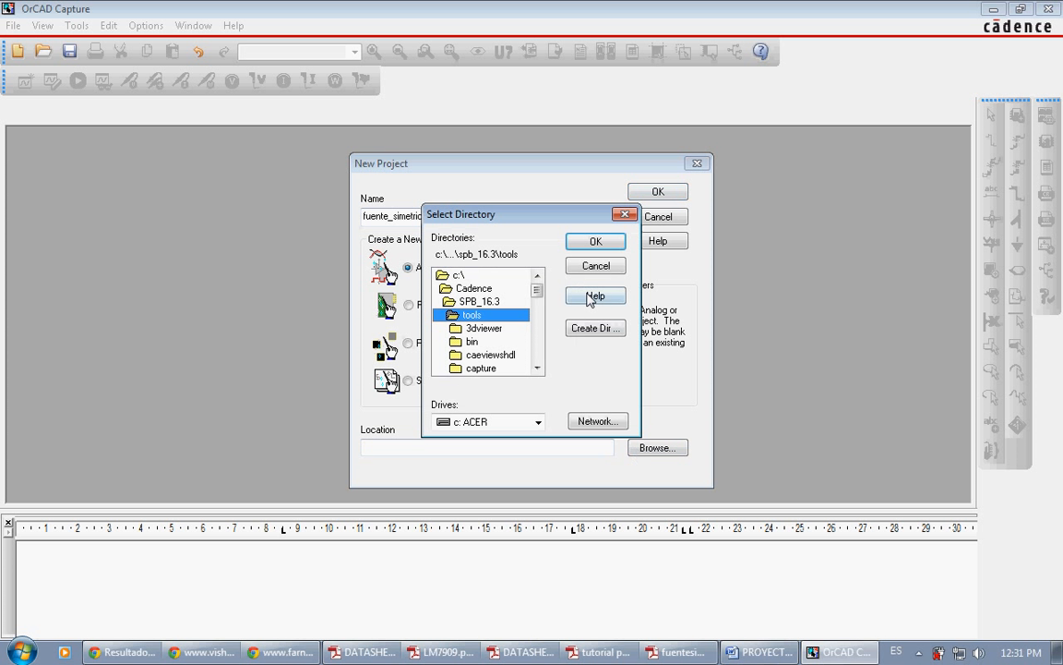
double_click(459, 275)
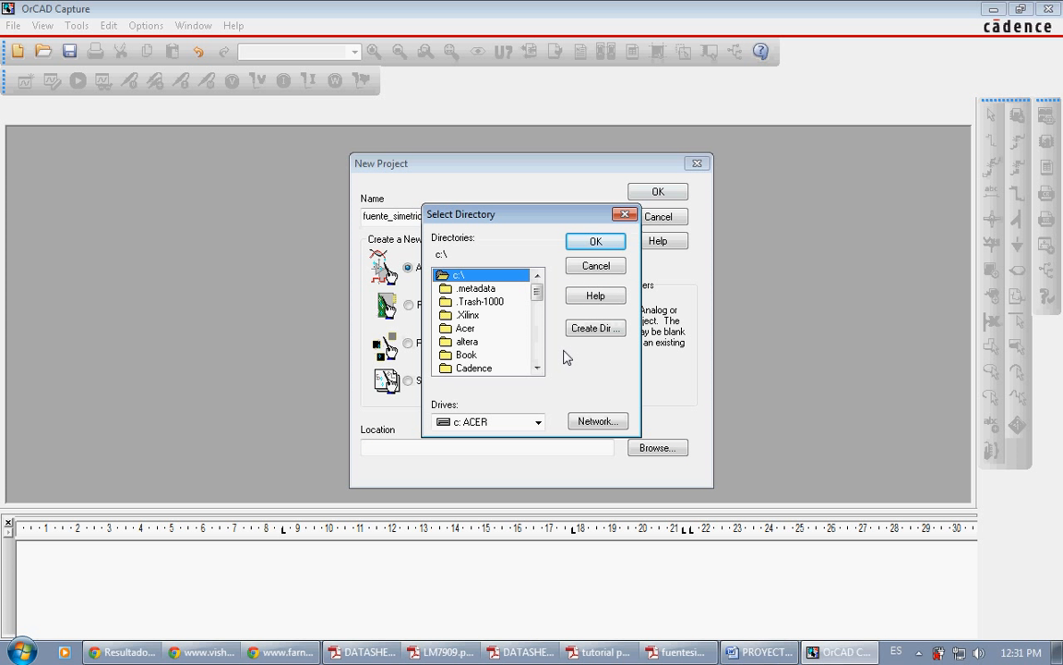
scroll(536, 346, "down", 2)
scroll(538, 354, "down", 2)
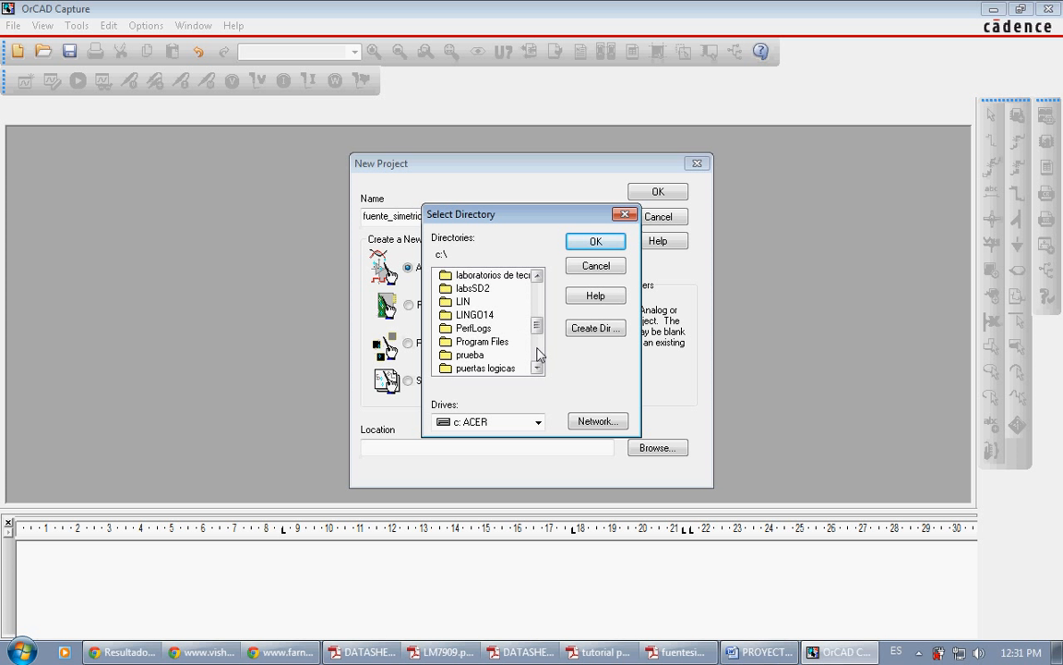
left_click(508, 275)
double_click(508, 275)
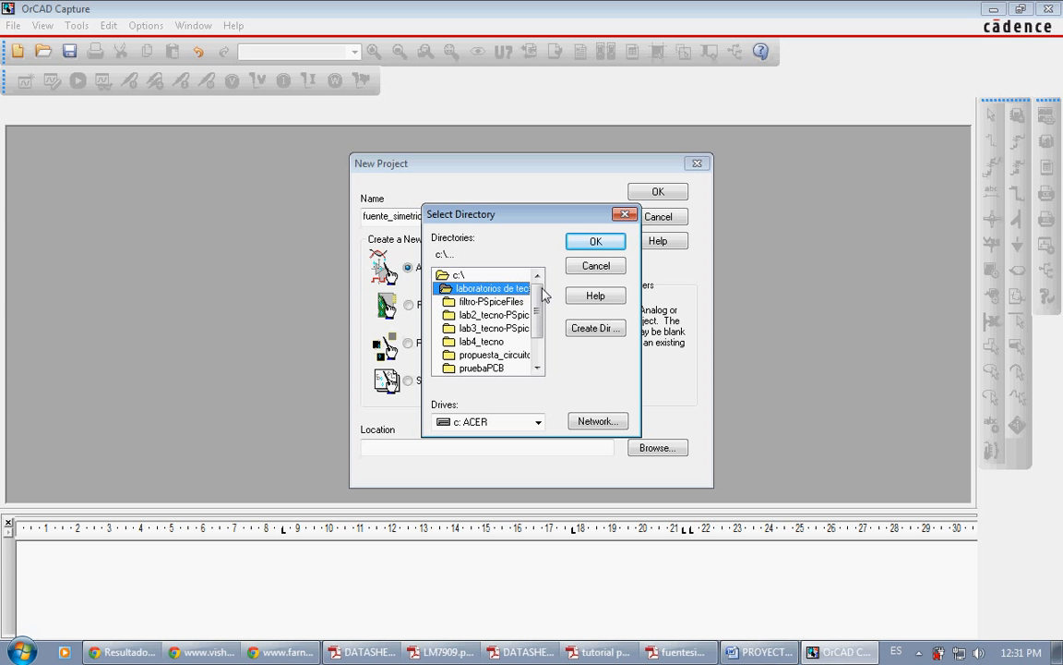
Step: Create a fuente_simetrica subfolder inside LABORATORIOS DE TECNO and set it as the project location
left_click(595, 328)
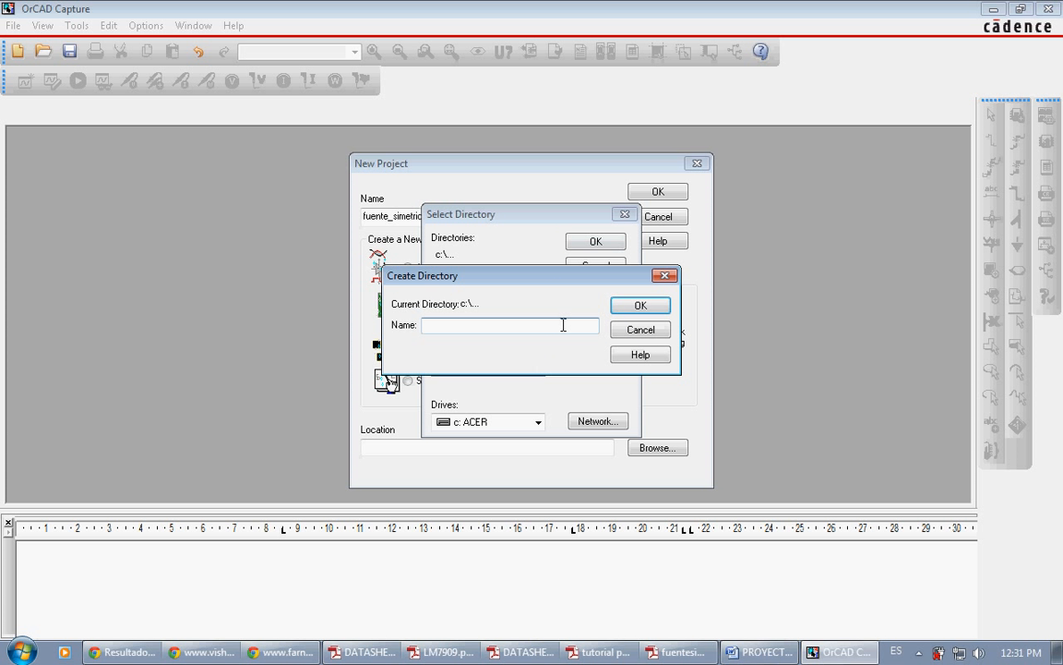
type("fuente_simetrica")
left_click(636, 304)
left_click(515, 315)
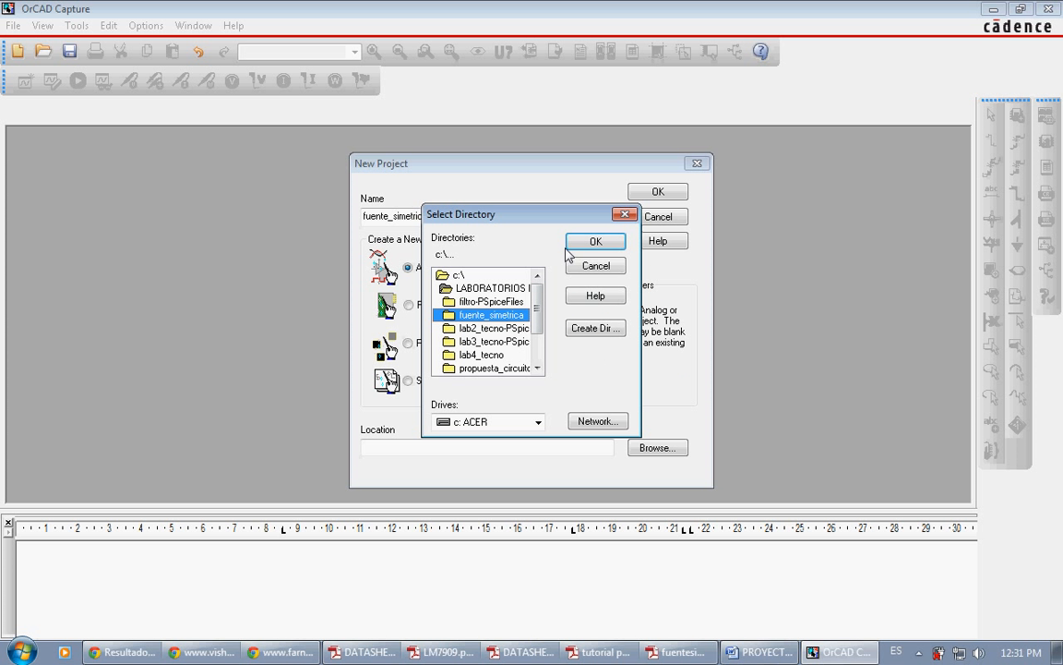
left_click(595, 240)
left_click(595, 241)
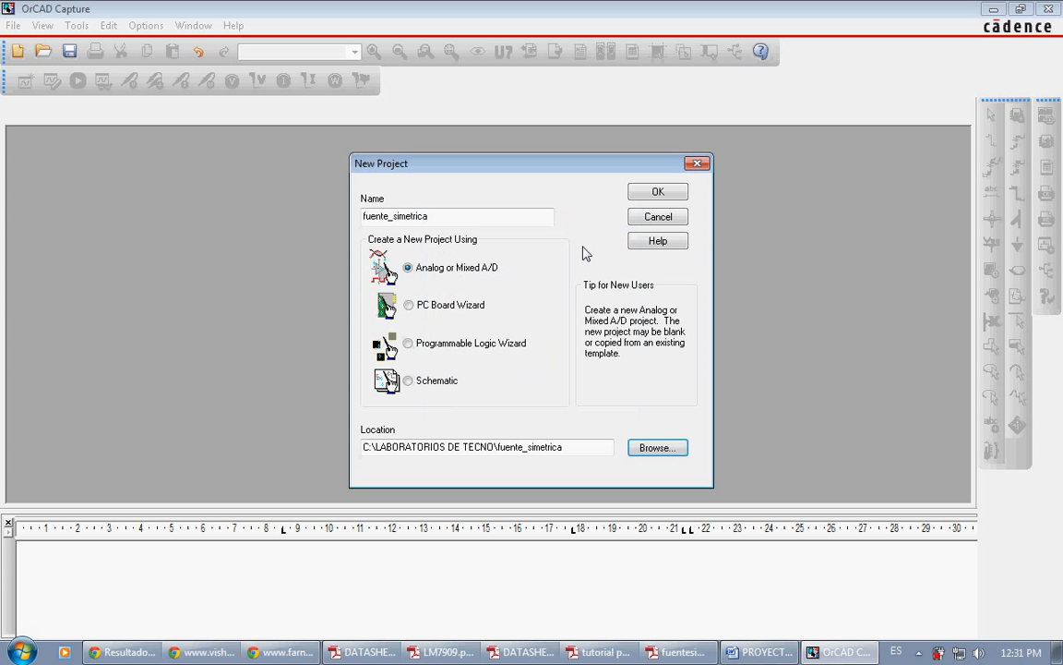
Step: Create the project as a blank PSpice project and maximize its schematic page
left_click(657, 191)
left_click(398, 356)
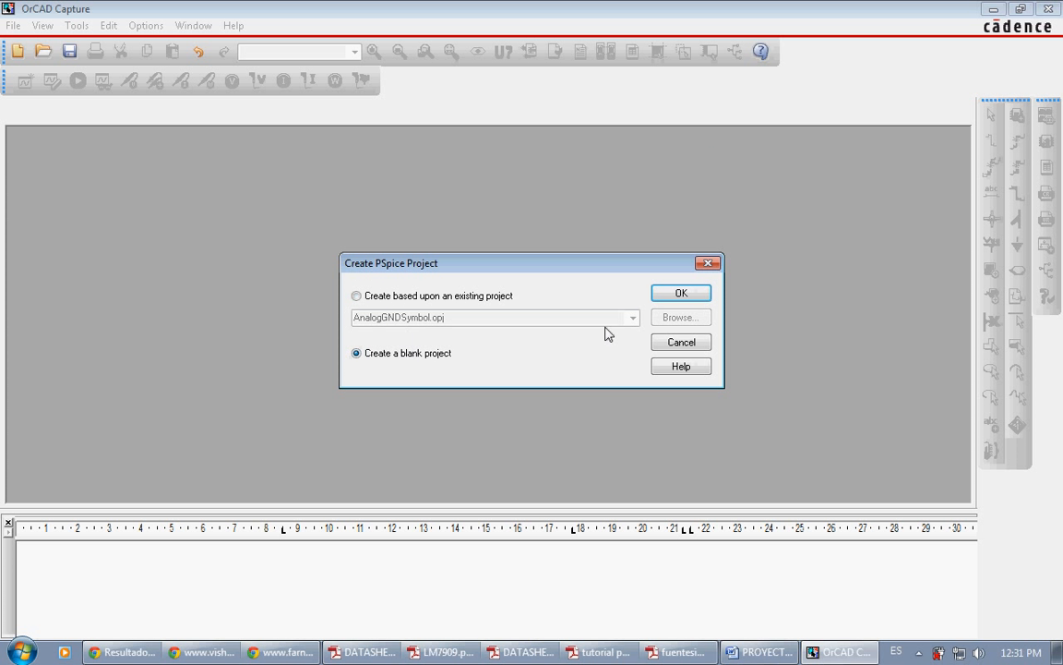
left_click(671, 295)
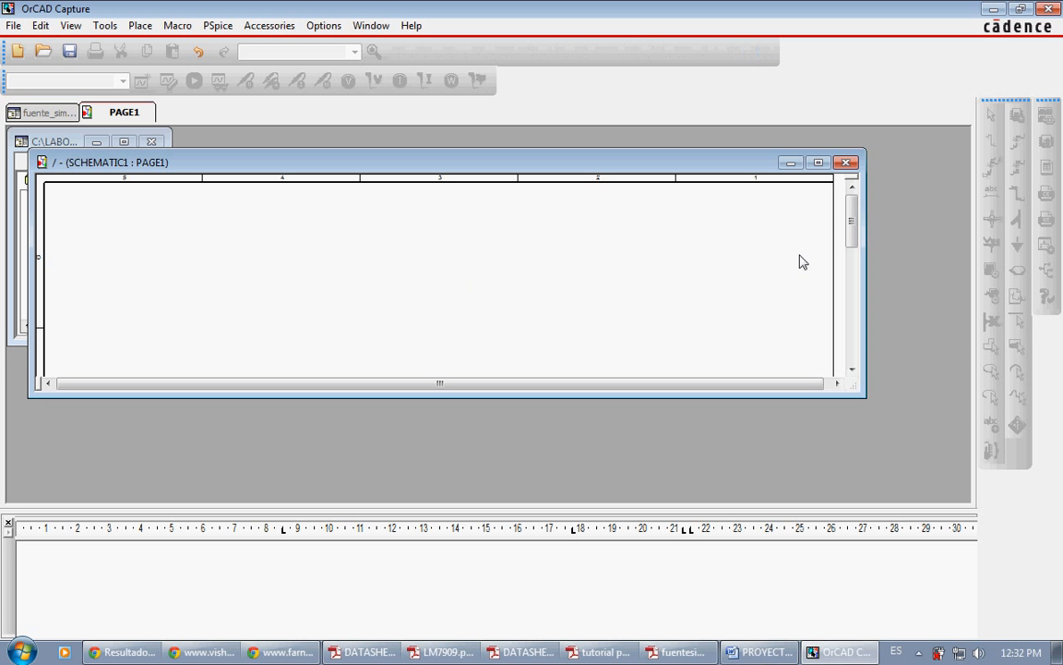
left_click(816, 163)
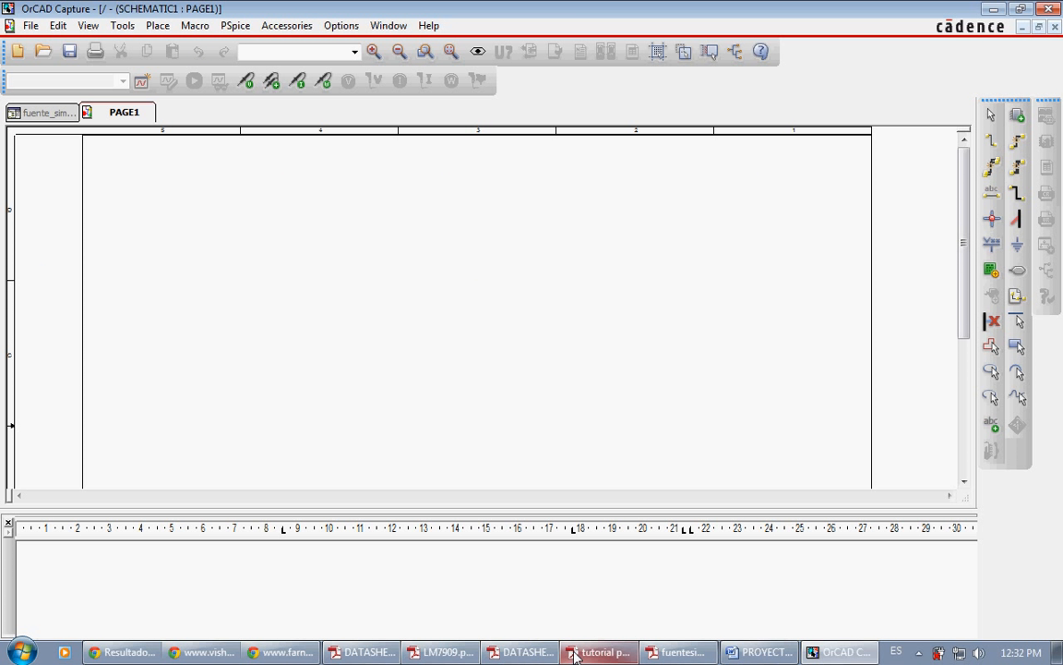
Step: Place one vertical capacitor, part C from the DATACONV library, on the empty schematic page
left_click(677, 652)
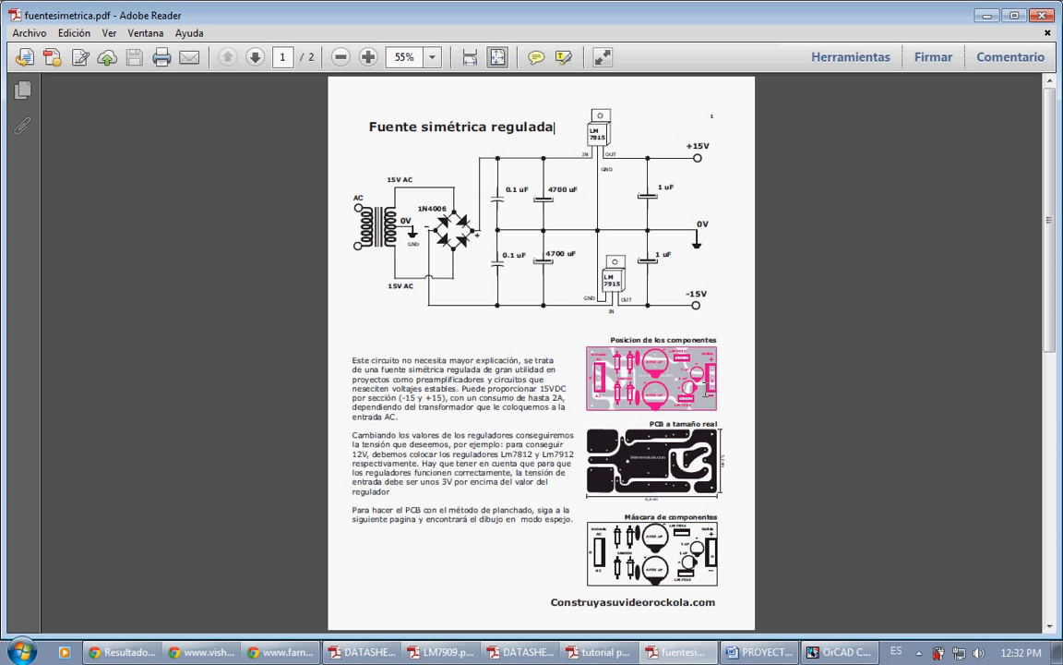
key("alt+Tab")
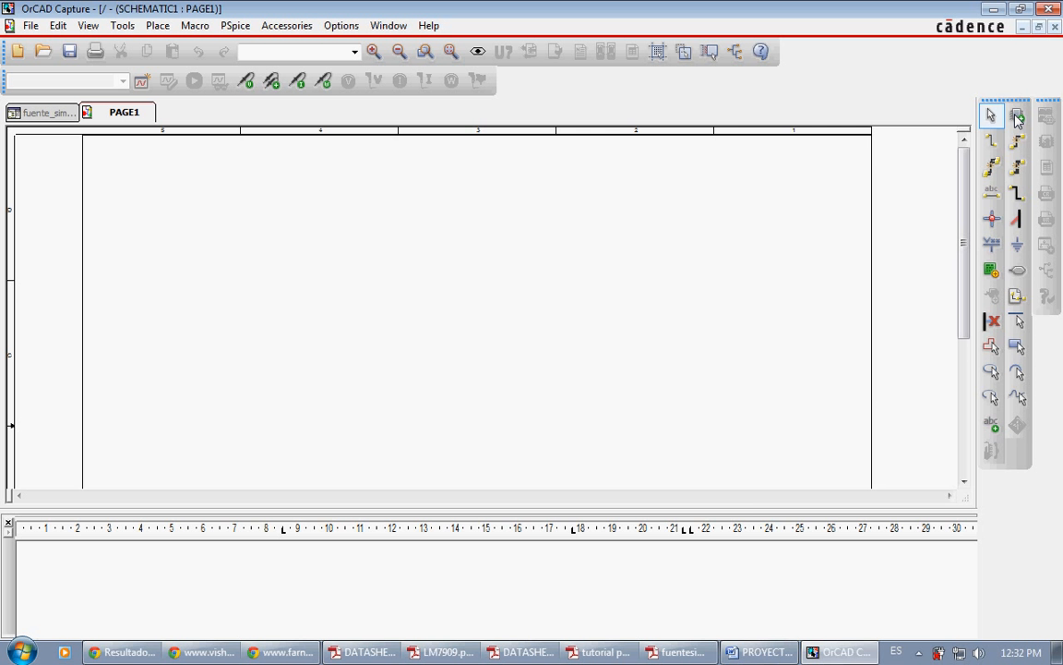
left_click(1018, 115)
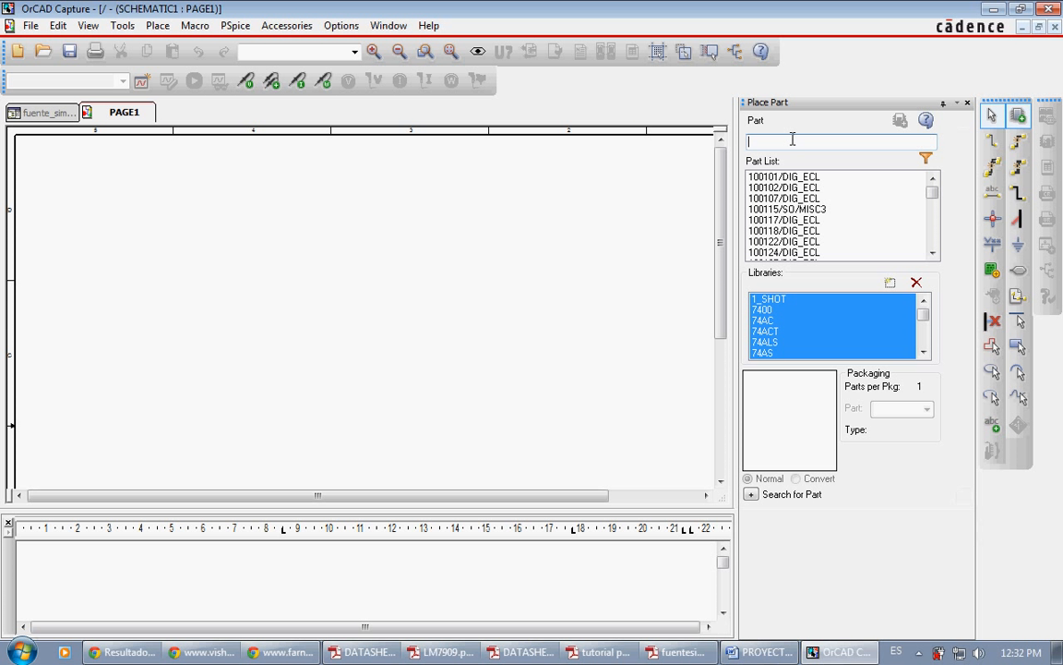
type("c")
key("Return")
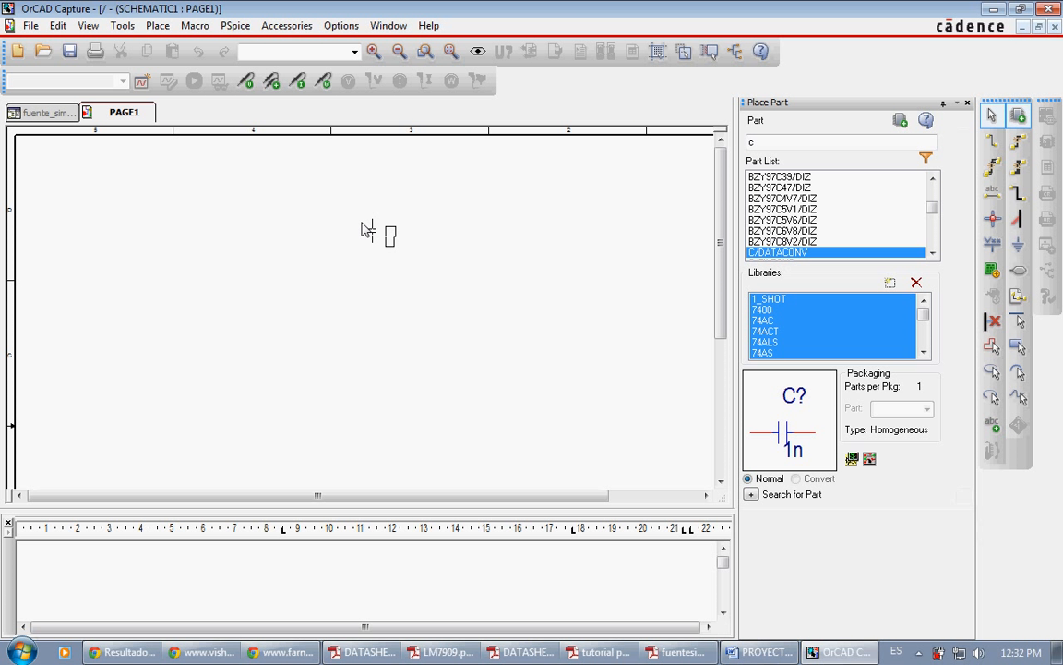
left_click(364, 251)
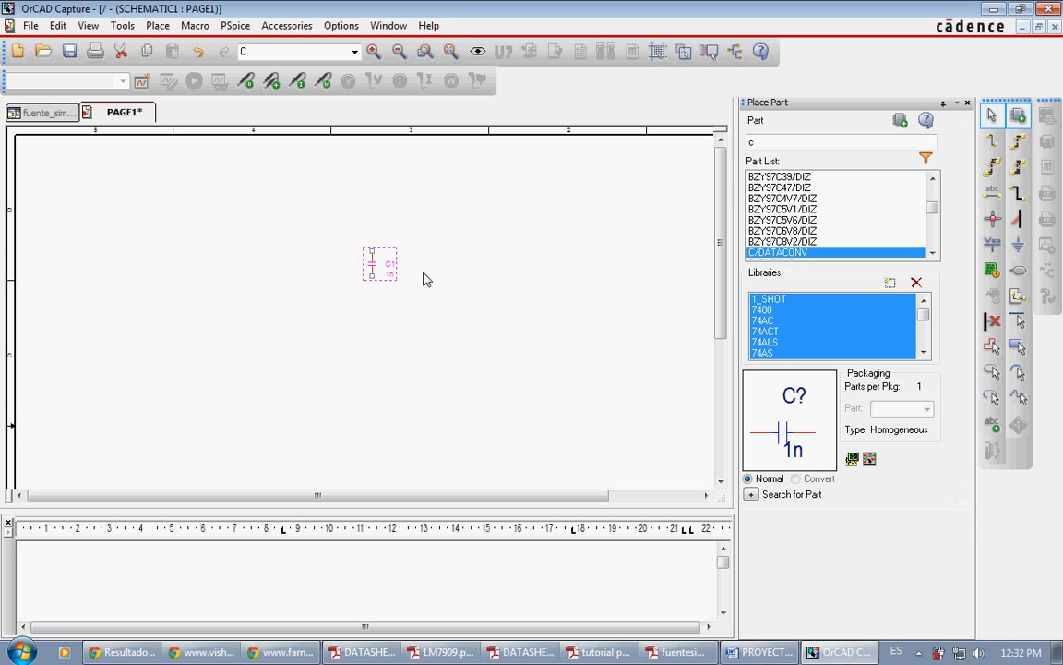
key("Escape")
Step: Examine the capacitors in the fuentesimetrica.pdf circuit diagram in Adobe Reader, then return to the OrCAD Capture schematic
left_click(669, 659)
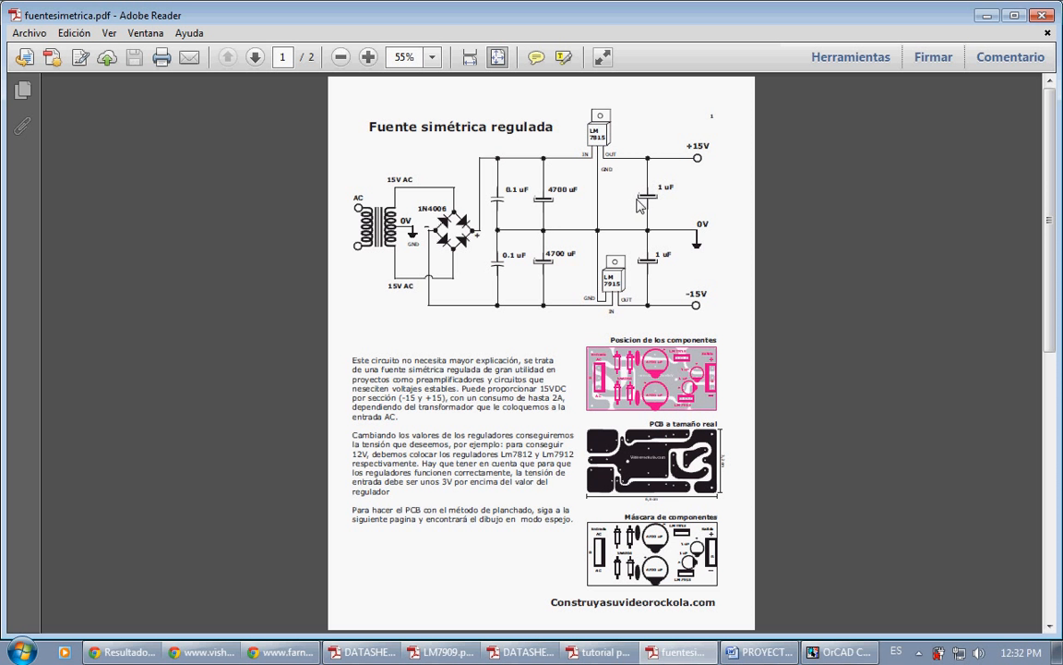
left_click(687, 659)
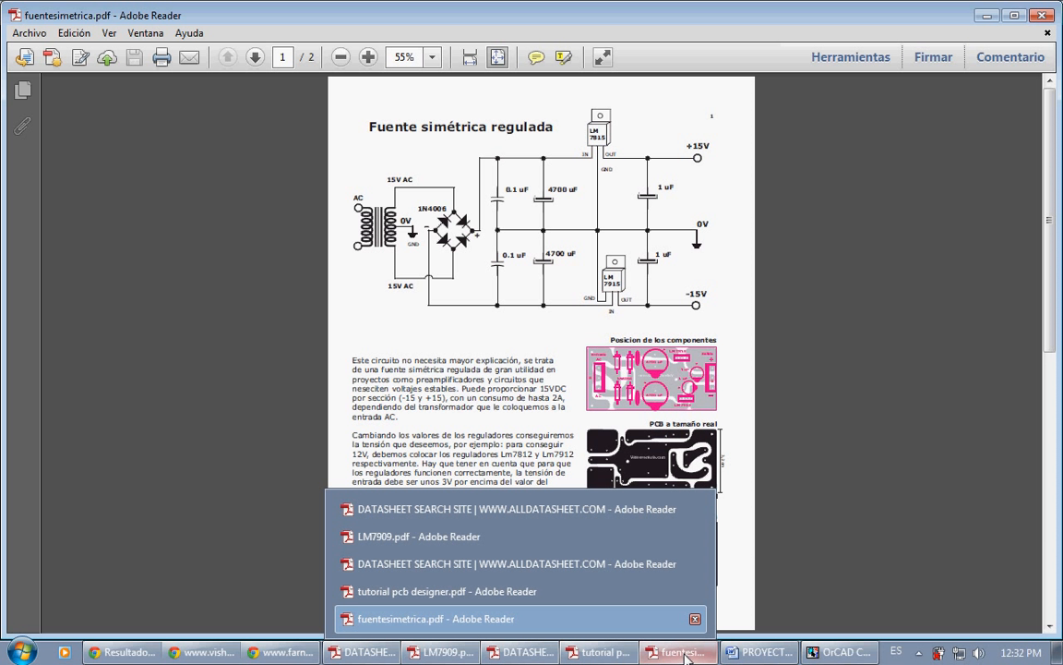
left_click(687, 659)
left_click(687, 659)
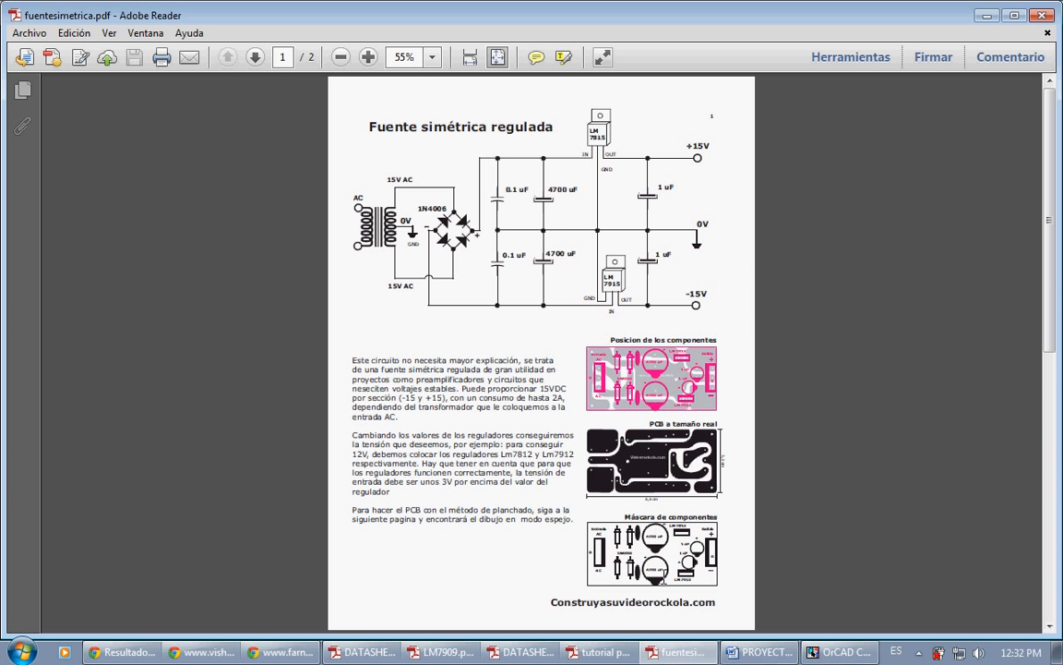
mouse_move(671, 653)
left_click(675, 654)
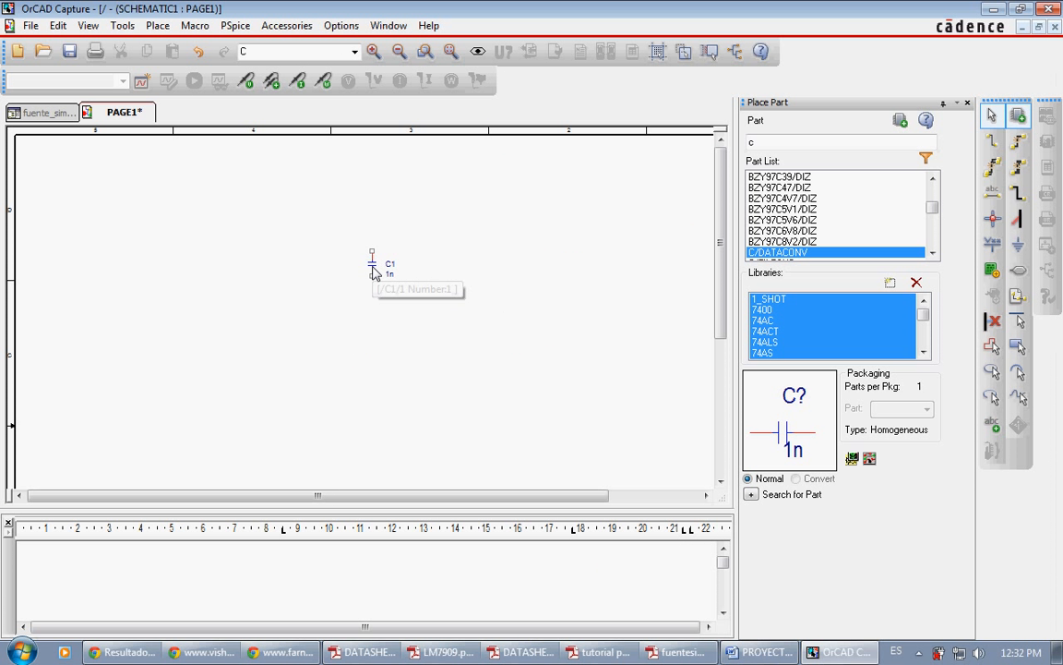
Step: Copy the placed capacitor and paste the duplicate directly below it
left_click(372, 264)
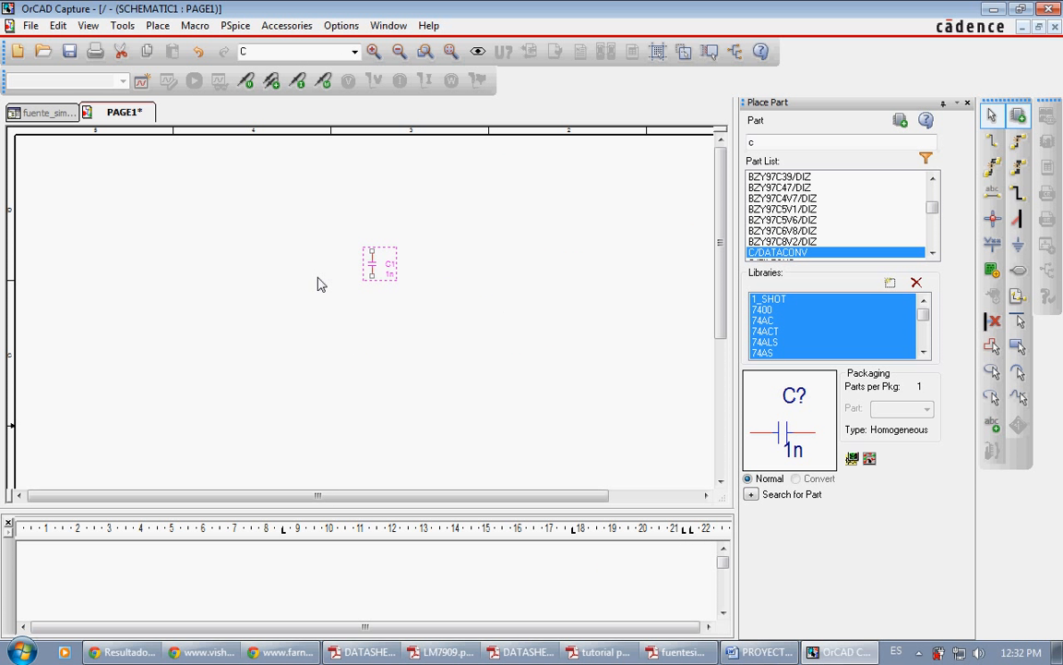
key("ctrl+c")
key("ctrl+v")
left_click(369, 334)
Step: Copy both capacitors C1 and C2 together and paste the pair to their left at the same height
left_click_drag(322, 235, 434, 409)
key("ctrl+c")
key("ctrl+v")
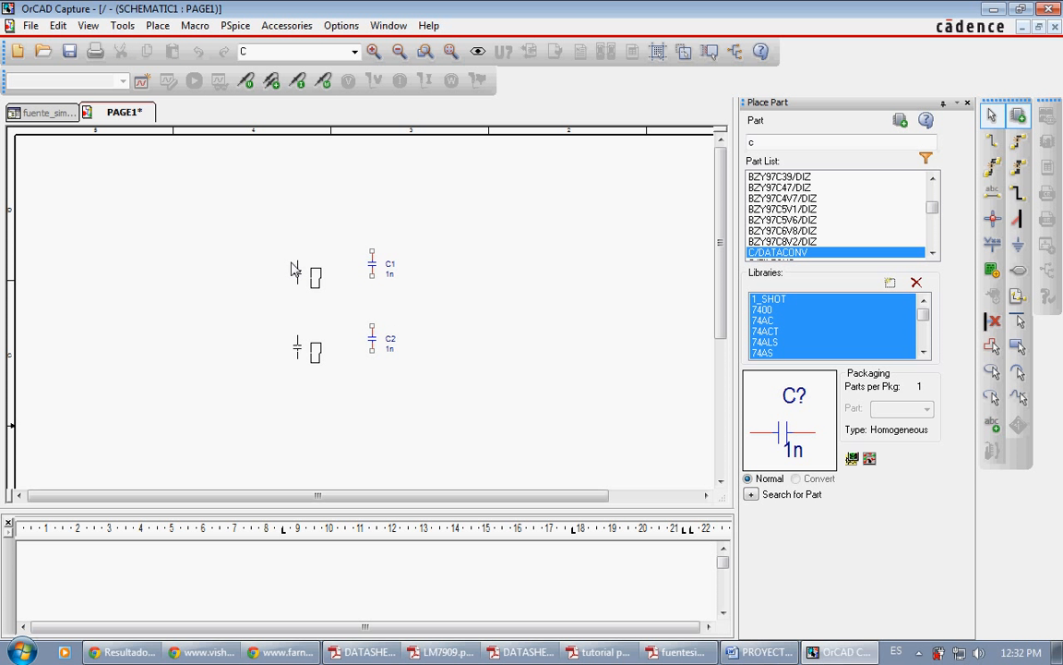
left_click(284, 258)
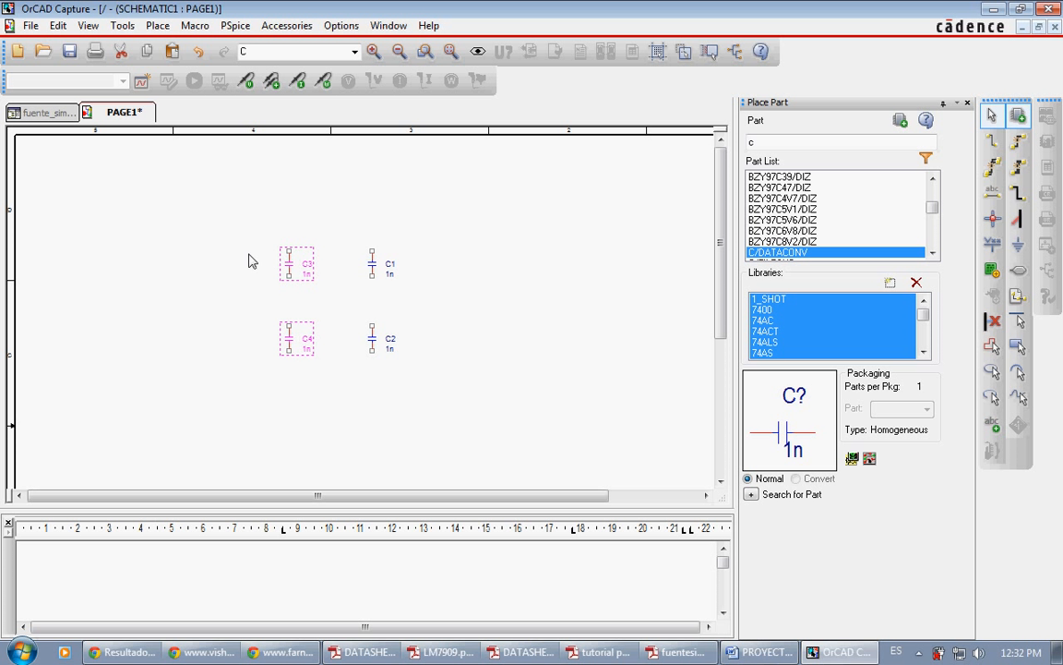
Step: Paste another copy of the capacitor pair to the left of C3 and C4 at the same height
left_click(166, 254)
key("ctrl+v")
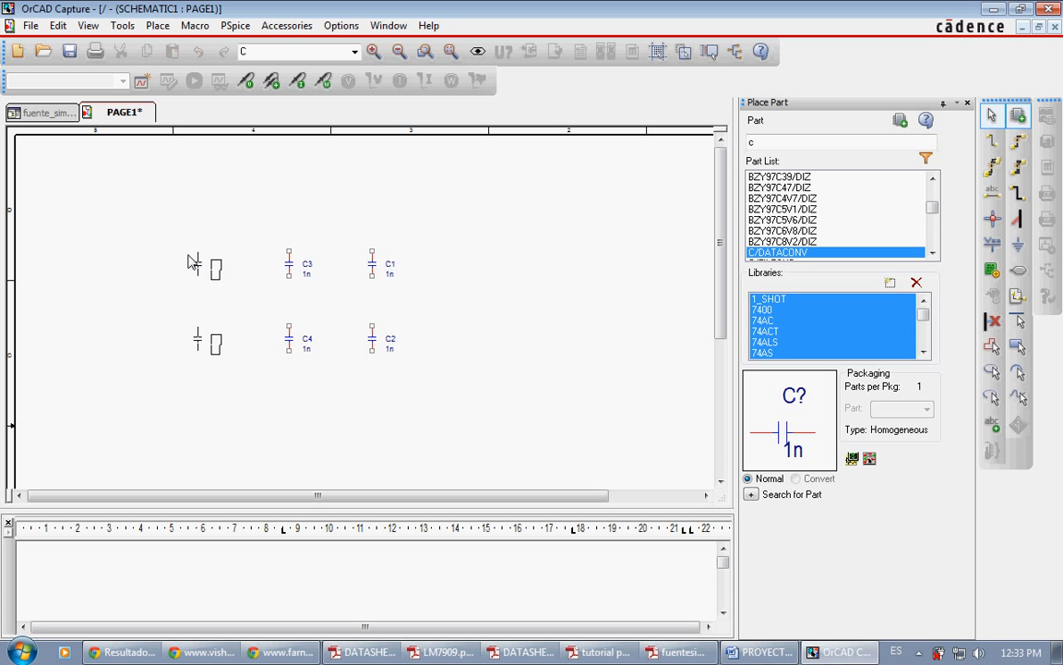
left_click(191, 259)
Step: Move all six capacitors together slightly to the right and down on the page, keeping their spacing
left_click_drag(150, 210, 450, 385)
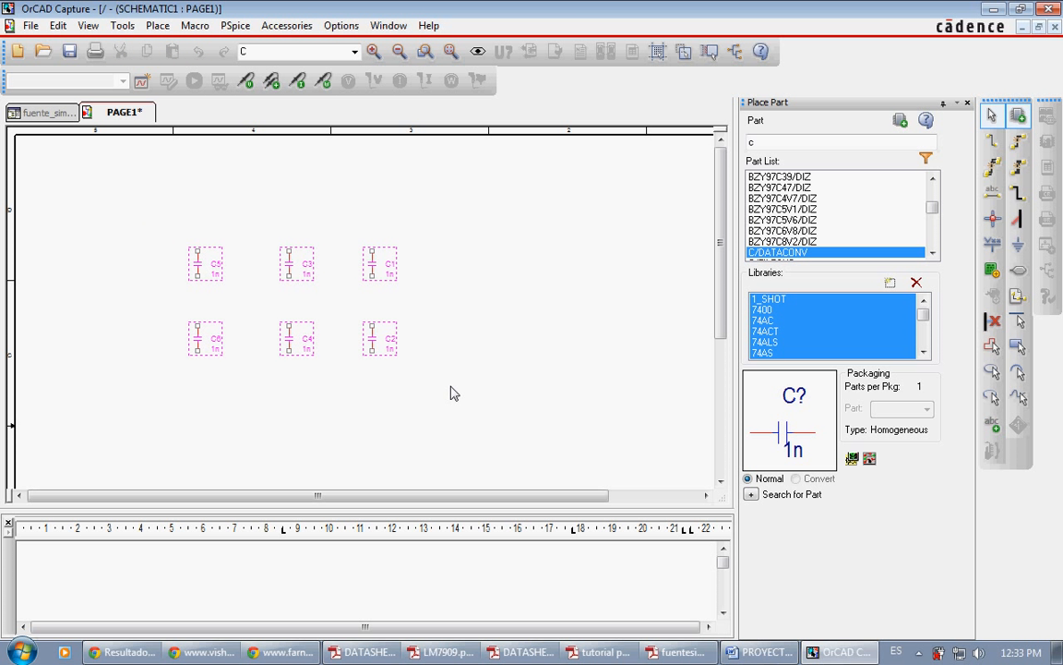
left_click_drag(376, 261, 442, 278)
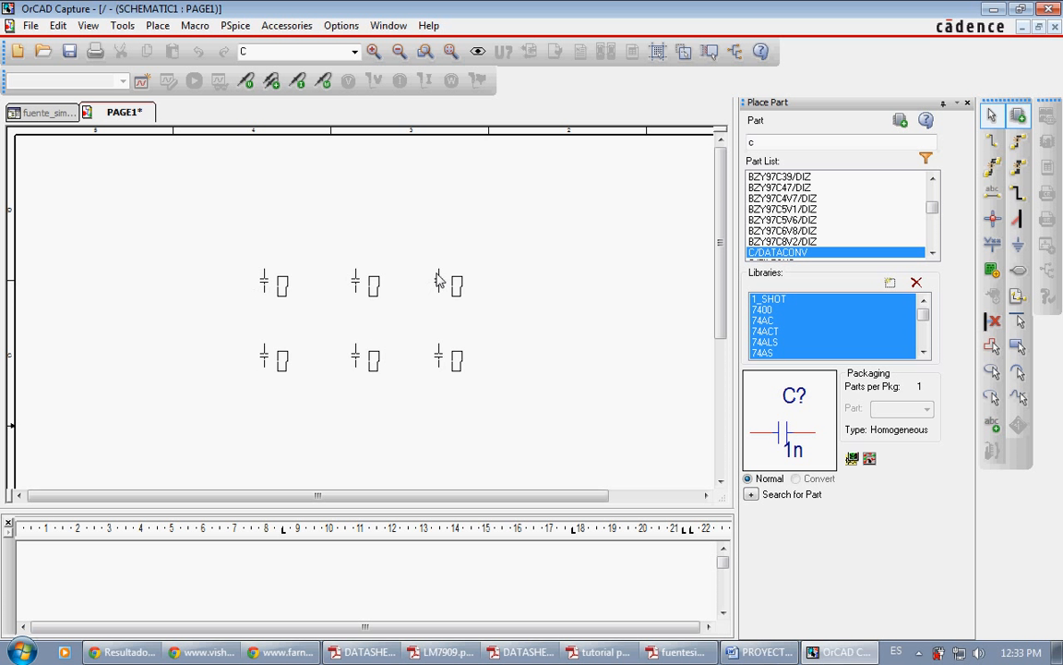
left_click(367, 195)
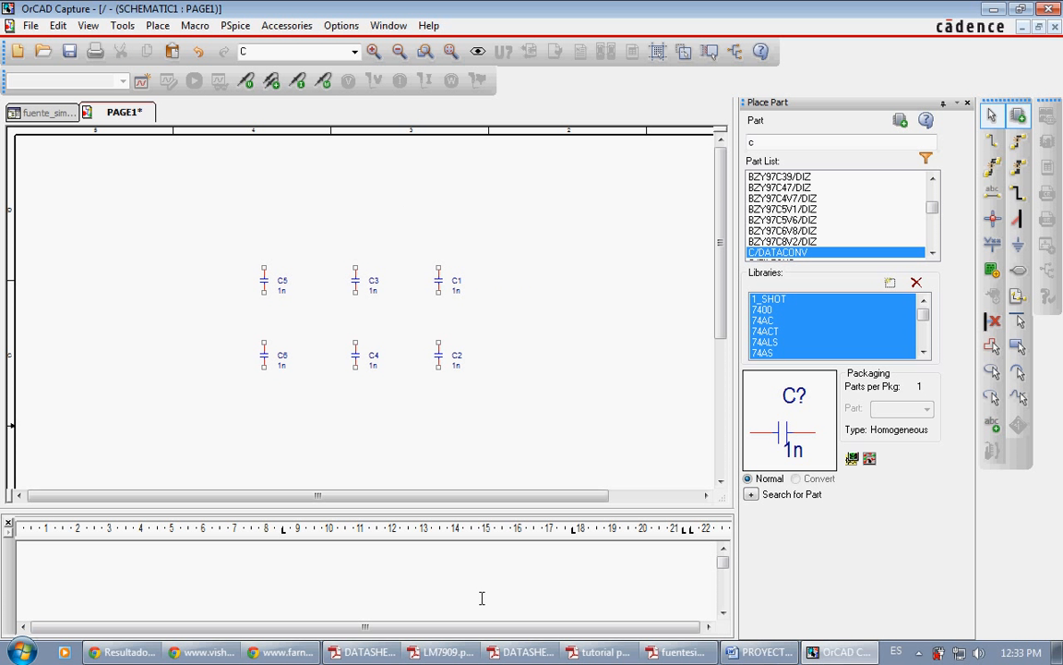
Step: Check the output capacitor values in fuentesimetrica.pdf, and set the values of C1 and C2 to 1U in the OrCAD Capture schematic
left_click(680, 652)
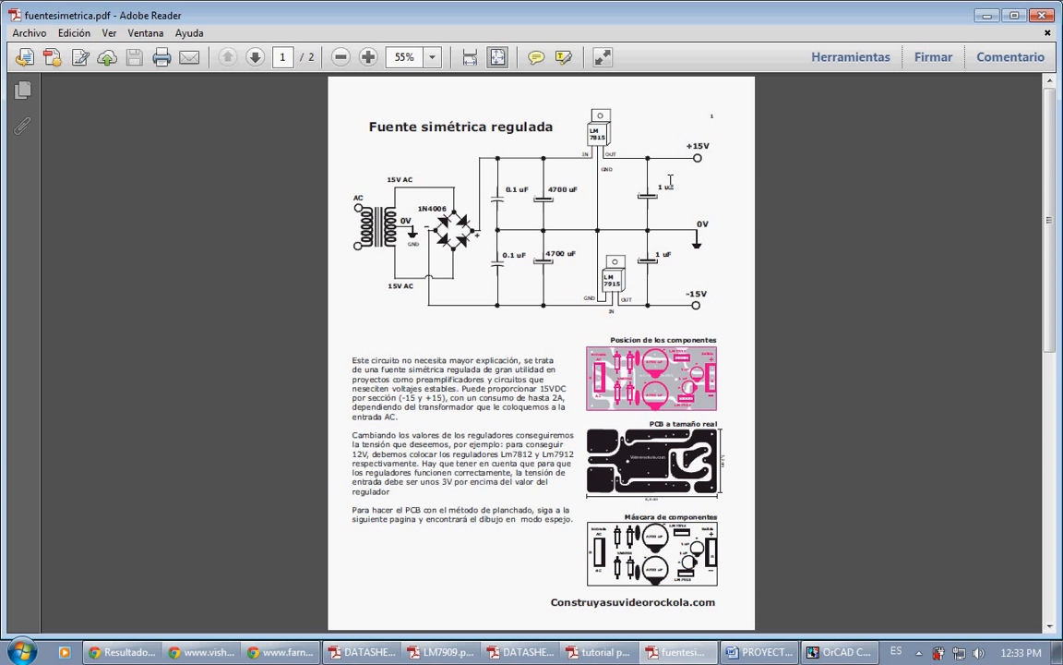
left_click(649, 653)
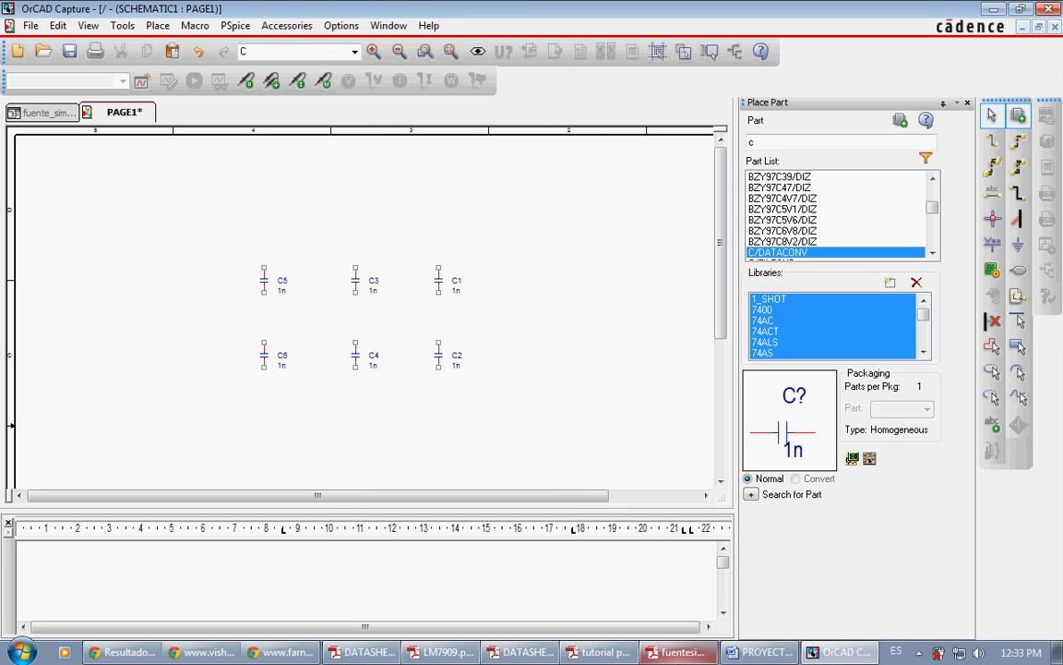
double_click(456, 290)
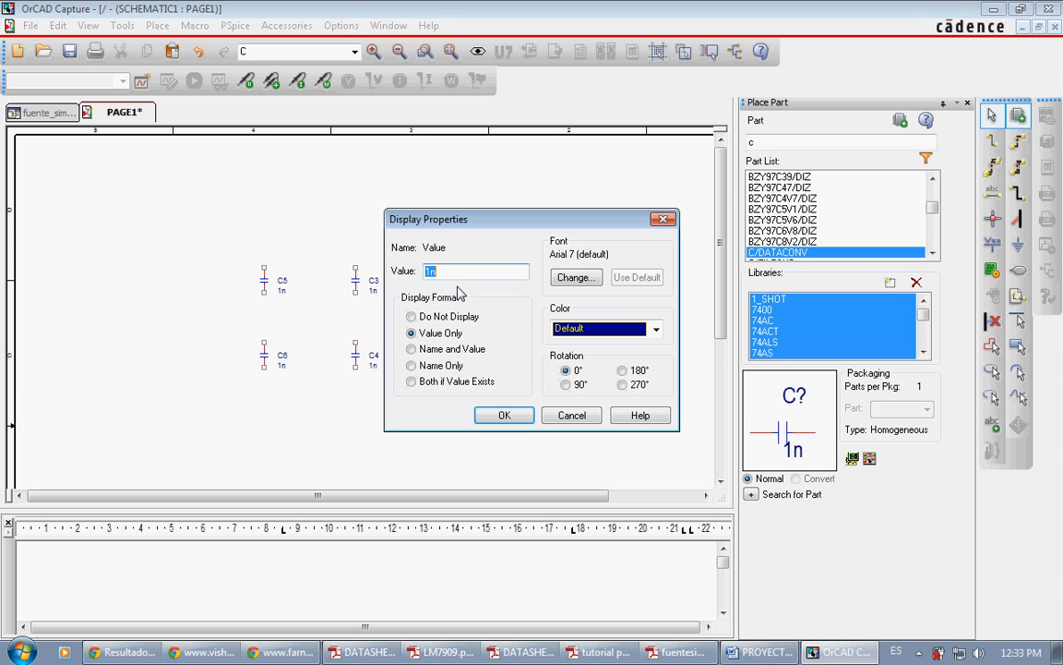
type("1U")
key("Return")
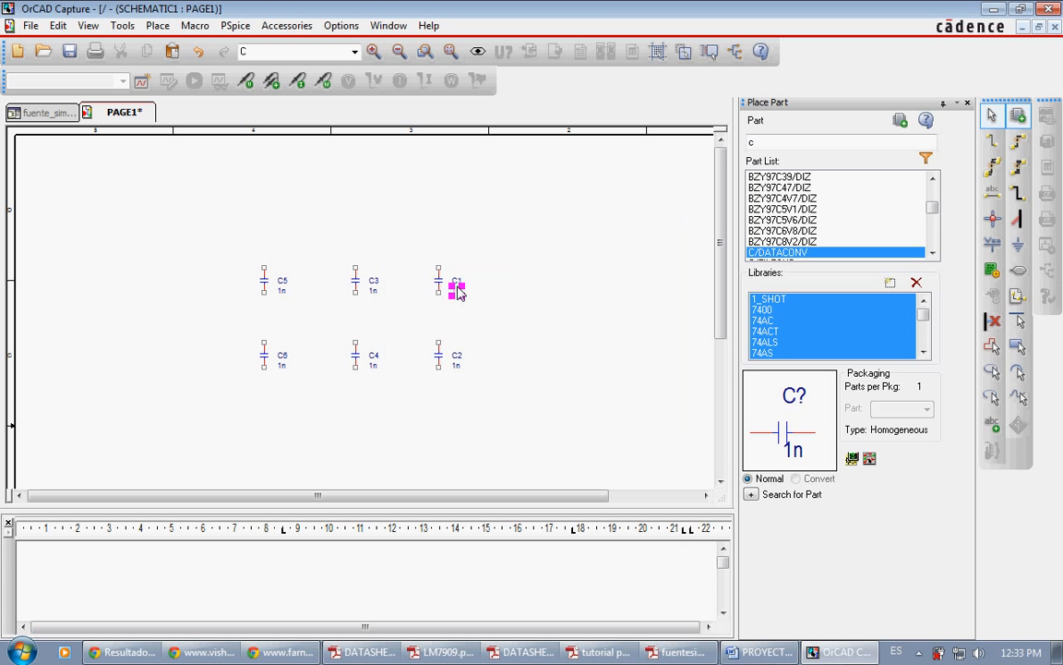
double_click(458, 373)
type("1U")
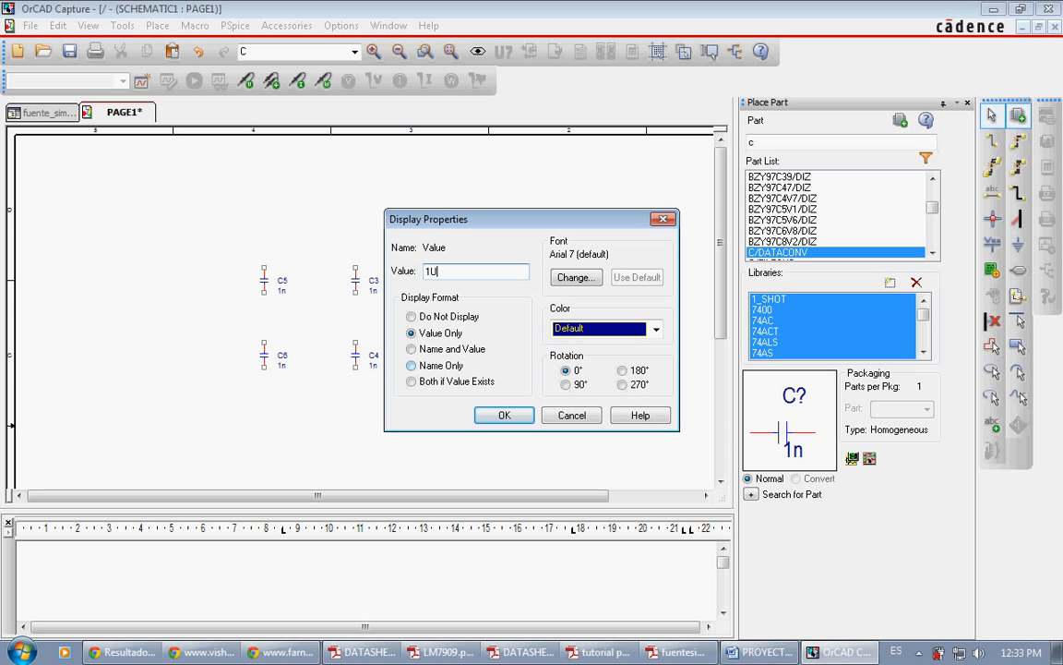
key("Return")
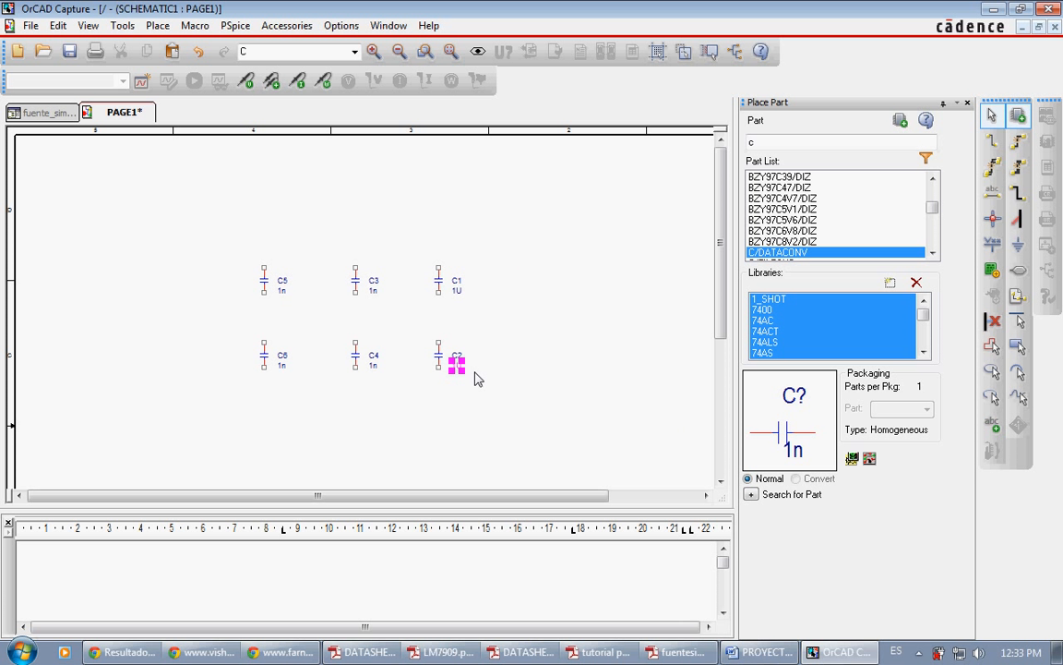
Step: Rewrite the values of capacitors C1 and C2 as 1u with a lowercase unit
double_click(456, 292)
key("Return")
double_click(459, 367)
left_click(459, 368)
type("1")
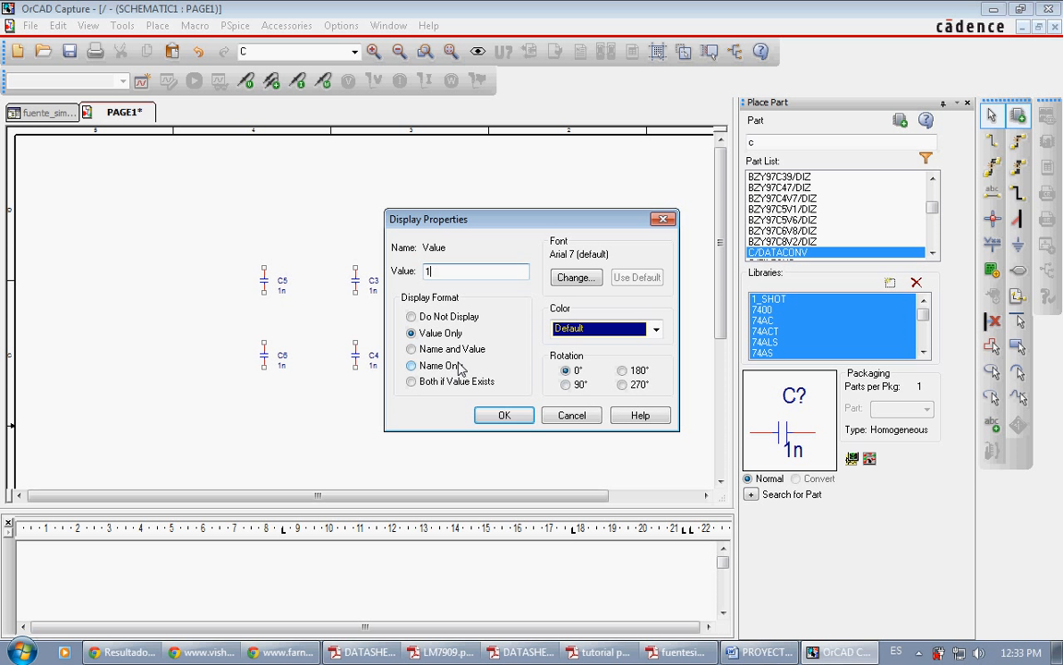
type("u")
key("Return")
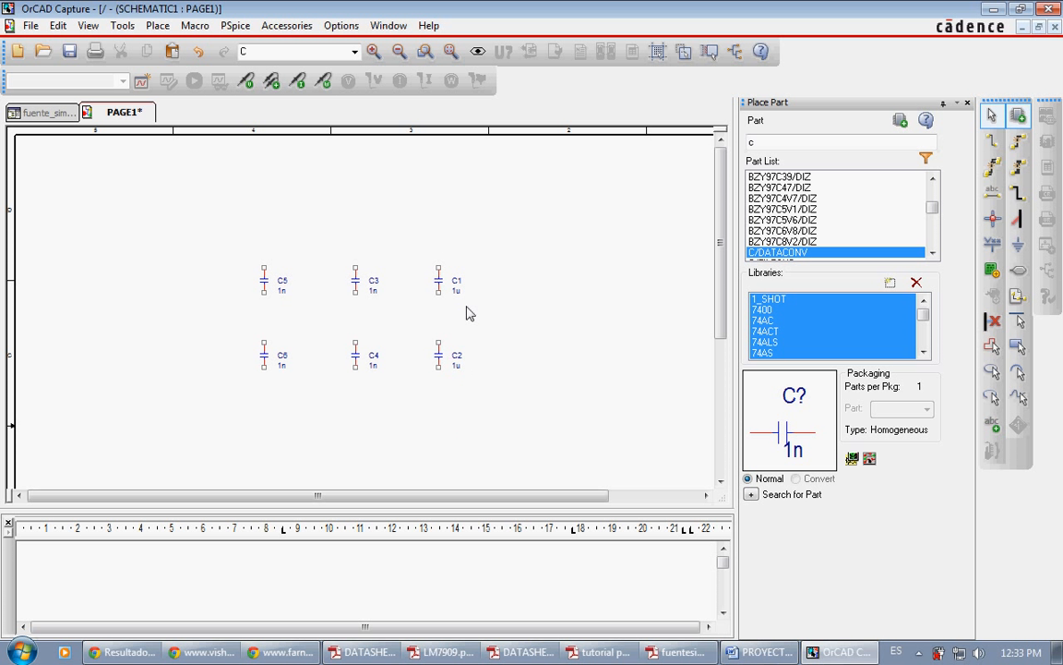
Step: Set the values of the middle capacitors C3 and C4 to 4700u
left_click(373, 291)
double_click(373, 291)
key("BackSpace")
type("4700u")
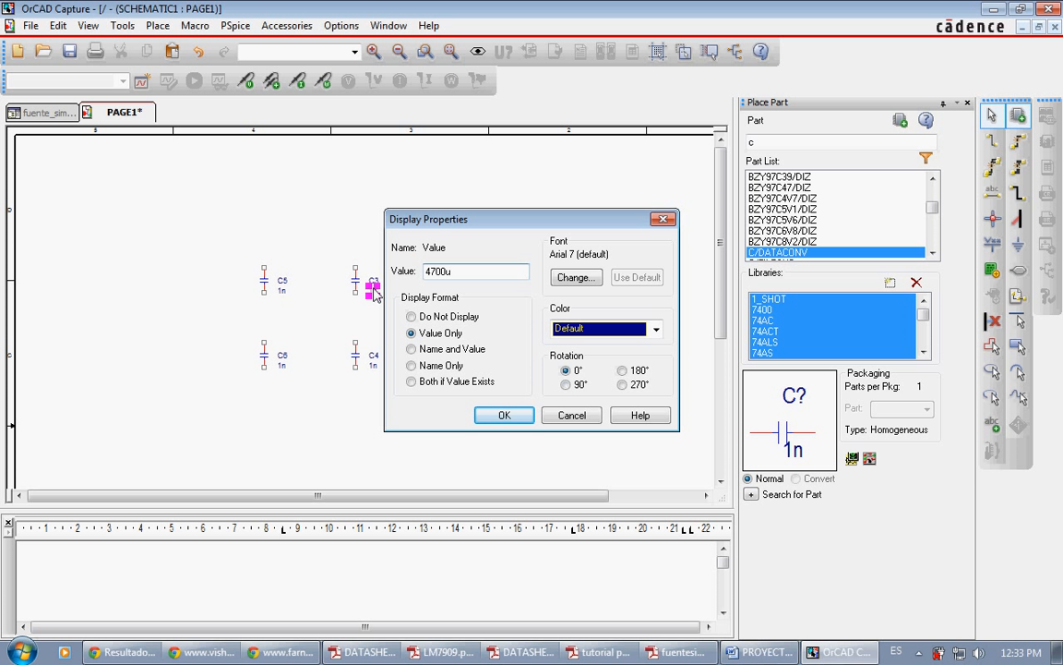
key("Return")
double_click(373, 367)
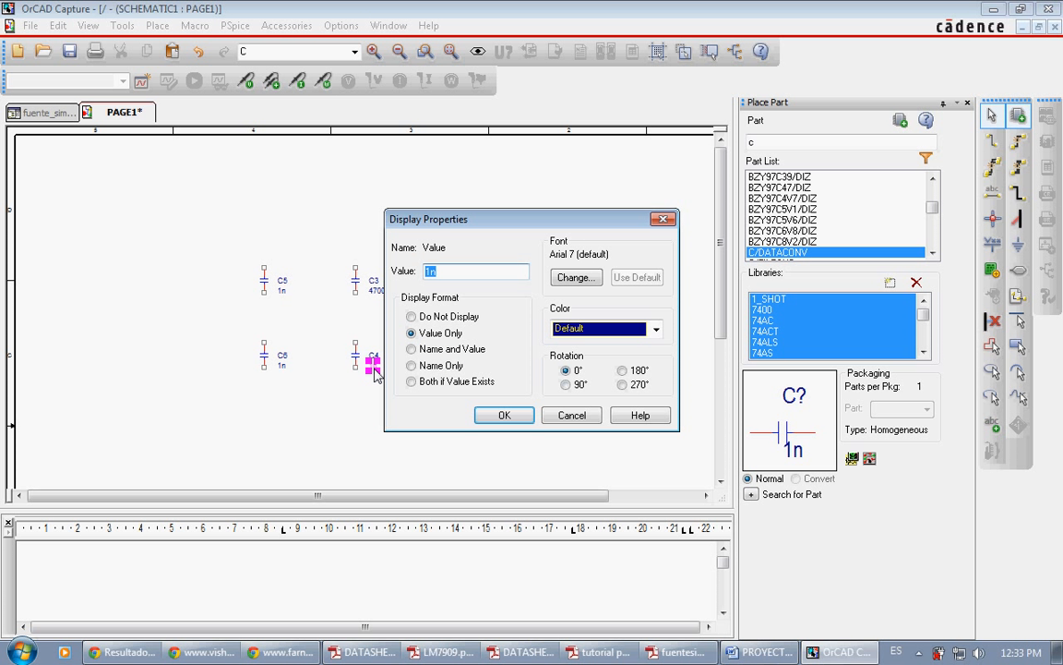
type("4700u")
key("Return")
Step: Switch to fuentesimetrica.pdf in Adobe Reader to check the value of the remaining capacitor pair
left_click(648, 653)
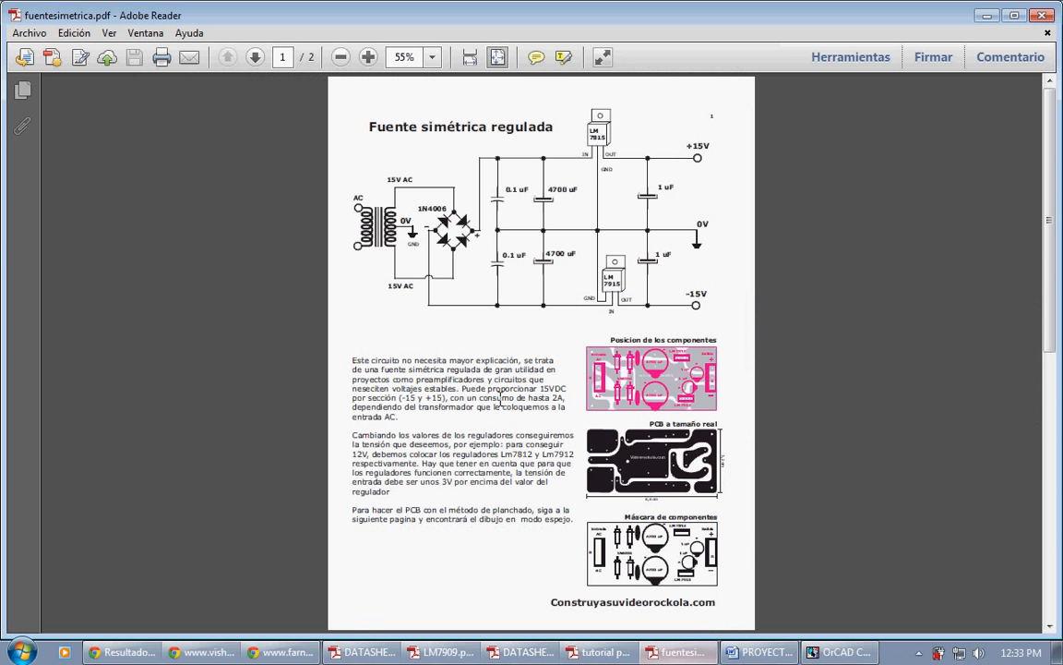
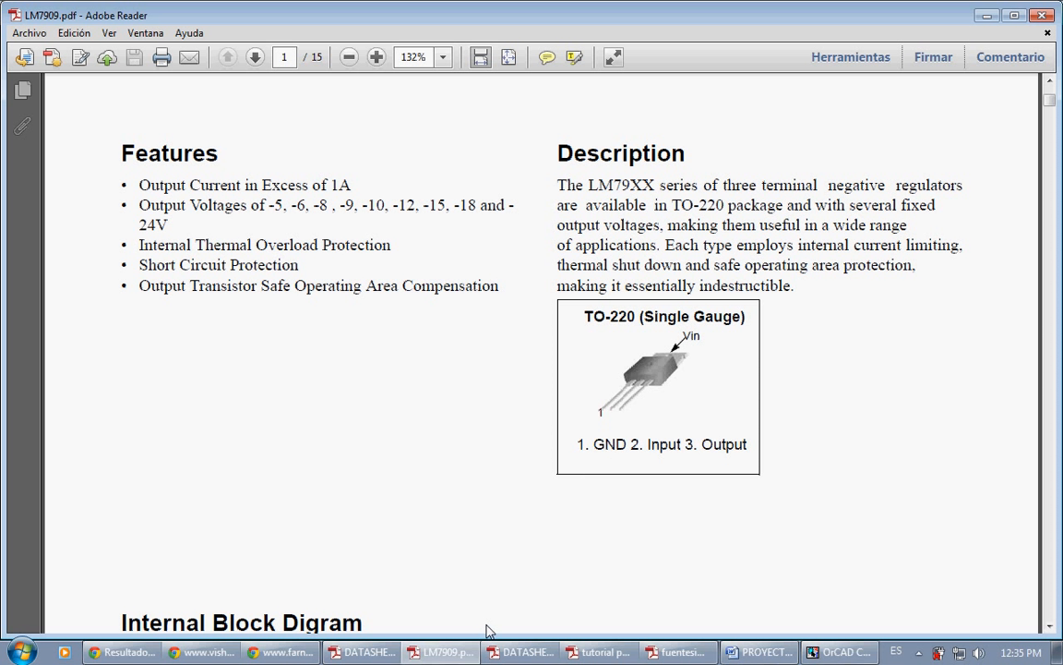
Step: Compare the negative regulator's pin order in LM7909.pdf with the regulator connections in fuentesimetrica.pdf
left_click(673, 652)
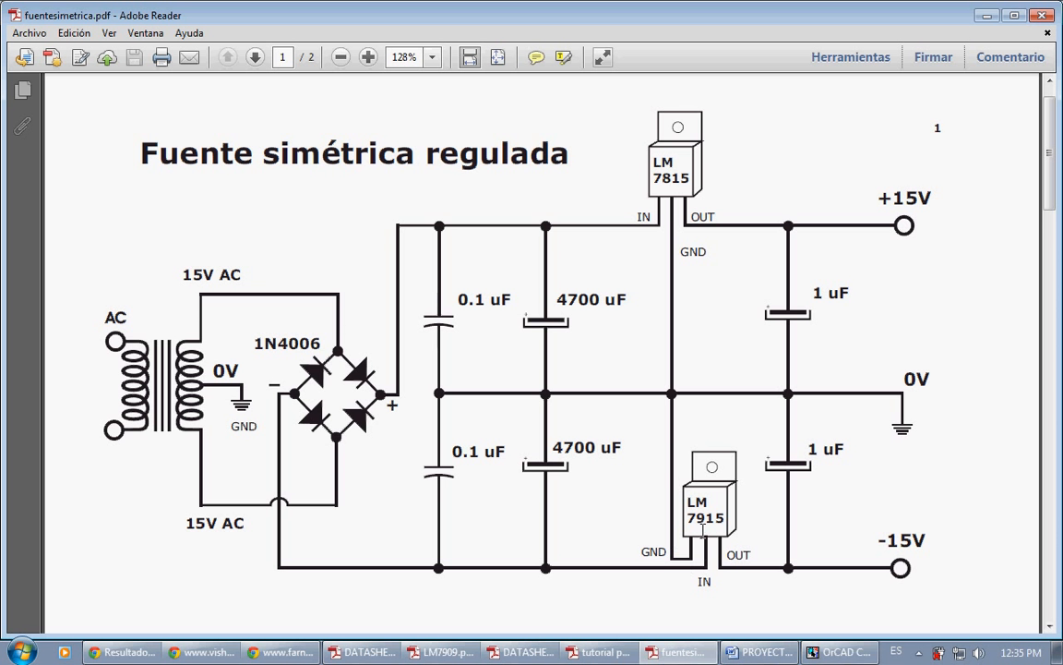
left_click(441, 651)
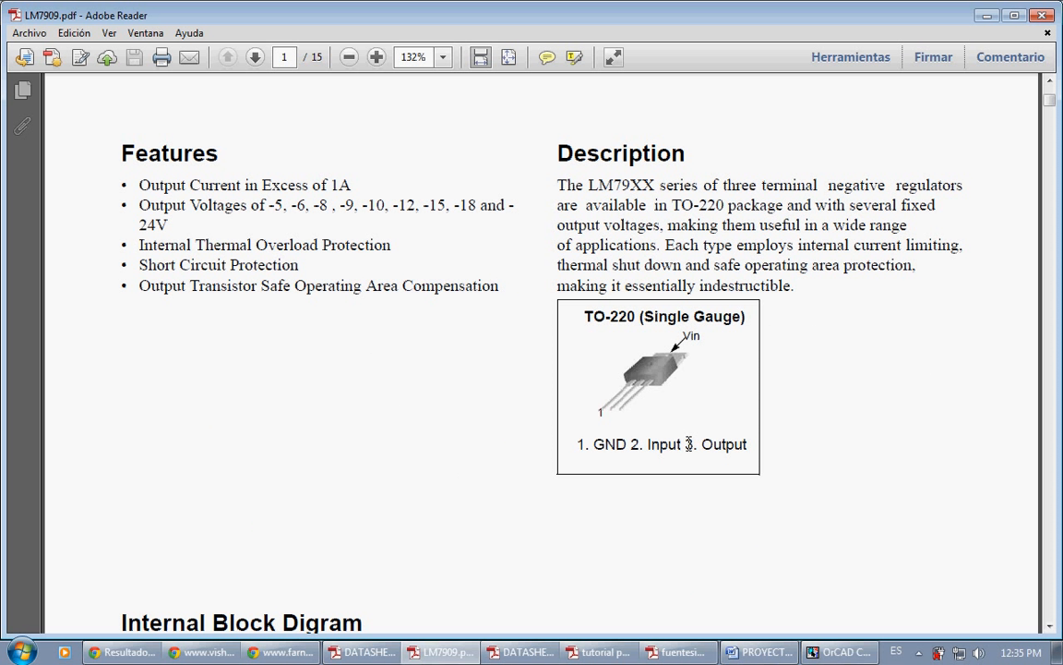
left_click_drag(688, 444, 743, 453)
mouse_move(678, 651)
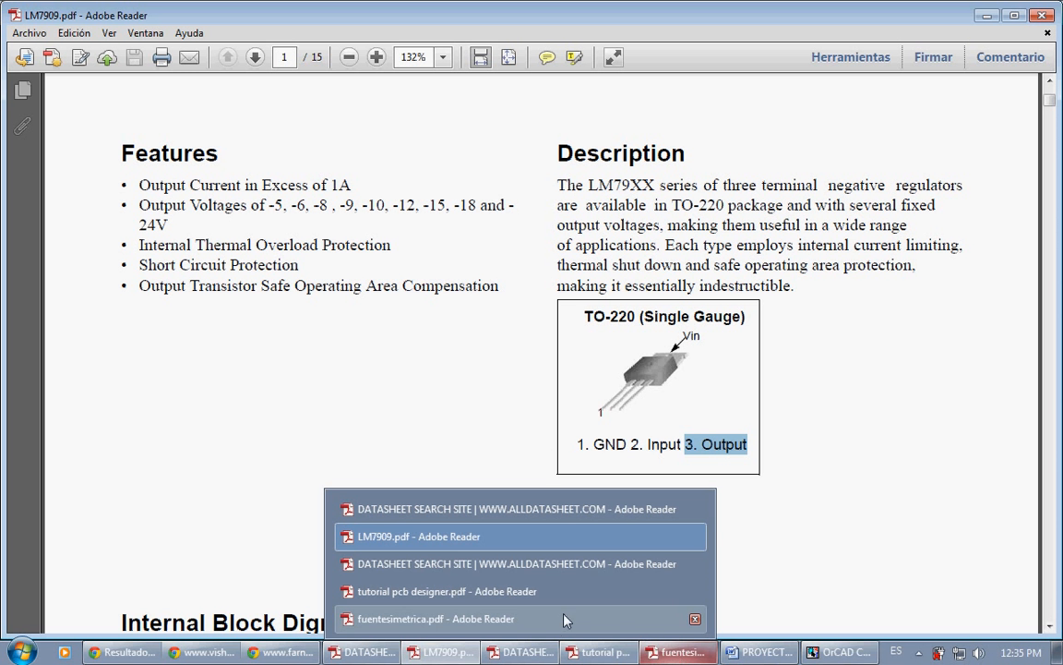
left_click(478, 348)
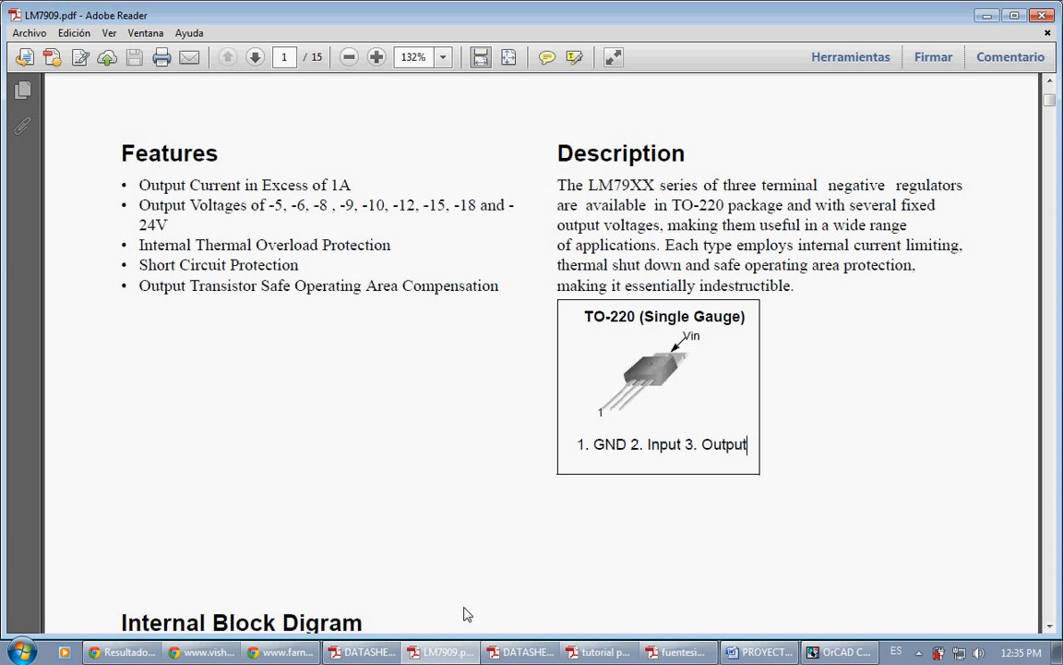
Step: Check the bridge rectifier and LM78XX datasheets for pin assignments and compare them with the schematic in fuentesimetrica.pdf
left_click(521, 652)
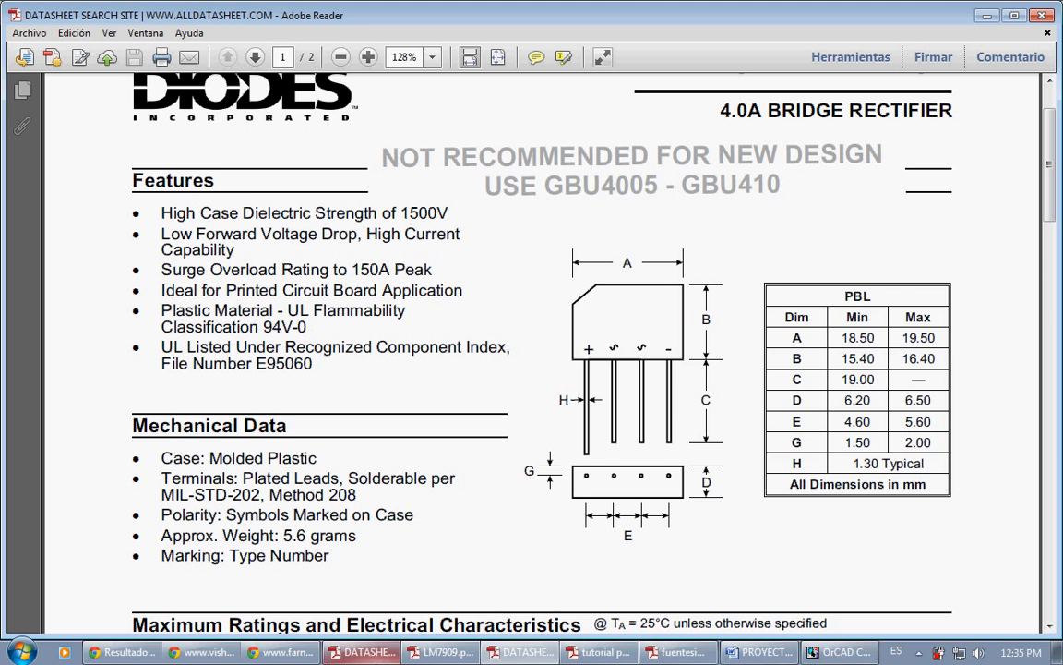
left_click(369, 652)
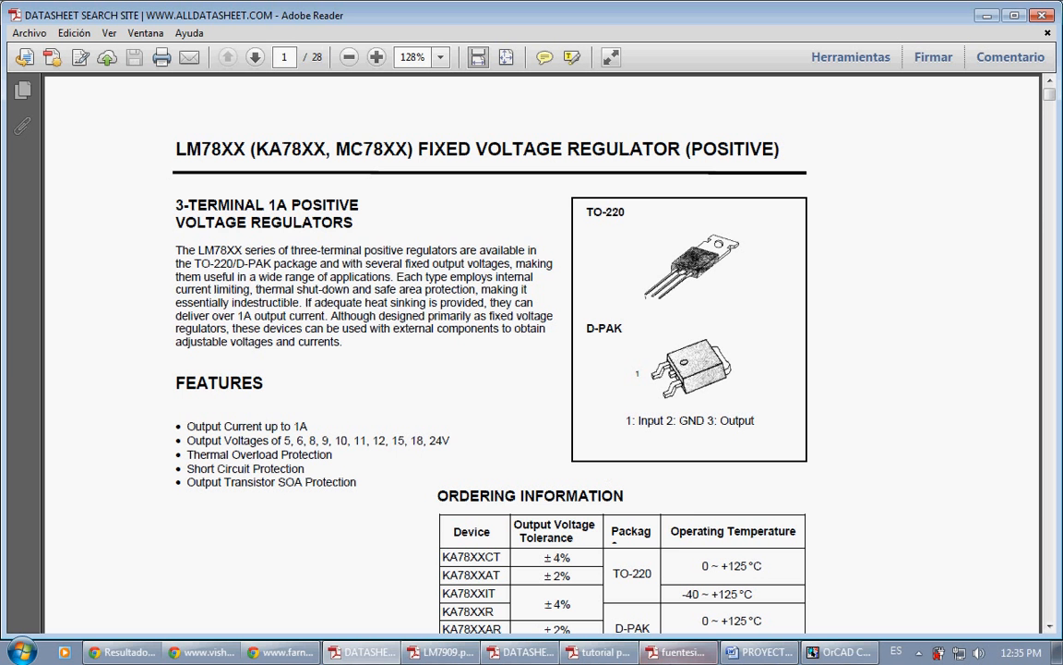
left_click(681, 651)
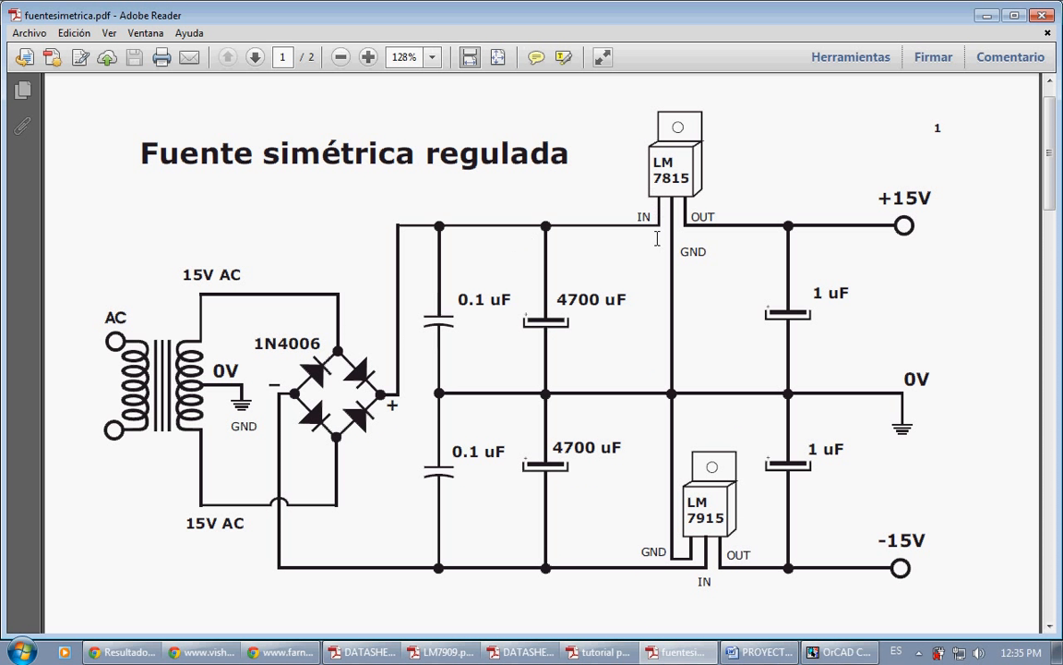
left_click(703, 652)
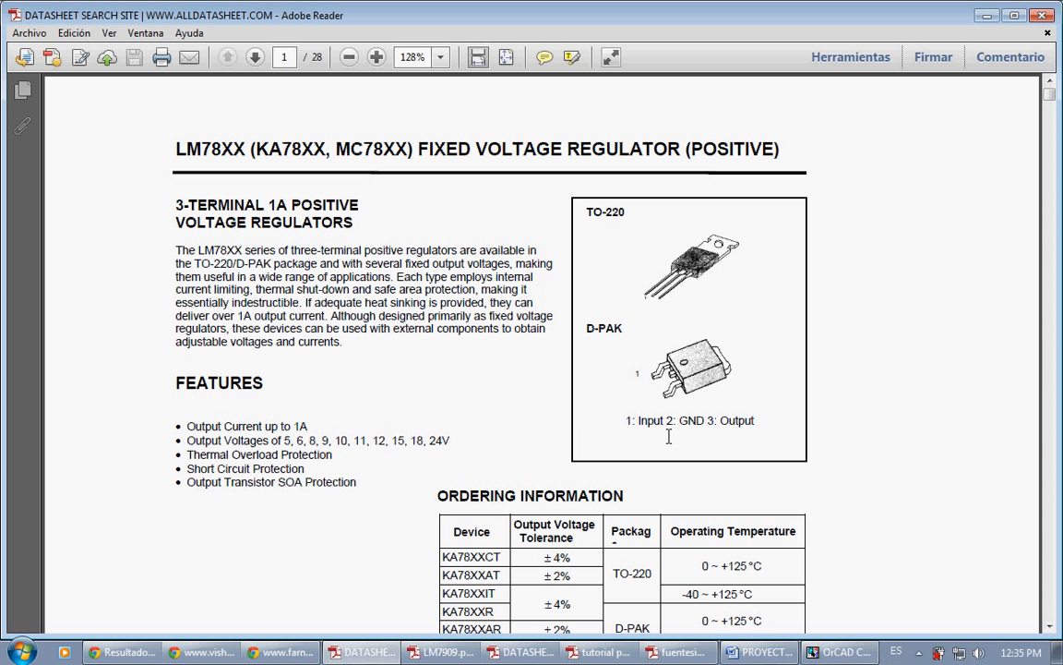
left_click_drag(667, 422, 740, 413)
left_click(757, 437)
left_click(381, 650)
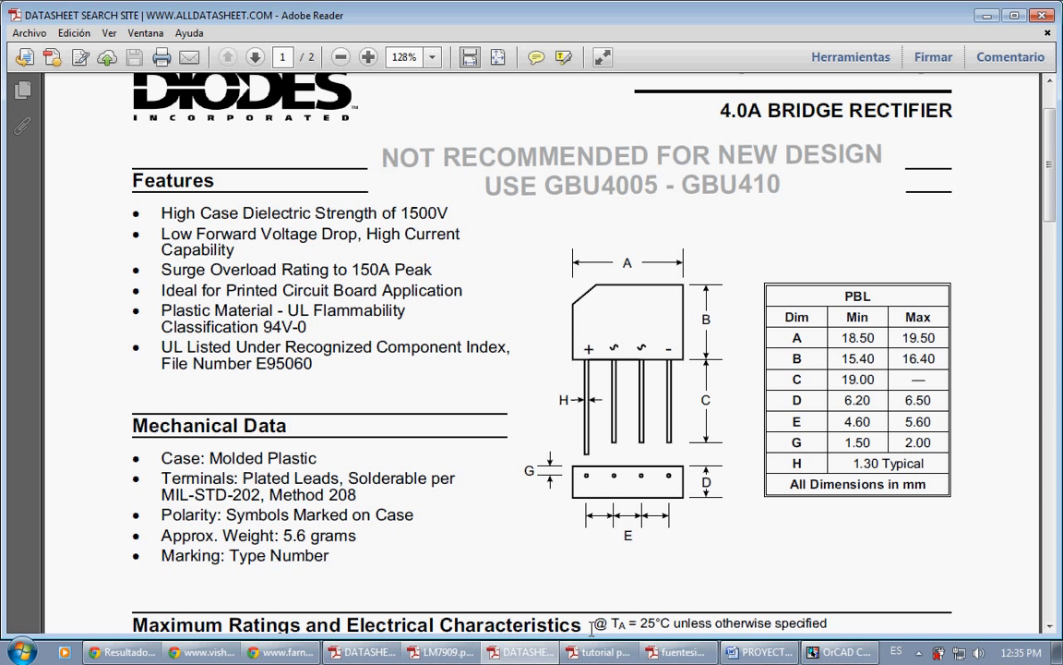
left_click(683, 652)
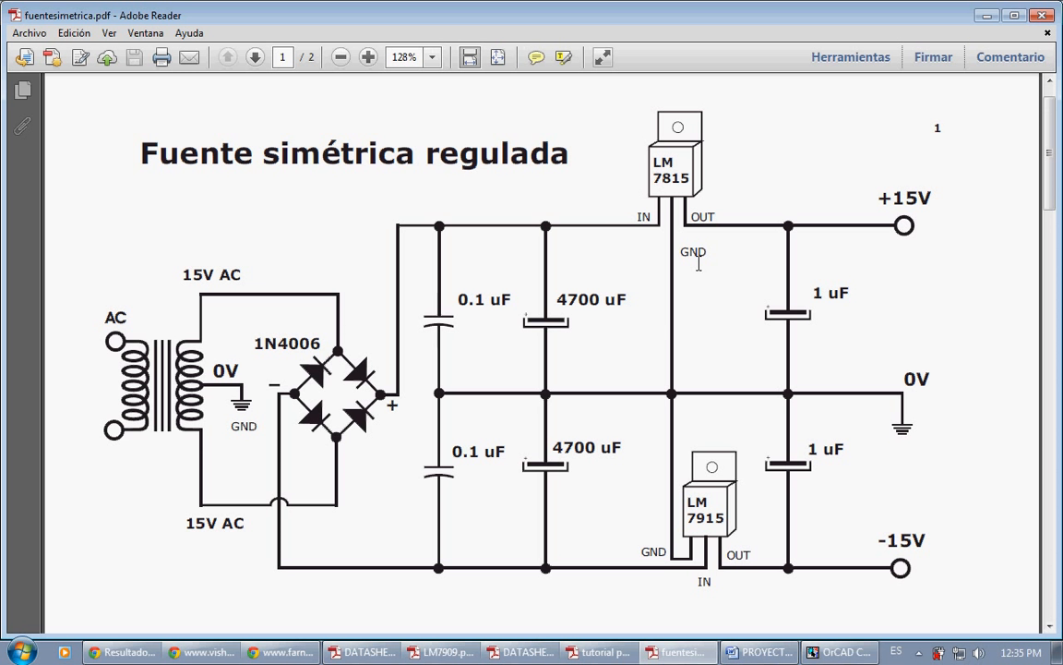
Step: Switch to OrCAD Capture and find the three-pin connector part CONN ASY FLEX 3 for placement
left_click(836, 652)
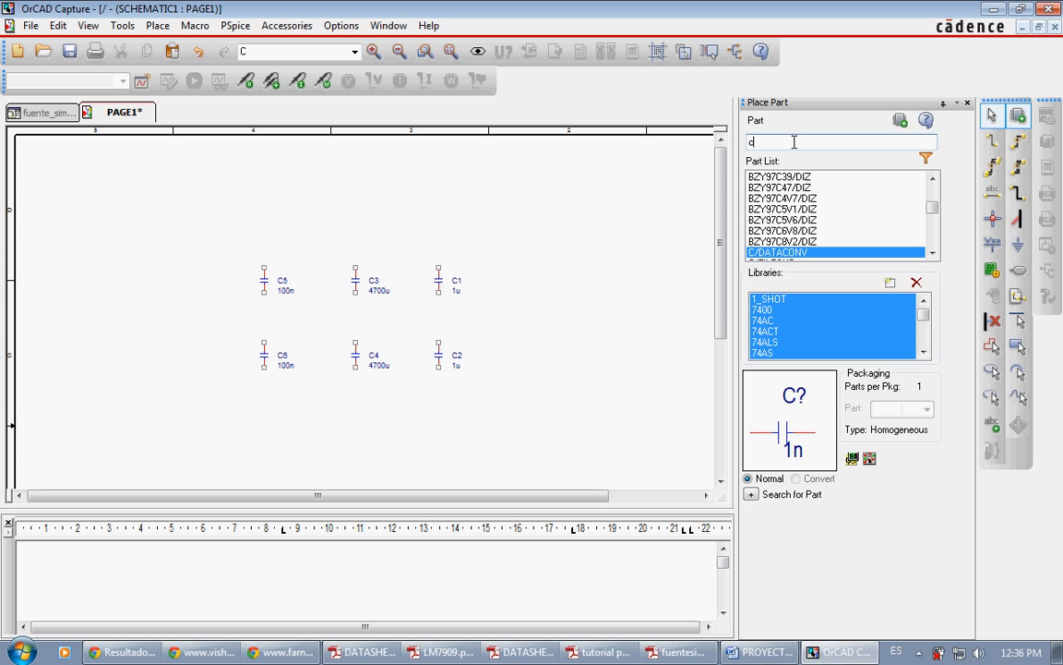
type("onn")
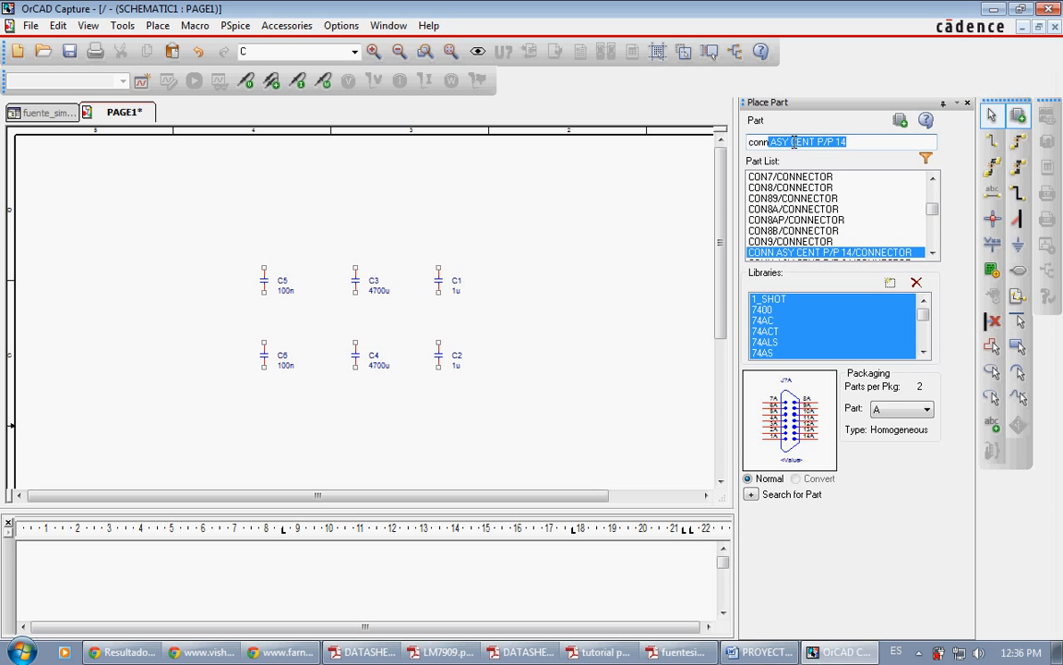
key("Down")
key("Down")
key("Down")
key("Down")
key("Down")
key("Down")
key("Down")
key("Down")
key("Down")
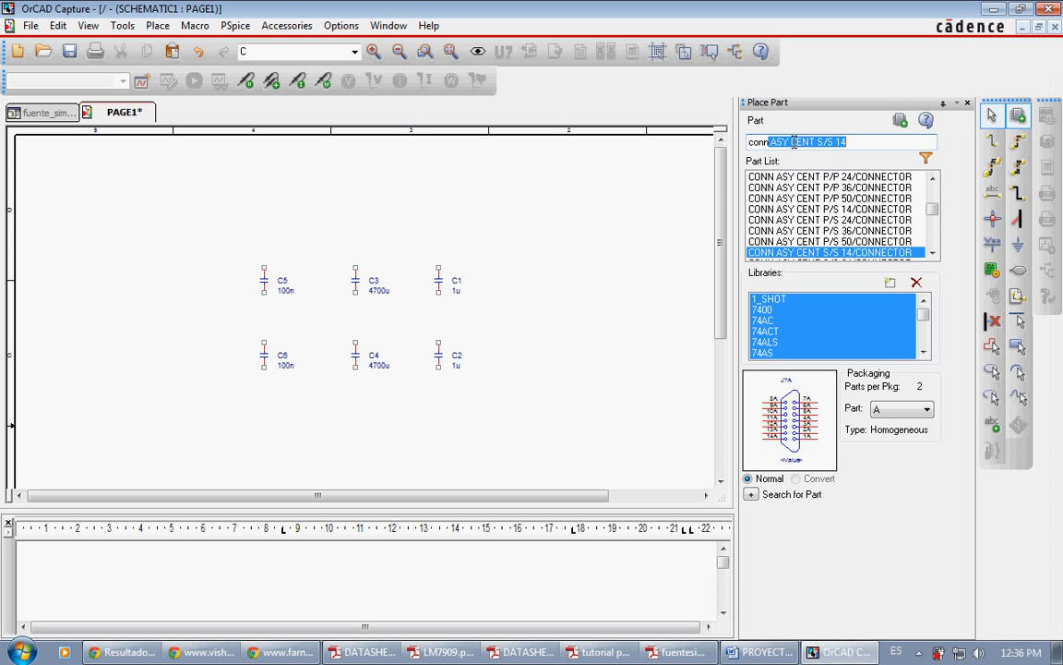
key("Down")
key("Down")
key("Down")
key("Down")
key("Down")
key("Down")
key("Down")
key("Down")
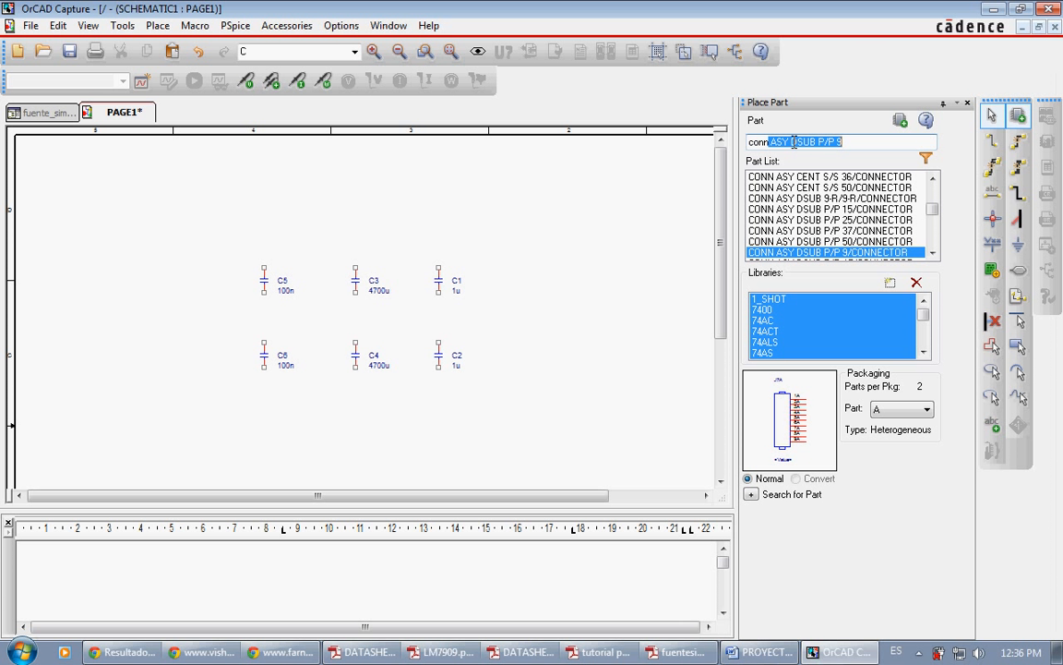
key("Down")
key("Down")
key("Down")
key("Down")
key("Down")
key("Down")
key("Down")
key("Down")
key("Down")
key("Down")
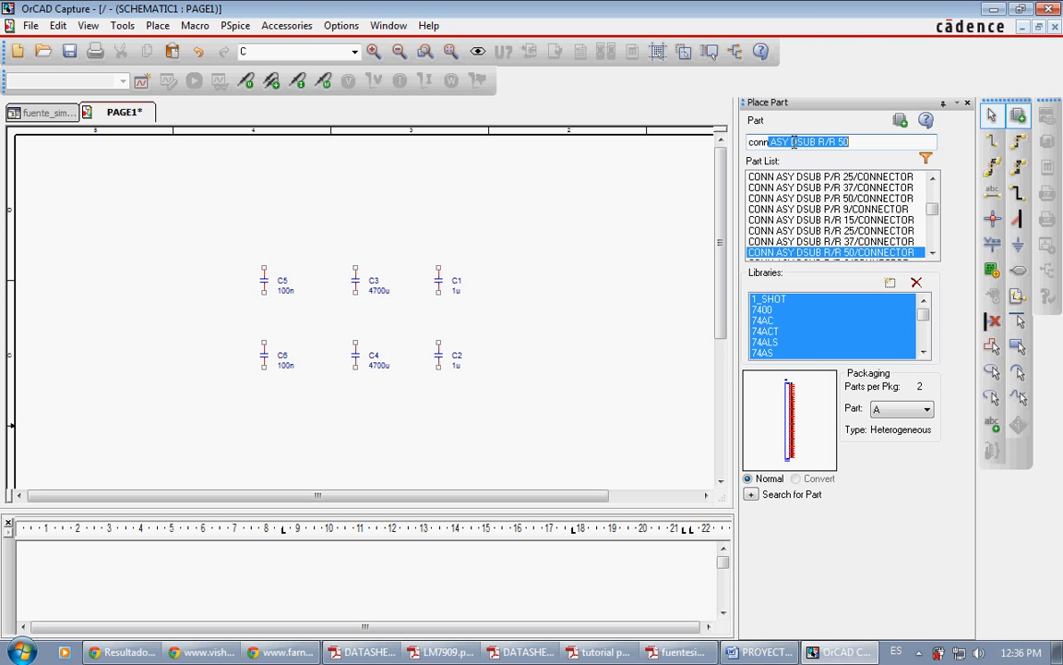
key("Down")
key("Down")
key("Down")
key("Down")
key("Down")
key("Down")
key("Down")
key("Down")
key("Down")
key("Down")
key("Down")
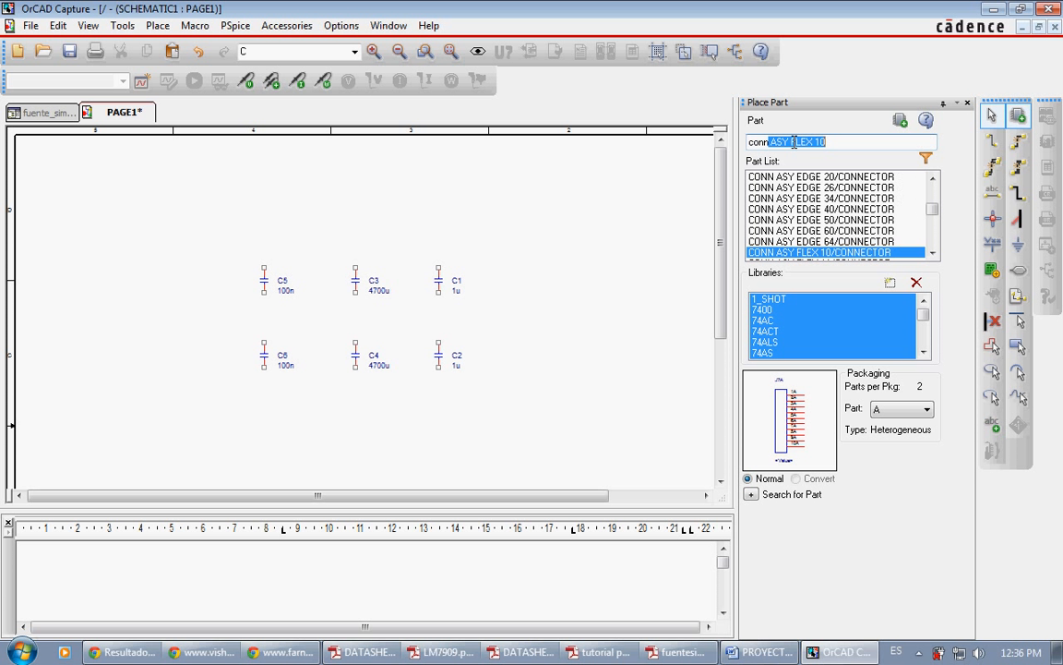
key("Down")
key("Down")
key("Down")
key("Down")
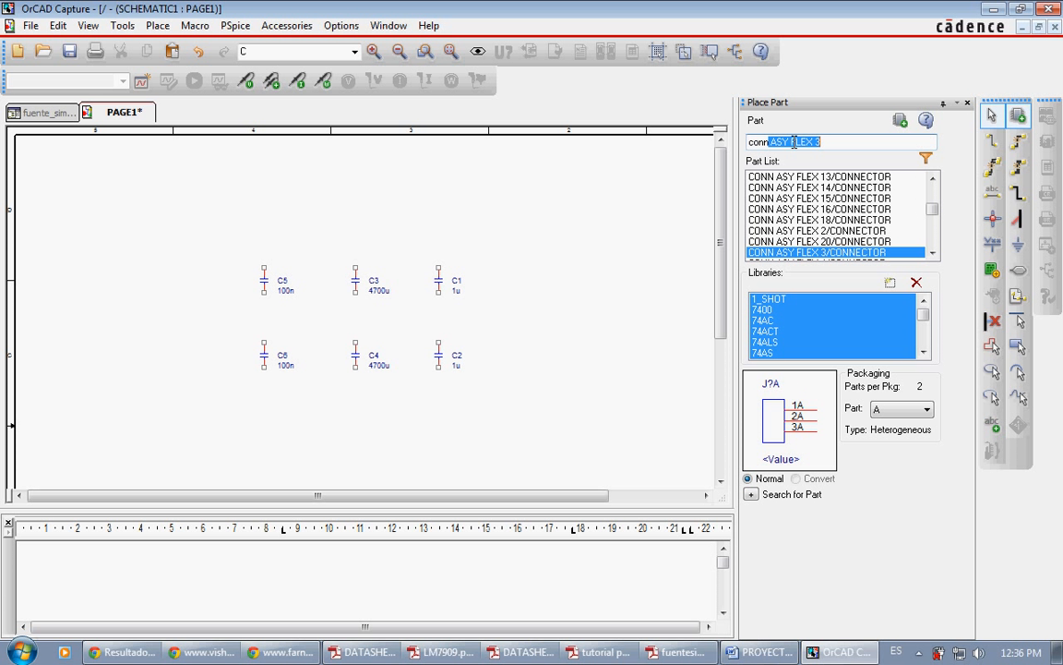
Step: Place one CONN ASY FLEX 3 above C3 and another below C4, rotating the lower one so its pins point down
key("Return")
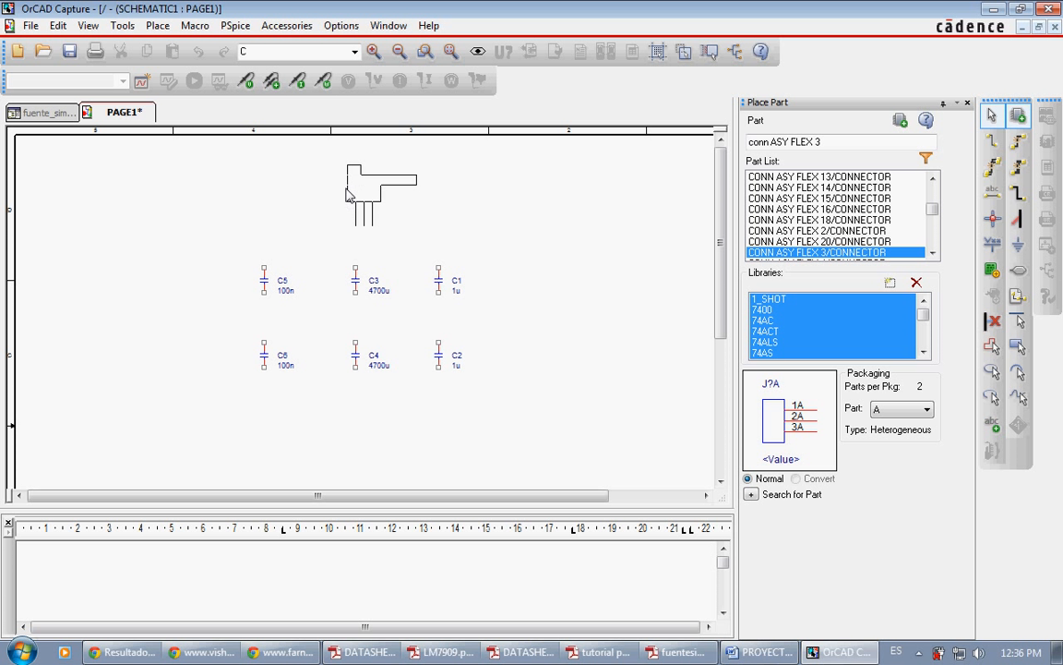
left_click(350, 187)
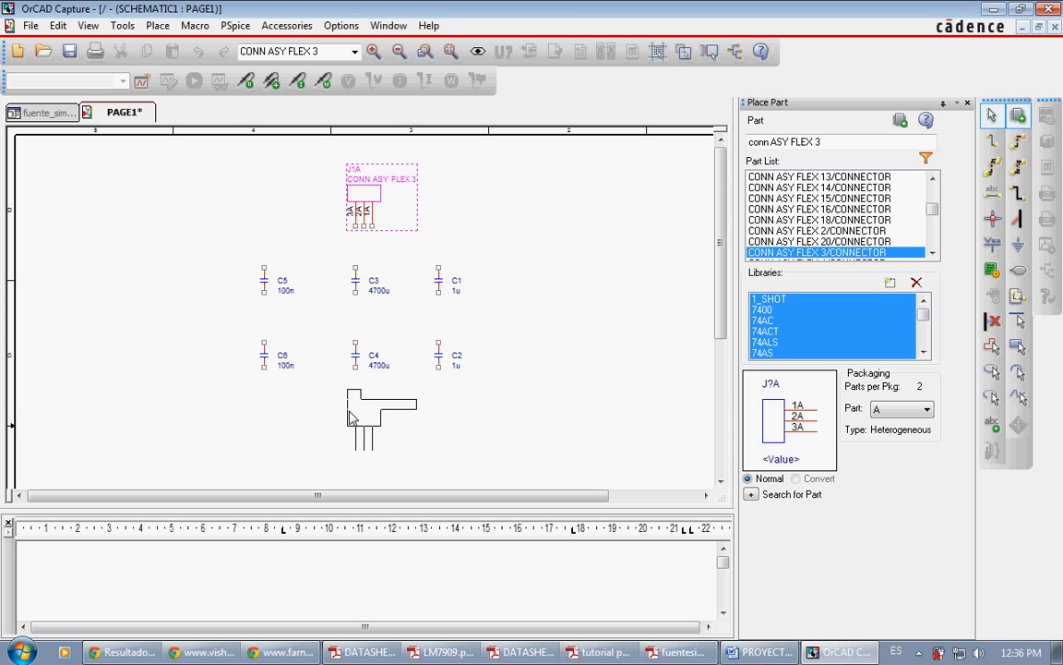
left_click(351, 414)
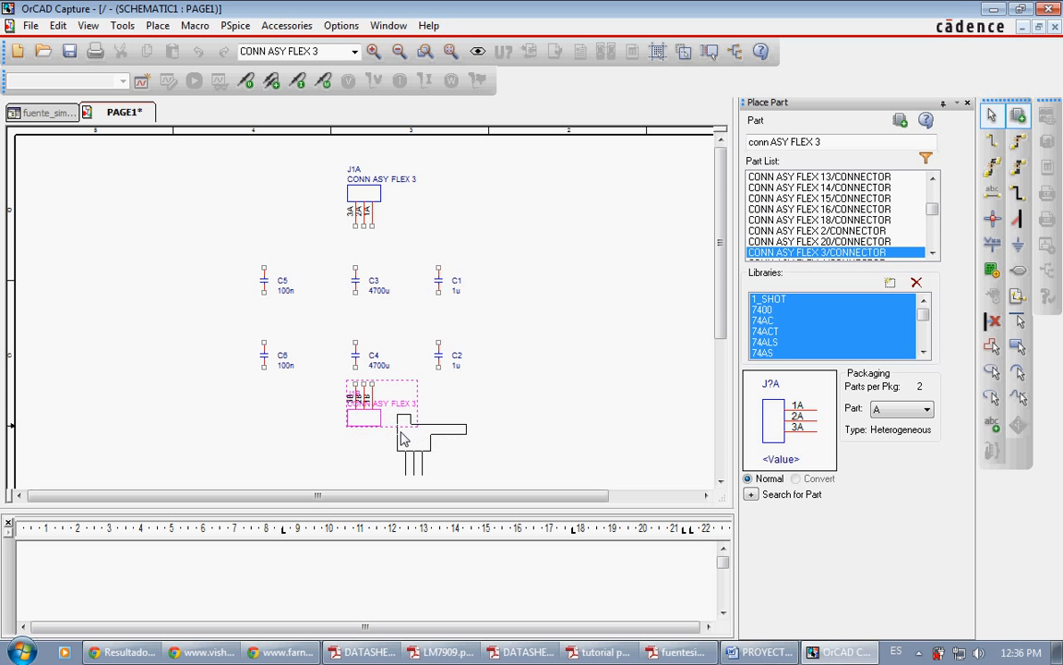
key("r")
key("Escape")
key("r")
key("r")
left_click(457, 436)
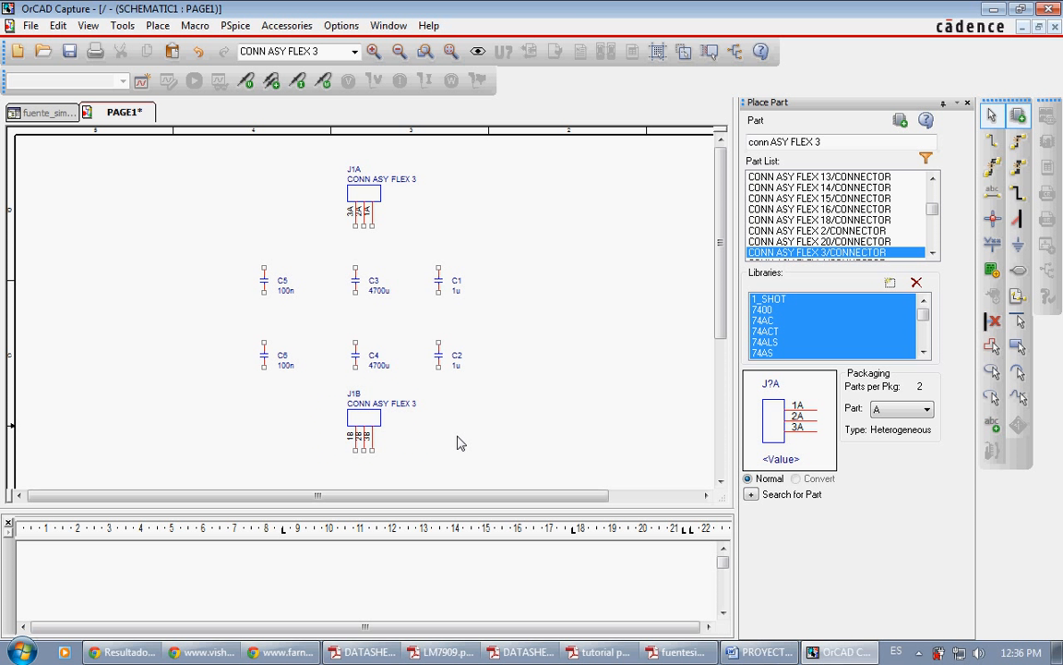
Step: Set the value of the upper three-pin connector J1A to LM7815
left_click(380, 182)
double_click(380, 183)
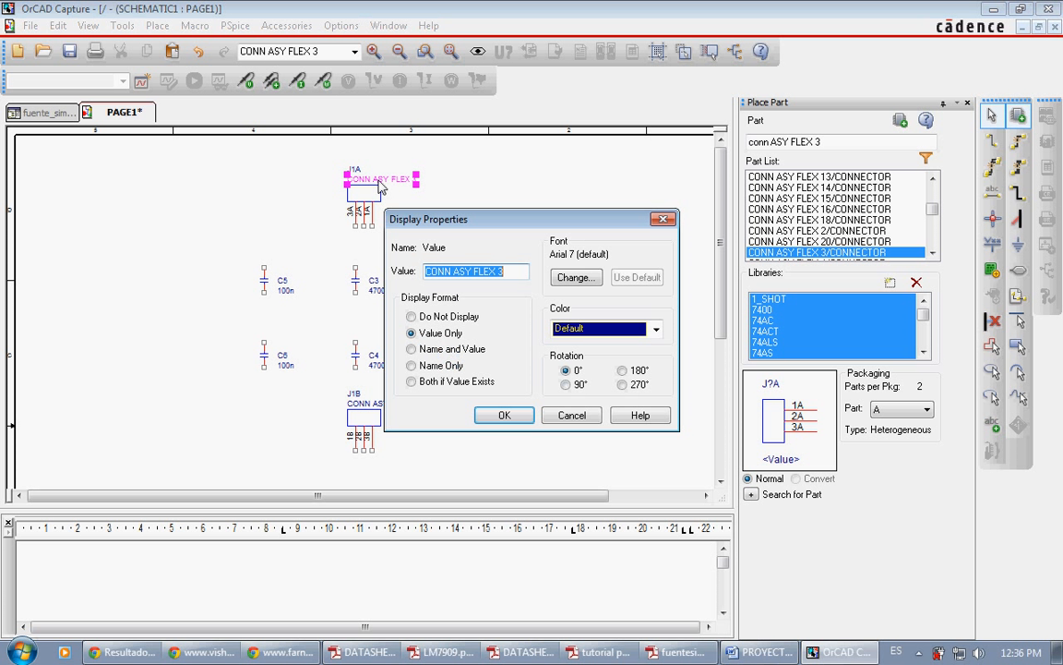
type("LM7815")
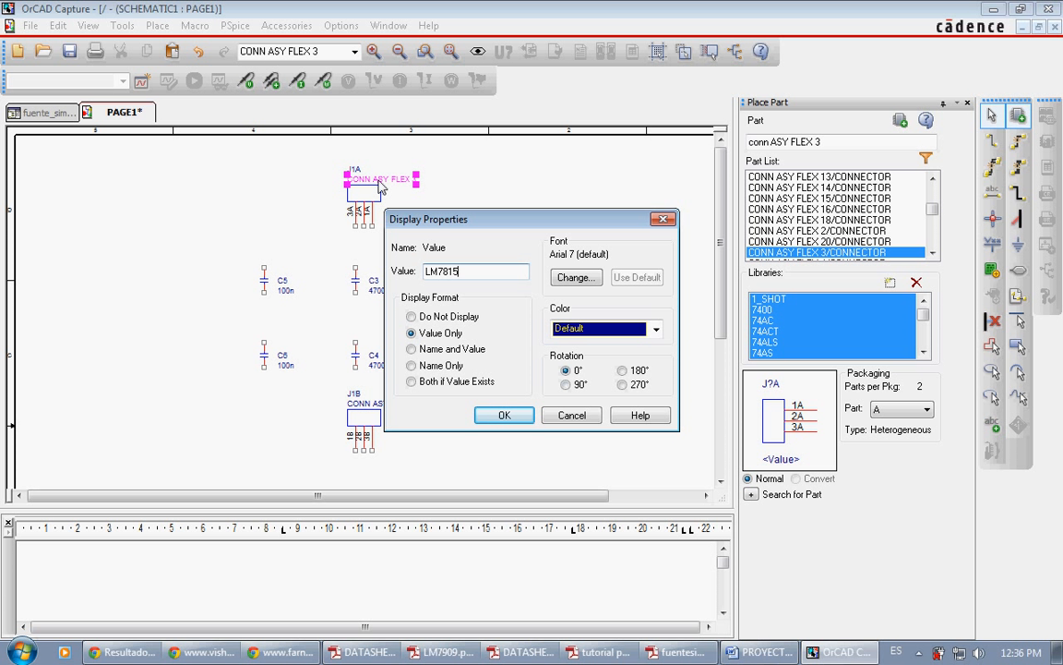
key("Return")
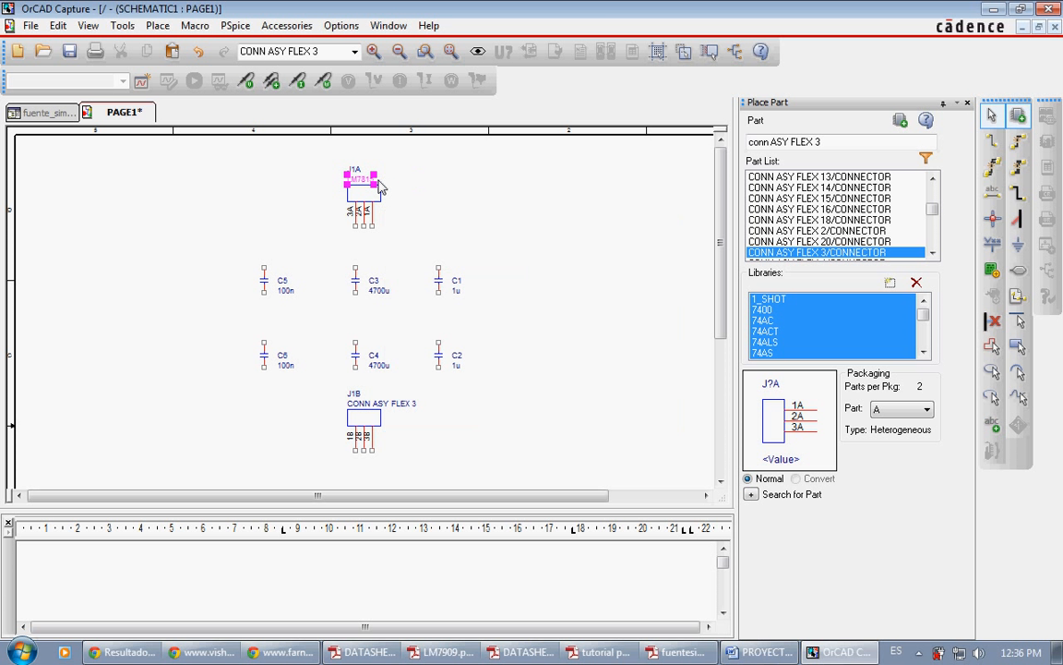
left_click(422, 197)
Step: Set the value of the lower three-pin connector J1B to LM7915
double_click(382, 406)
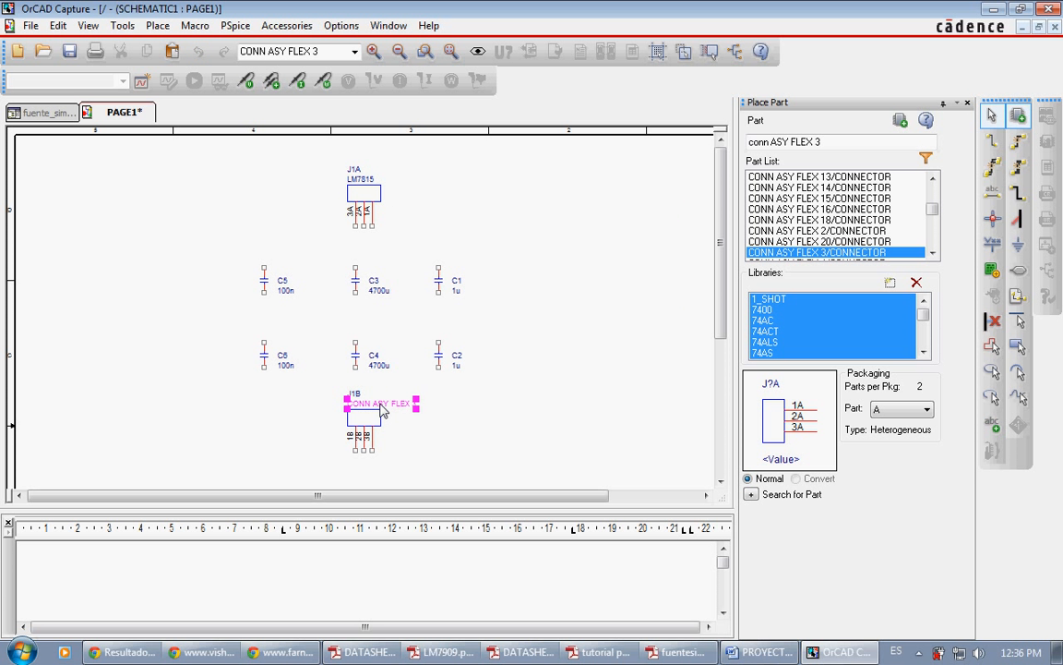
type("LM7915")
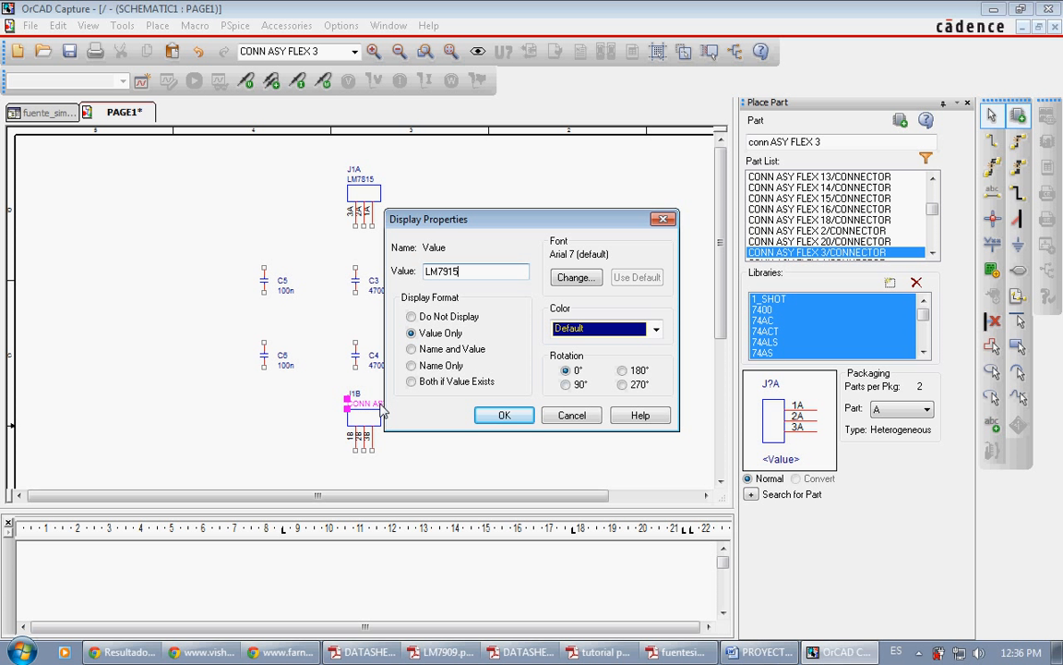
key("Return")
left_click(397, 388)
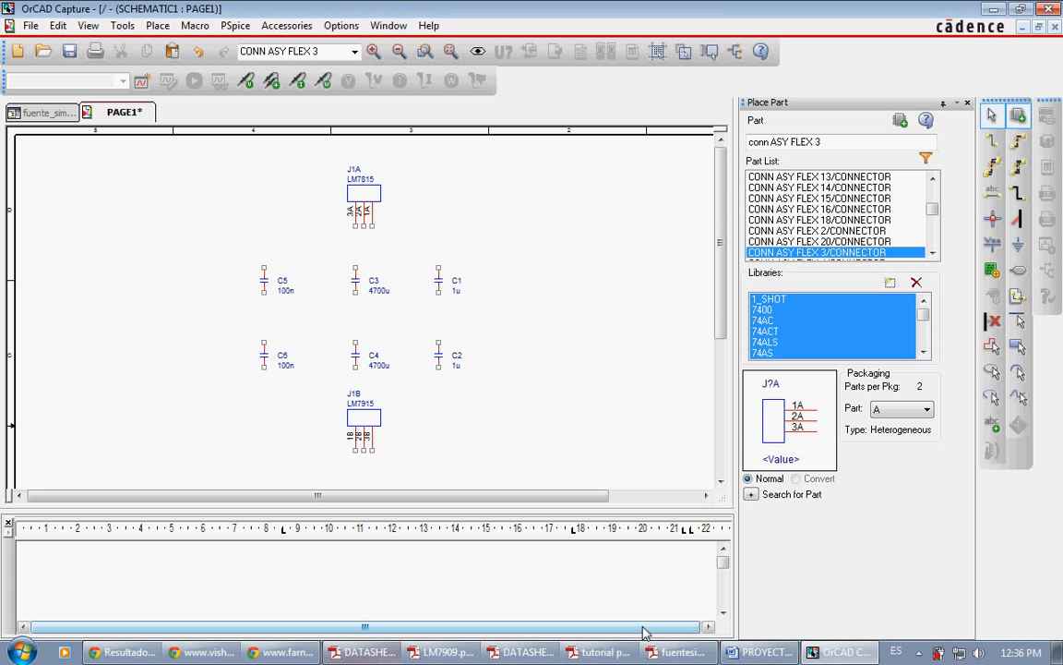
Step: Check the diode bridge in fuentesimetrica.pdf against the pin layout in the bridge rectifier datasheet
left_click(680, 652)
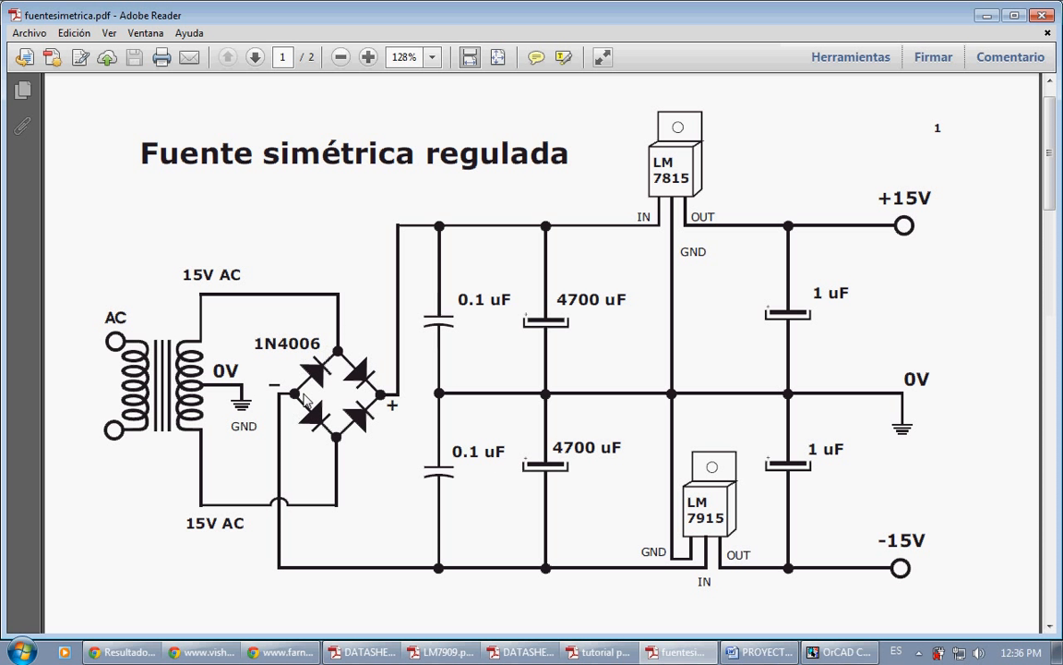
left_click(519, 652)
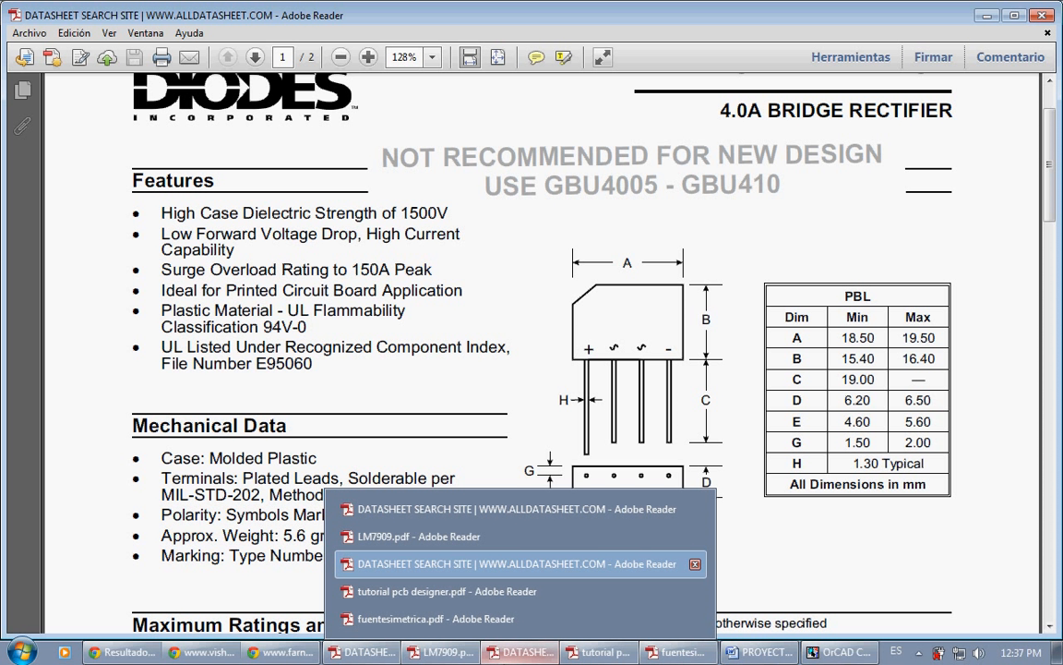
left_click(513, 654)
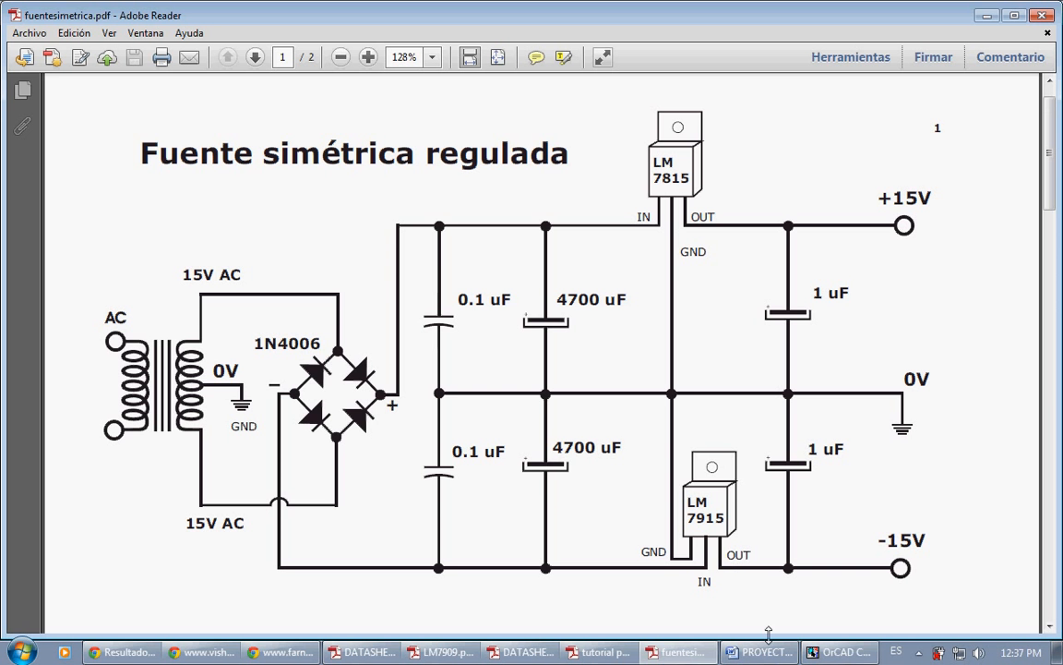
Step: Return to OrCAD Capture and place a four-pin CONN ASY FLEX 4 to the left of C5
left_click(836, 651)
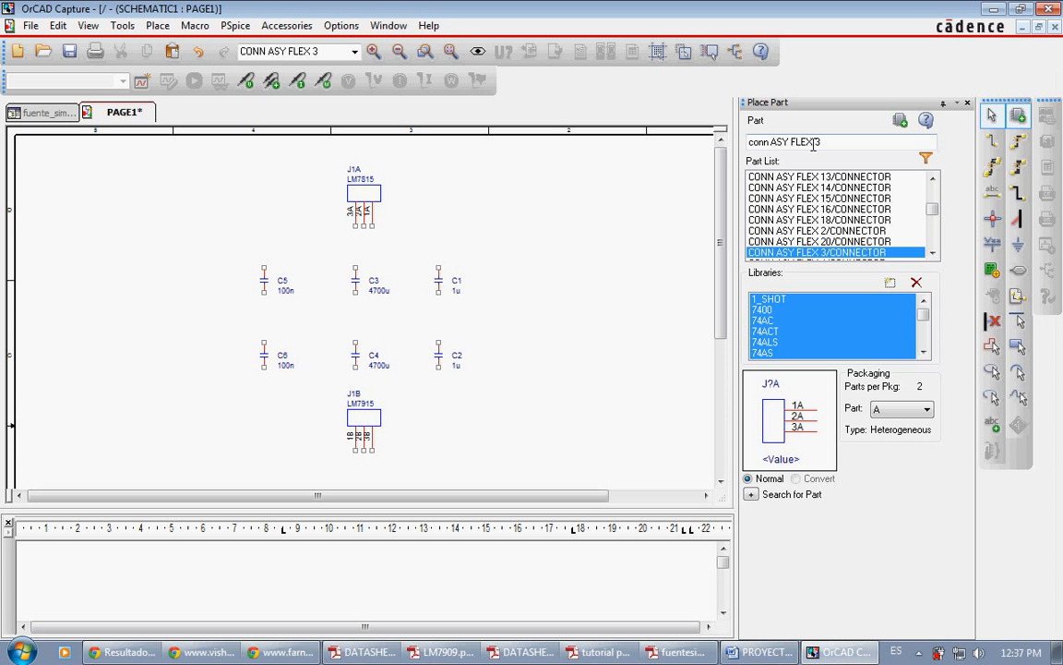
left_click(803, 251)
key("Down")
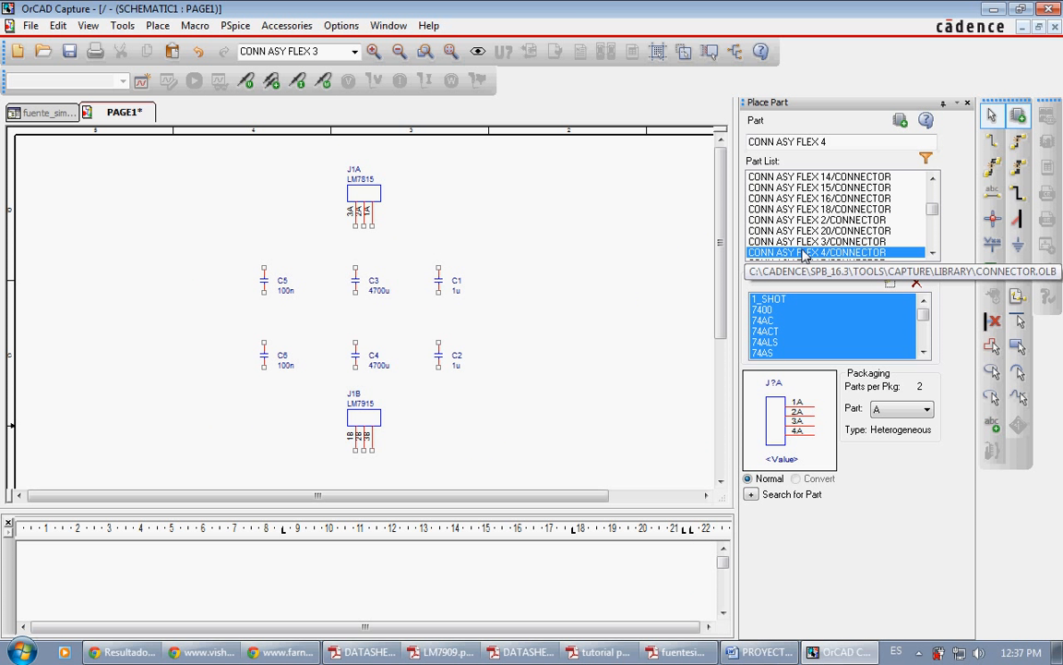
double_click(803, 252)
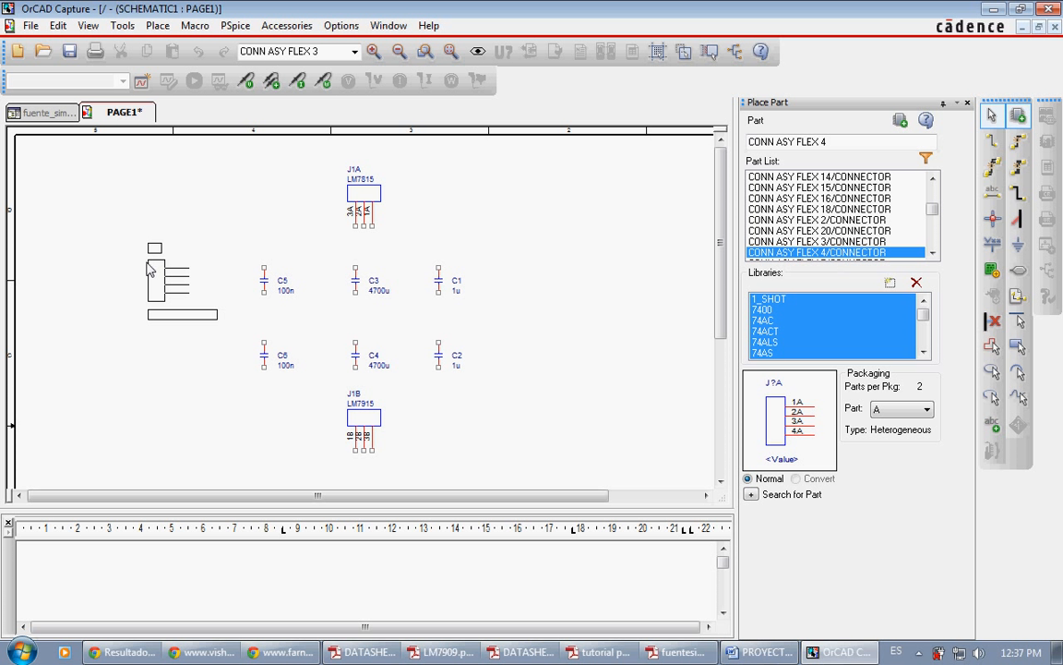
left_click(150, 267)
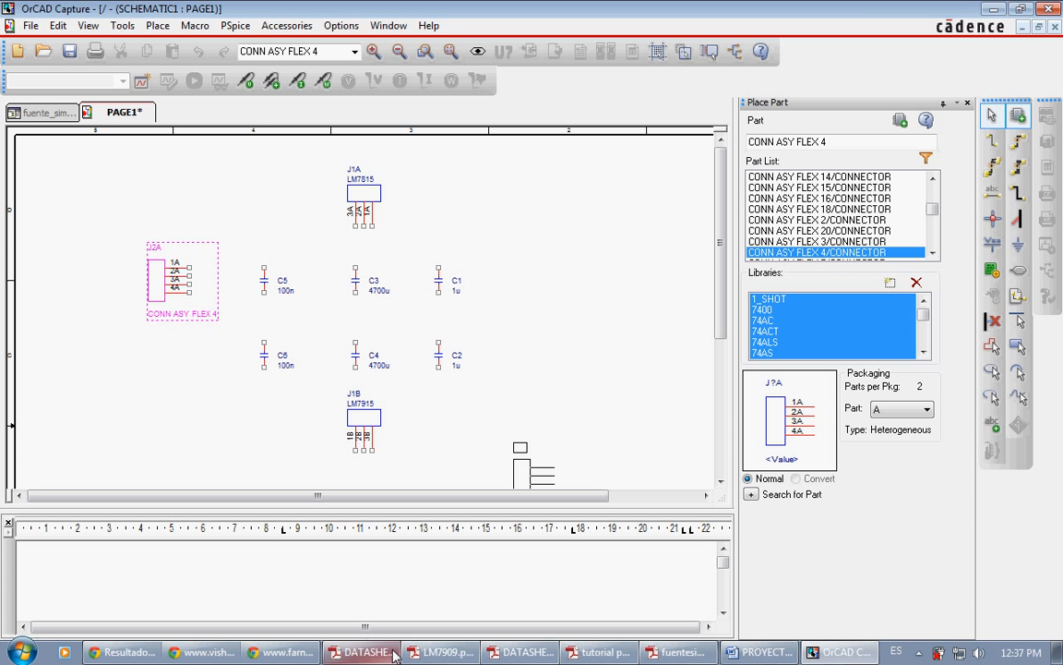
Step: Check fuentesimetrica.pdf and the three-pin terminal block image in the browser, and place a CONN ASY FLEX 3 left of J2A in OrCAD Capture
left_click(674, 651)
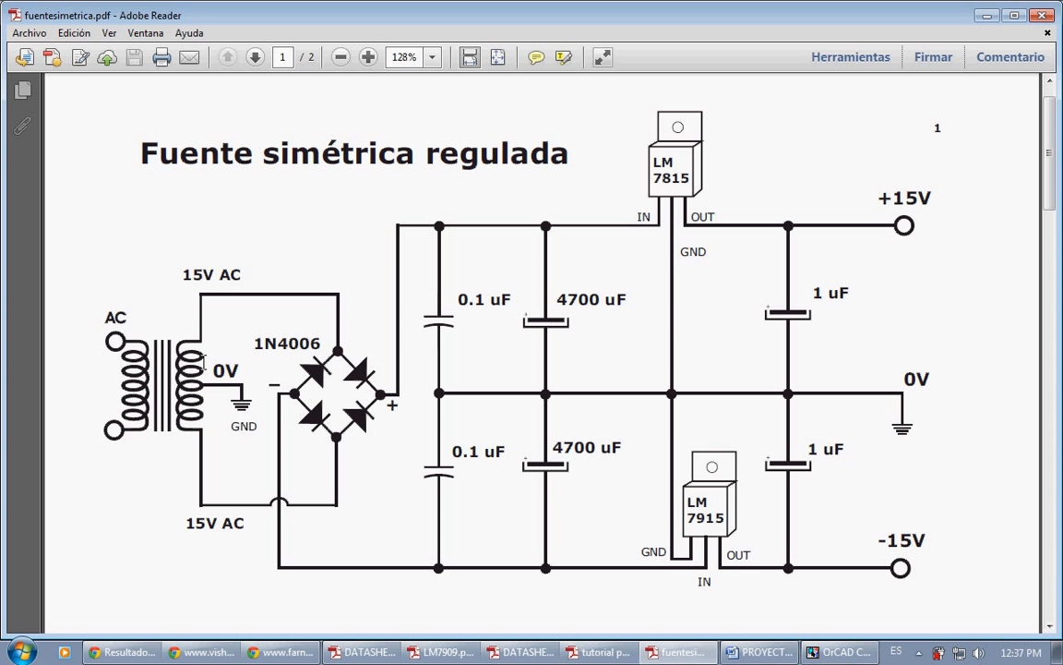
left_click(120, 652)
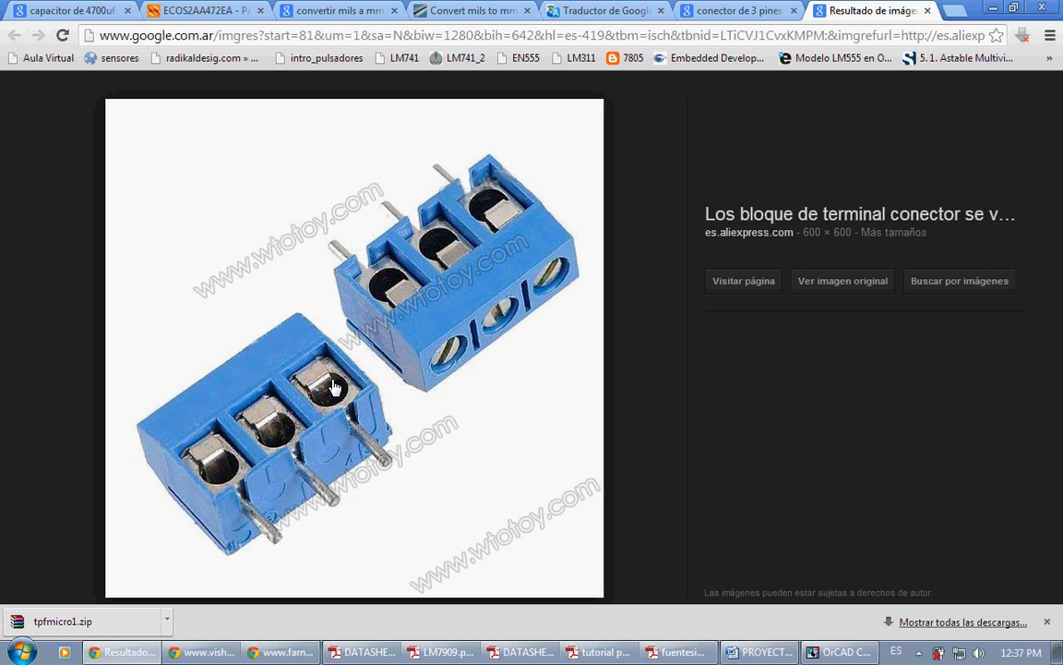
left_click(836, 652)
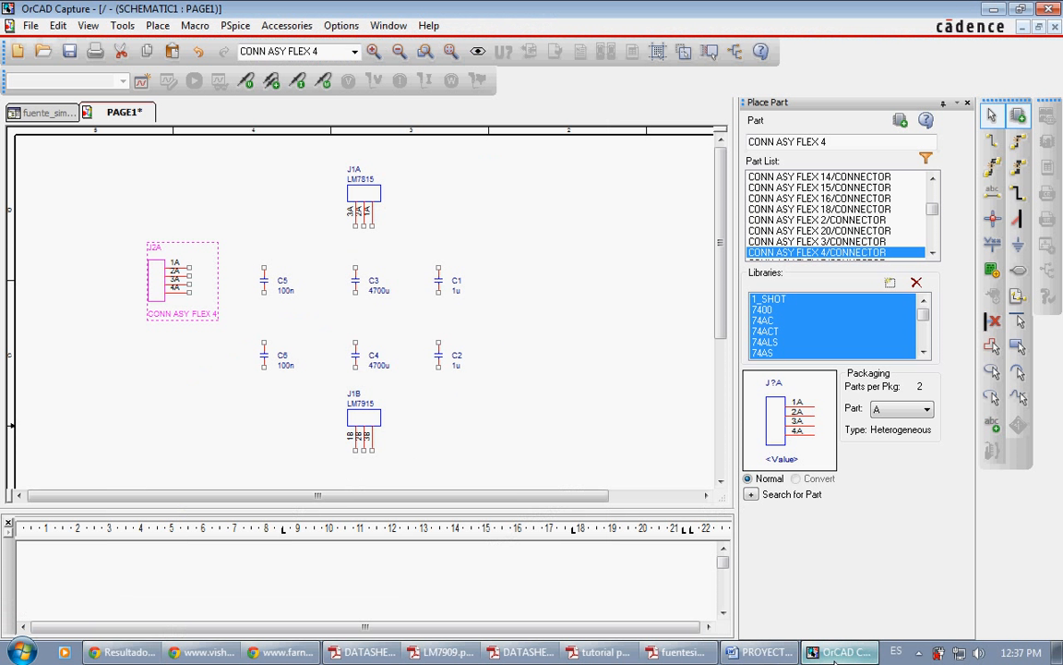
left_click(815, 242)
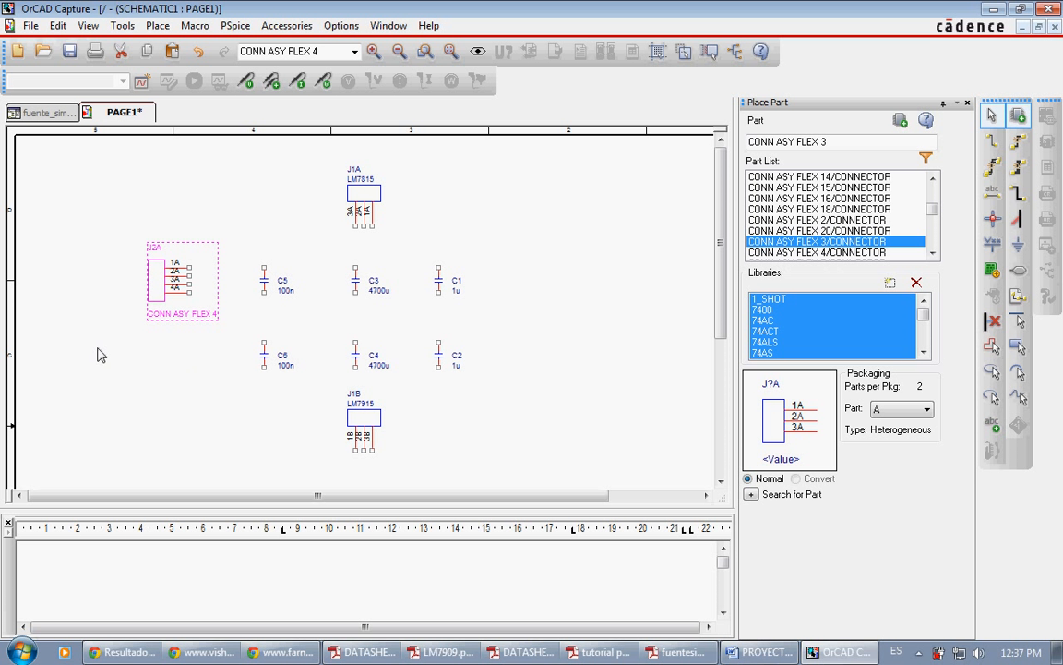
key("Return")
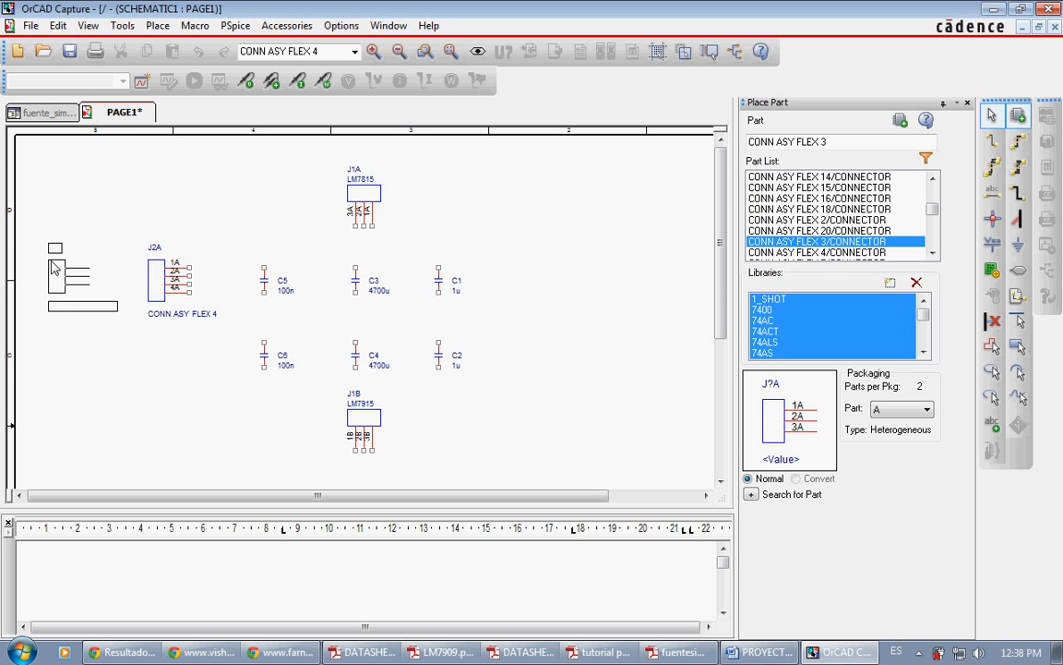
left_click(52, 274)
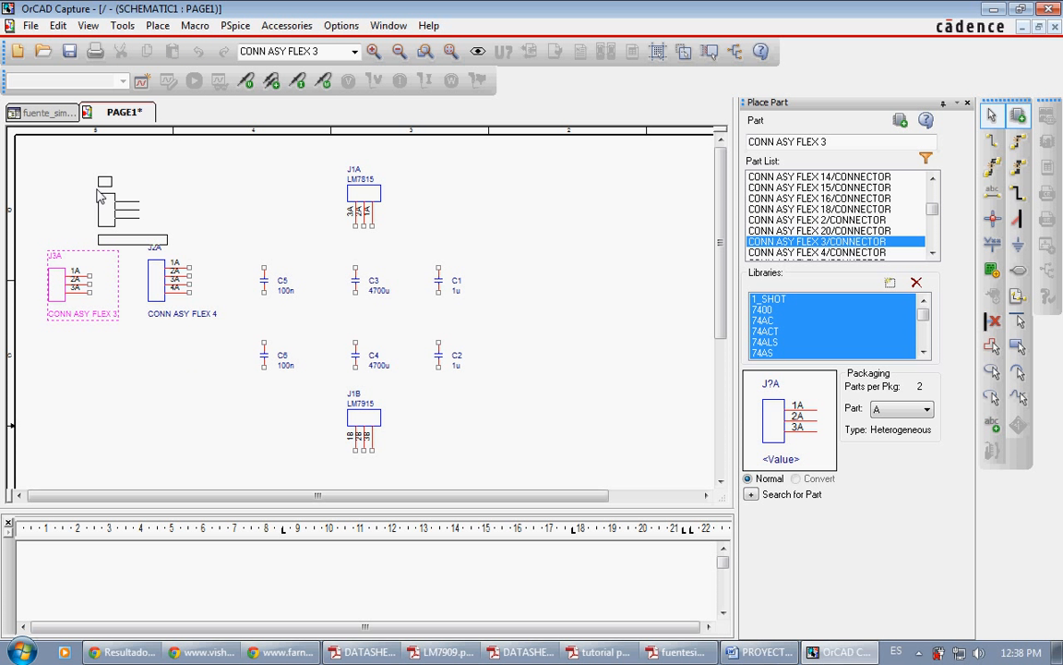
key("Escape")
Step: Set the value of the three-pin connector J3A to TRANSFORMADOR
double_click(95, 315)
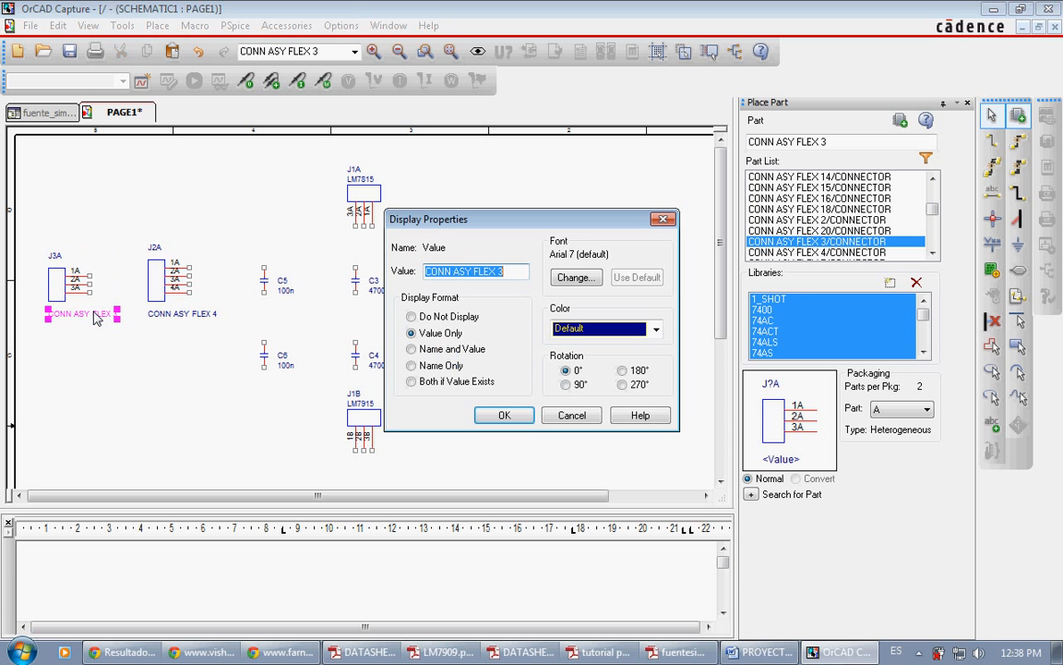
type("TRANSF")
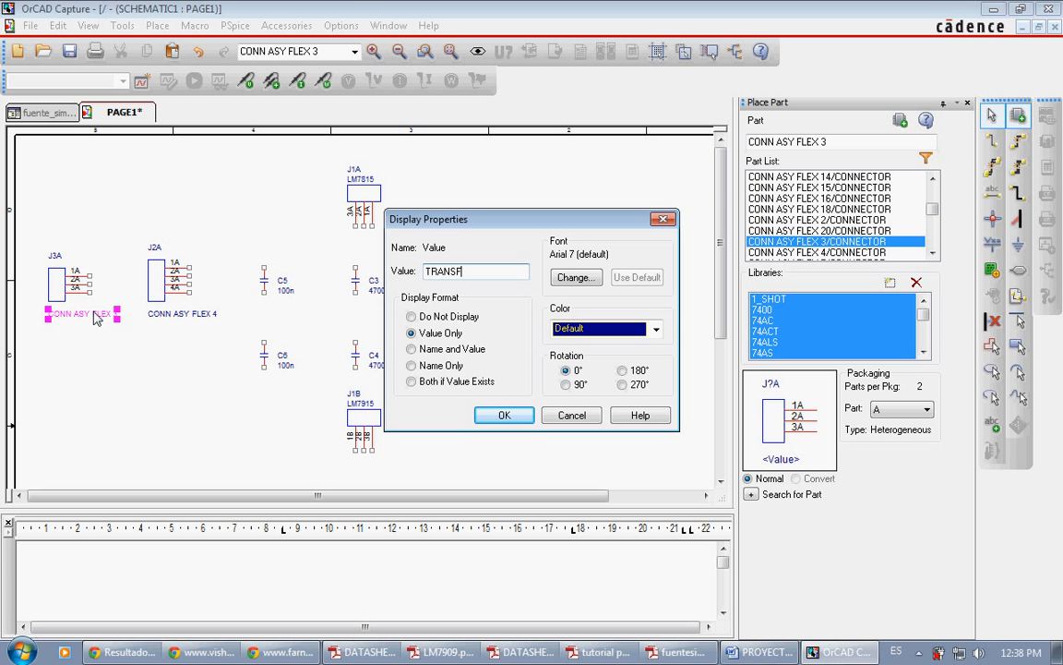
type("RO")
type("ORMA")
type("DOR")
key("Return")
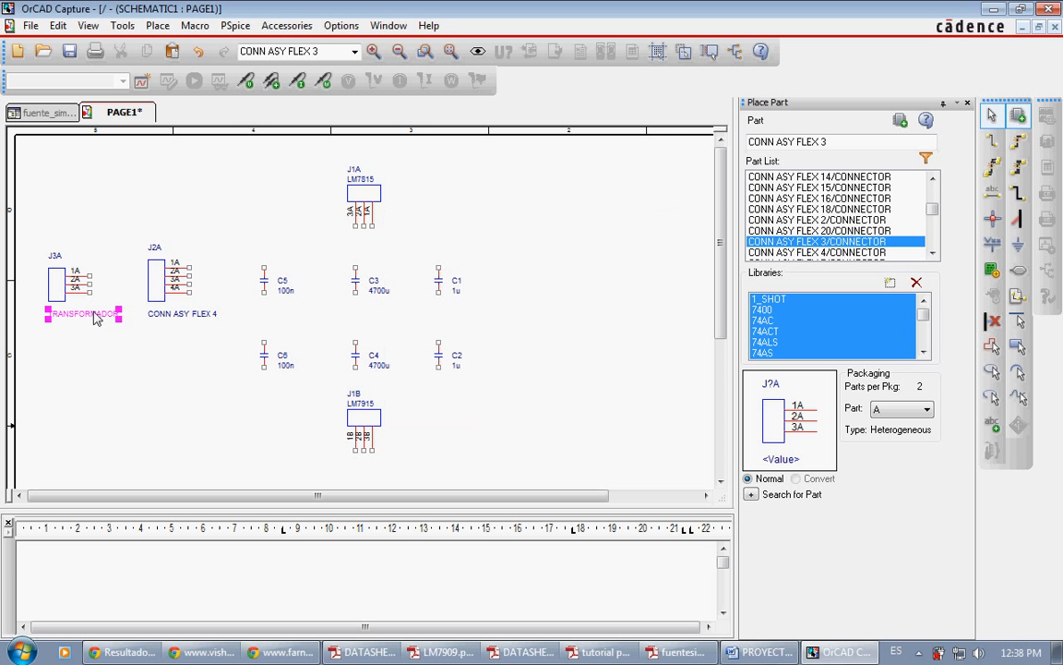
Step: Set the value of the four-pin connector J2A to RECTIFICADOR and clear the selection
double_click(173, 315)
type("RE")
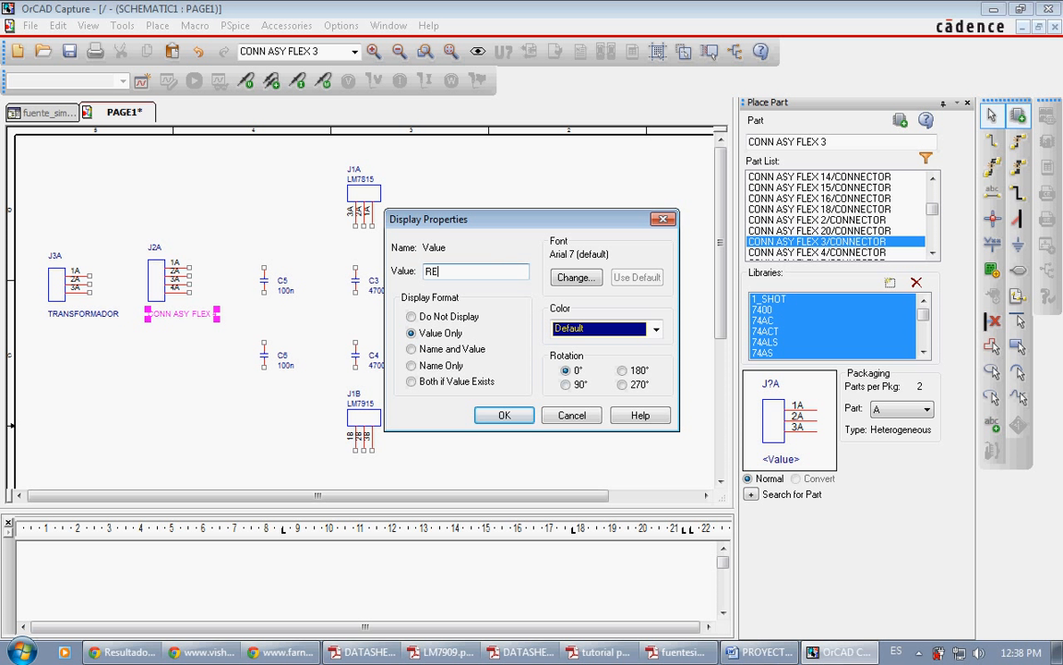
type("CTIFICADOR")
key("Return")
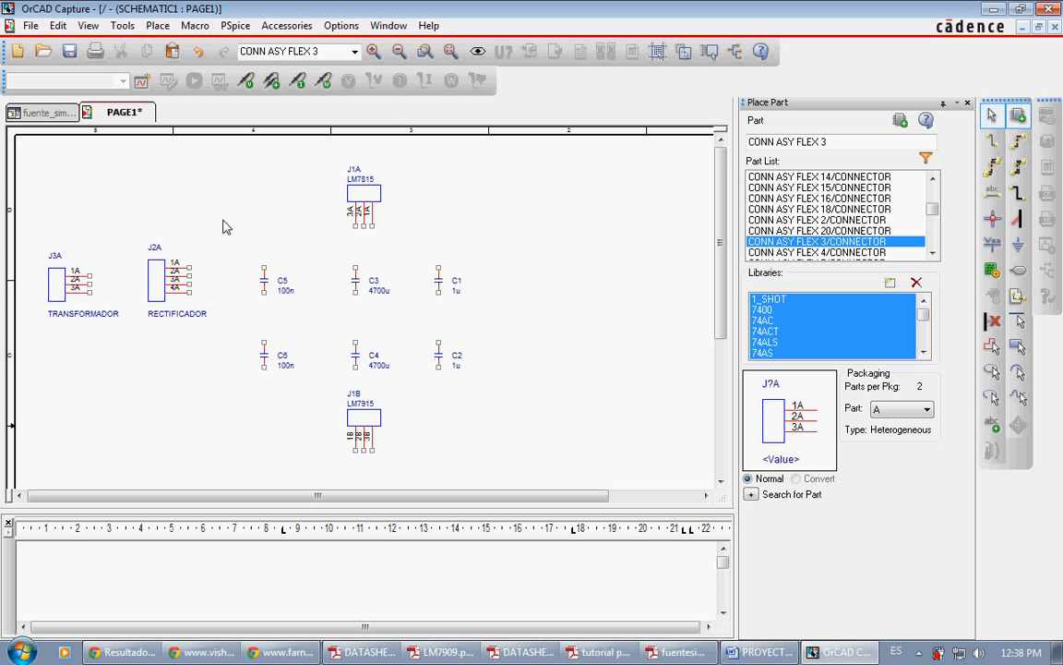
left_click(150, 259)
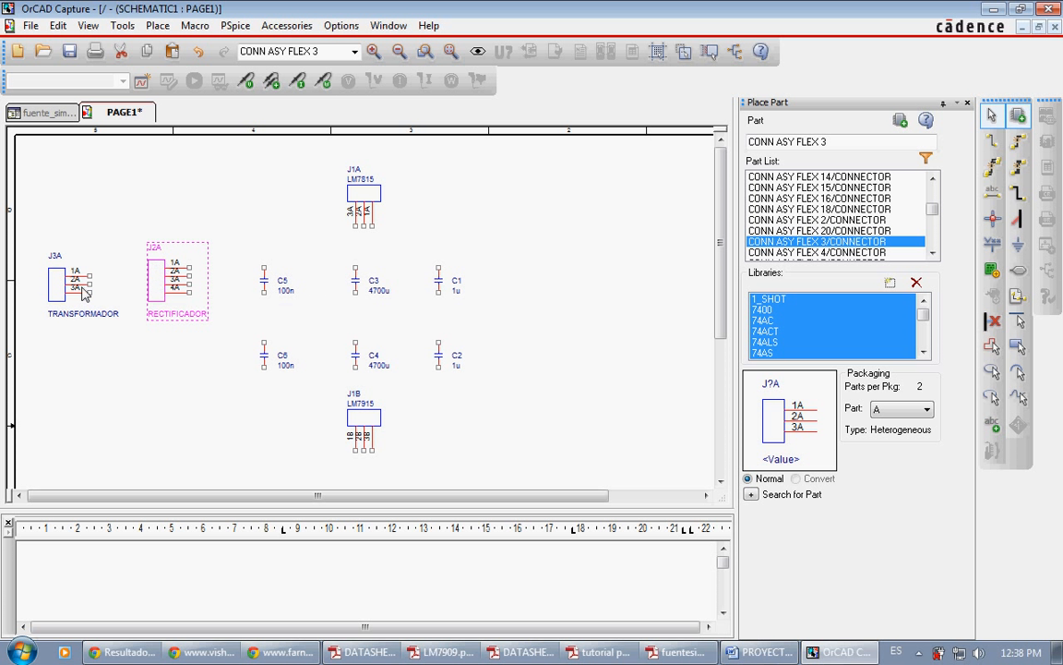
left_click(107, 192)
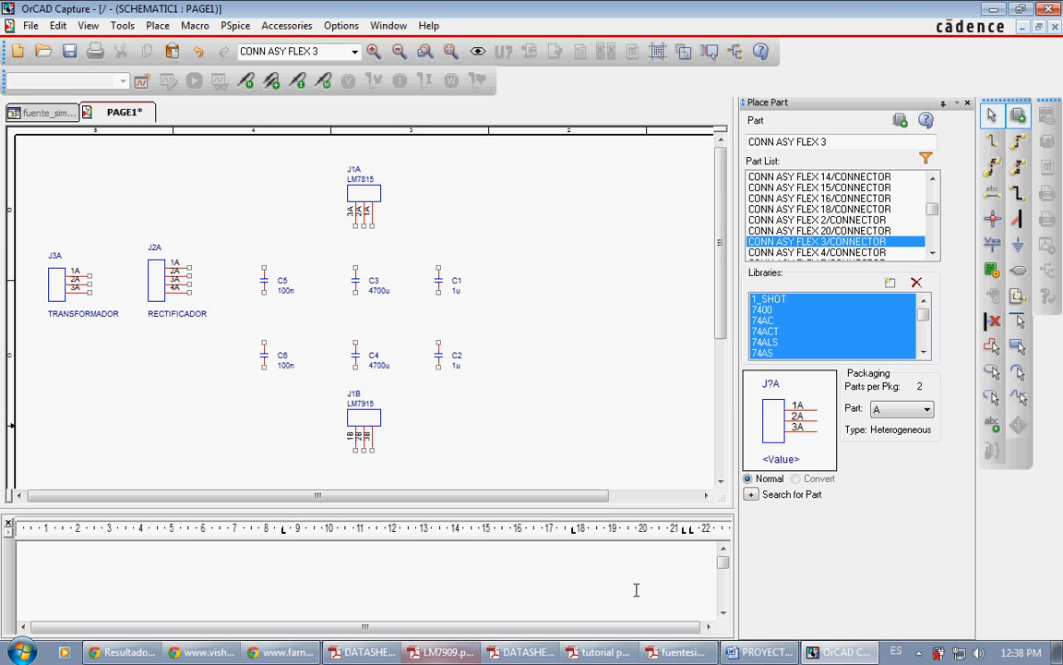
Step: Check the grounds in fuentesimetrica.pdf and place 0/CAPSYM ground symbols in OrCAD Capture, one right of C1 and C2, one between J3A and J2A
left_click(678, 652)
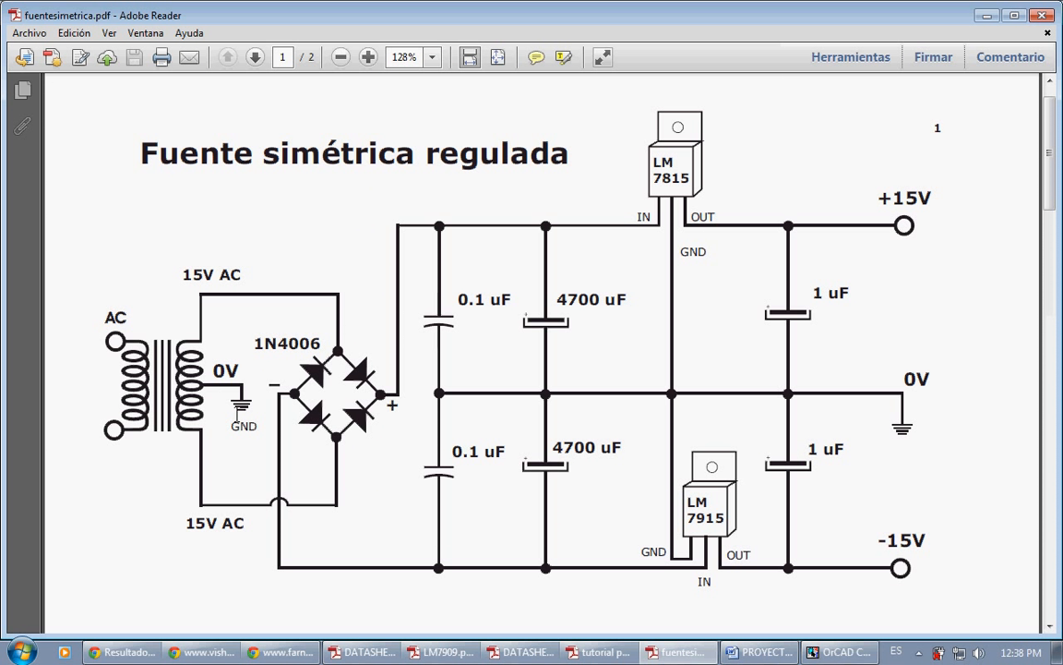
left_click(835, 652)
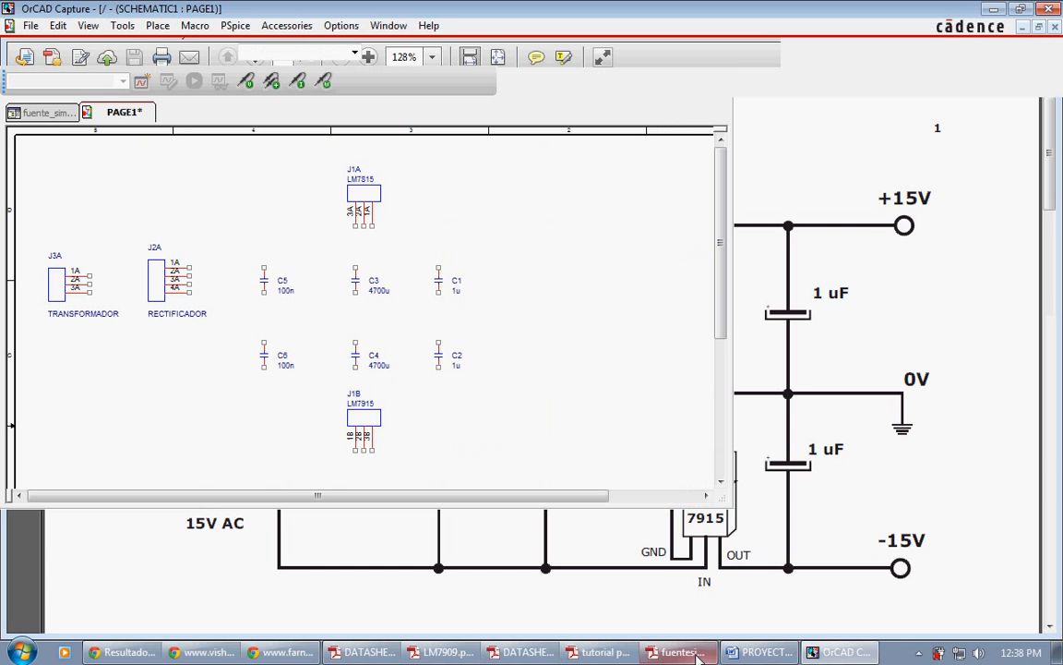
left_click(1018, 244)
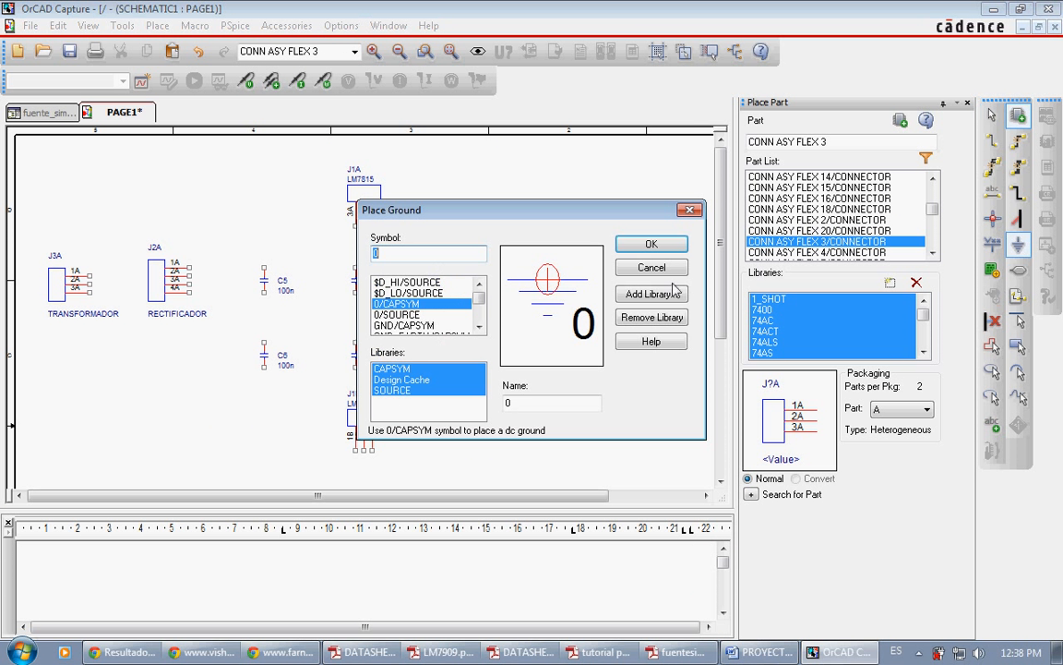
left_click(631, 244)
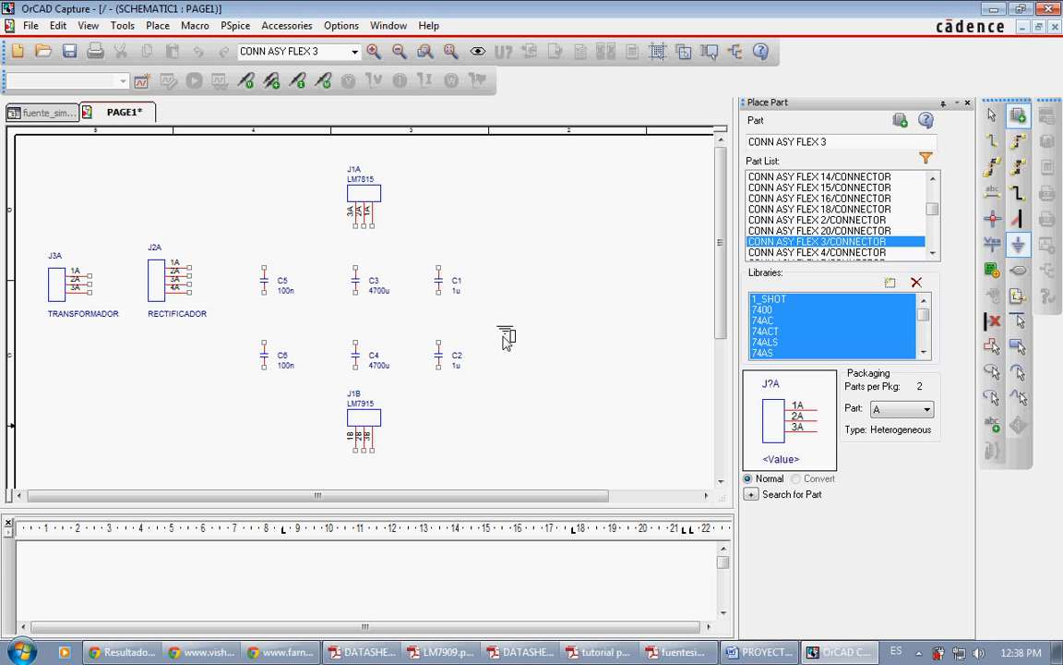
left_click(506, 329)
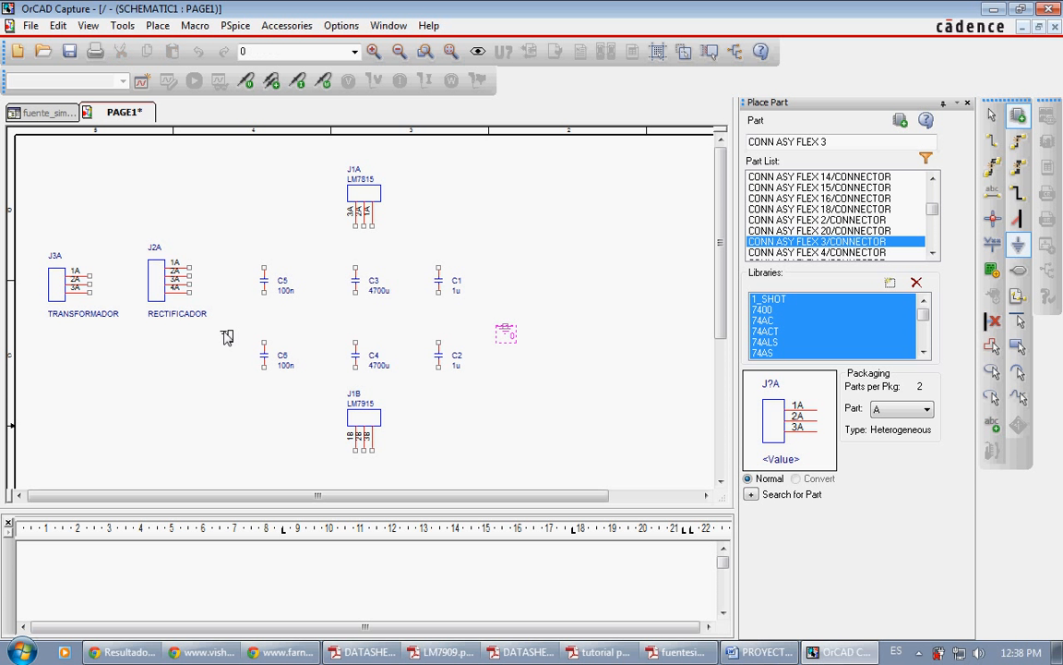
left_click(115, 300)
Step: Wire the ground symbol next to J3A to pin 2A of the transformer connector
key("w")
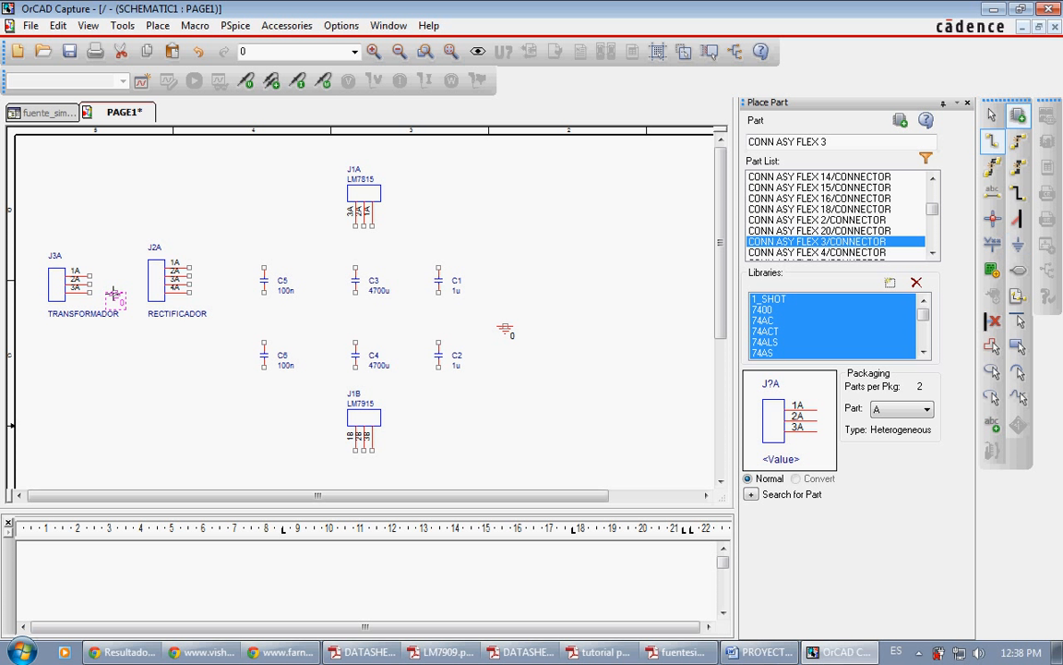
left_click(113, 292)
left_click(89, 281)
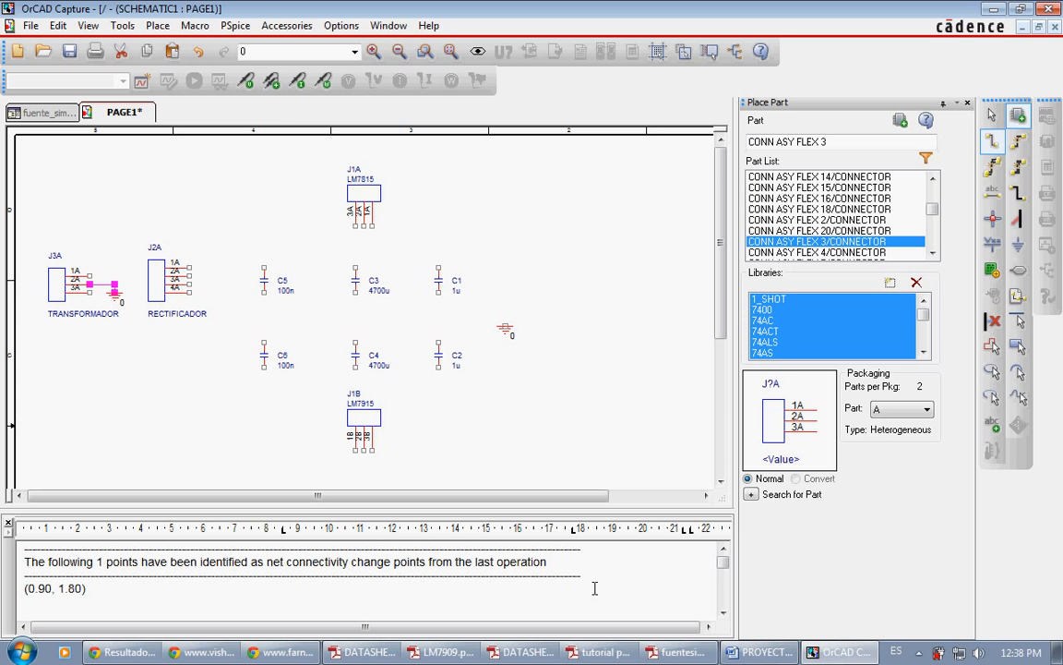
Step: Following fuentesimetrica.pdf, wire the lower pins of C5, C1 and C3 in OrCAD Capture to a common line ending at the ground symbol beside them
left_click(672, 652)
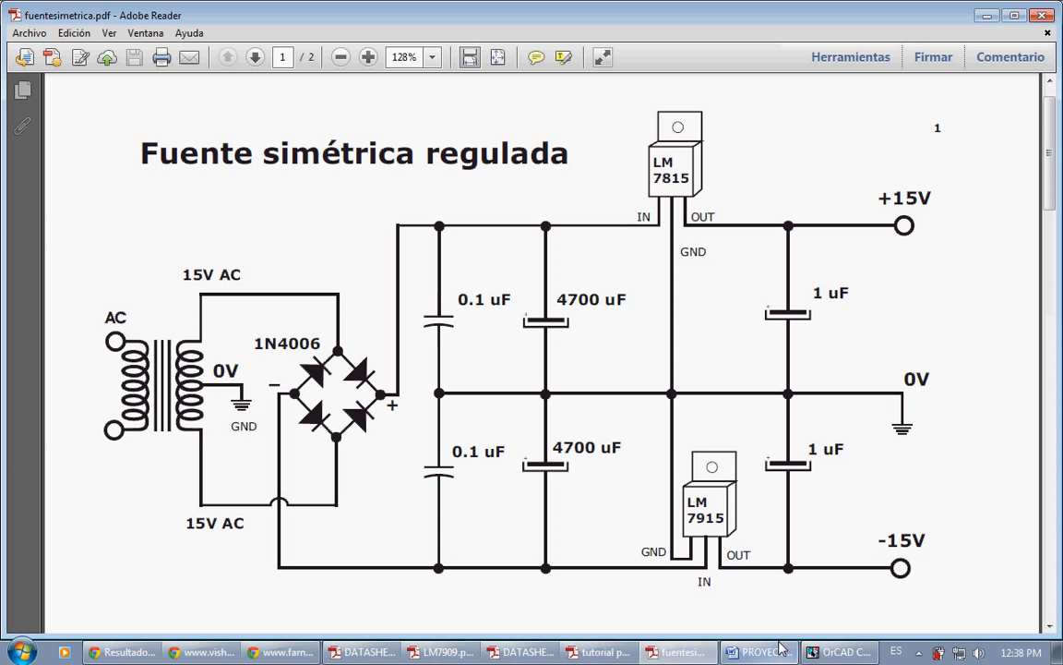
left_click(835, 651)
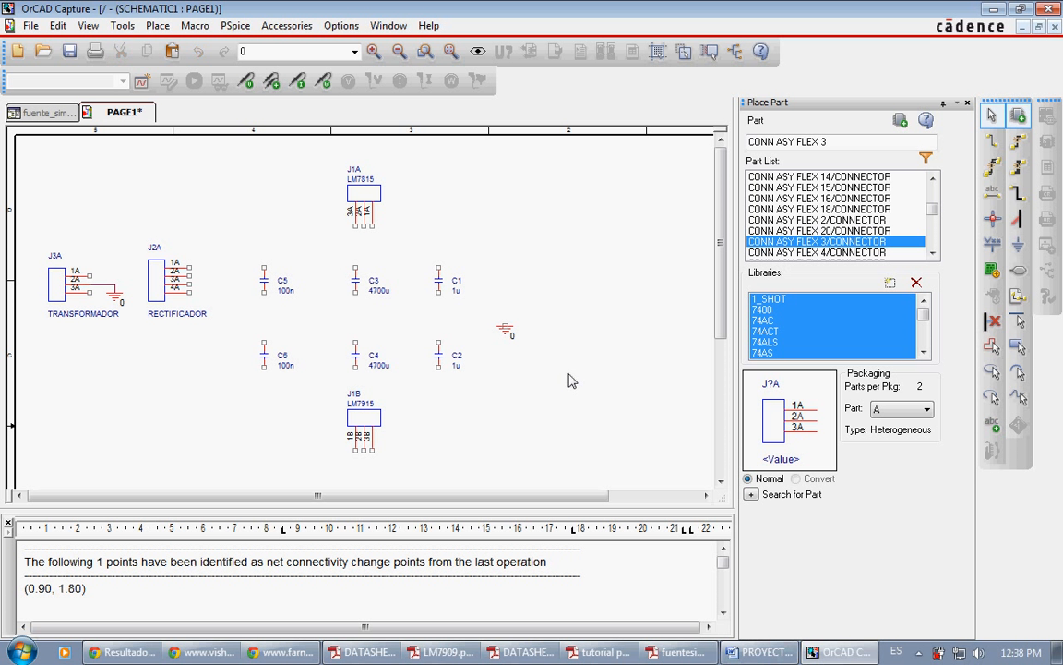
key("w")
left_click(264, 292)
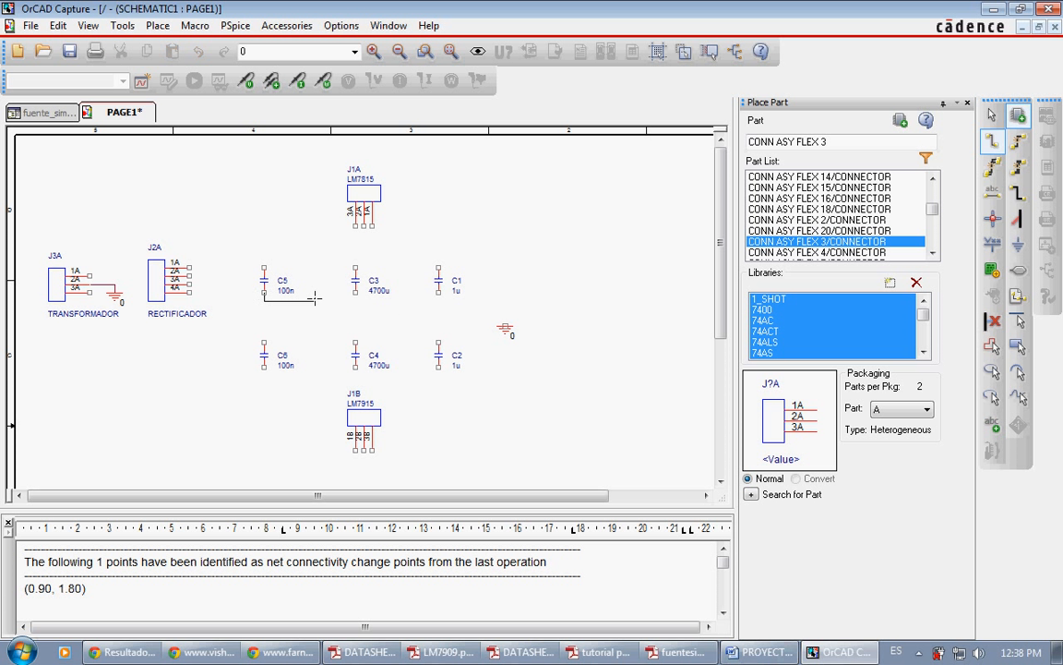
left_click(264, 316)
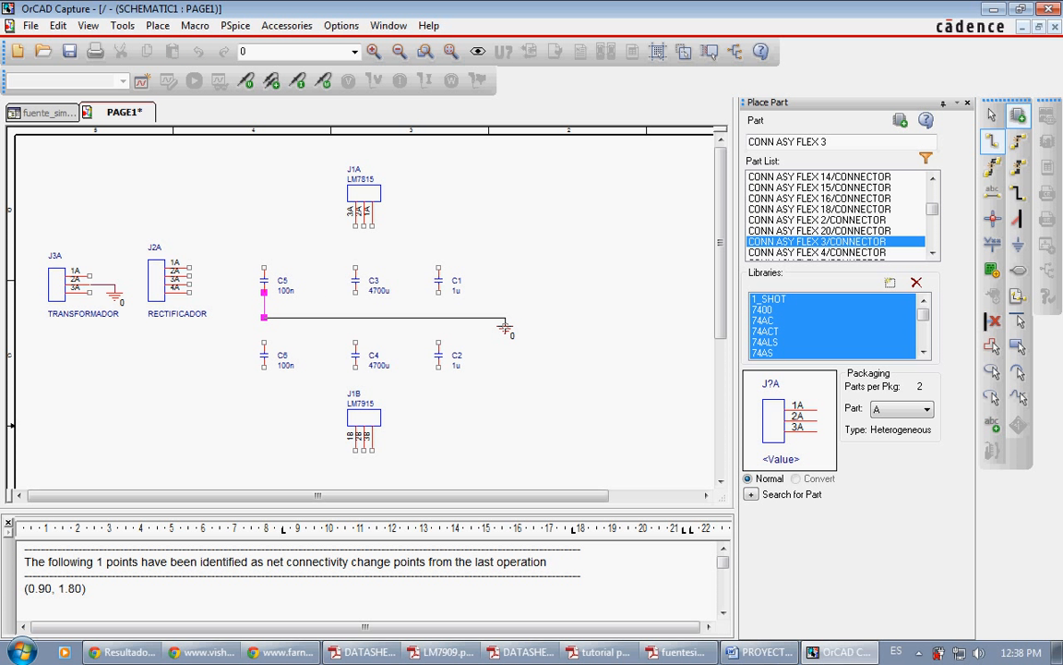
left_click(504, 323)
left_click(439, 292)
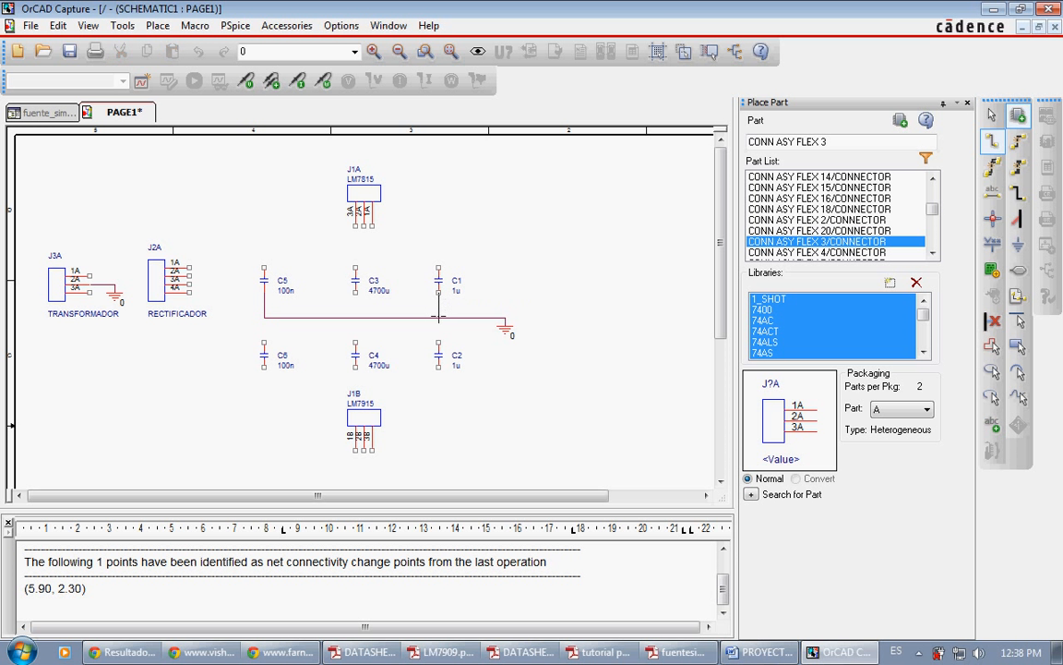
left_click(439, 317)
left_click(355, 291)
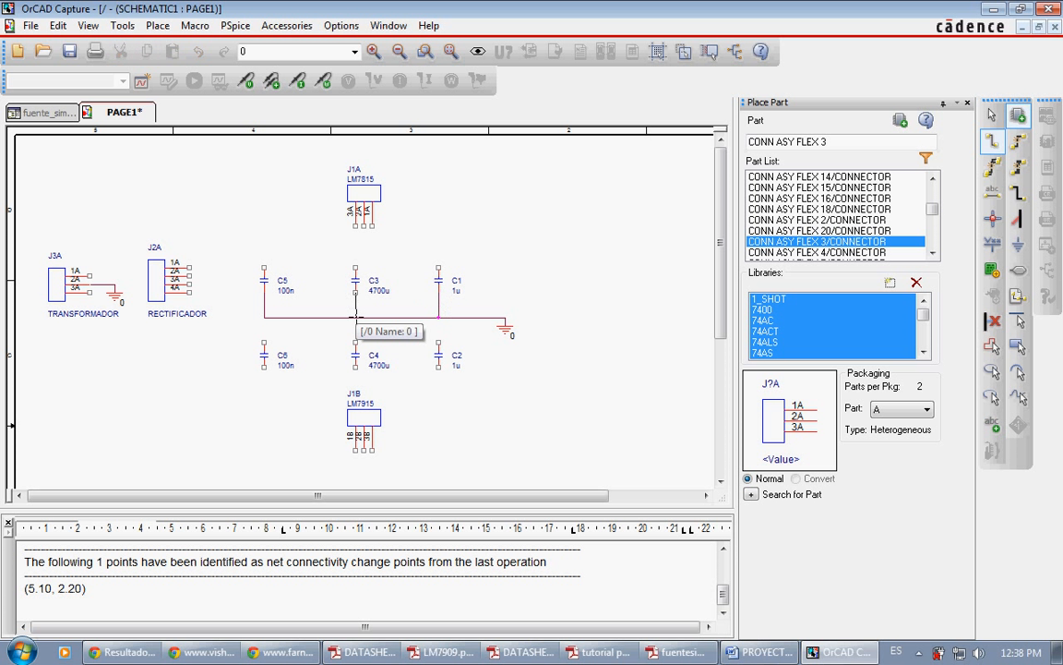
left_click(355, 316)
Step: Wire the upper pins of C4, C2 and C6 to the common ground line and end wiring
left_click(355, 342)
left_click(356, 318)
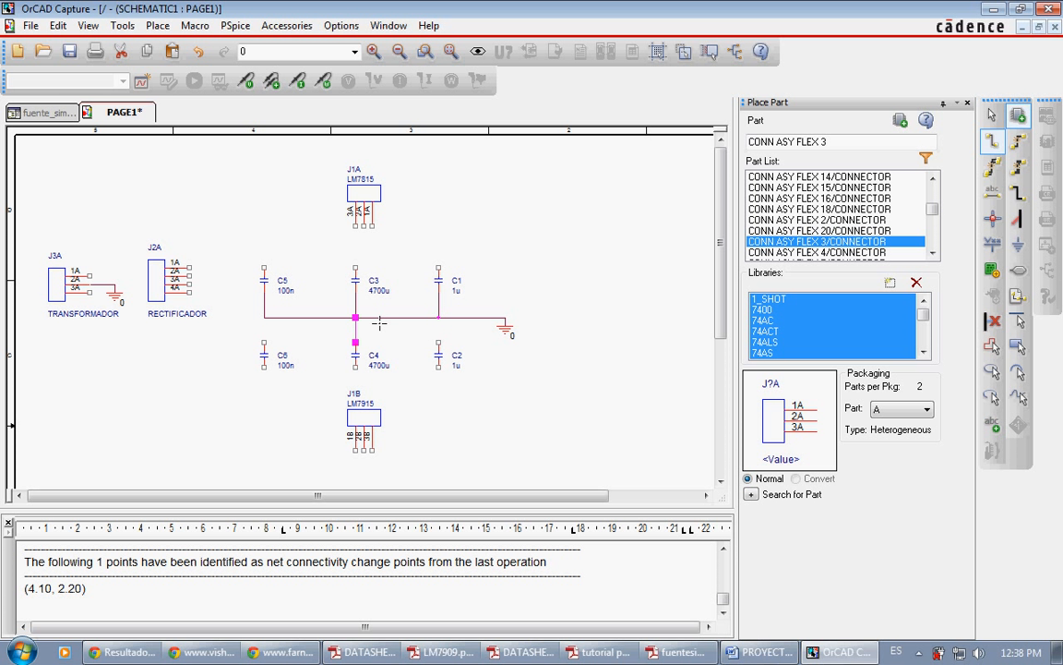
left_click(439, 343)
left_click(438, 317)
left_click(264, 342)
left_click(264, 318)
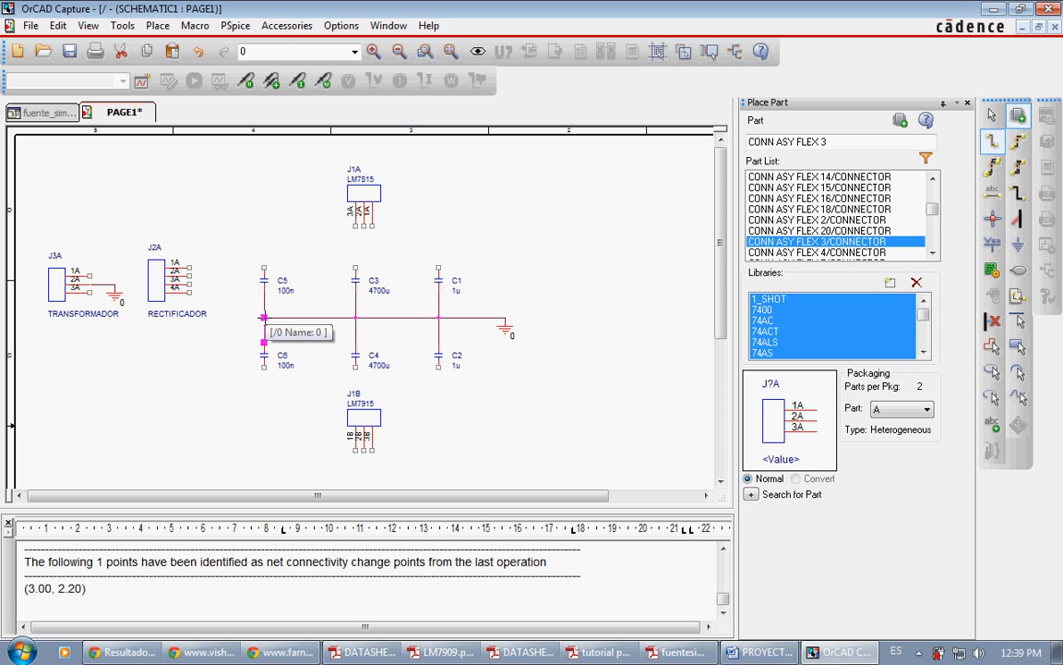
key("Escape")
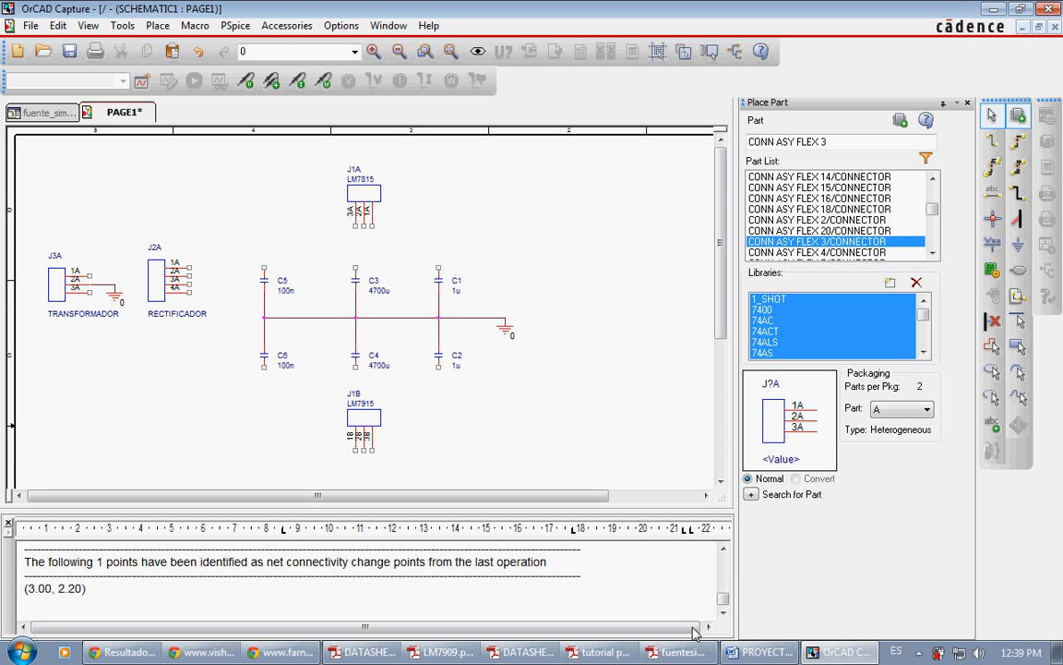
Step: Compare the diode bridge connections in fuentesimetrica.pdf with the pin order in the bridge rectifier datasheet
left_click(671, 651)
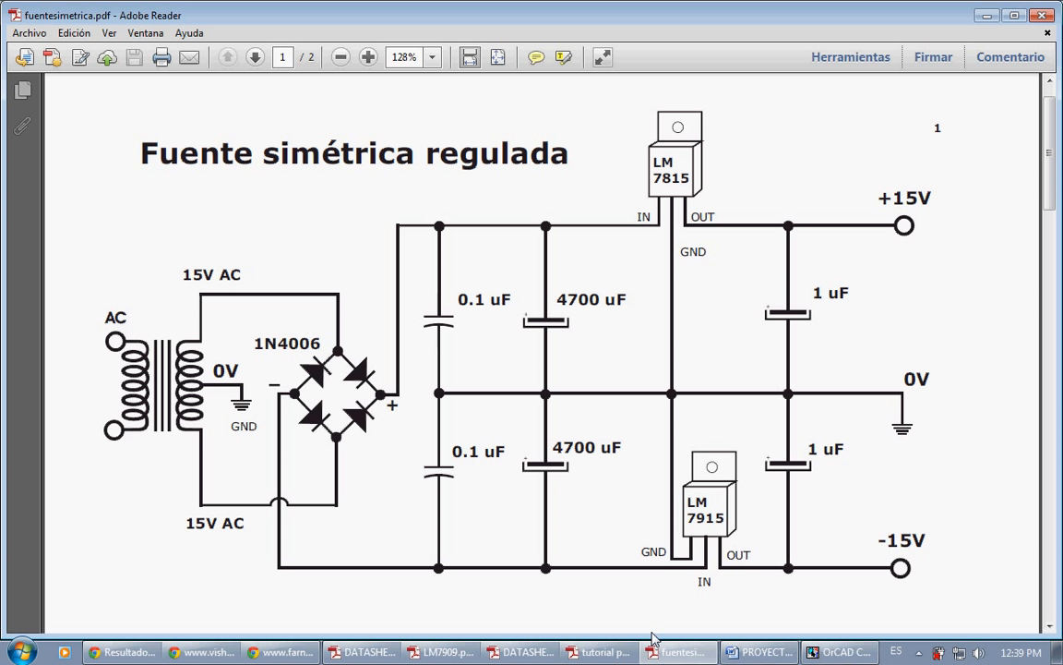
left_click(534, 653)
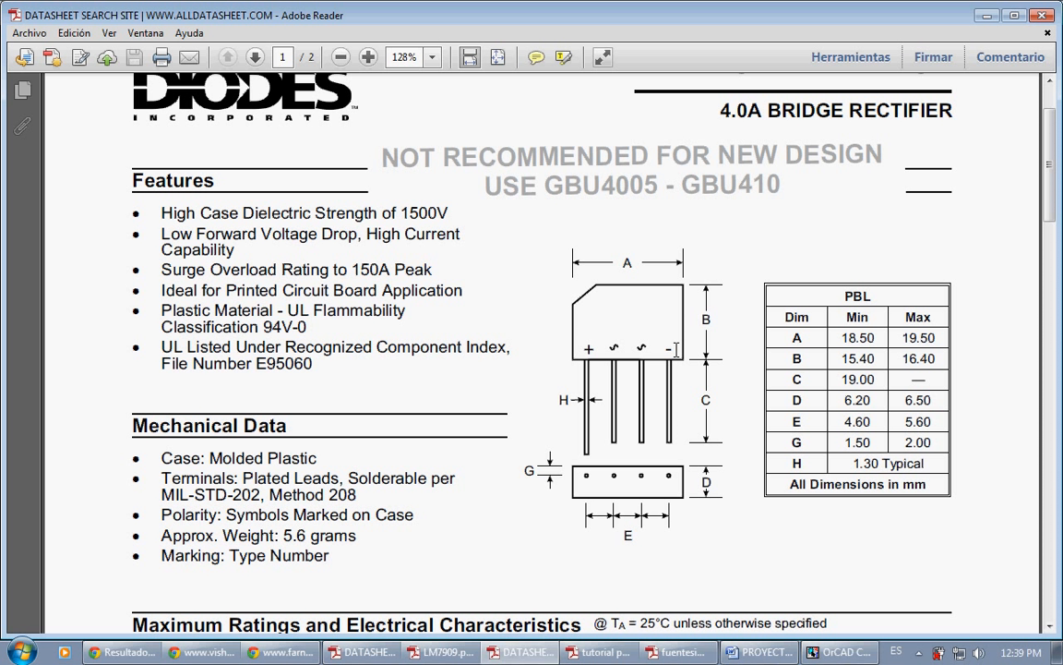
left_click(529, 653)
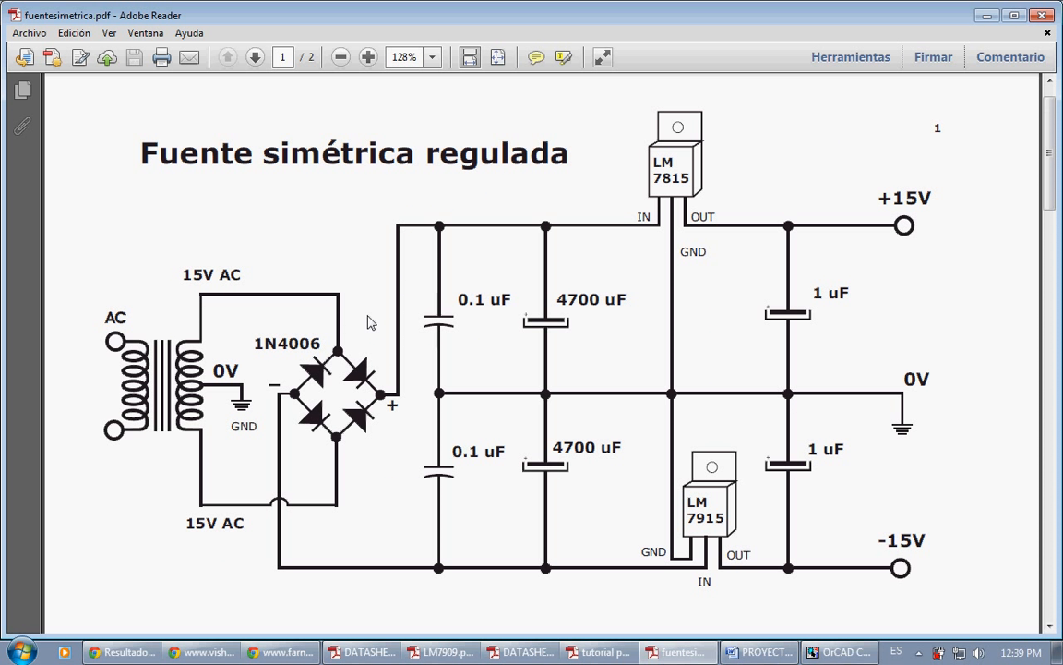
Step: Return to OrCAD Capture, try to wire pin 1A of rectifier connector J2A towards the LM7815 connector, and remove the partial wire
left_click(836, 653)
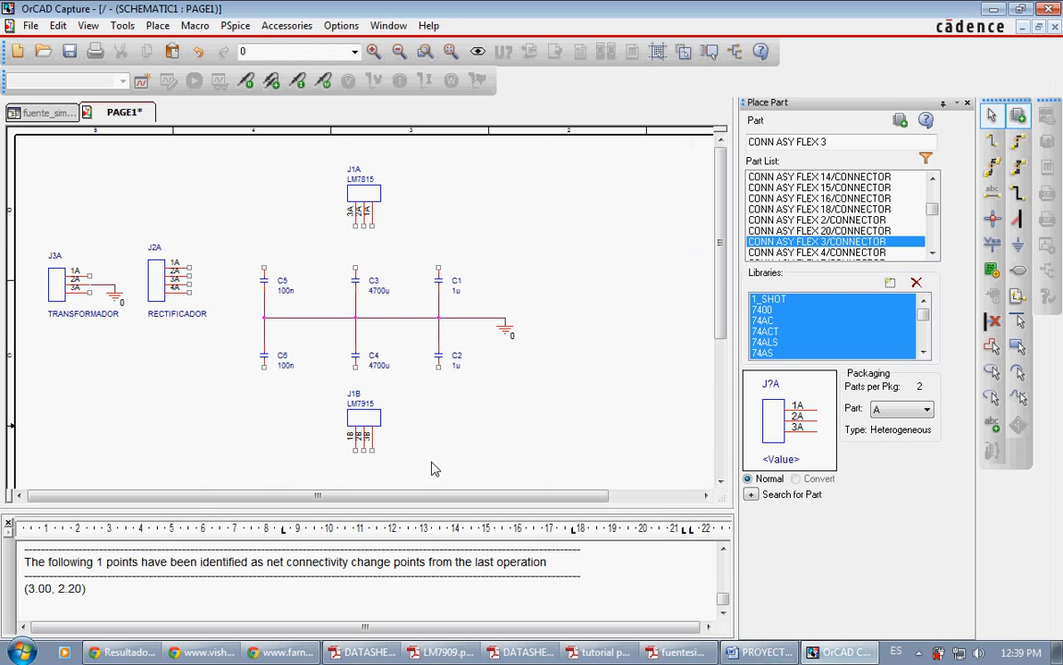
key("w")
left_click(189, 268)
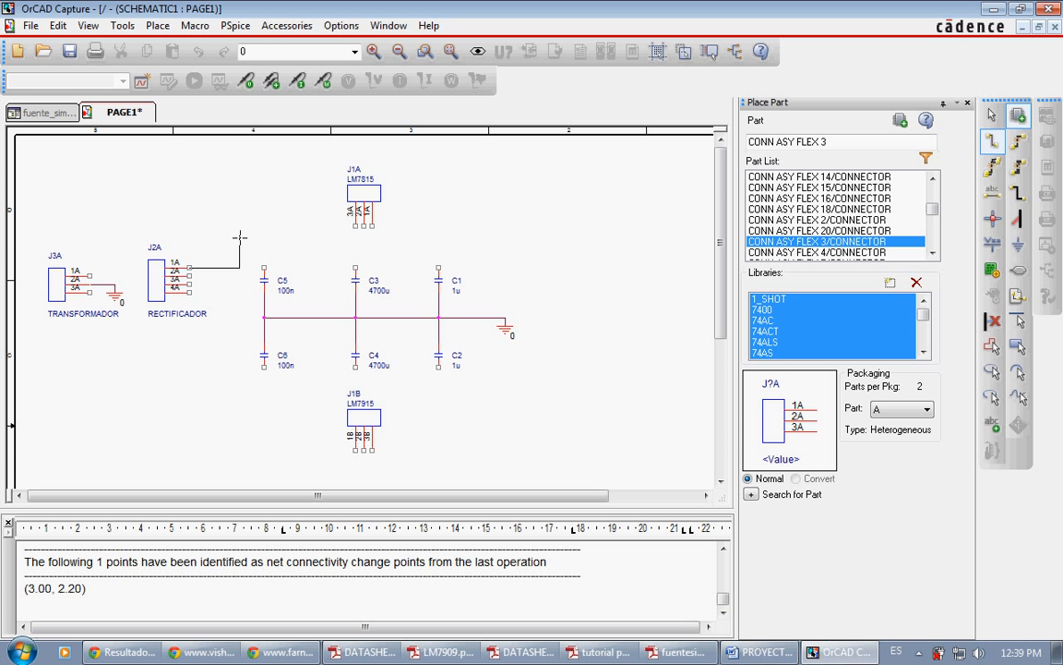
left_click(239, 237)
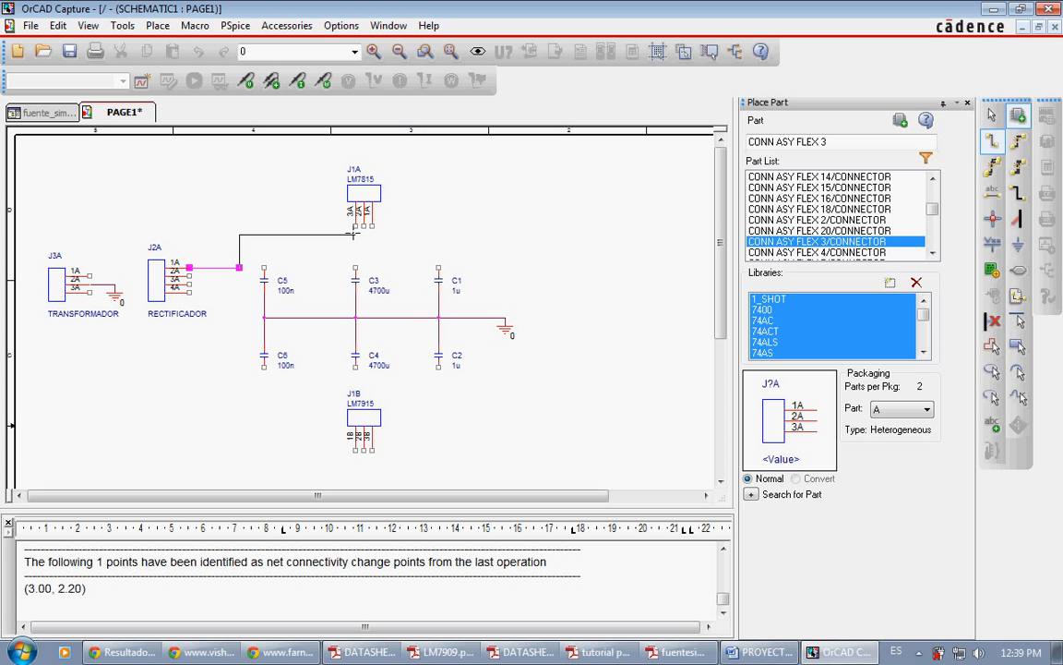
key("Escape")
key("Delete")
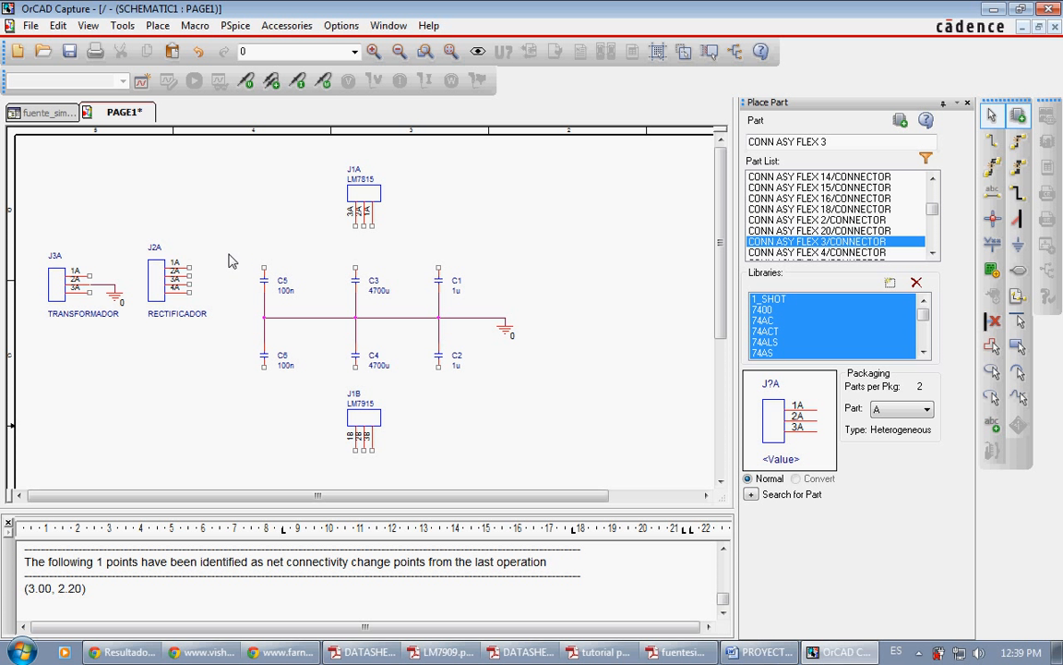
Step: Mirror the LM7815 connector J1A so that its pins run 1A, 2A, 3A from left to right
left_click(362, 196)
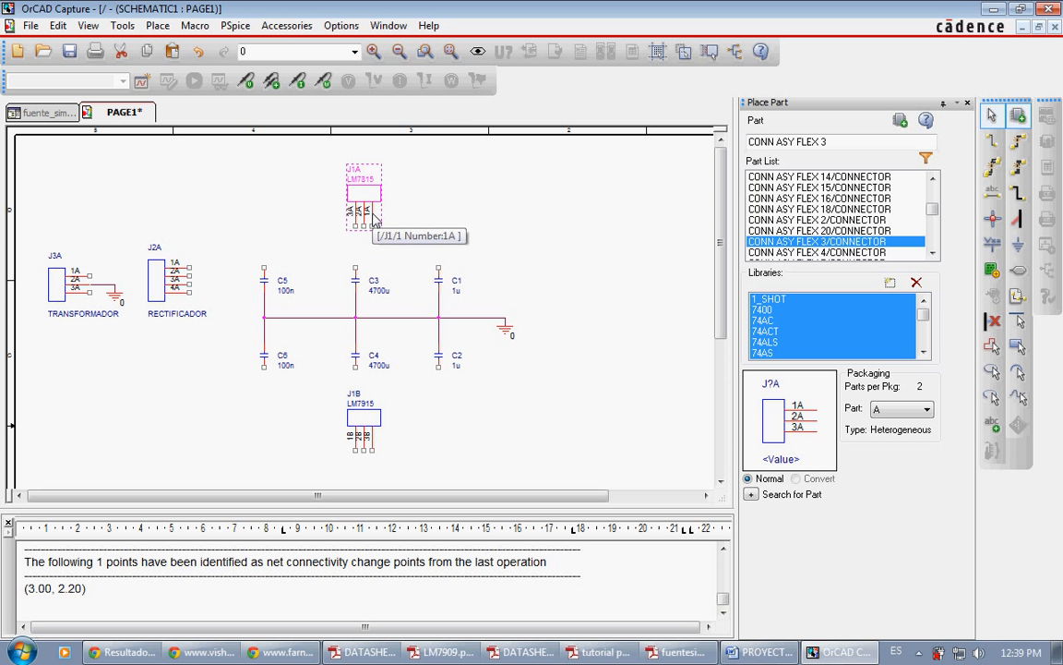
right_click(369, 208)
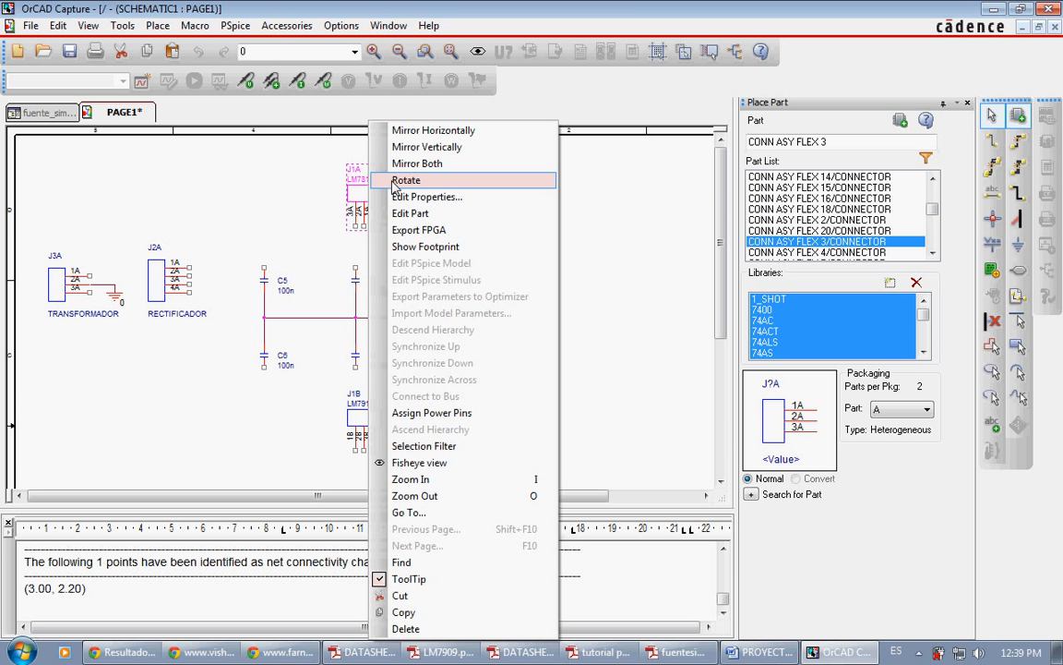
left_click(415, 146)
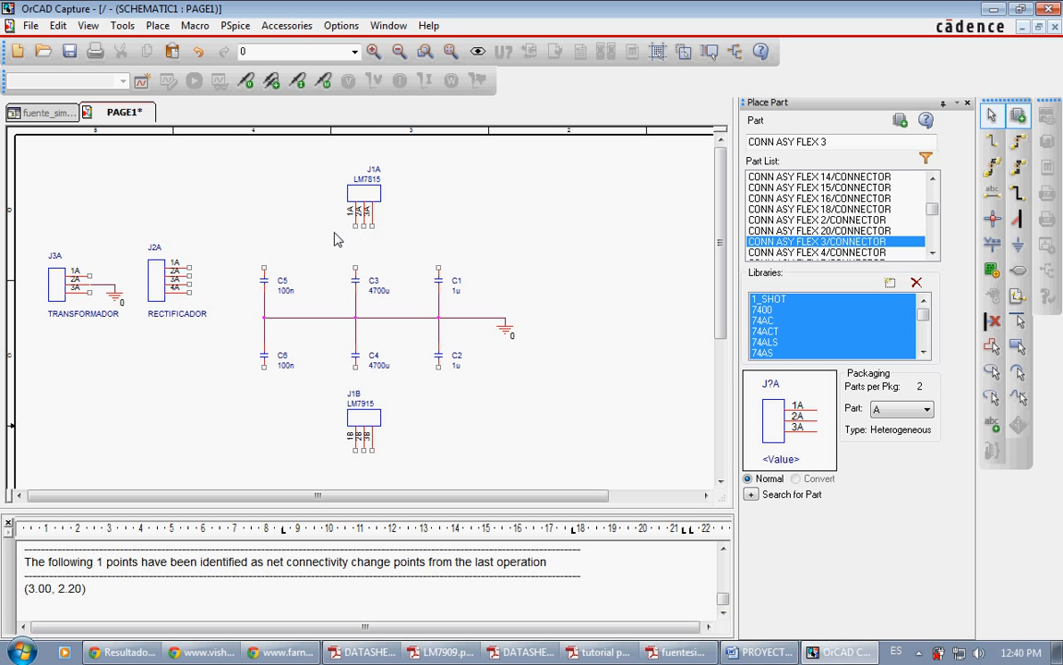
Step: Wire pin 1A of the LM7815 connector J1A to pin 1A of rectifier connector J2A, routing it above C5, and end wiring
key("w")
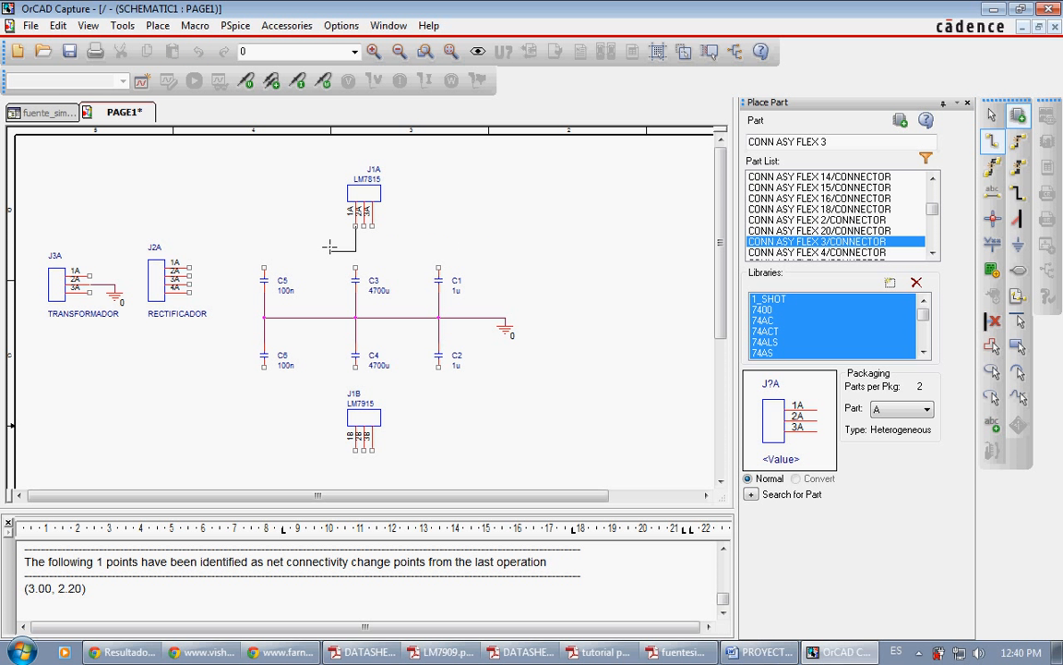
left_click(356, 224)
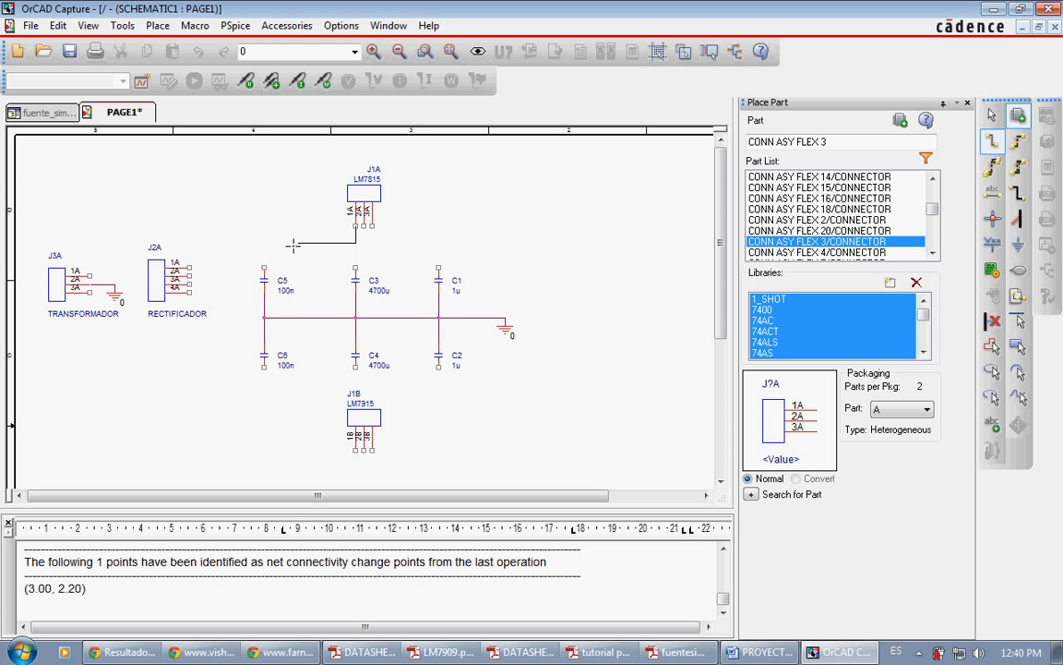
left_click(240, 242)
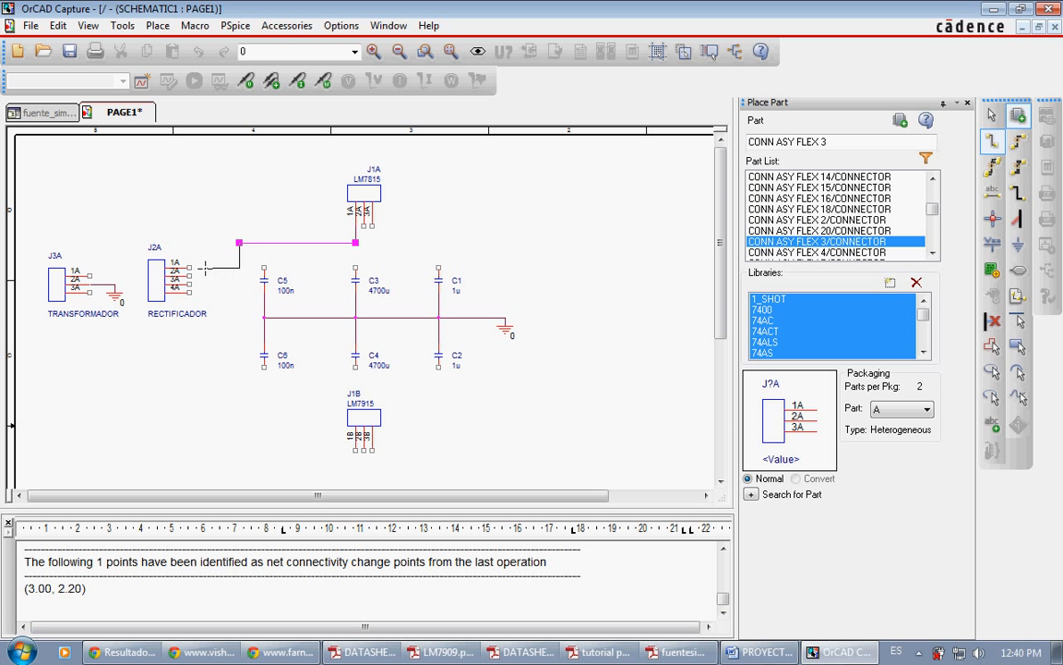
left_click(191, 268)
key("Escape")
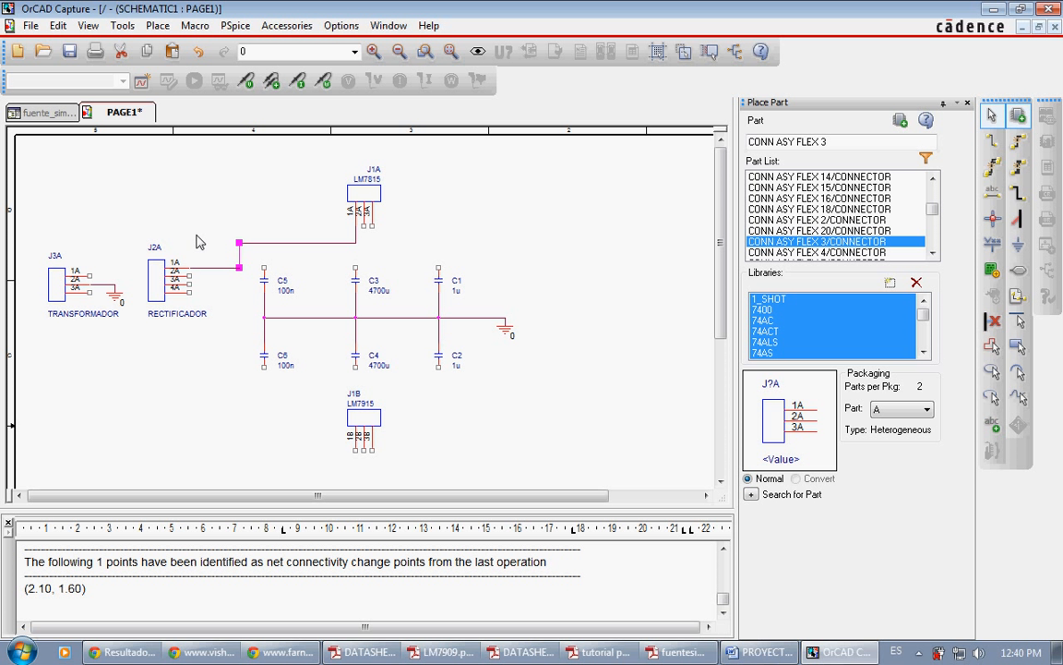
left_click(197, 242)
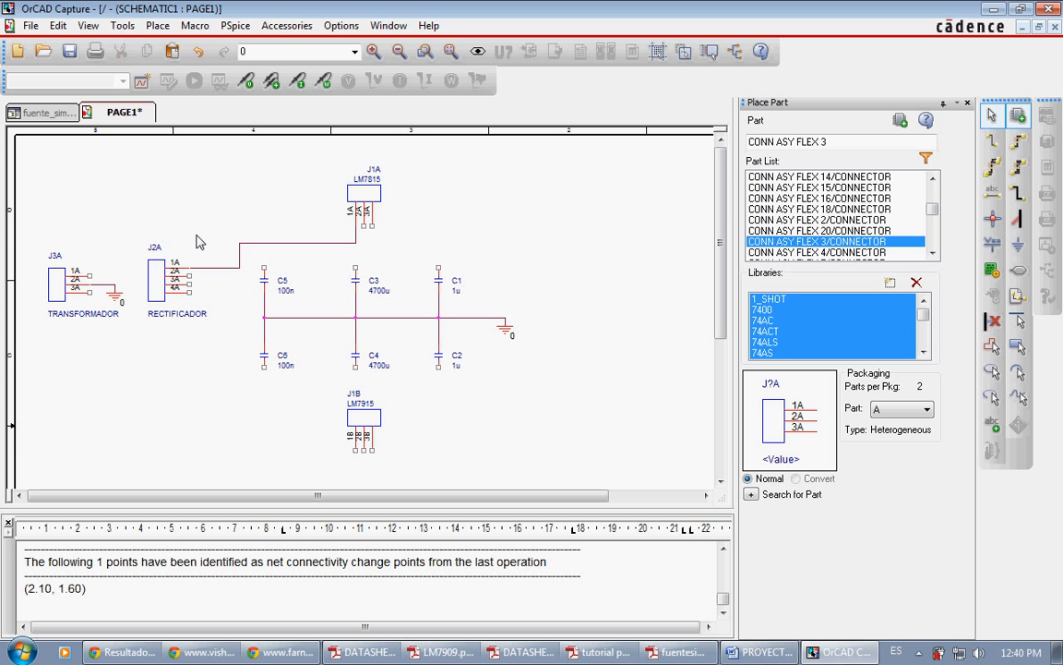
Step: Compare the LM7815 connections in fuentesimetrica.pdf with the pin order in the LM78XX regulator datasheet
left_click(685, 651)
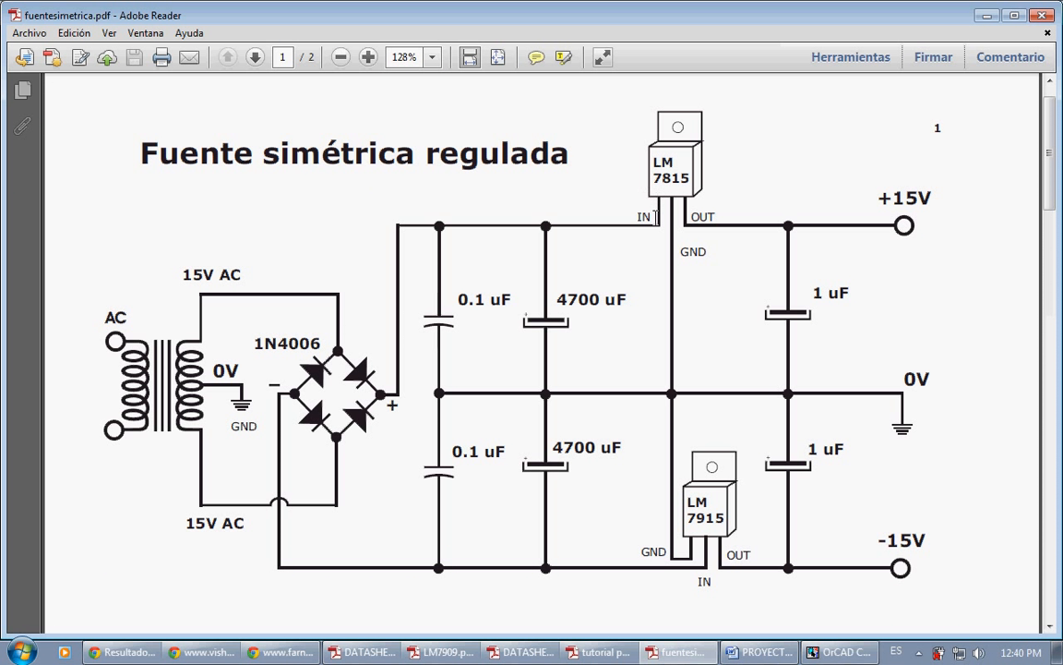
left_click(384, 653)
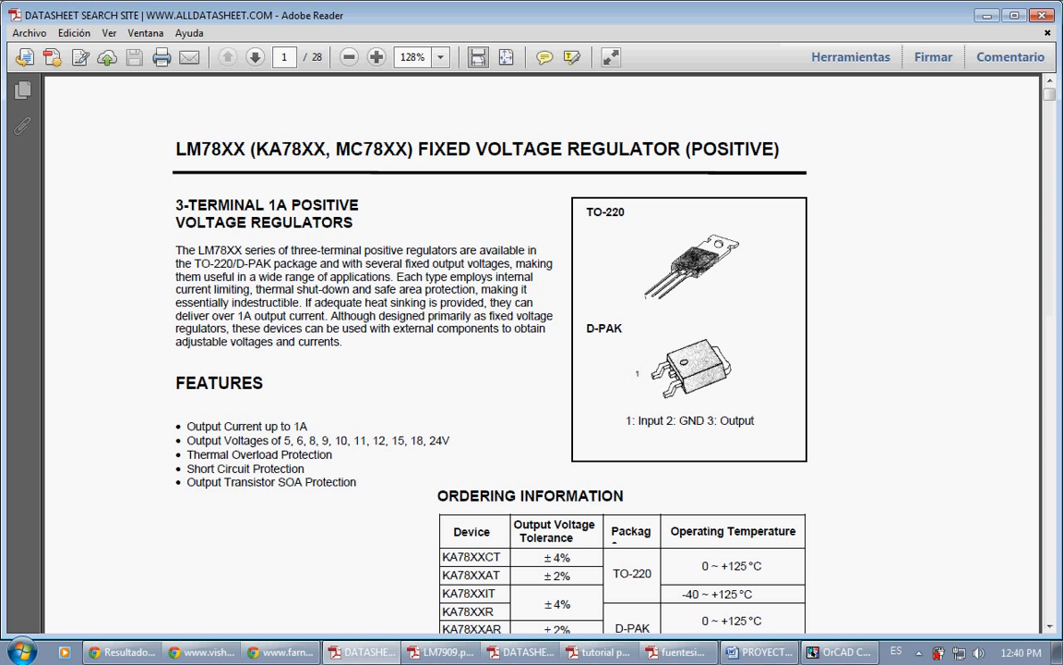
left_click(683, 652)
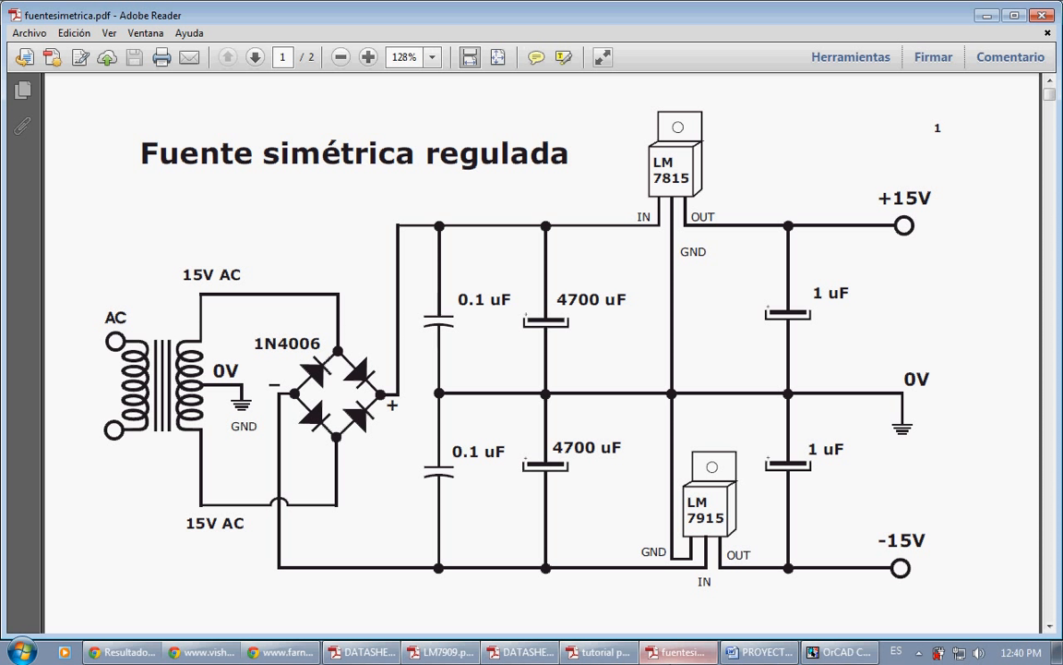
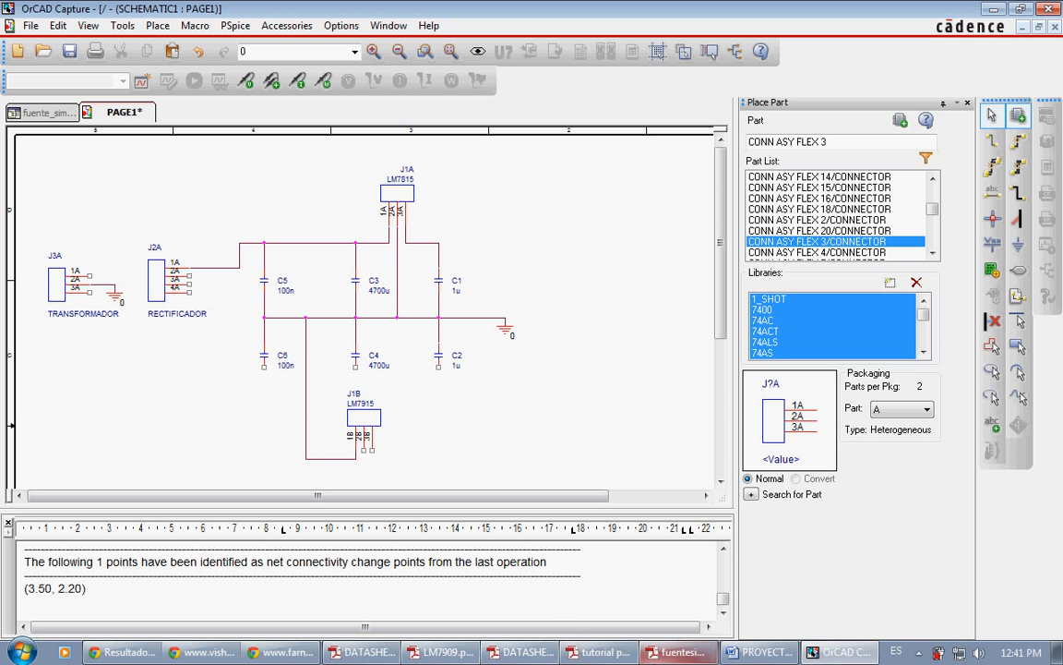
Step: Check the rectifier's negative output in fuentesimetrica.pdf and wire pin 4A of rectifier connector J2A to pin 2B of LM7915 connector J1B
left_click(678, 652)
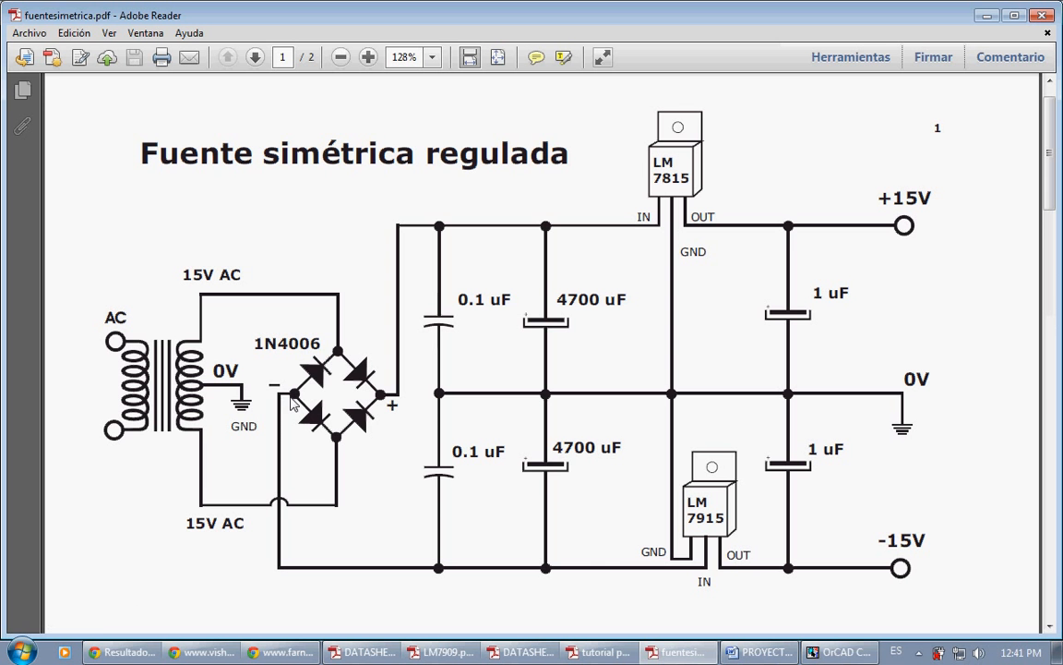
key("alt+Tab")
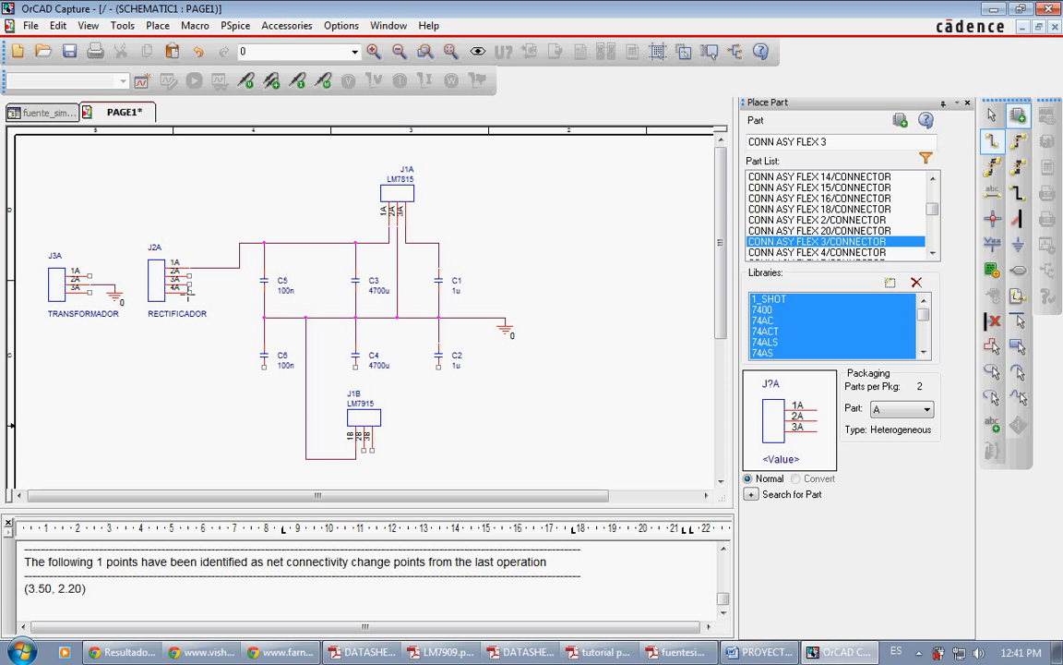
key("w")
left_click(189, 292)
left_click(239, 293)
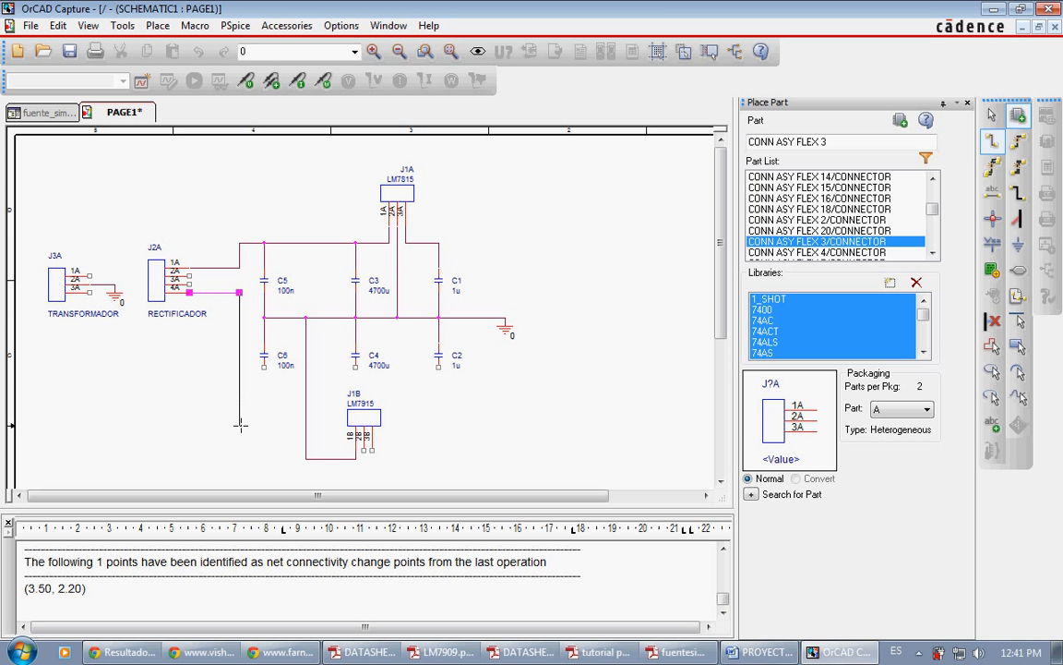
left_click(364, 451)
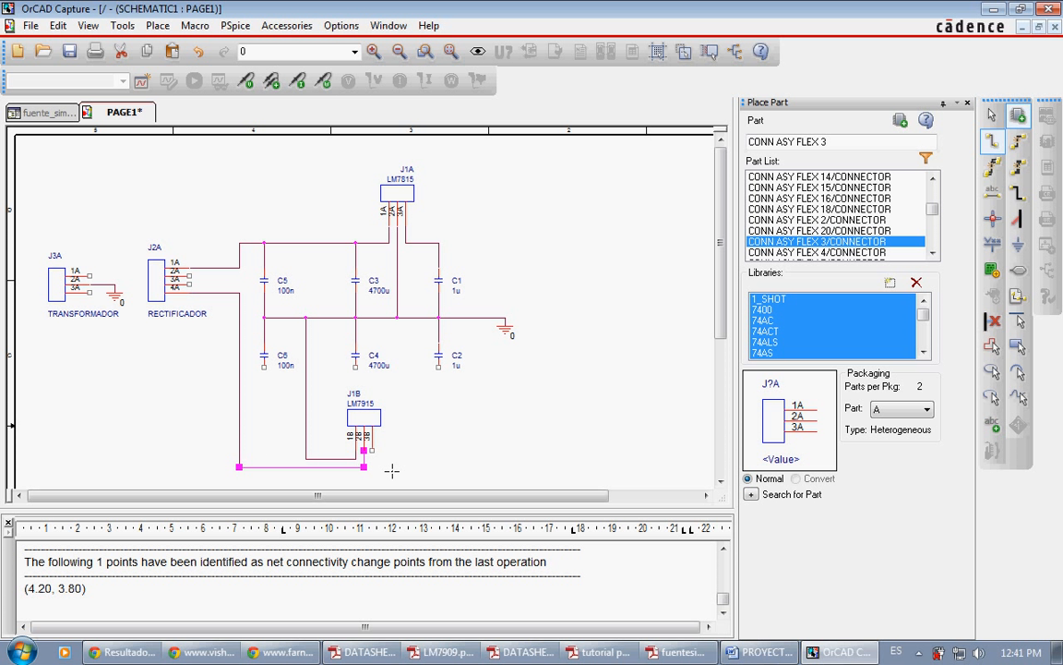
key("Escape")
left_click(397, 478)
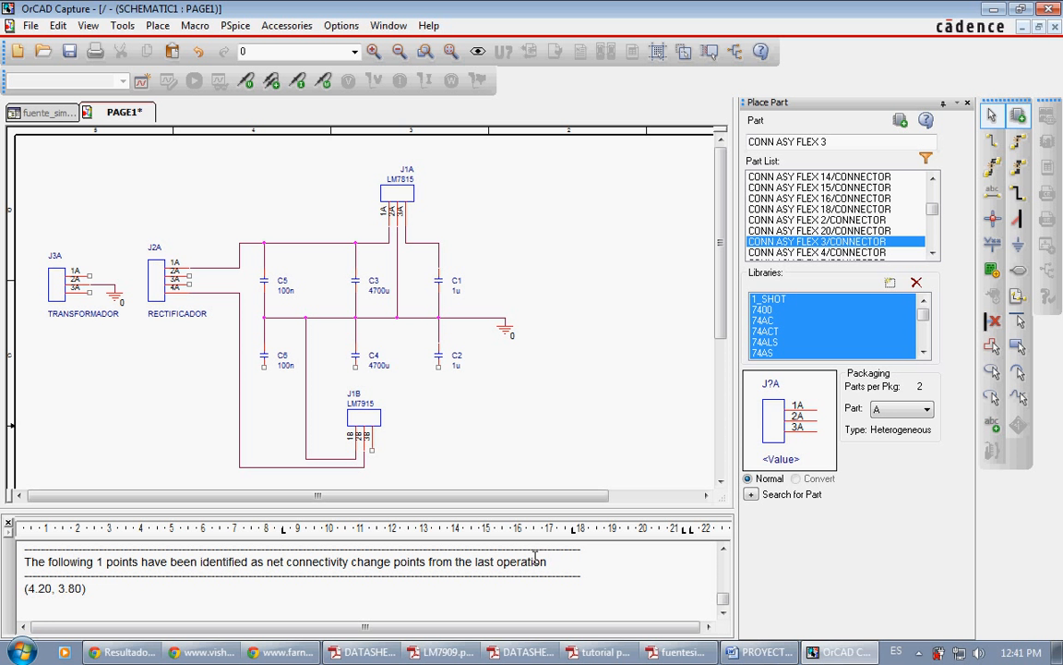
Step: Check the LM7915 wiring in fuentesimetrica.pdf and move connector J1B sideways with its wires, clear of the space directly below C4
left_click(674, 652)
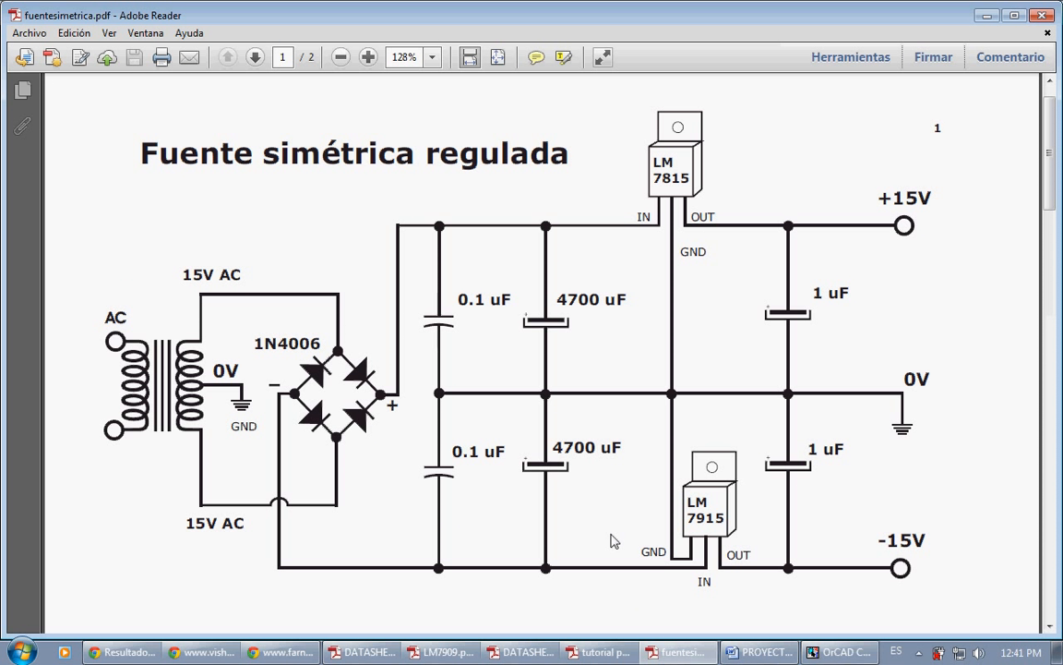
key("alt+Tab")
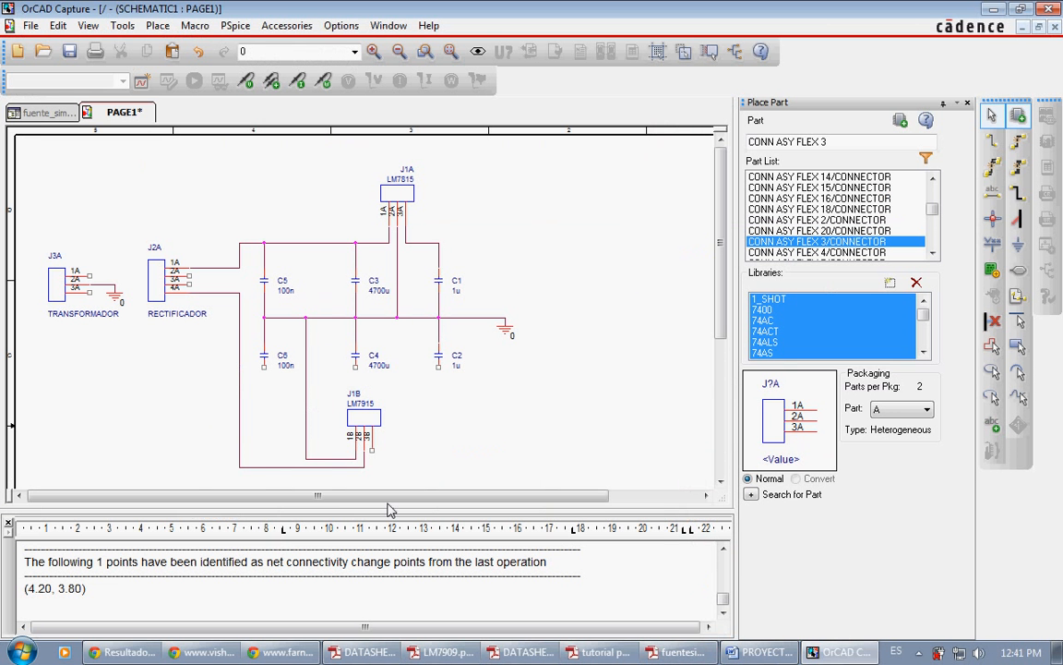
left_click_drag(354, 418, 399, 420)
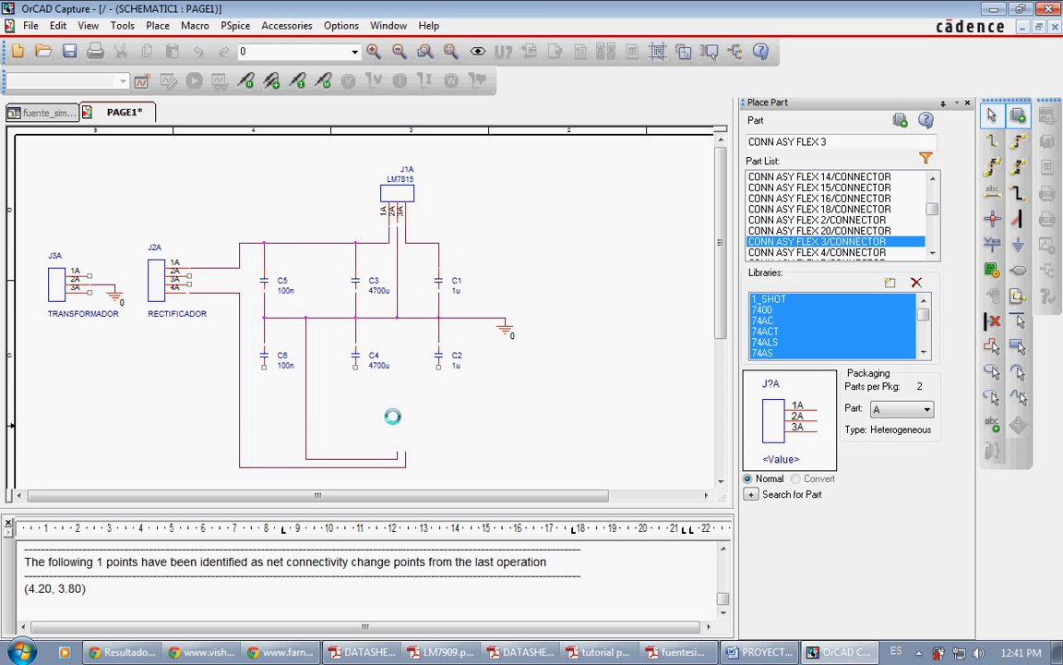
Step: Wire the lower ends of capacitors C4 and C6 down to the negative line joining J2A and J1B
key("w")
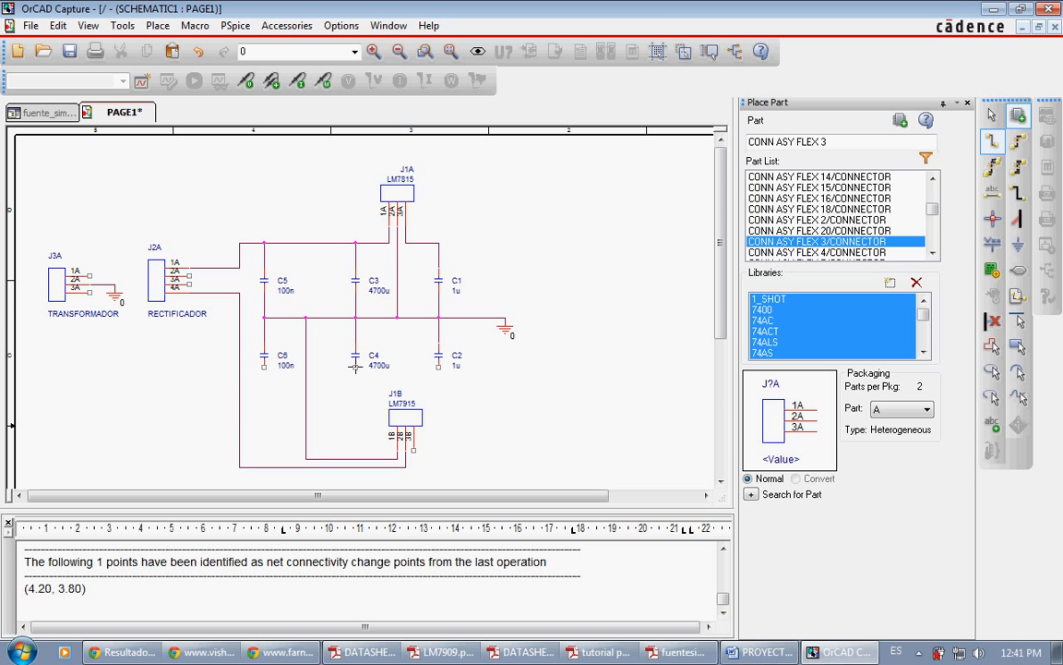
left_click(354, 367)
left_click(355, 466)
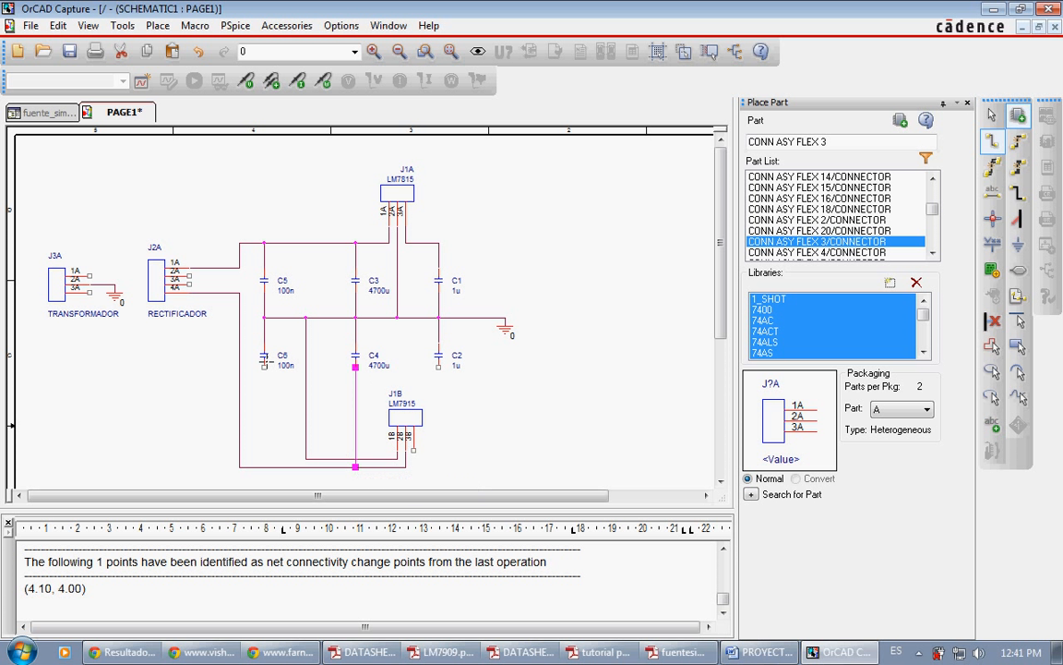
left_click(264, 366)
left_click(264, 466)
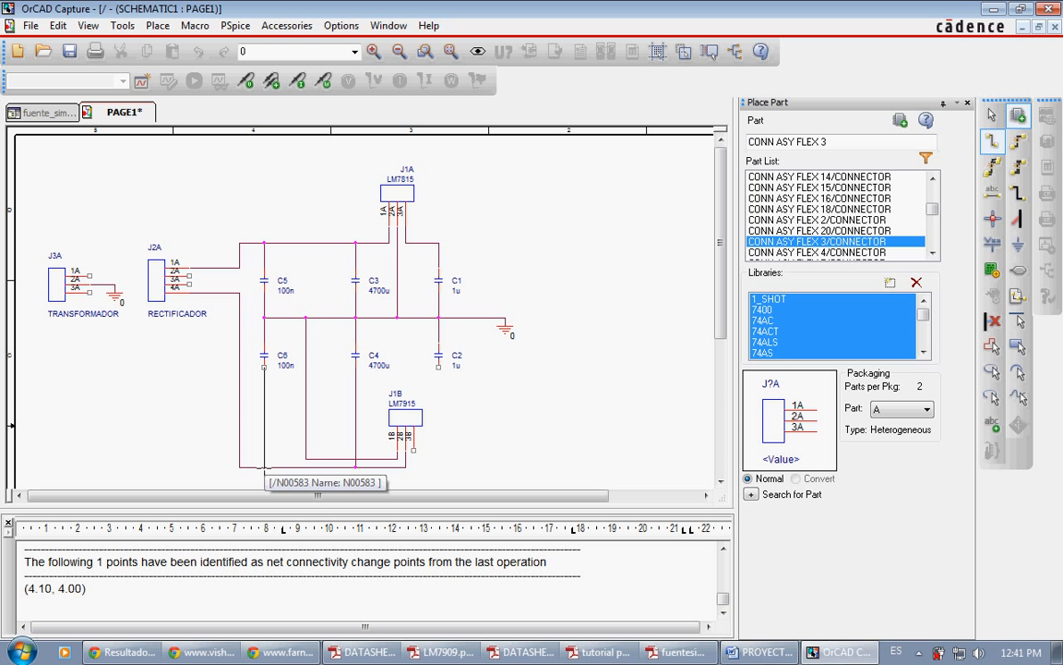
left_click(264, 467)
key("Escape")
left_click(336, 444)
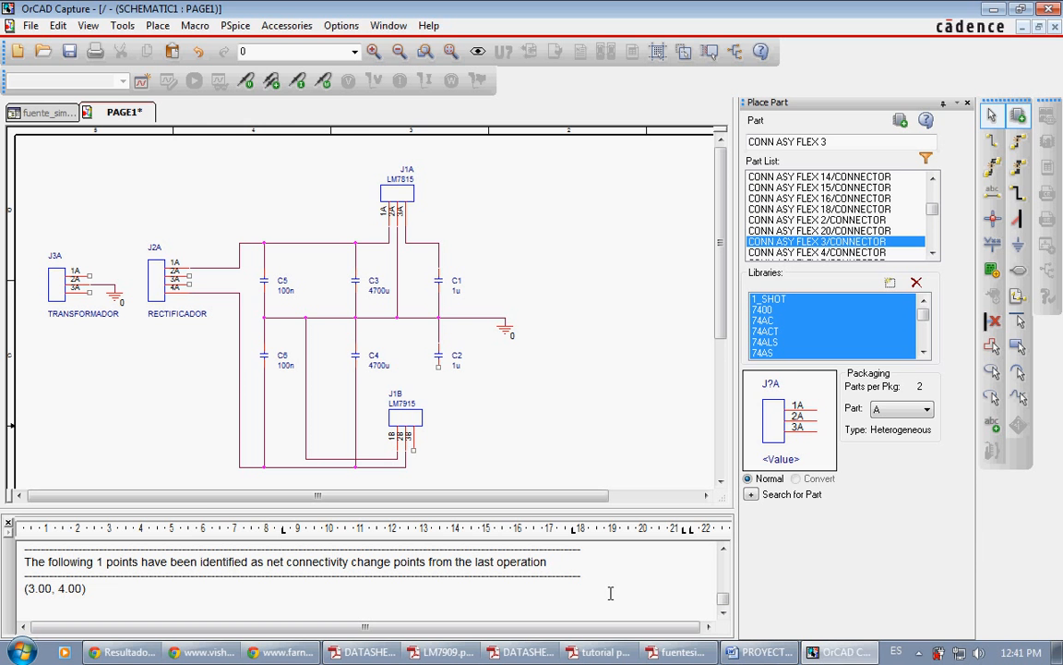
Step: Check the LM7915 output in fuentesimetrica.pdf and wire pin 3B of connector J1B to the lower end of C2
left_click(679, 651)
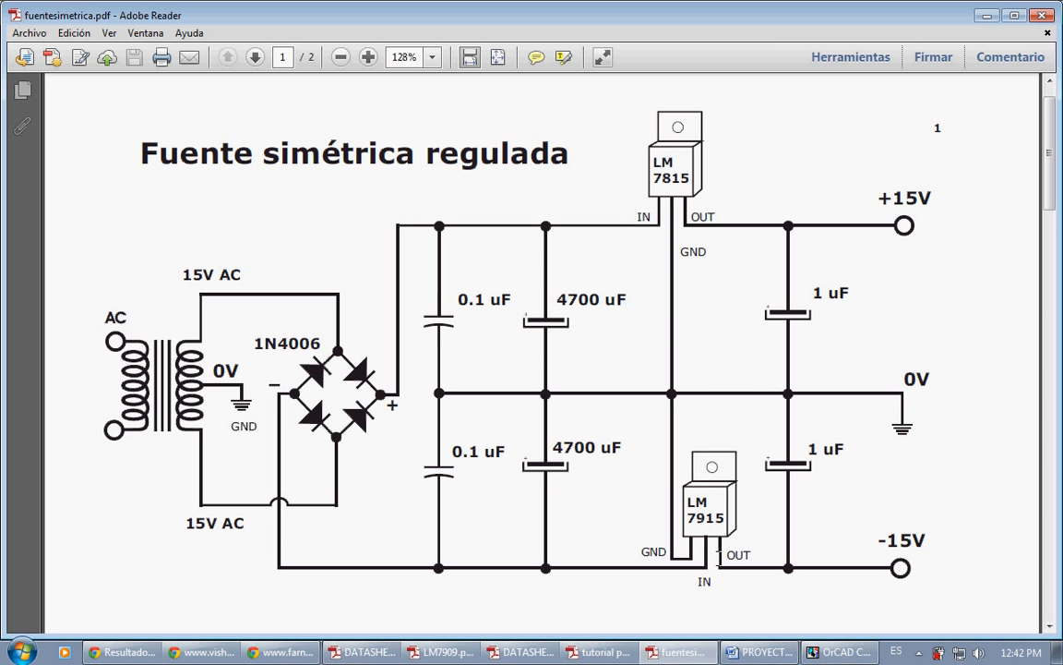
key("alt+Tab")
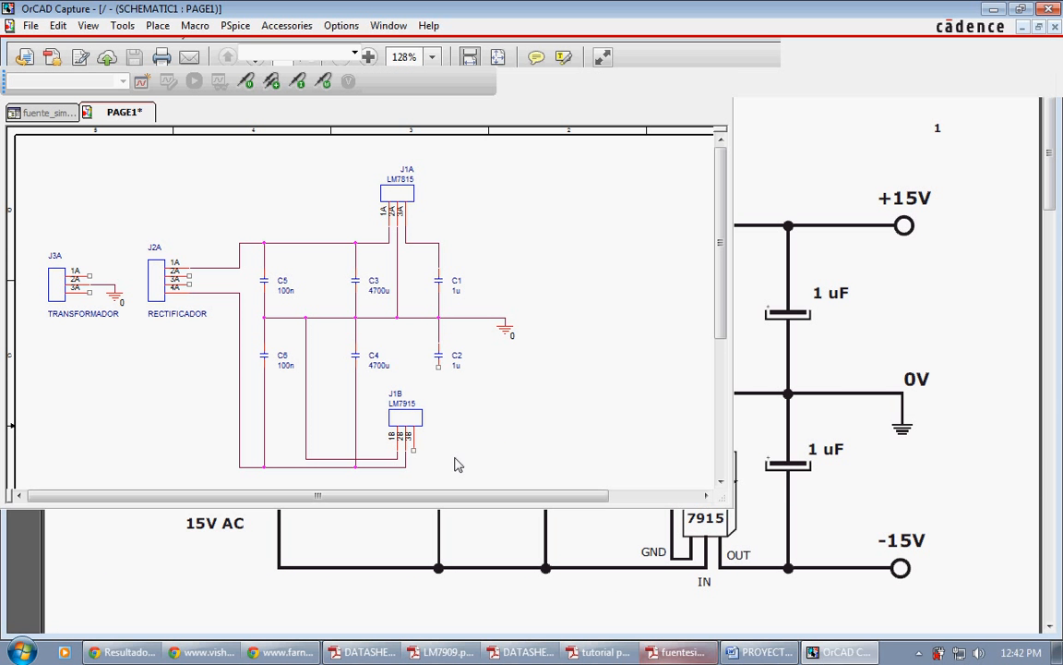
key("w")
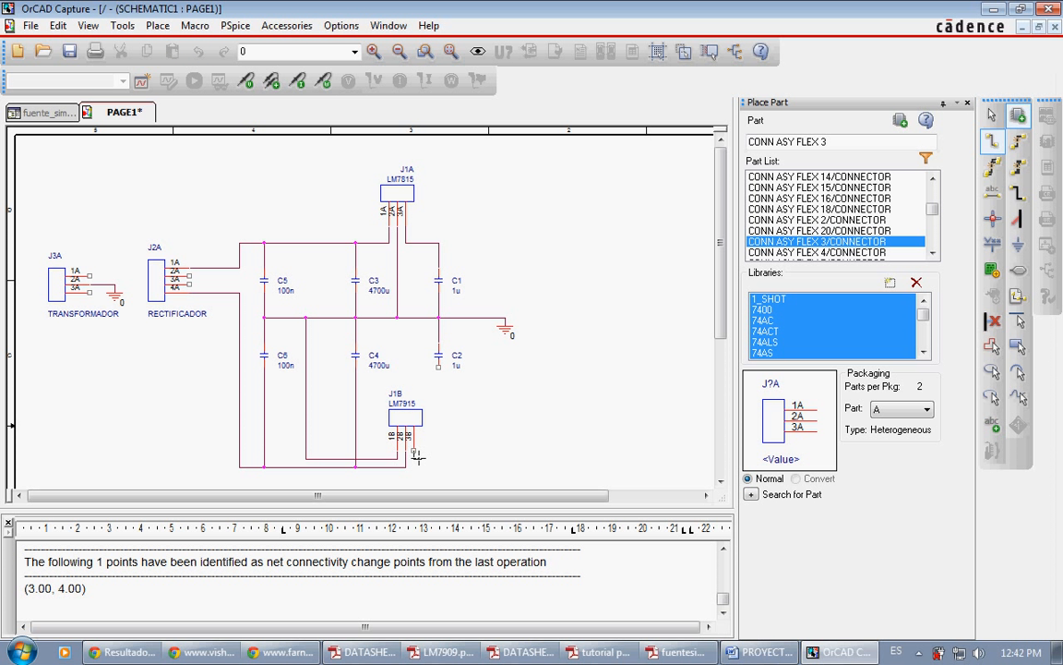
left_click(413, 455)
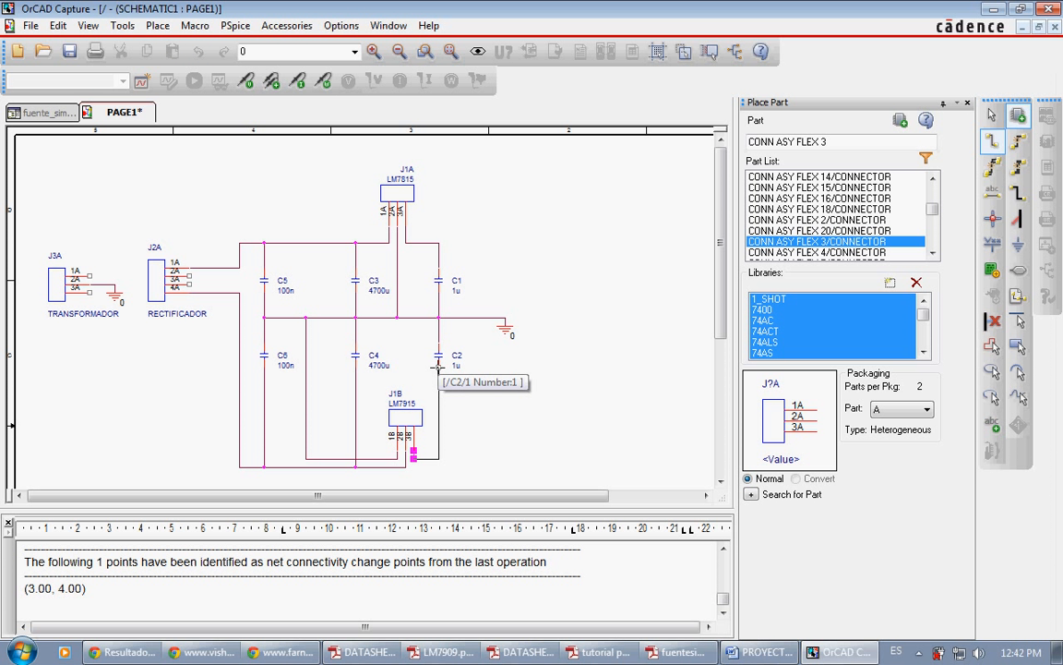
left_click(438, 366)
key("Escape")
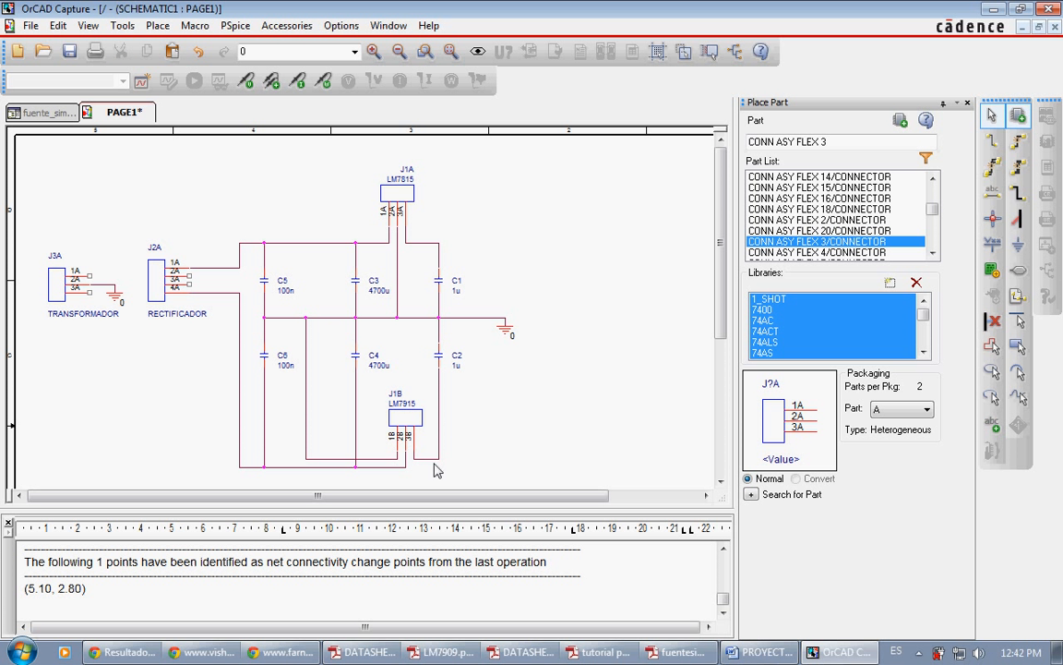
Step: Compare the rectifier connections in fuentesimetrica.pdf with the pin order in the 4.0A bridge rectifier datasheet
left_click(680, 652)
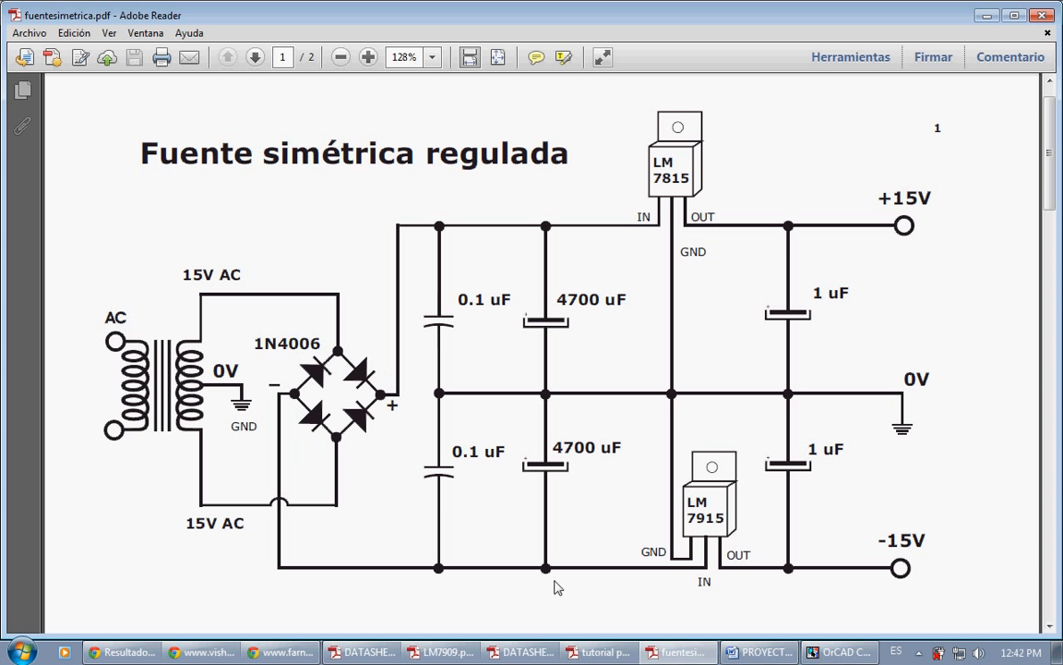
left_click(668, 651)
left_click(525, 648)
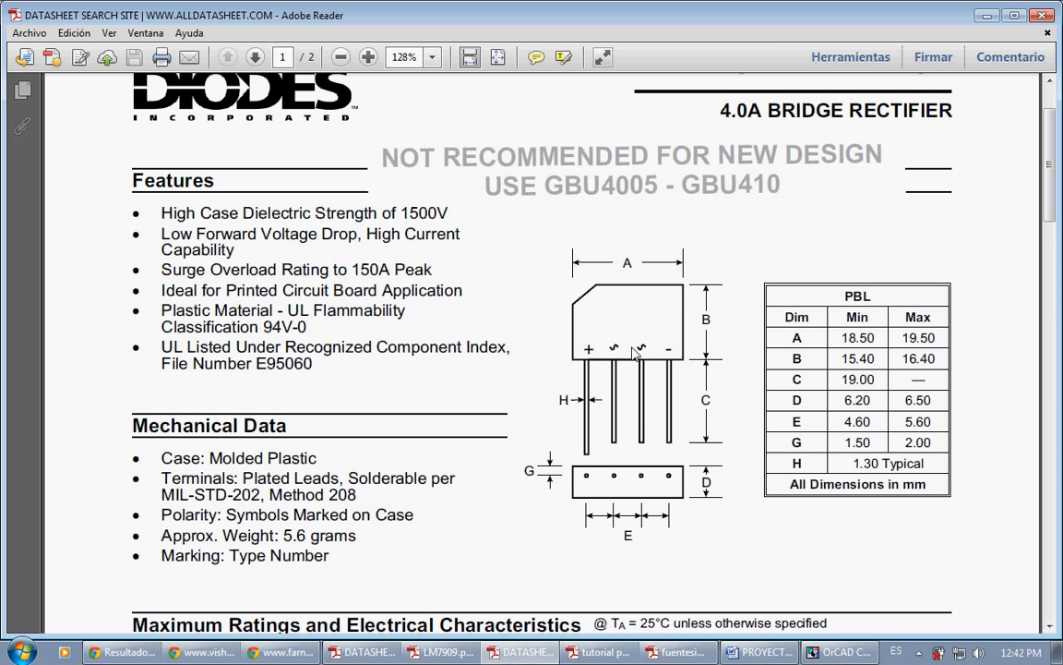
left_click(538, 657)
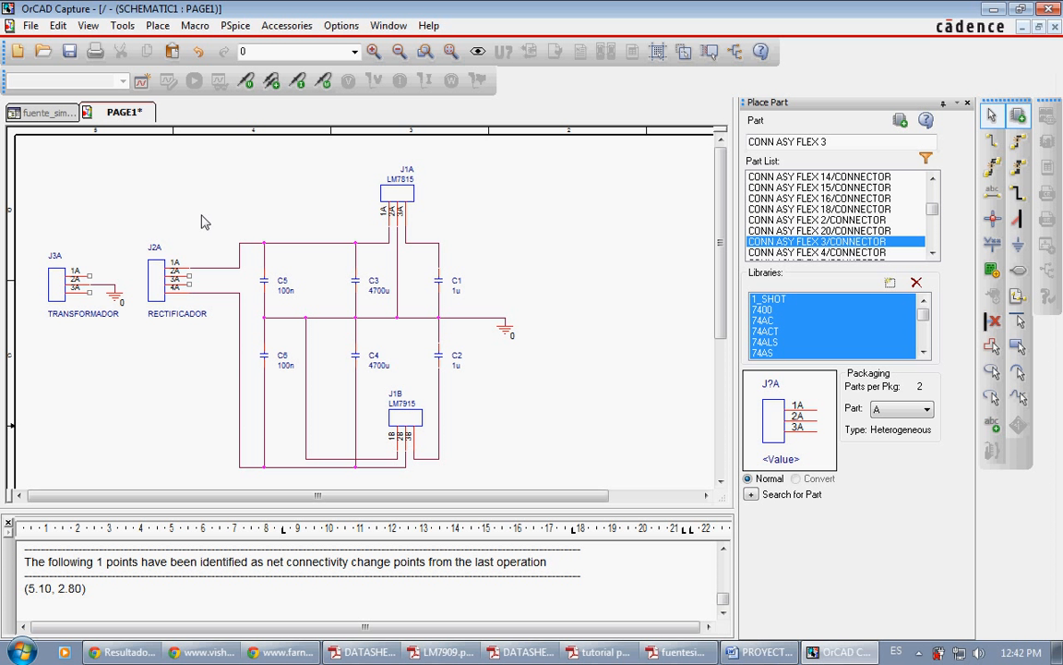
Step: In OrCAD Capture, wire pin 2A of rectifier connector J2A to pin 1A of transformer connector J3A, routing it above J2A
key("w")
left_click(189, 271)
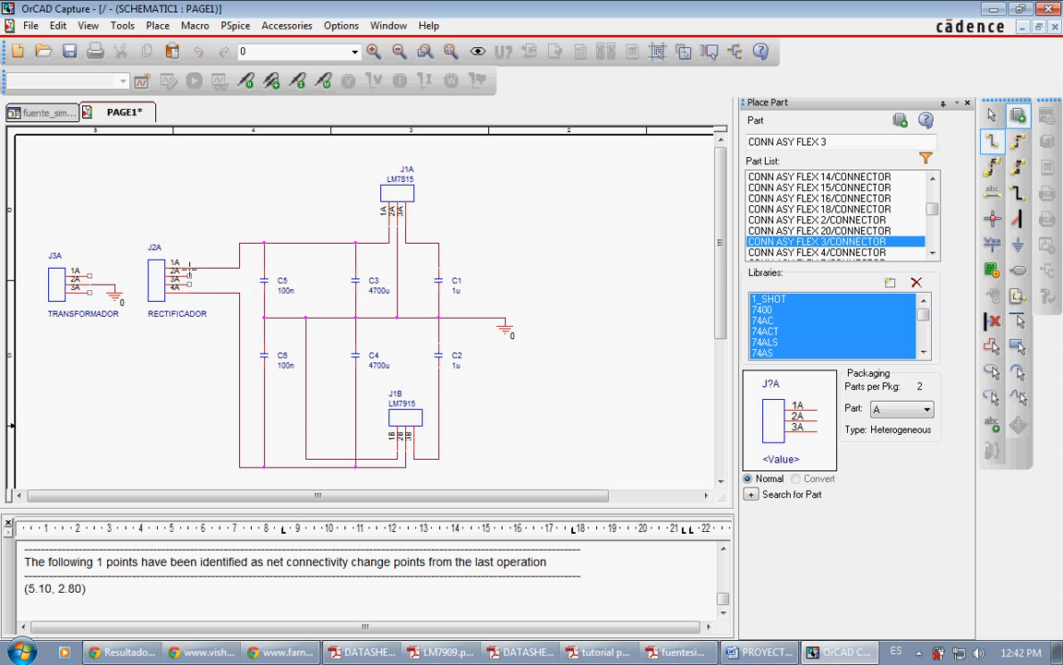
left_click(114, 244)
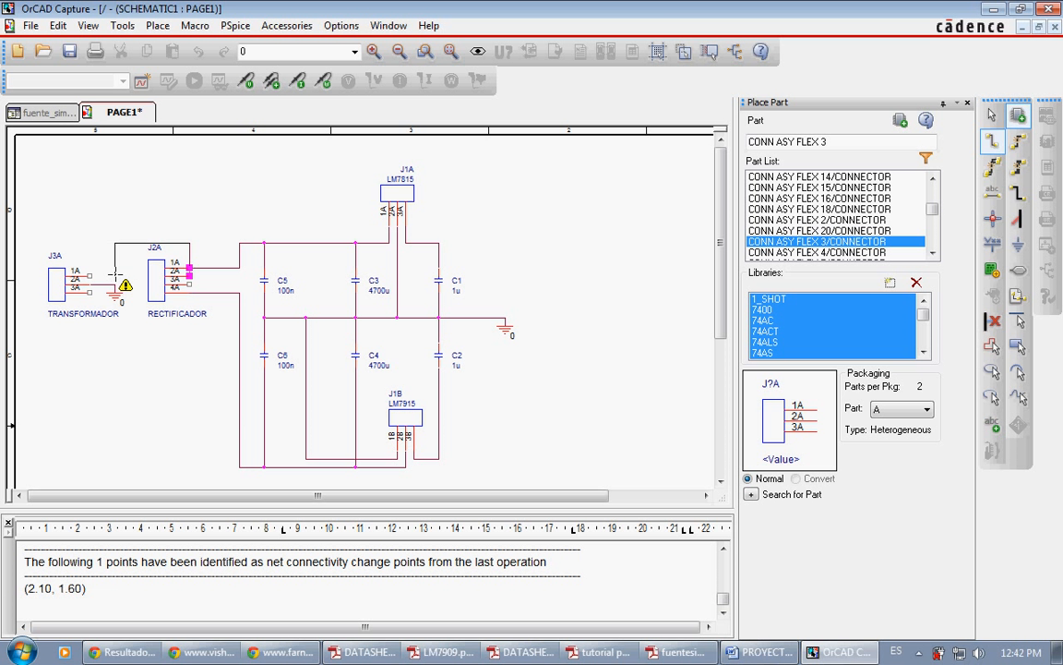
left_click(123, 276)
left_click(89, 274)
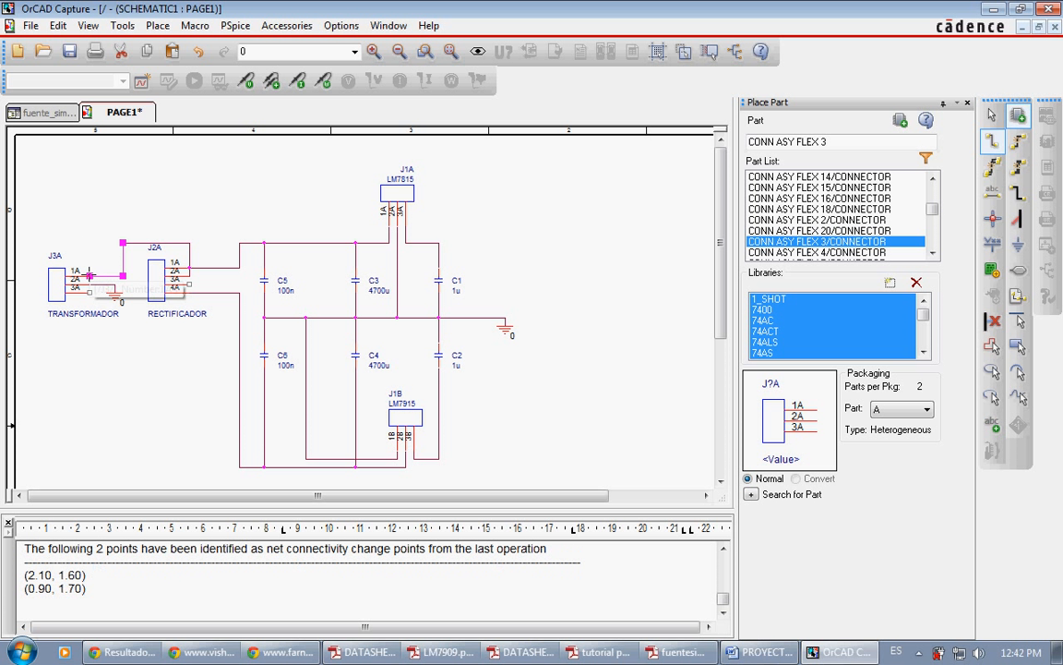
key("Escape")
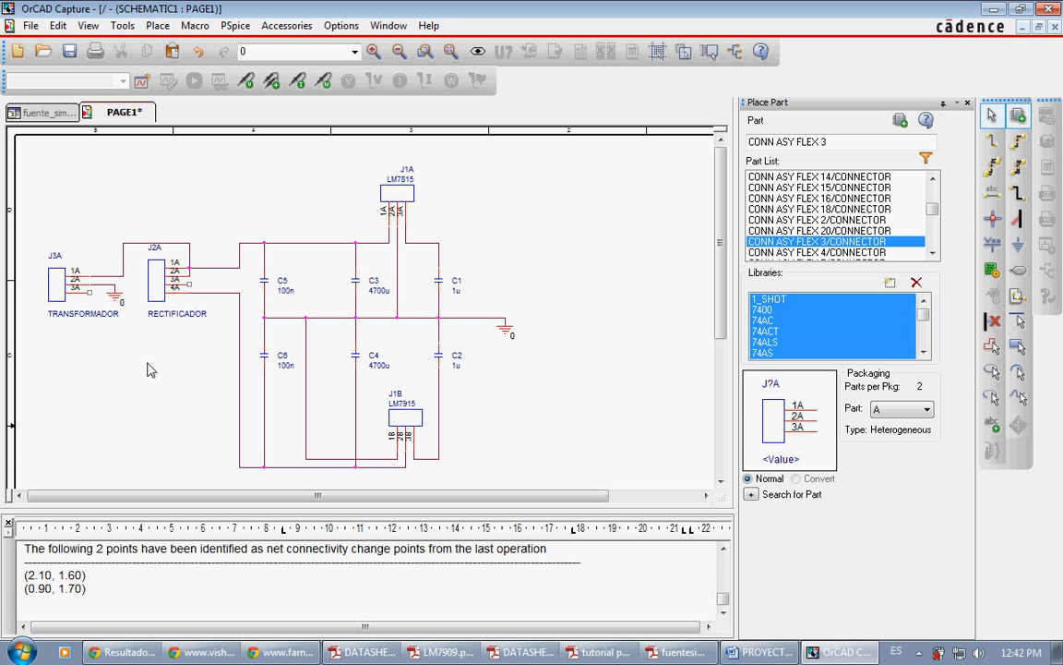
Step: Wire pin 3A of J3A to pin 3A of J2A, routing below J2A, and remove the unwanted junctions at J2A pins 1A and 4A
key("w")
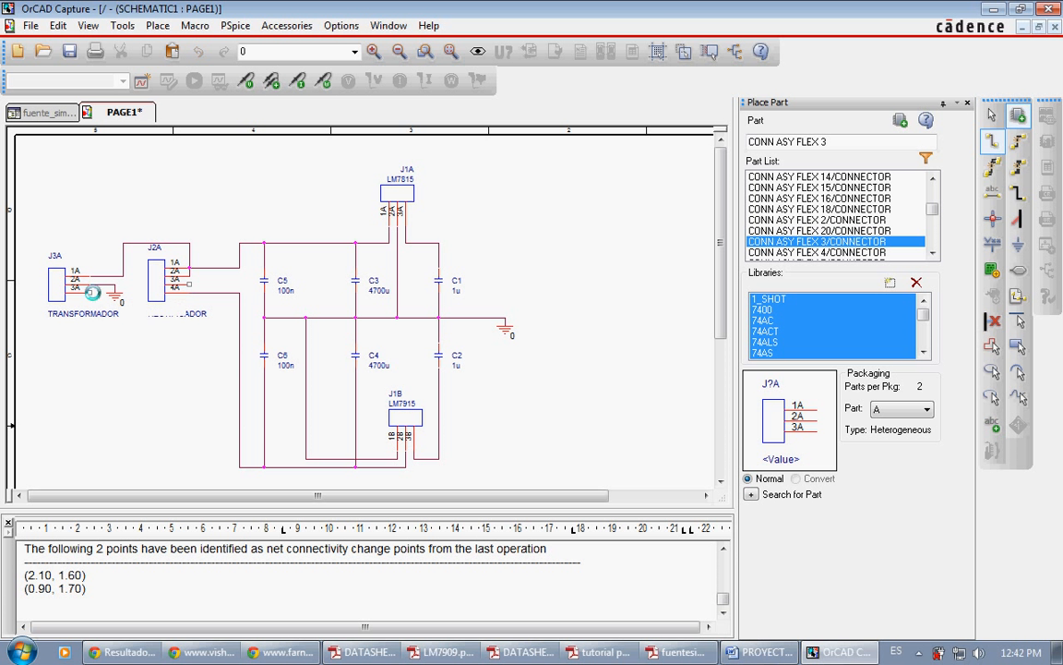
left_click(91, 292)
left_click(98, 326)
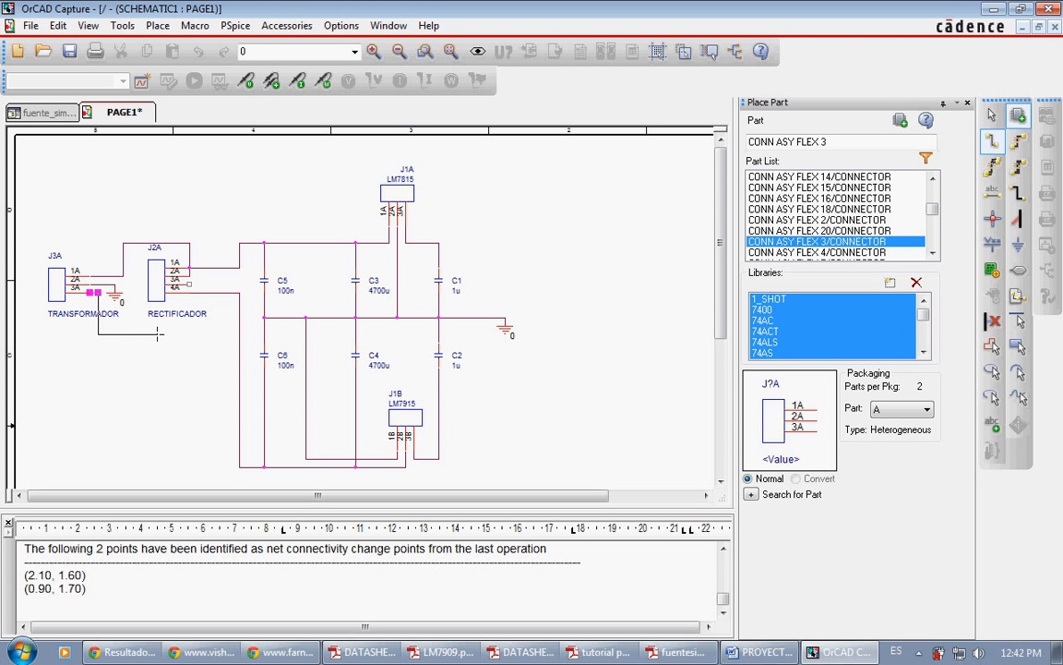
left_click(188, 326)
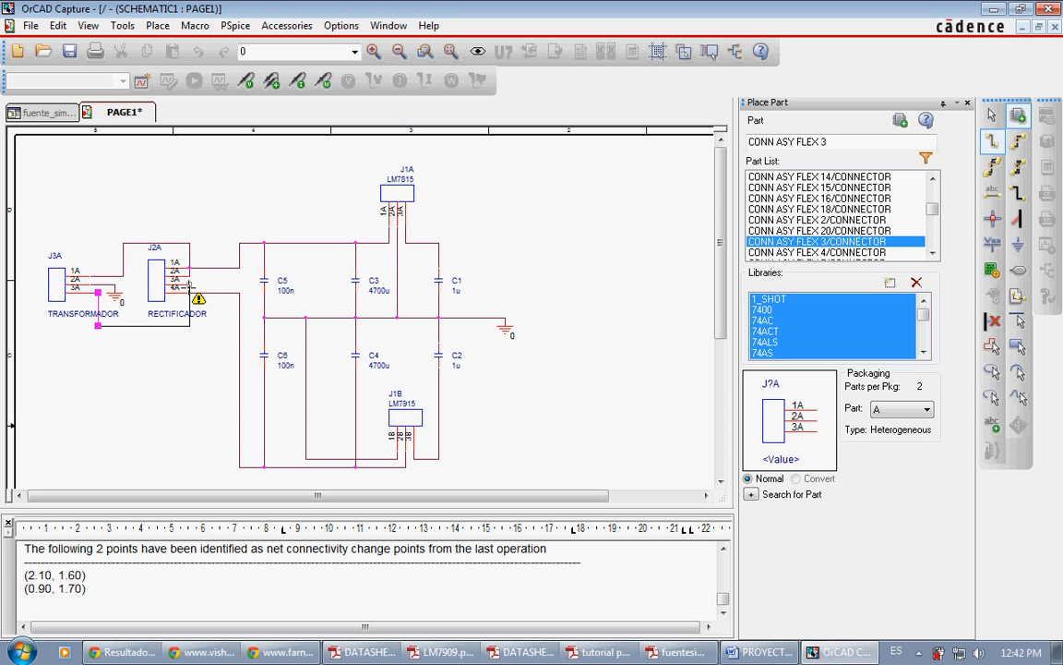
left_click(189, 292)
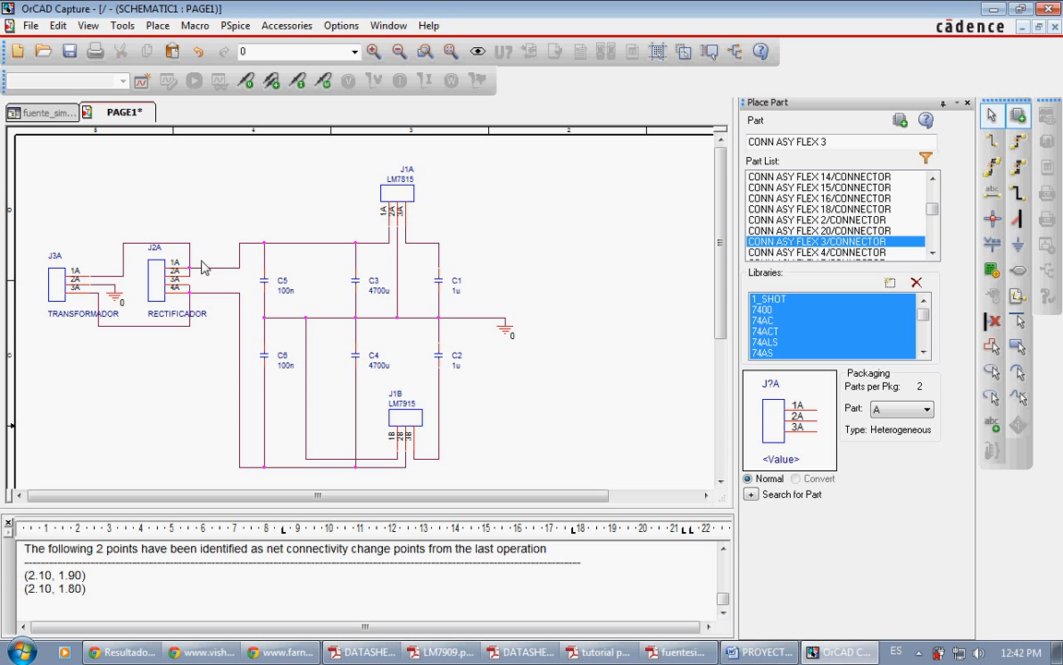
key("Escape")
left_click(994, 220)
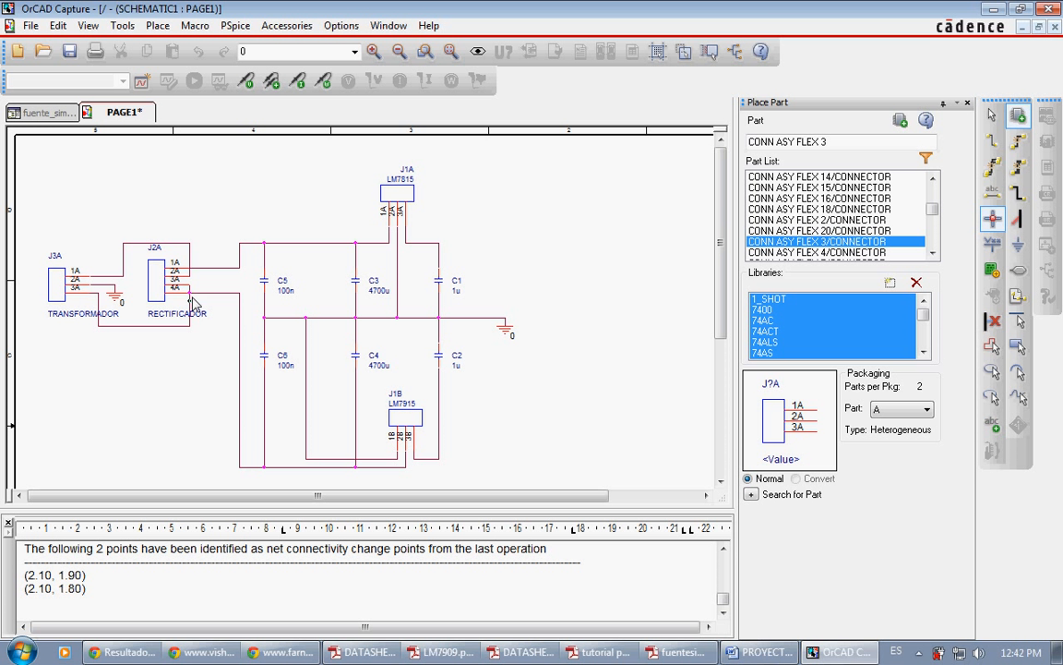
key("Escape")
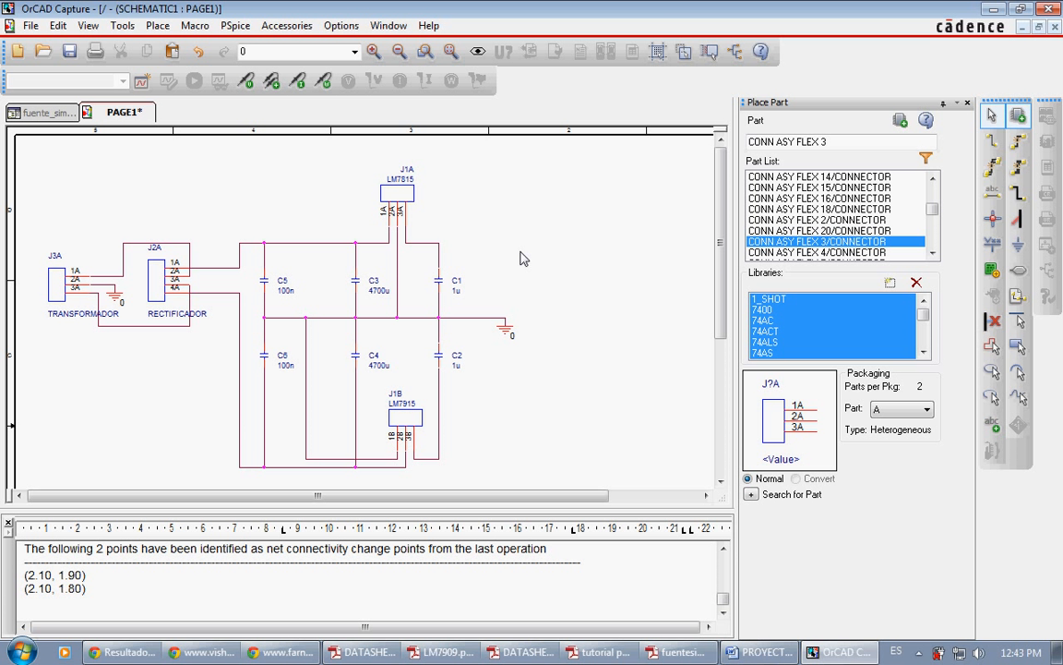
Step: Examine the dimensions and standard ratings in the Vishay ETPW capacitor datasheet for the lead spacing of the 1 µF capacitors C1 and C2
left_click(450, 281)
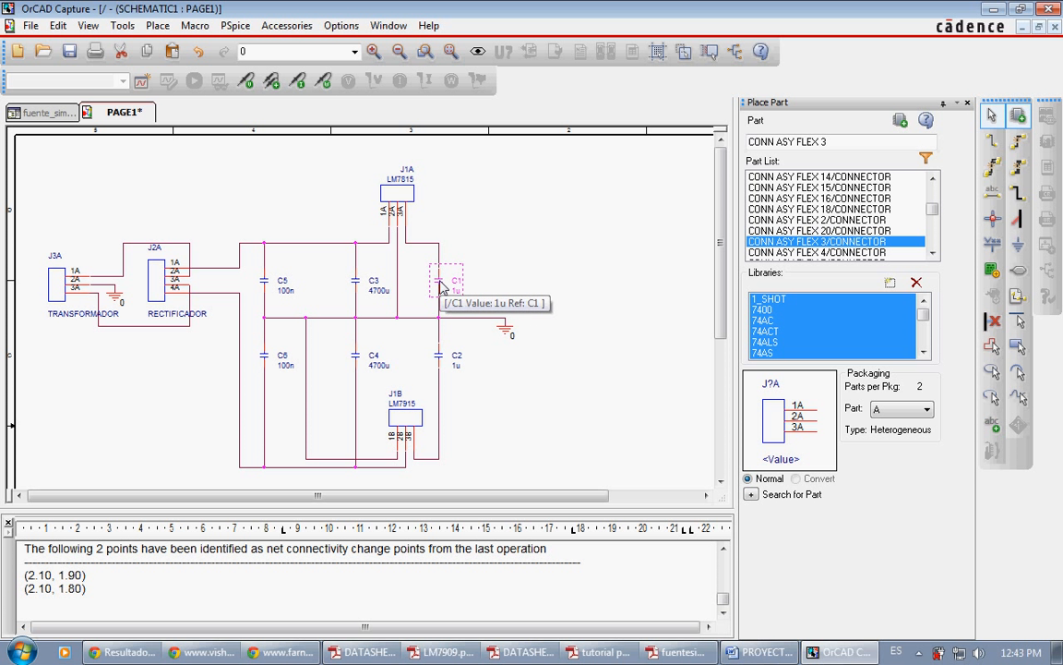
left_click(439, 356)
left_click(416, 354)
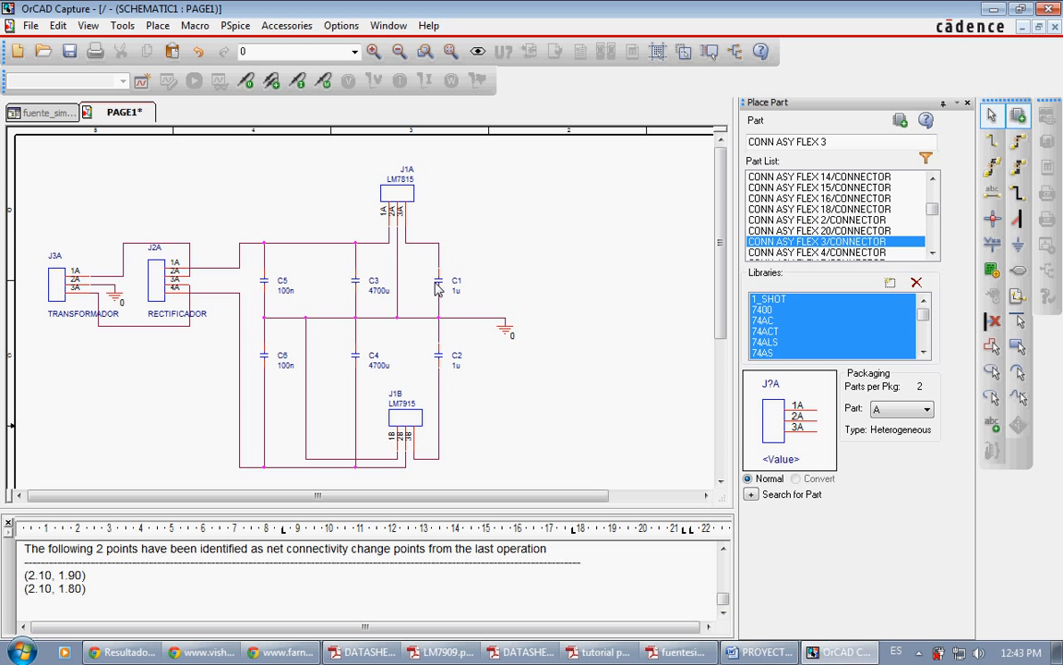
left_click(203, 651)
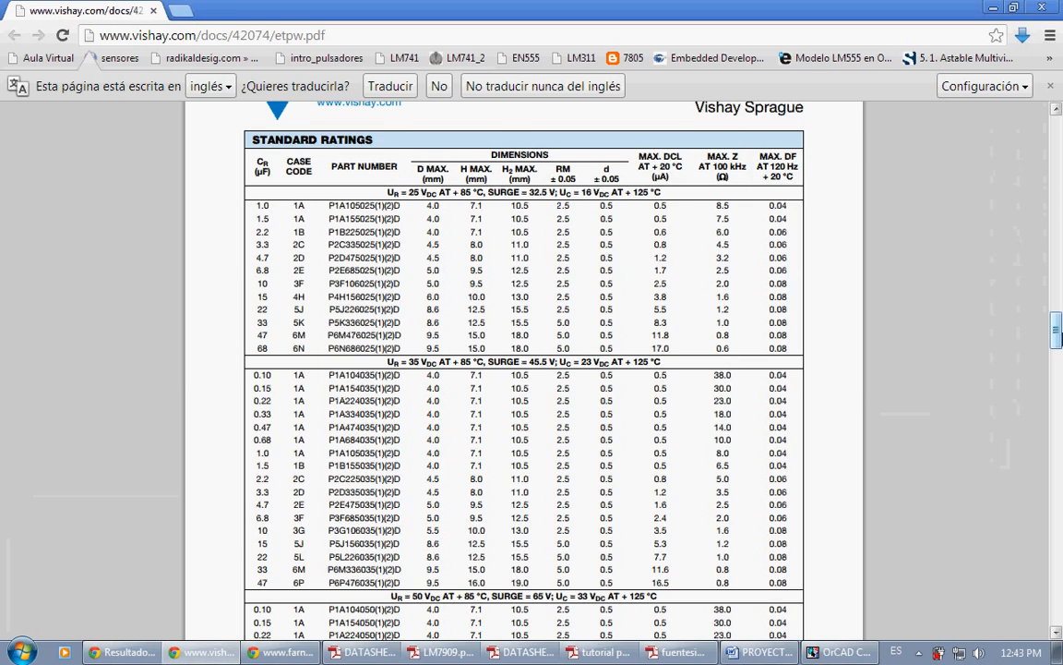
left_click_drag(1057, 328, 1057, 141)
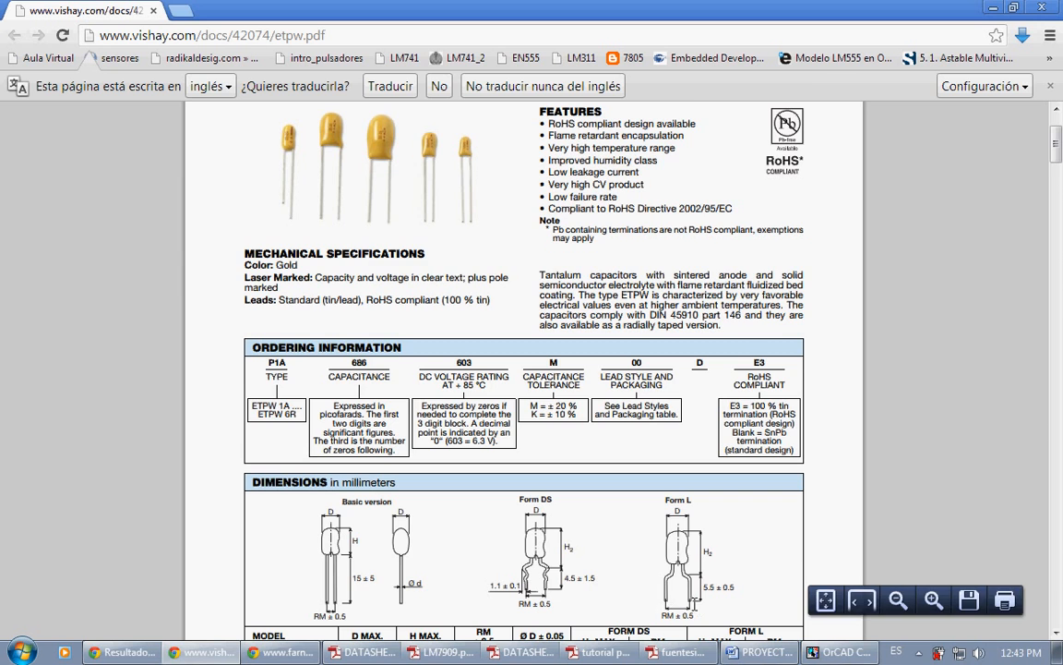
left_click_drag(1058, 147, 1058, 325)
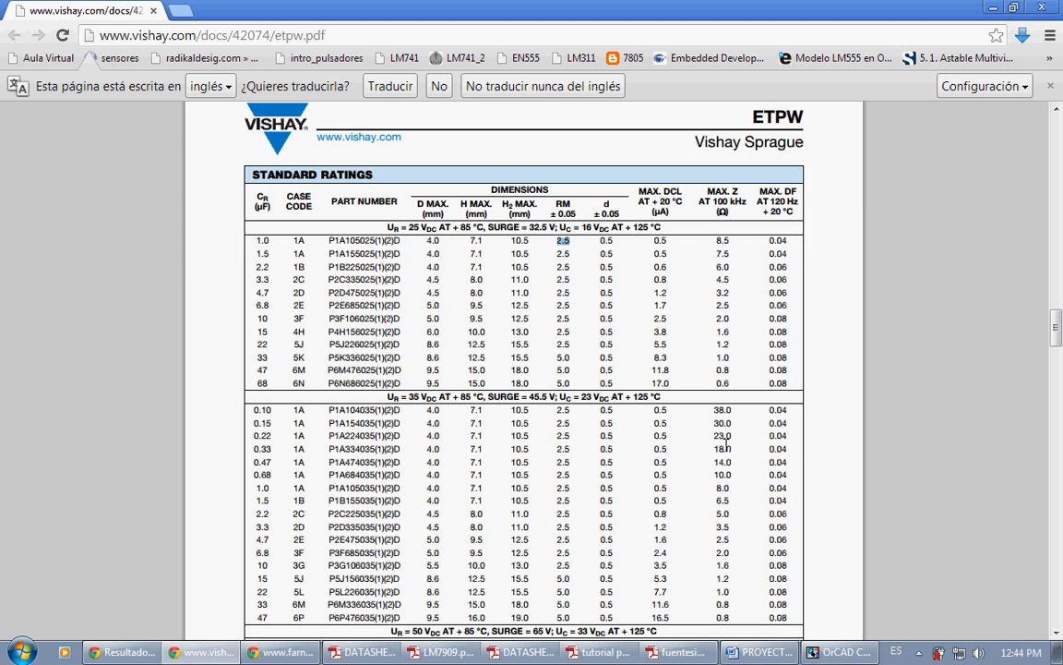
Step: Launch Allegro Physical Viewer from the Cadence Release 16.3 programs and acknowledge the locked-database warning
left_click(840, 651)
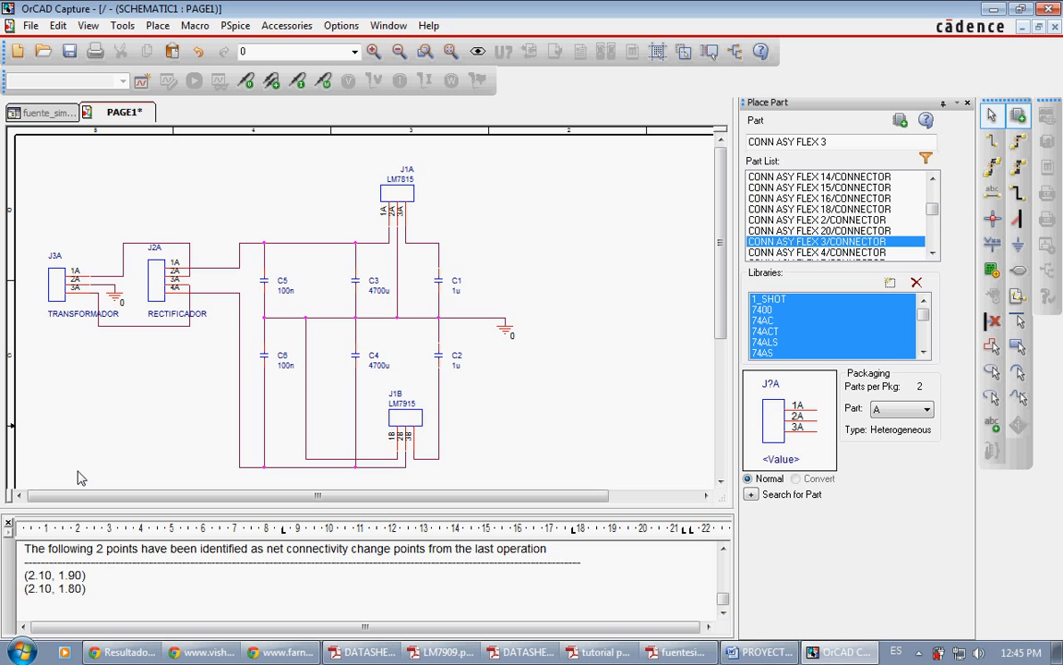
left_click(20, 652)
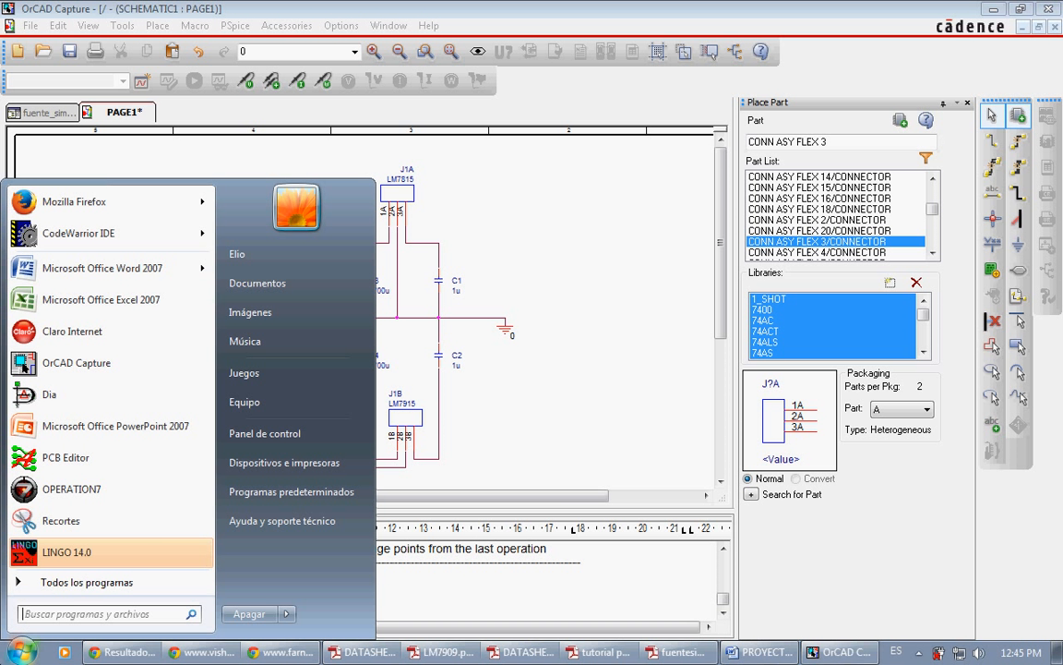
left_click(129, 580)
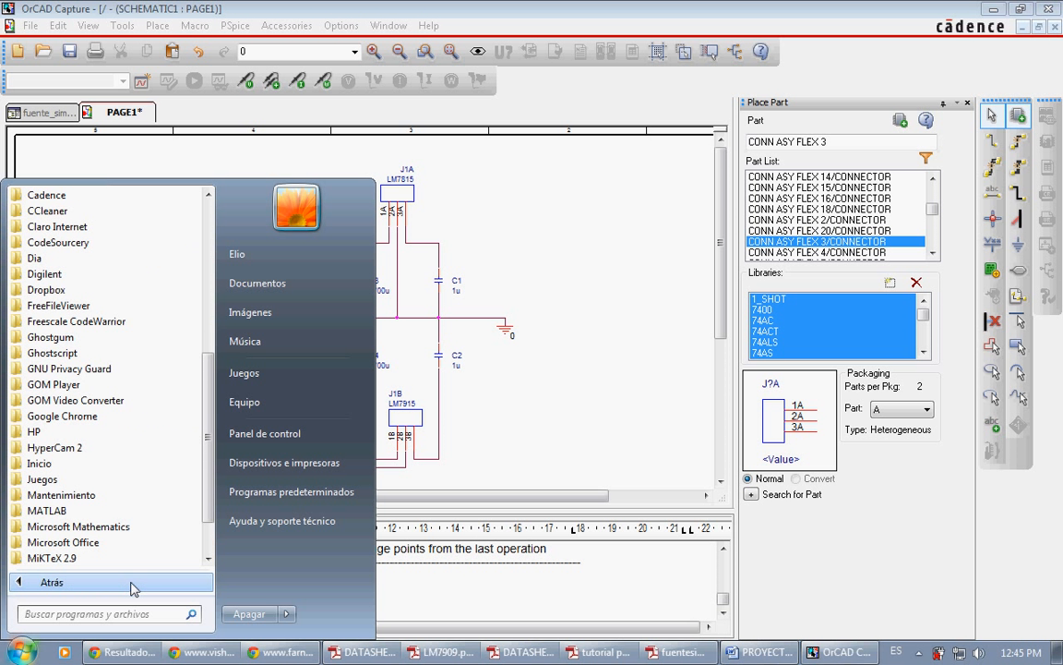
left_click(133, 197)
left_click(132, 231)
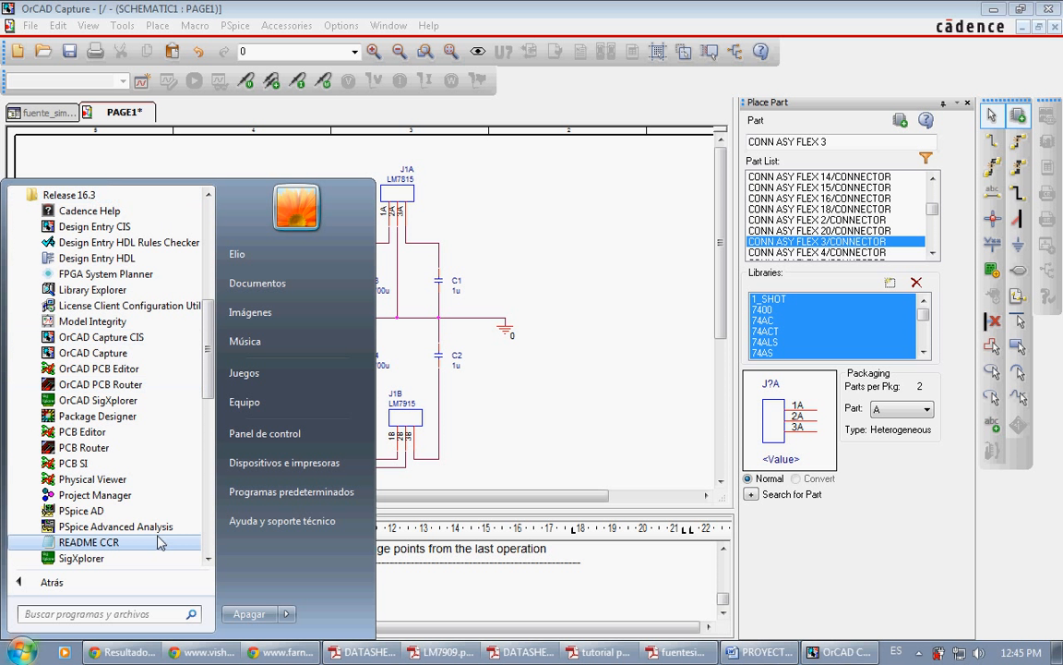
left_click(120, 482)
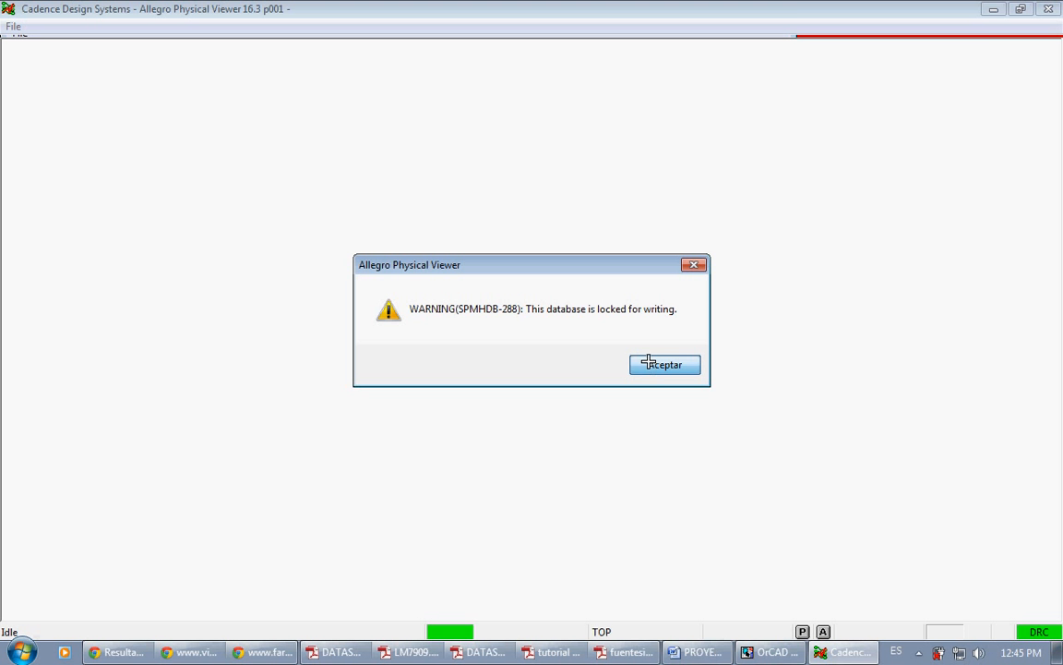
left_click(661, 366)
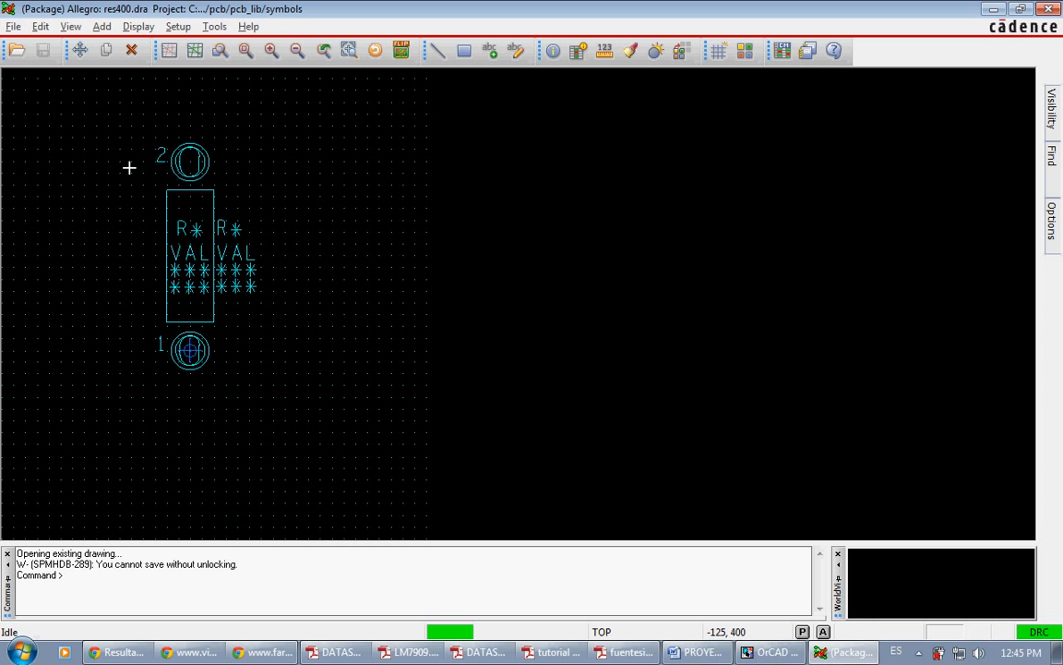
Step: Open the capacitor footprint drawing cap196.dra from the symbols folder
left_click(18, 53)
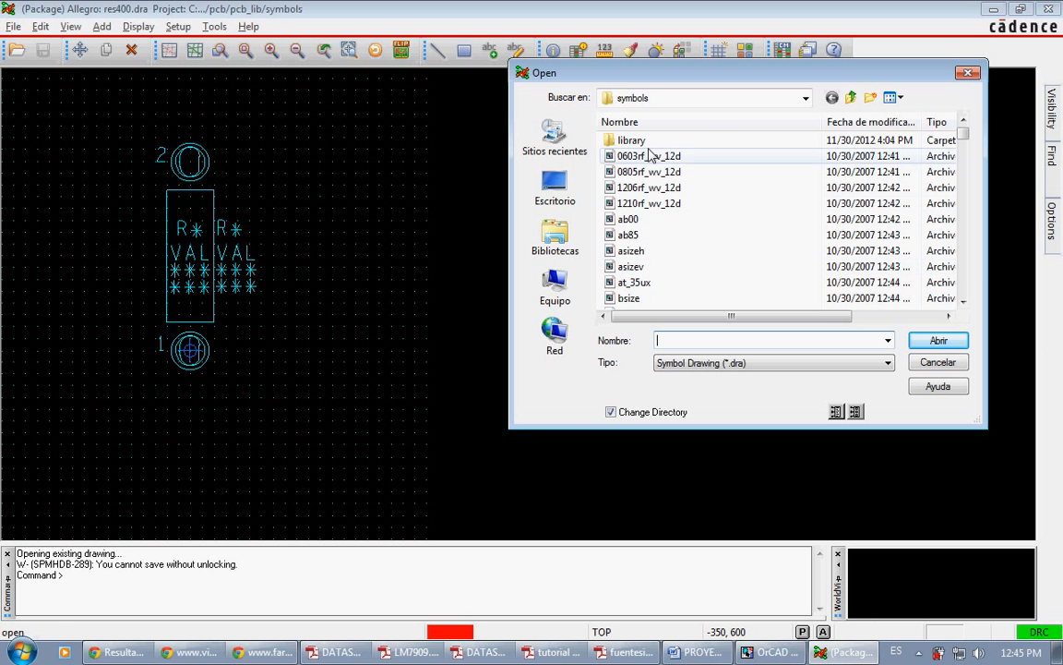
left_click(963, 277)
left_click(962, 275)
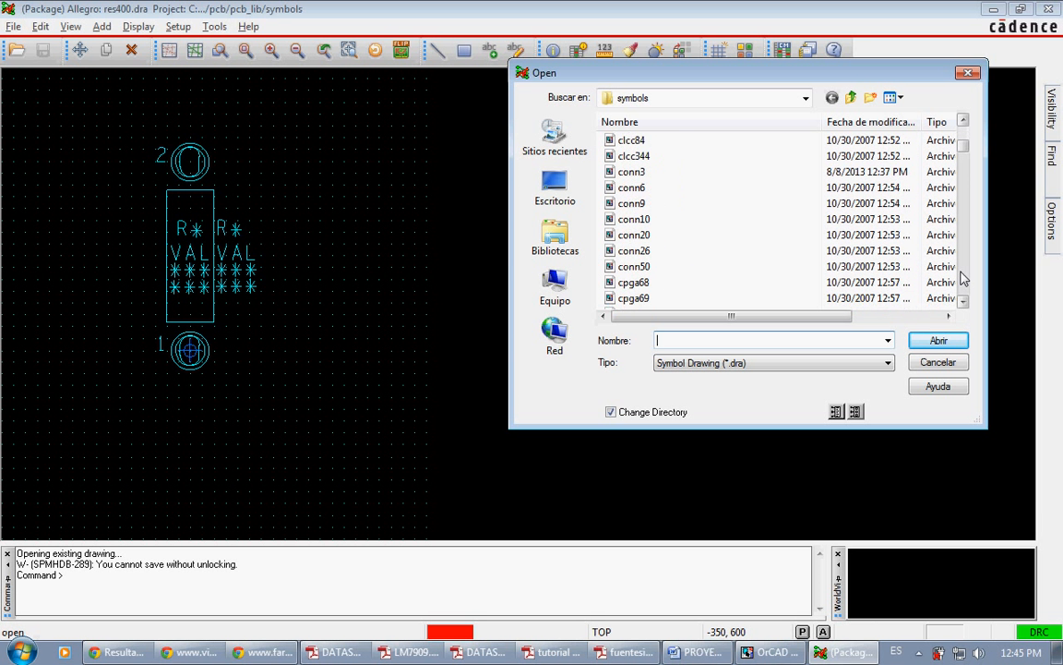
left_click(961, 274)
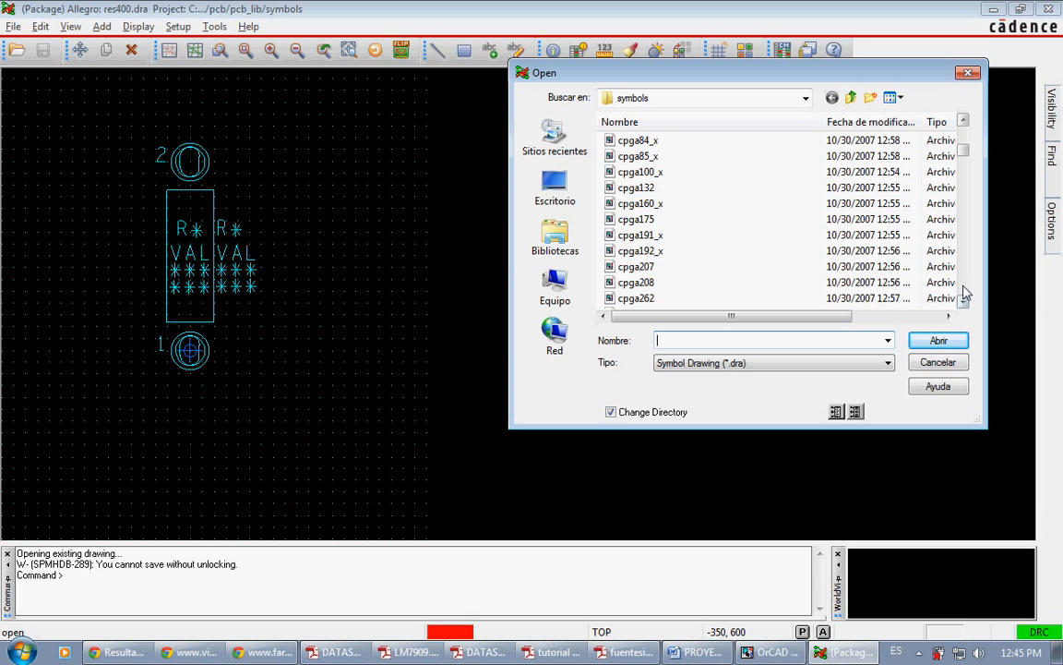
left_click(963, 294)
left_click(963, 294)
left_click(963, 293)
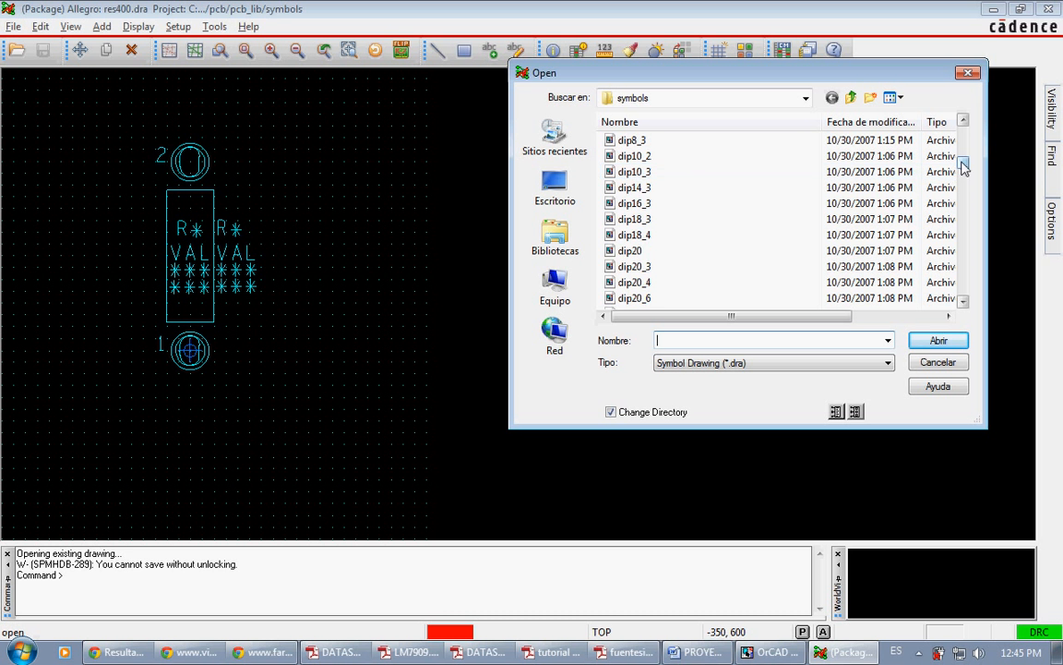
left_click_drag(963, 166, 964, 130)
left_click(737, 340)
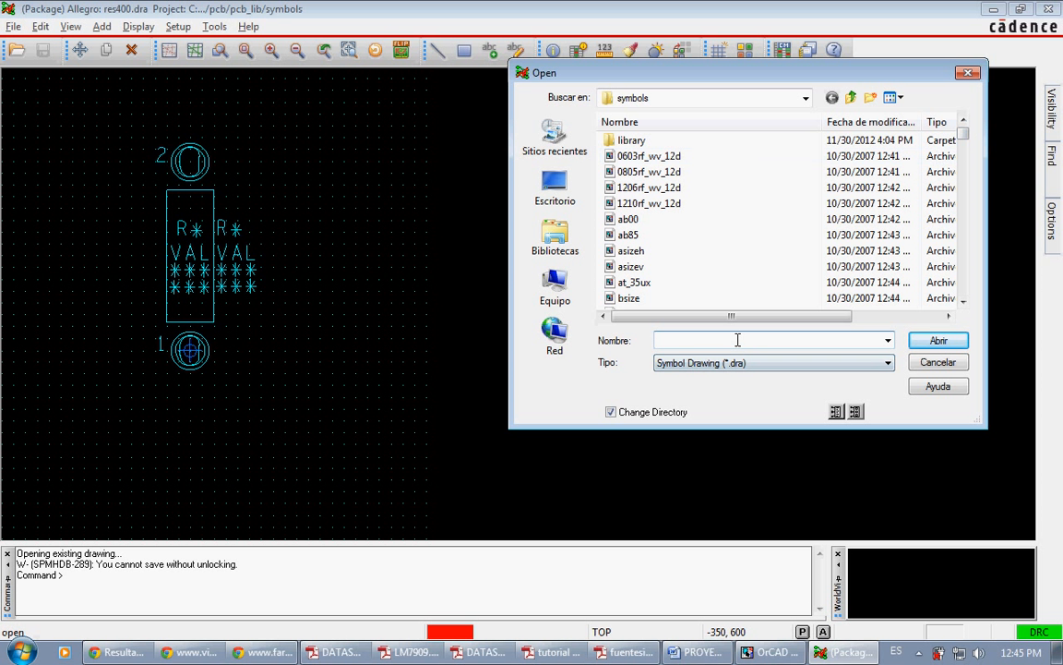
type("cap196")
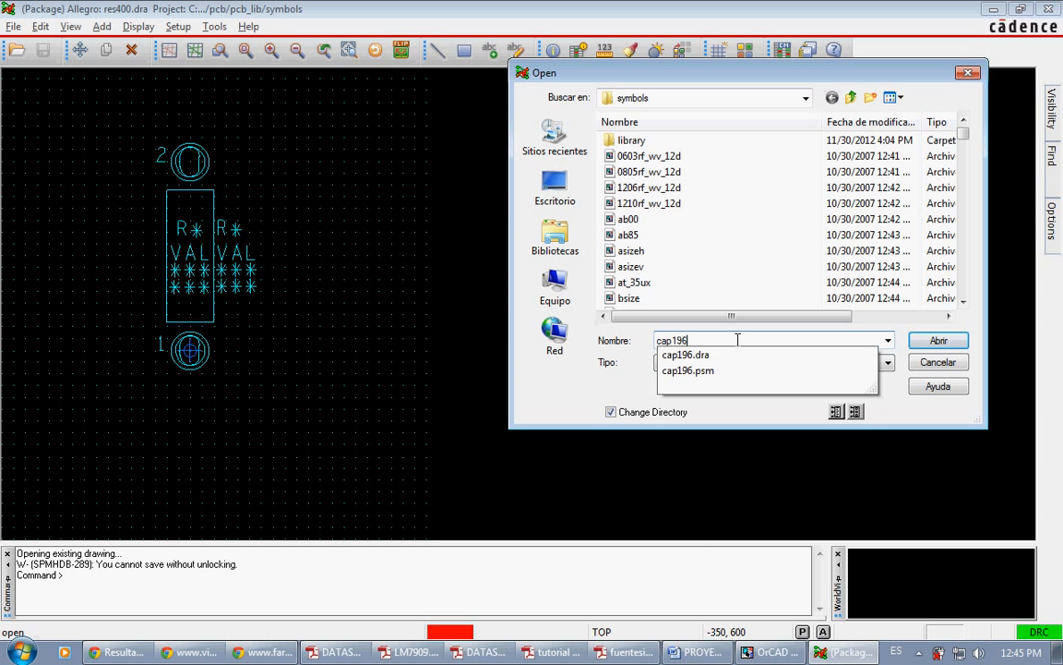
key("Down")
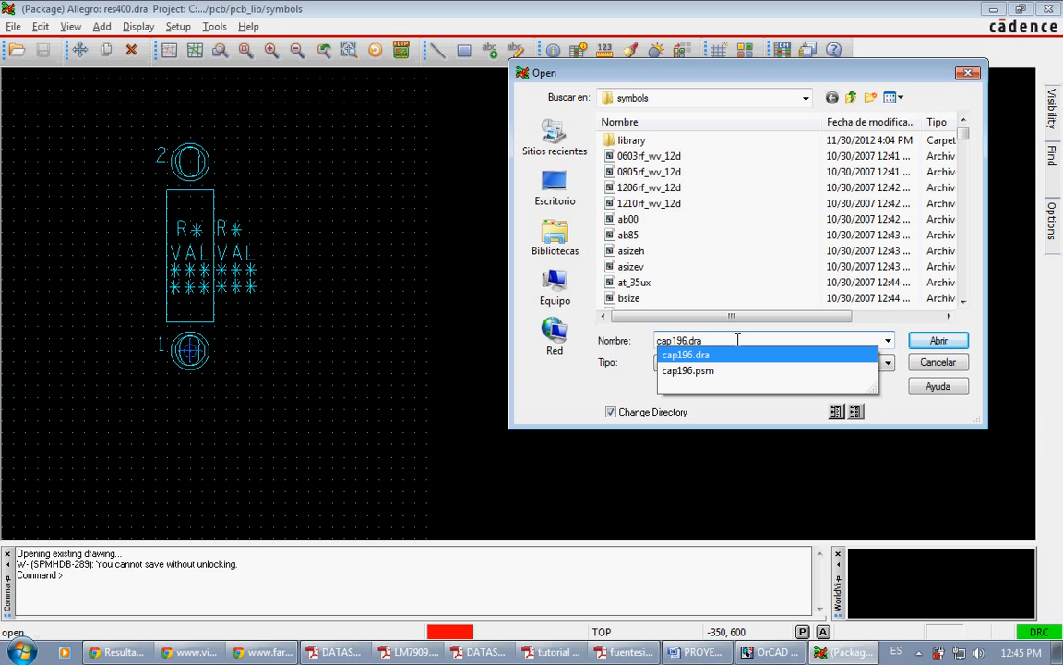
key("Return")
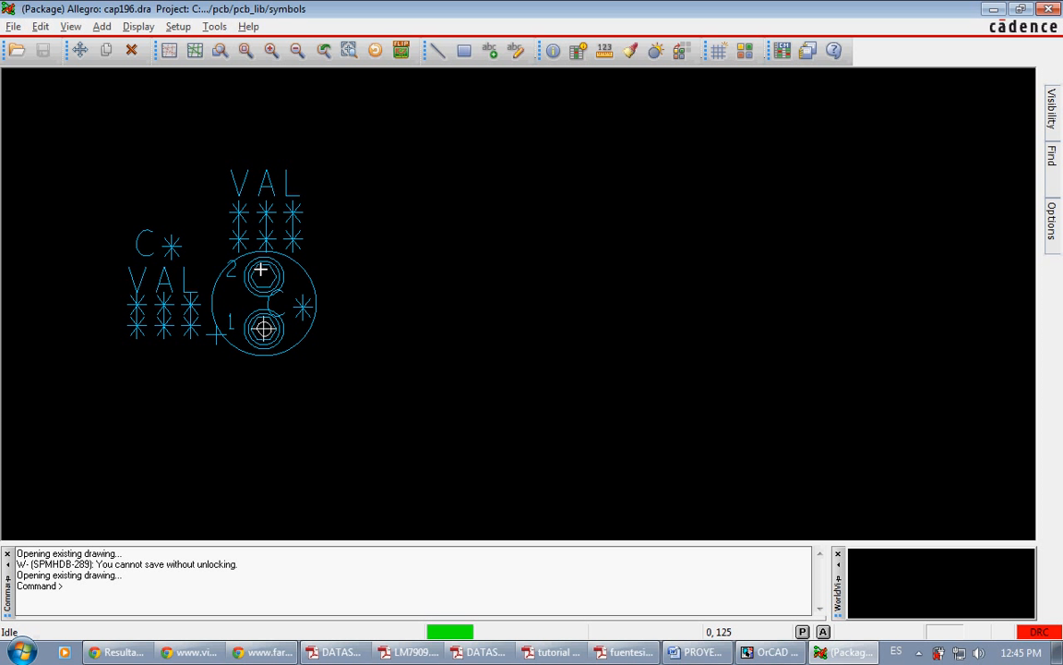
Step: Measure the centre-to-centre distance between pins 2 and 1 of the cap196 footprint
left_click(606, 55)
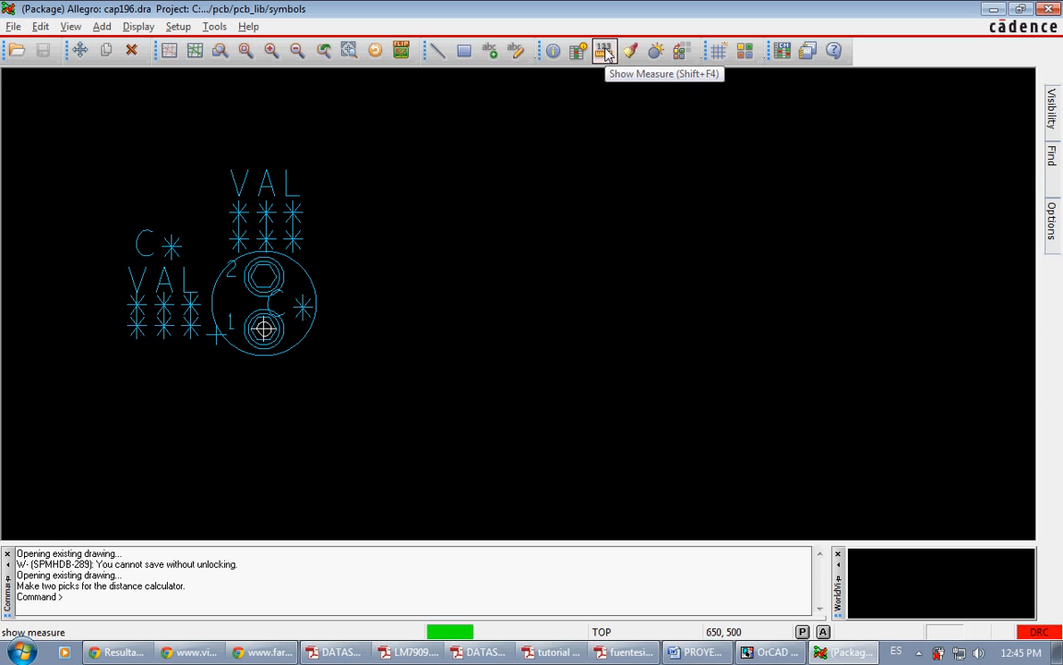
left_click(263, 276)
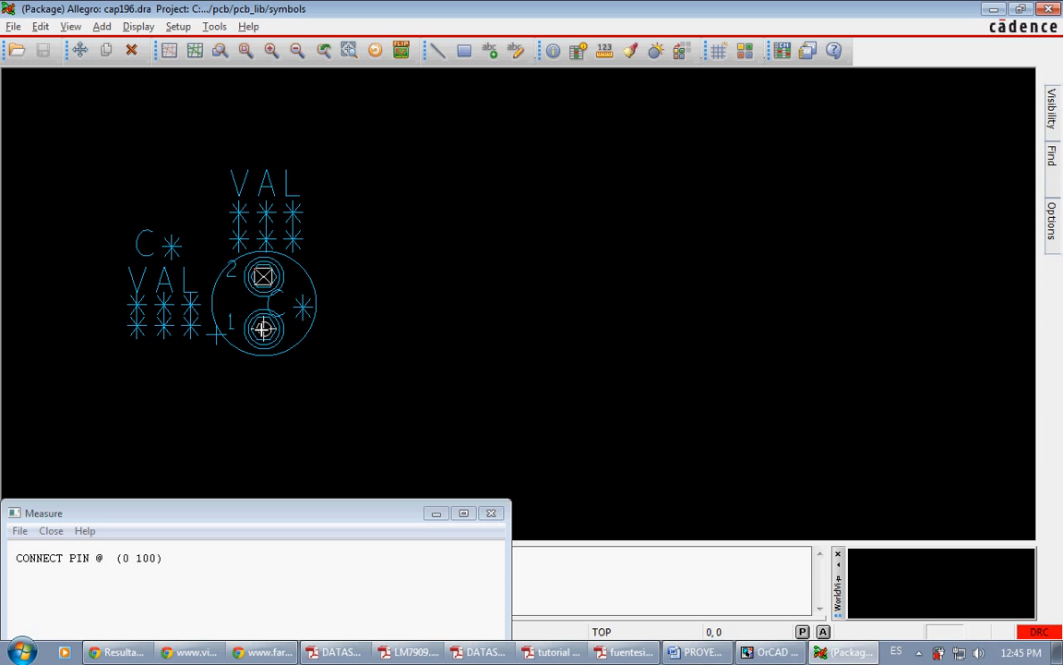
left_click(263, 327)
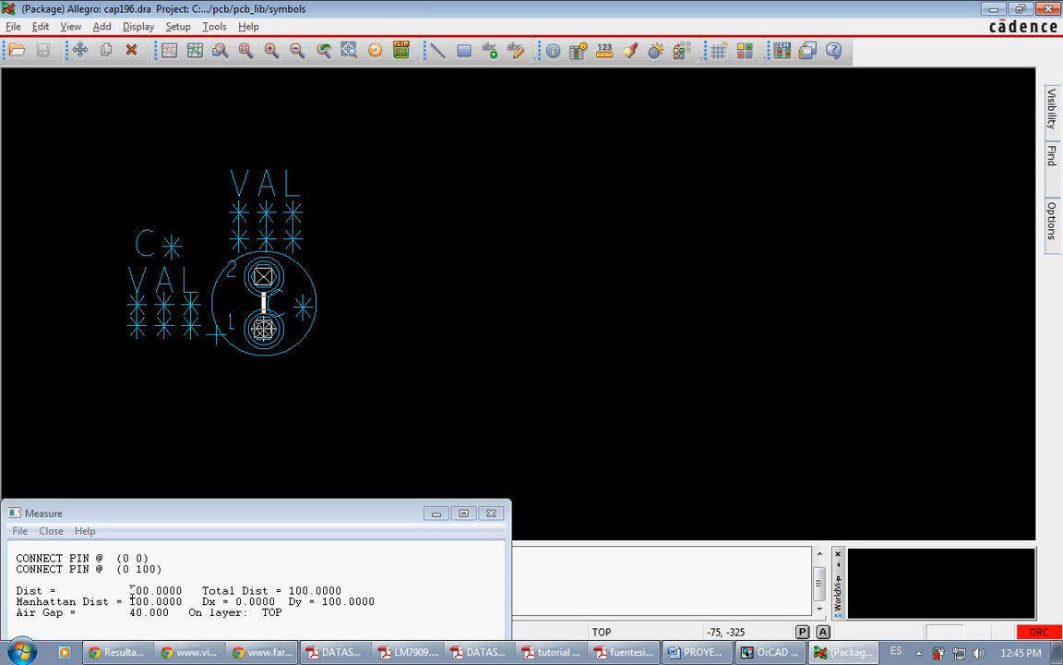
left_click_drag(130, 592, 137, 592)
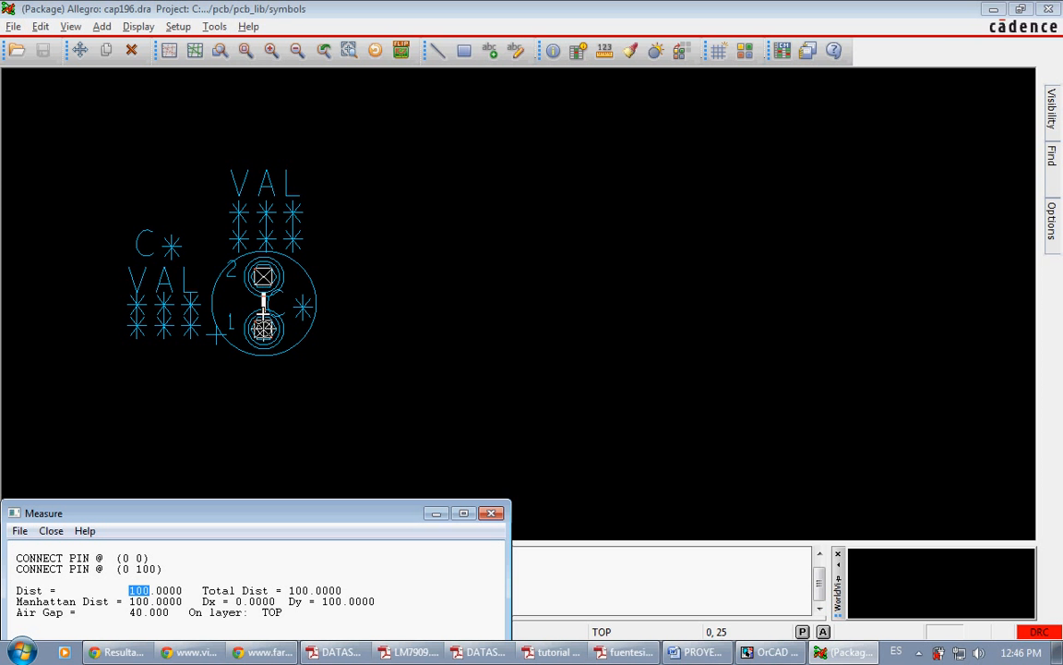
Step: Switch to OrCAD Capture, edit the properties of capacitors C1 and C2 together, and enter cap196 as their PCB footprint
key("alt+Tab")
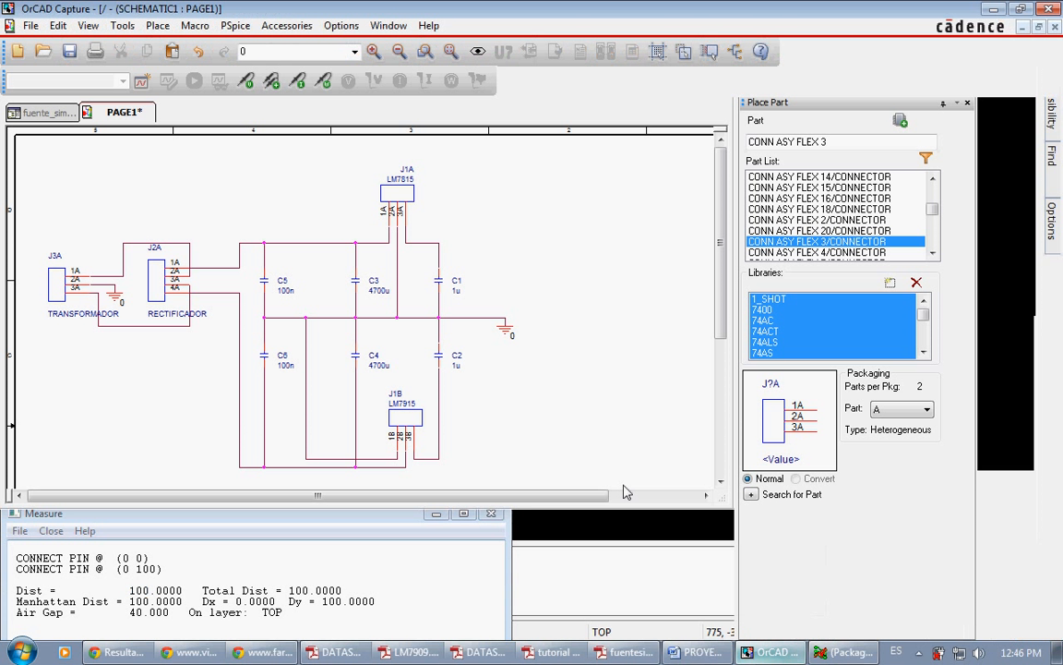
left_click(441, 288)
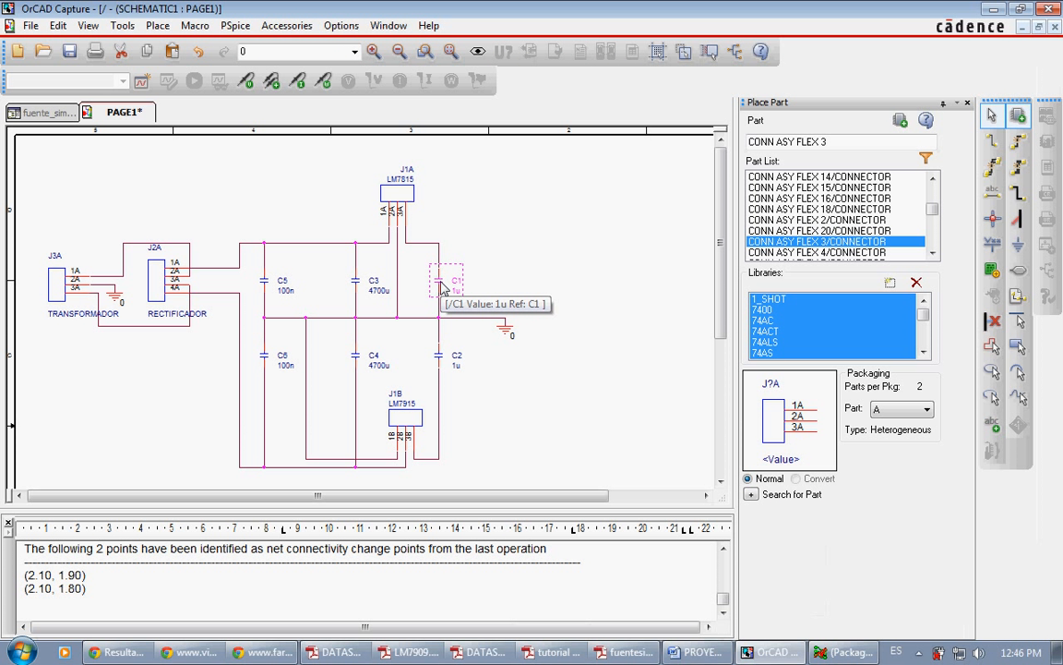
left_click(439, 354, "ctrl")
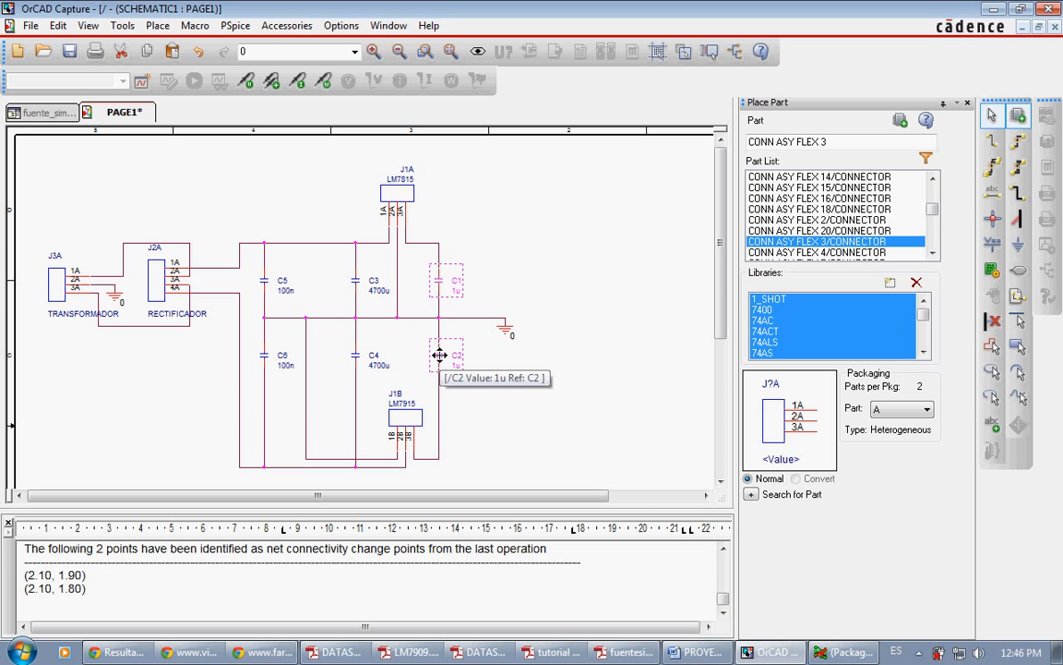
right_click(439, 289)
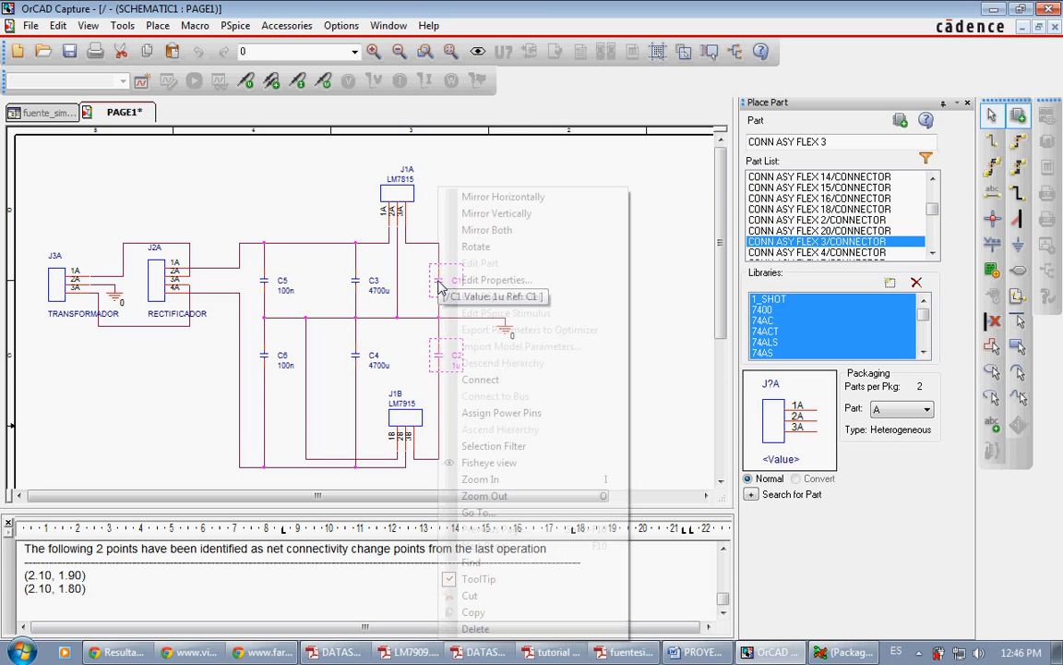
left_click(489, 279)
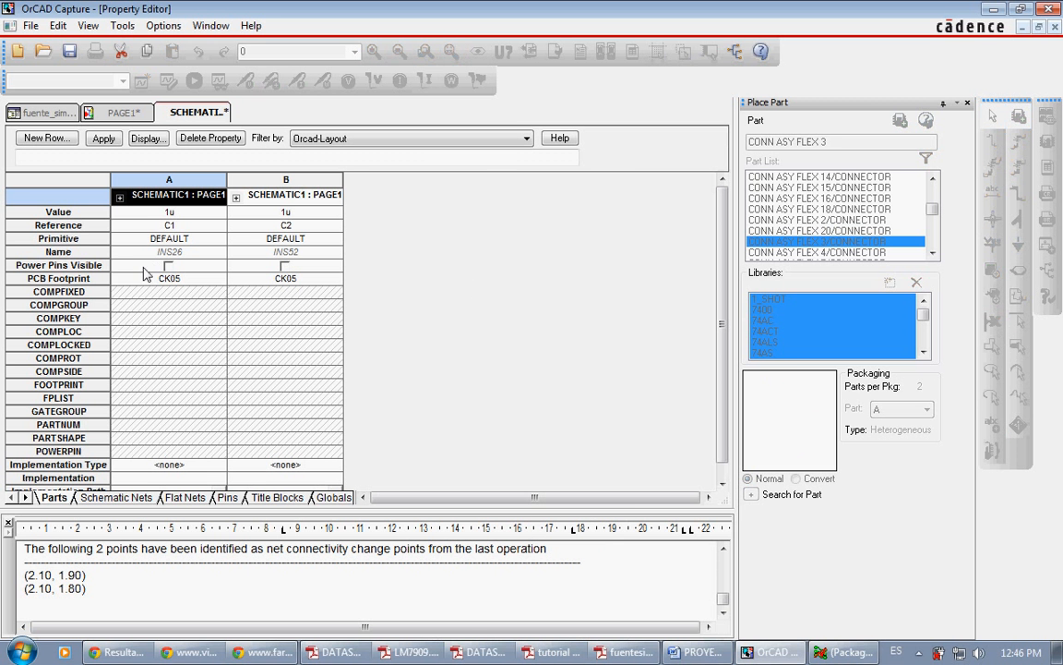
left_click_drag(88, 285, 88, 281)
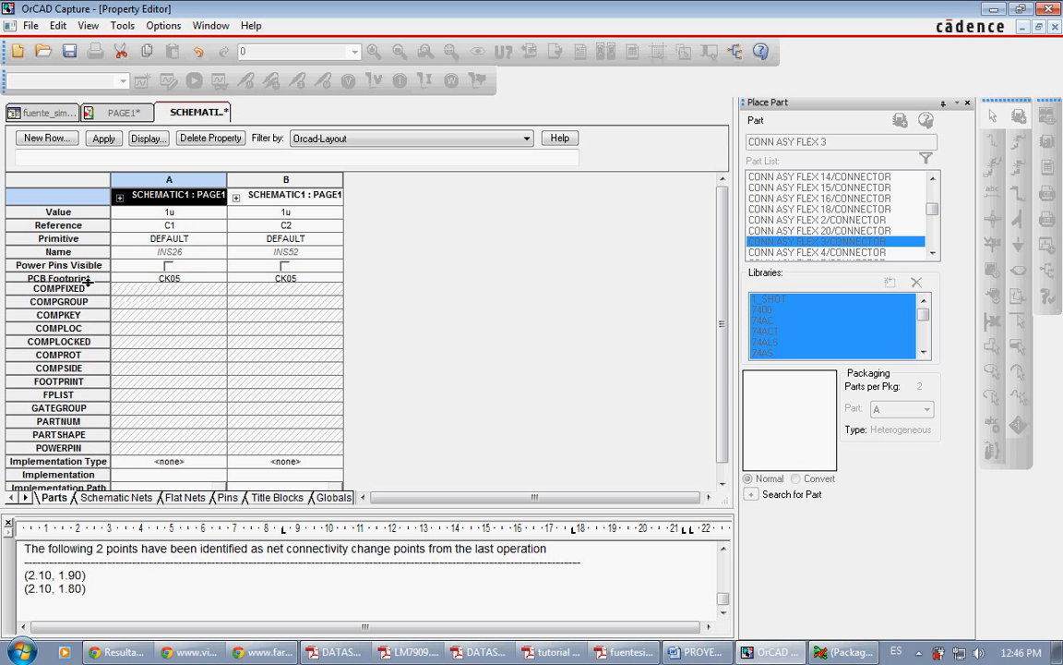
left_click(87, 276)
right_click(103, 278)
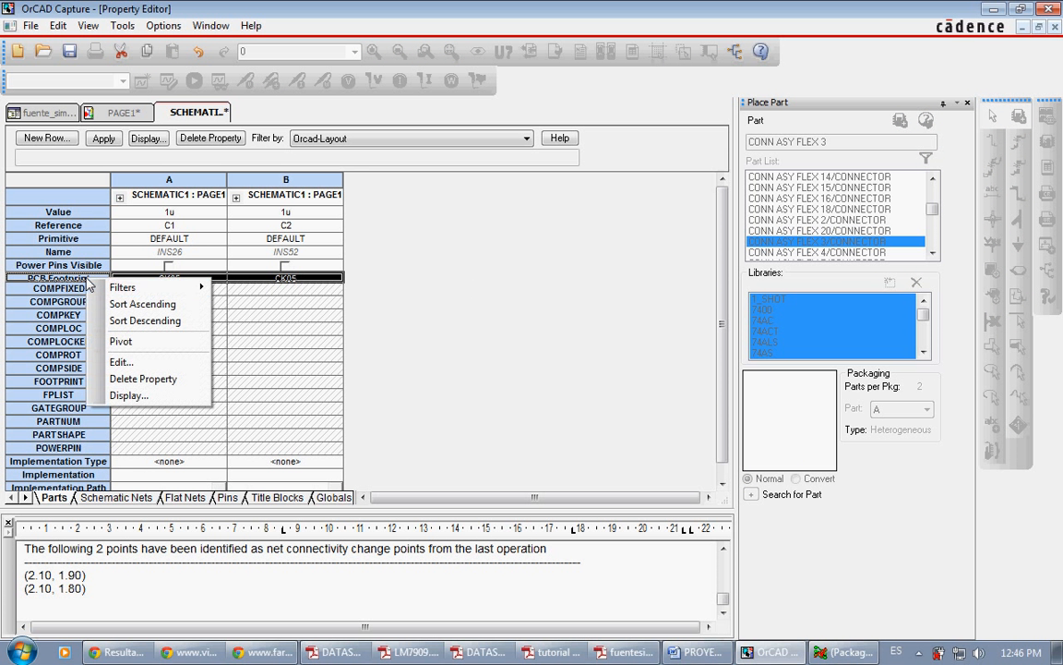
left_click(120, 363)
type("cap196")
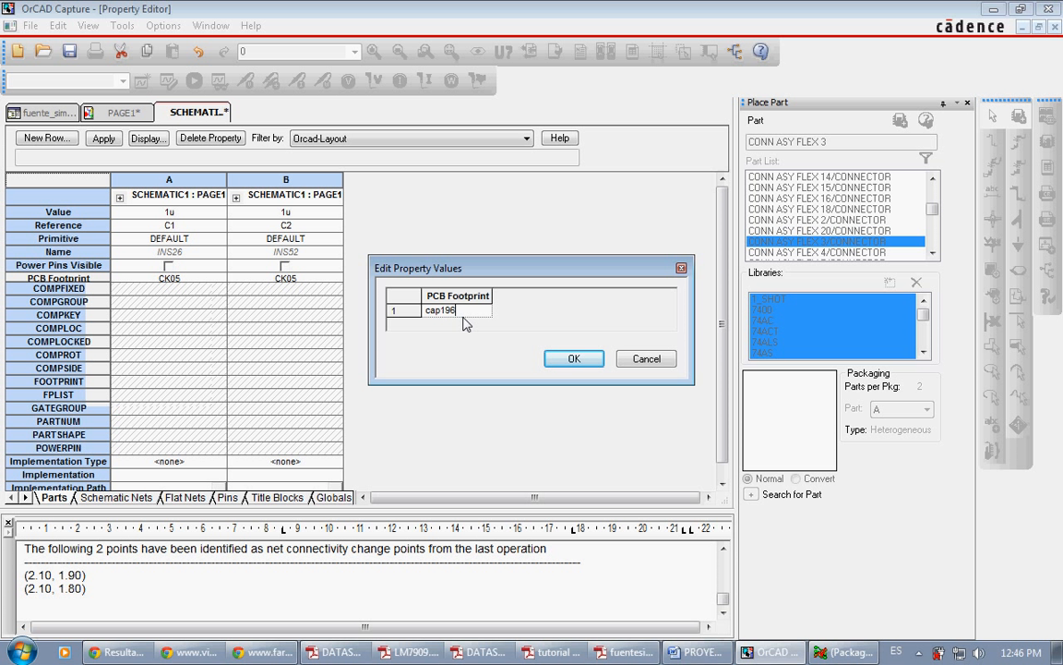
key("Return")
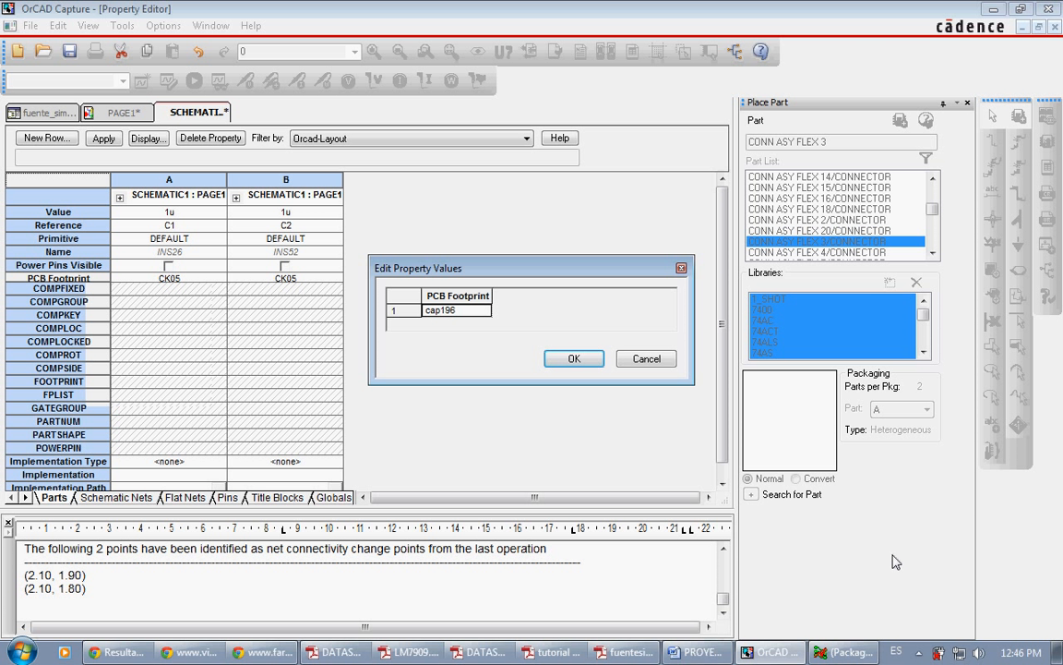
Step: Switch to Allegro Physical Viewer and reopen cap196.dra to check the footprint name
left_click(844, 652)
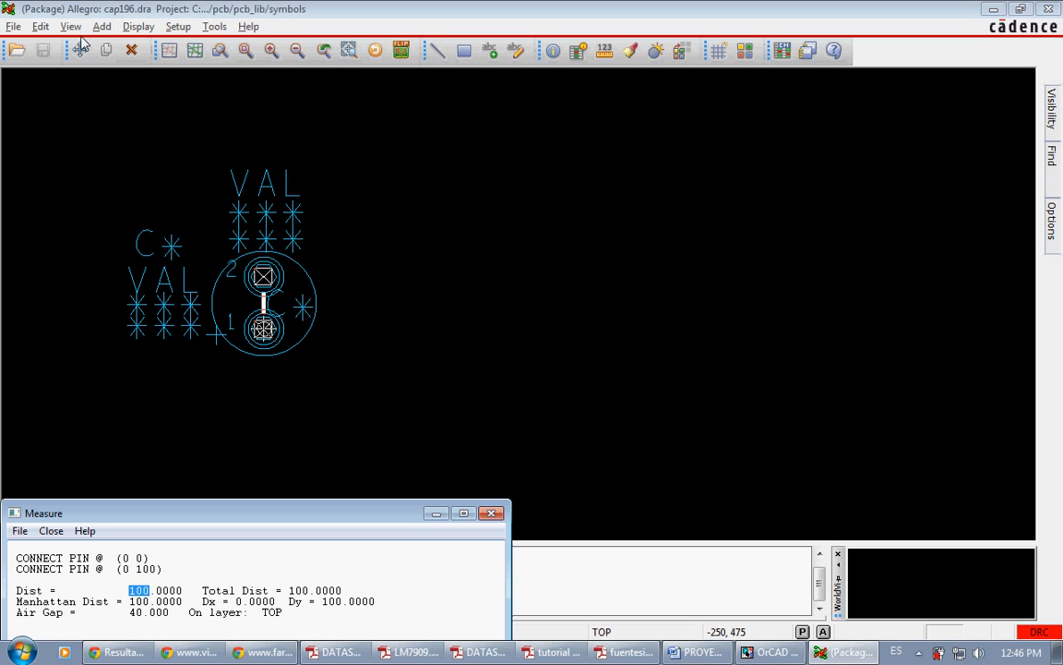
left_click(16, 49)
type("capa")
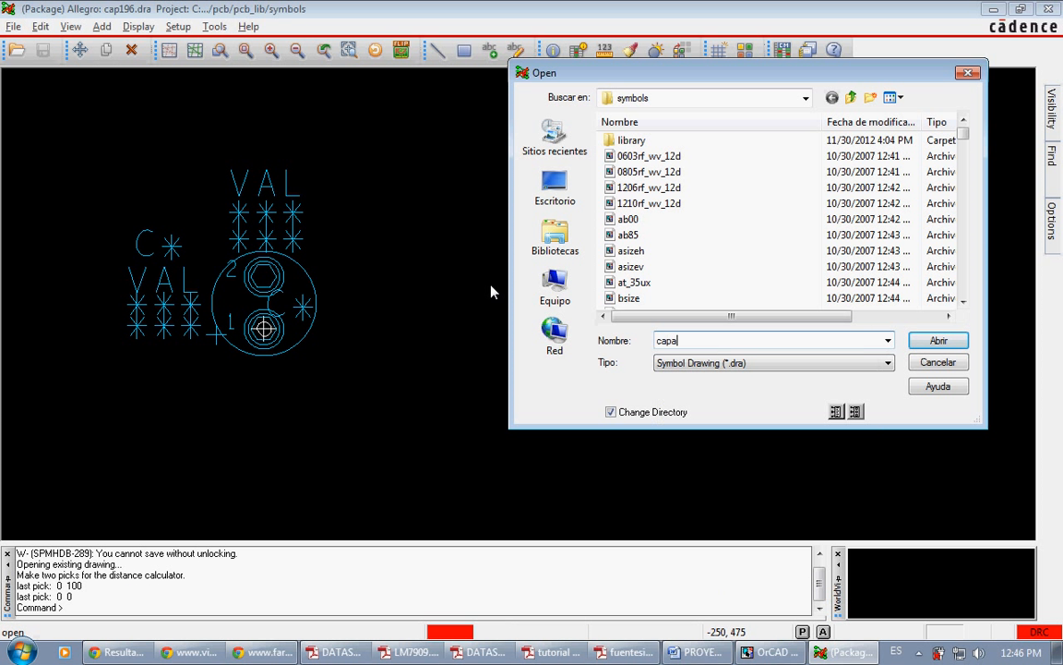
key("BackSpace")
type("196")
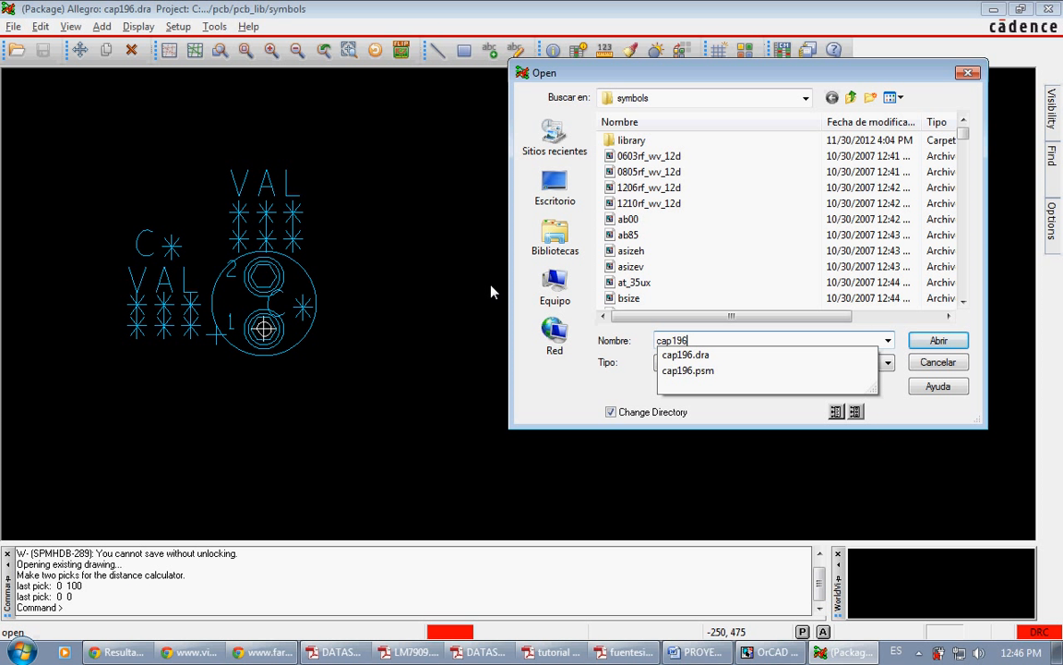
key("Down")
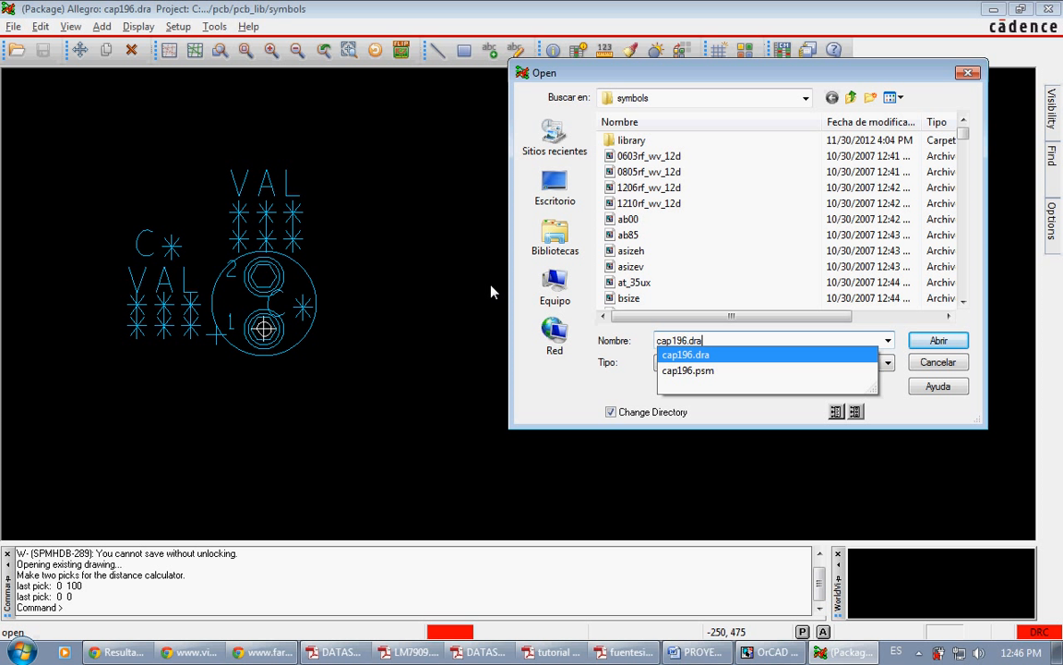
left_click(708, 355)
key("Return")
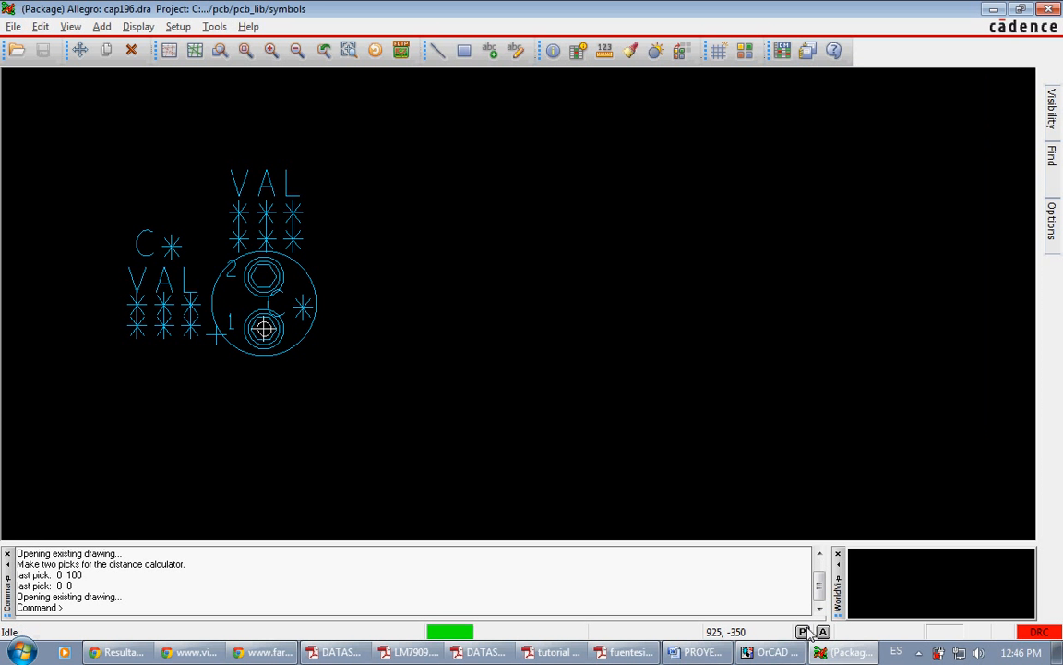
Step: Return to OrCAD Capture, apply the footprint change for C1 and C2, save the design and close the property editor
key("alt+Tab")
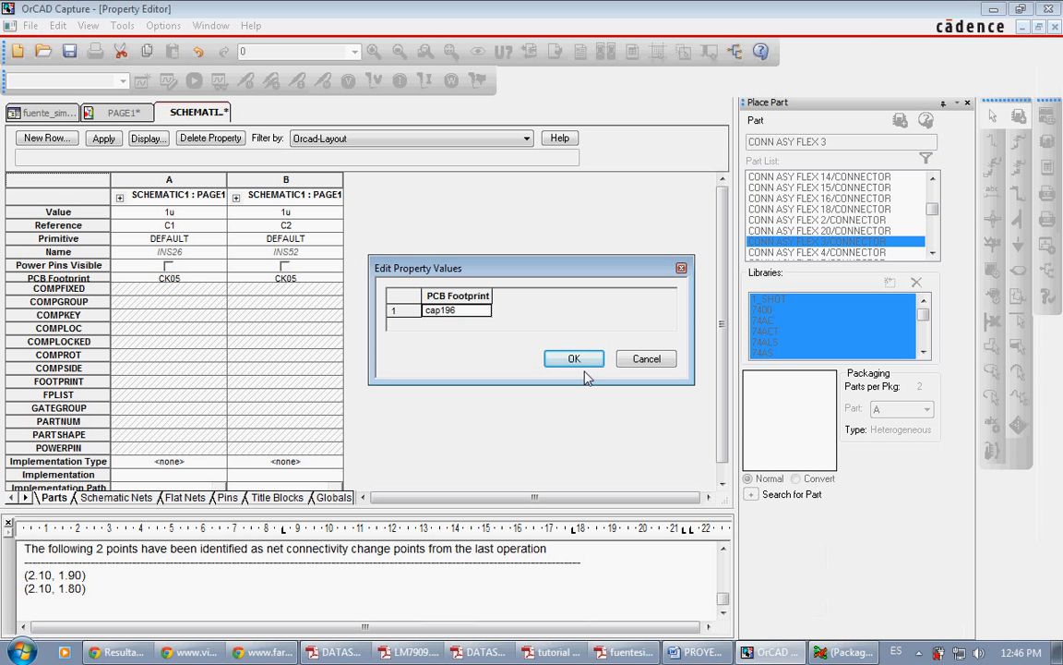
left_click(573, 359)
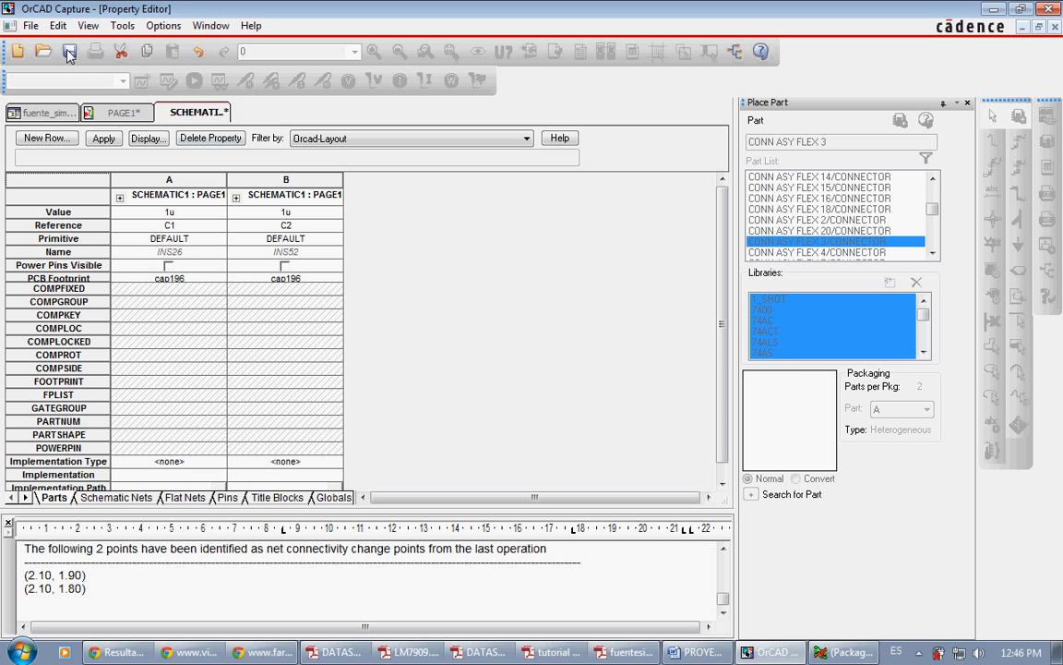
right_click(181, 115)
left_click(207, 189)
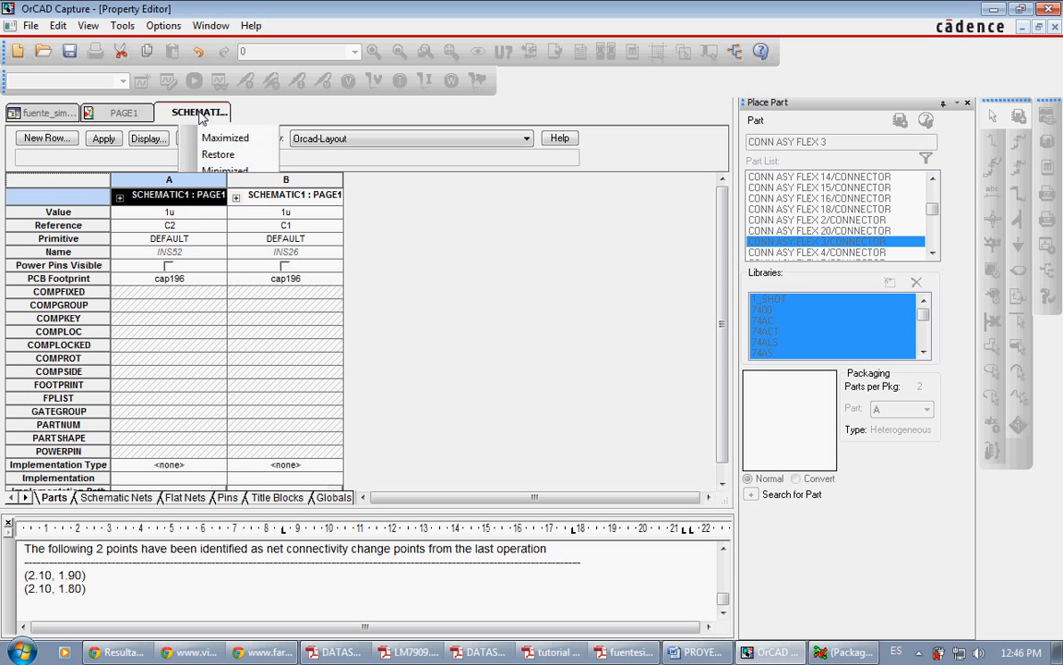
right_click(202, 114)
left_click(233, 206)
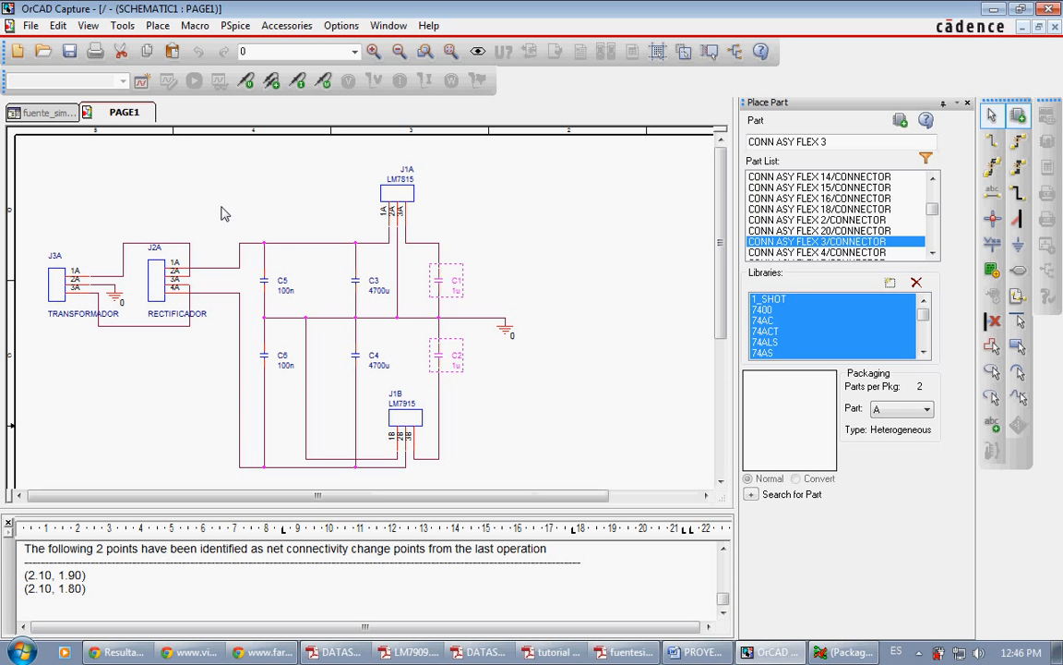
Step: Check the 100 nF capacitor's lead spacing in the Vishay ETPW datasheet in Chrome, and return to OrCAD Capture
left_click(273, 215)
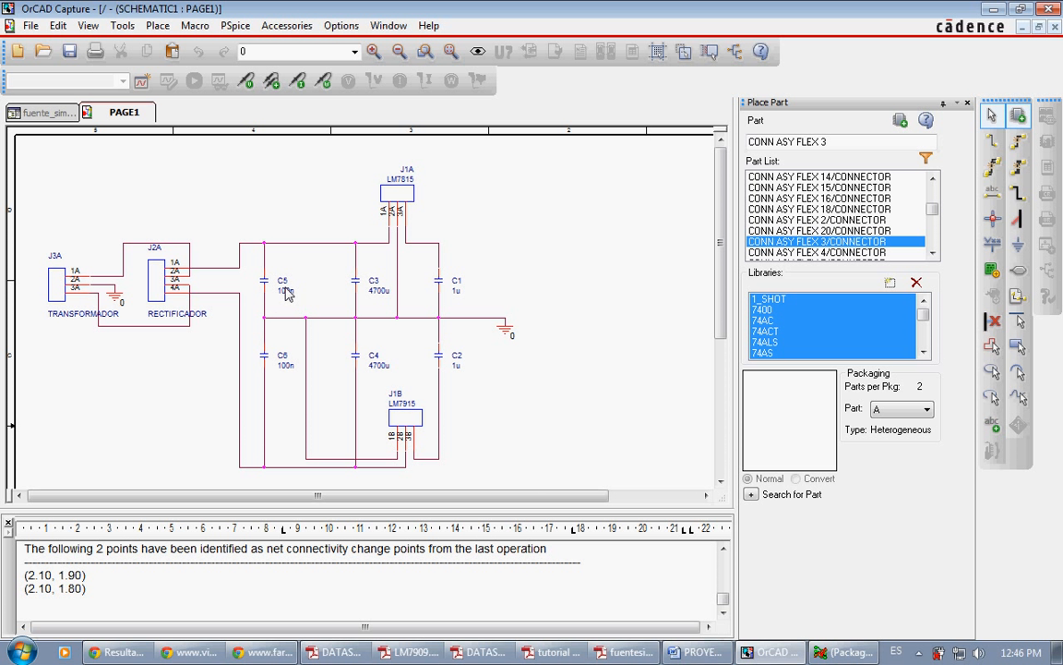
left_click(207, 650)
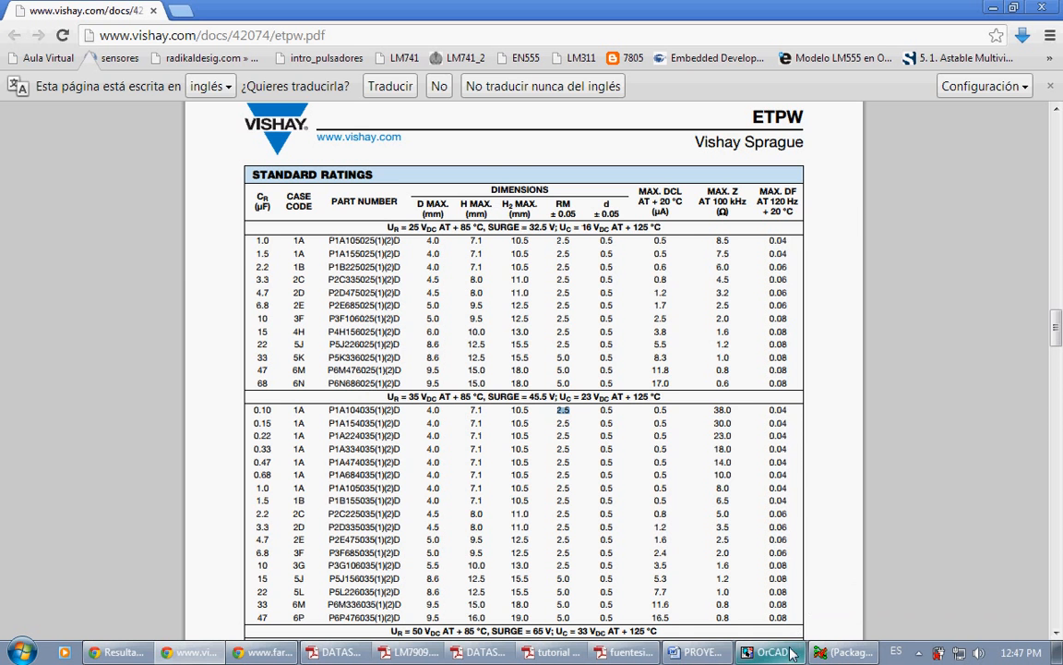
key("alt+Tab")
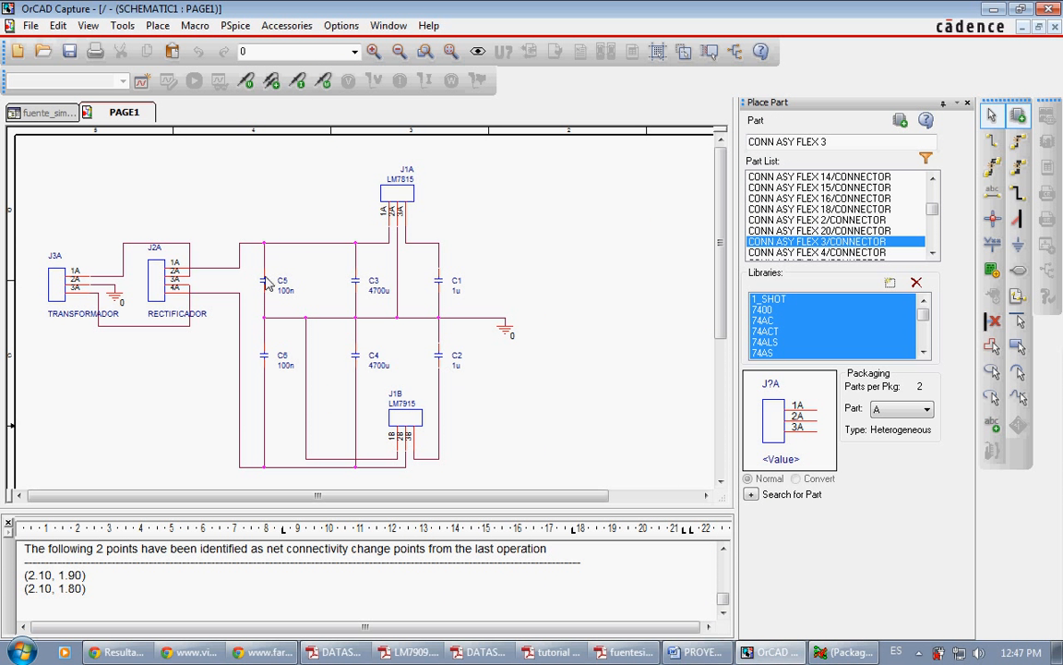
Step: Edit the properties of capacitors C5 and C6 together and set their PCB footprint to cap196
left_click(267, 284)
left_click(266, 360, "ctrl")
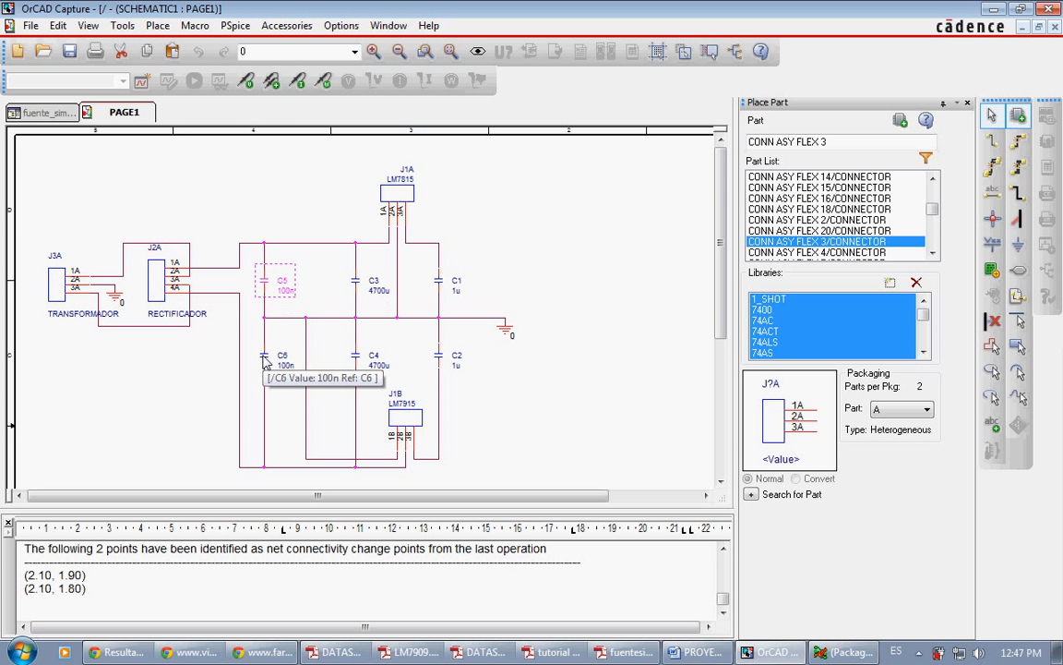
right_click(267, 362)
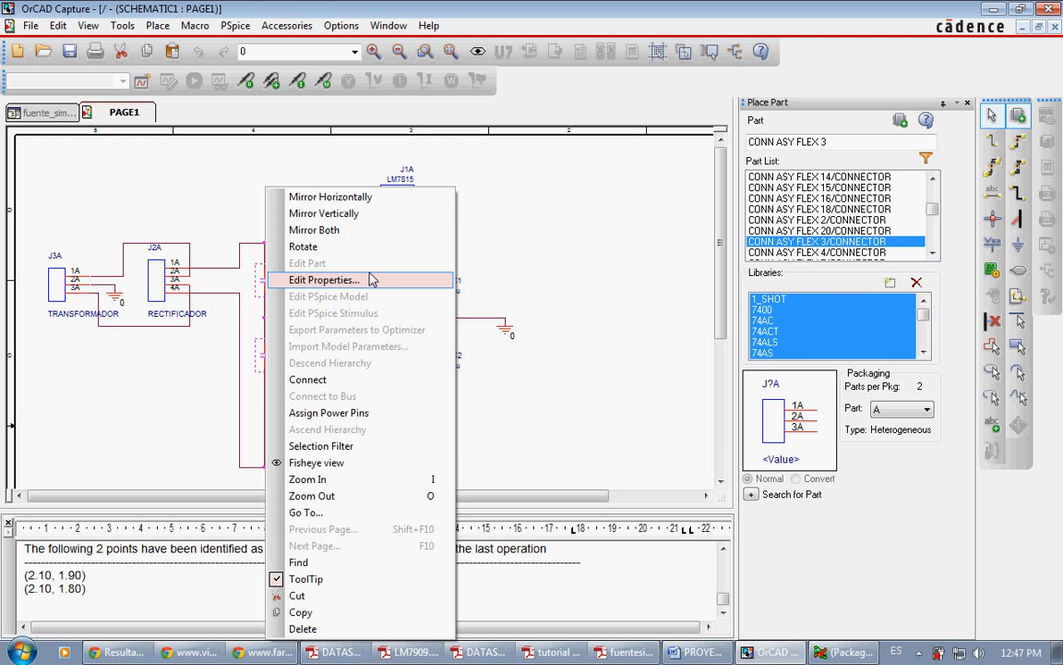
left_click(371, 279)
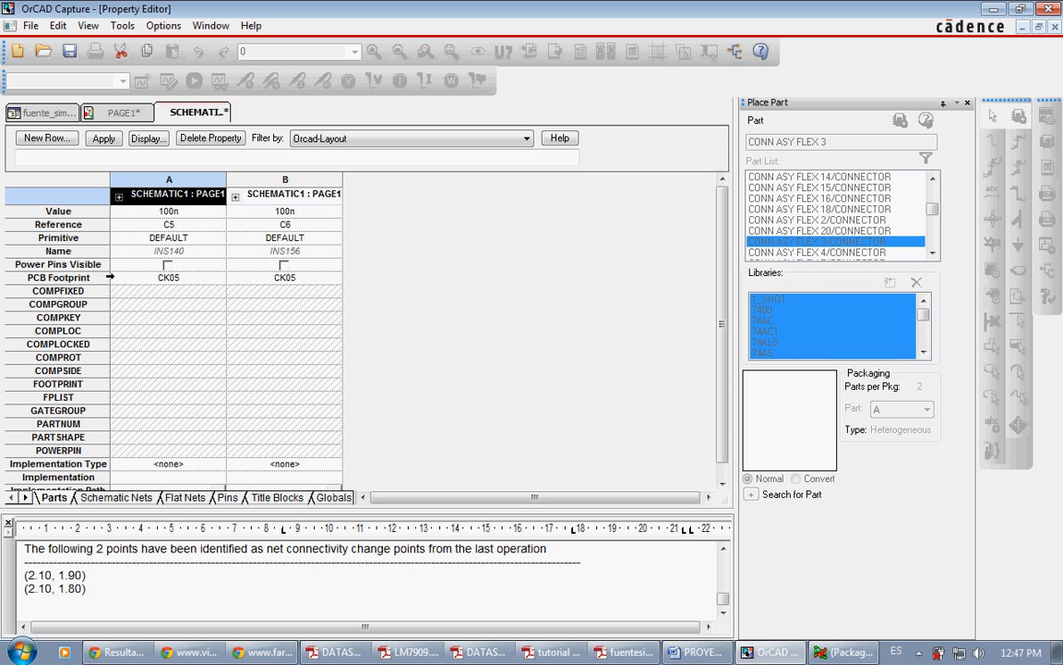
left_click(92, 277)
right_click(83, 278)
left_click(125, 366)
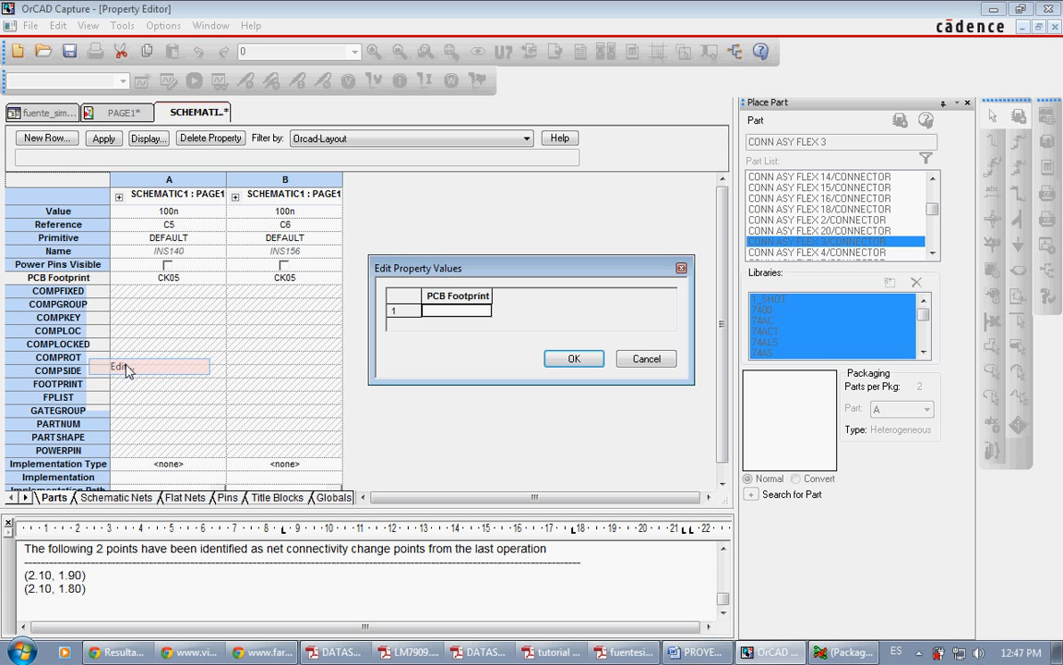
type("cap1")
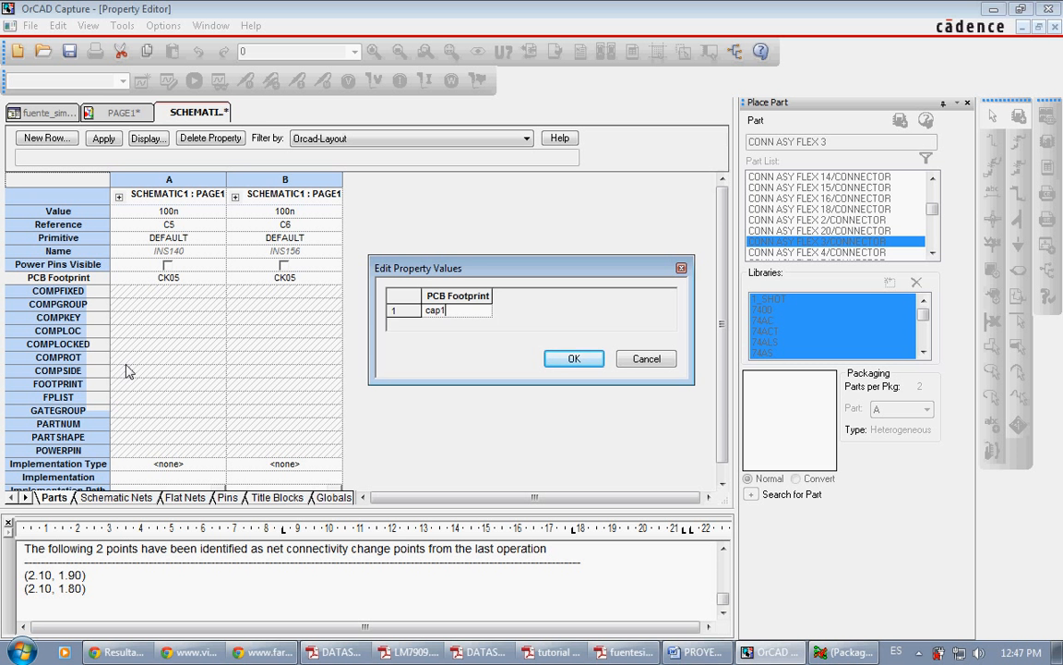
type("96")
key("Return")
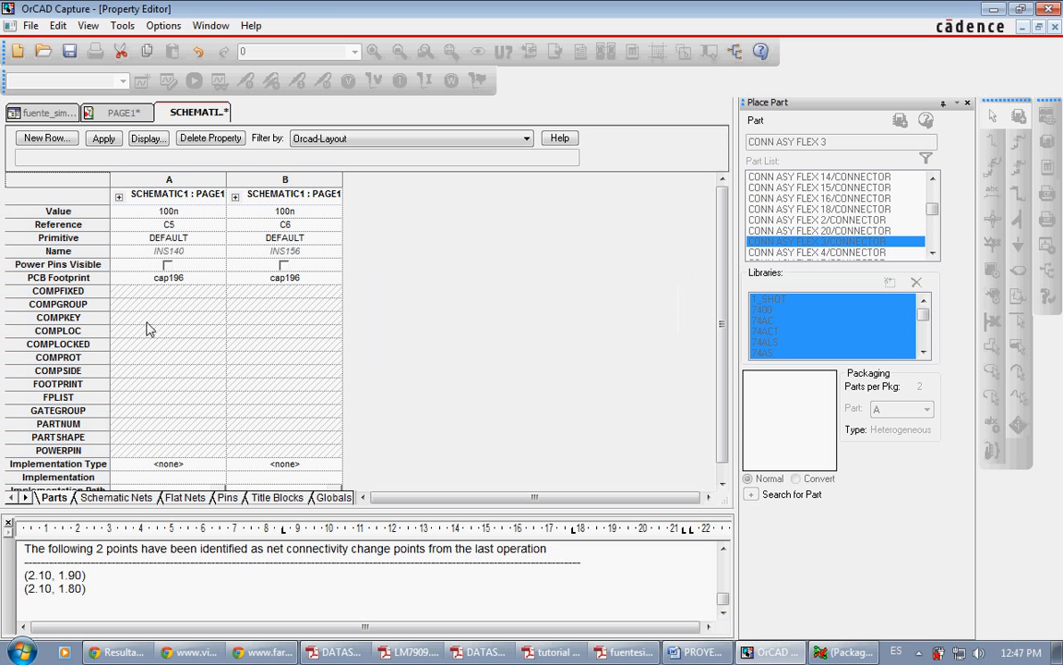
Step: Save the footprint change for C5 and C6 and close the property editor
right_click(187, 116)
left_click(221, 194)
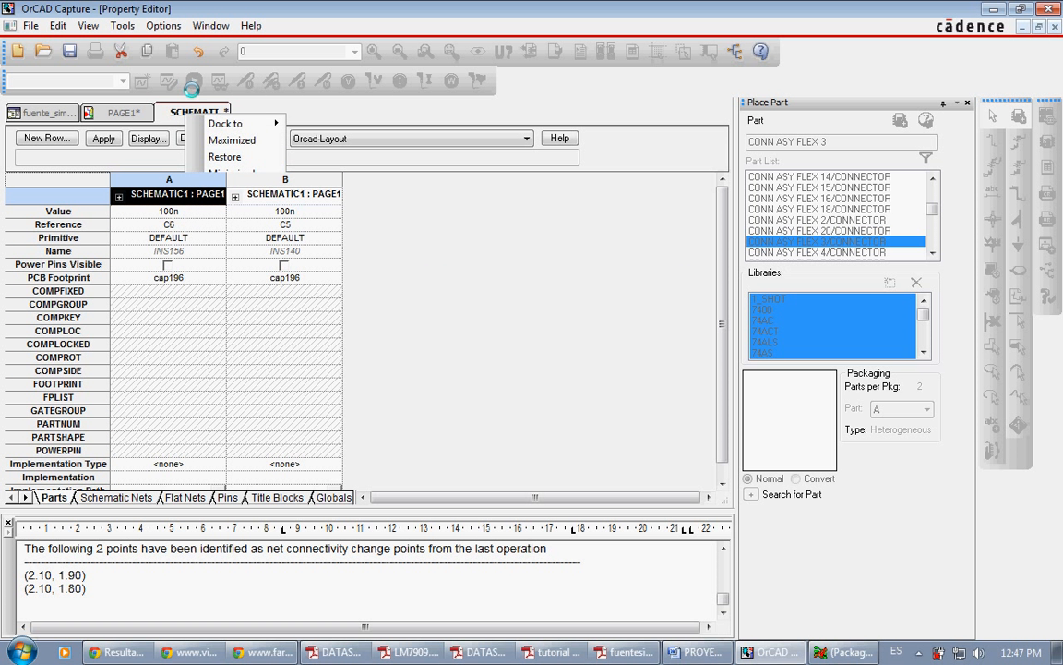
right_click(194, 114)
left_click(225, 204)
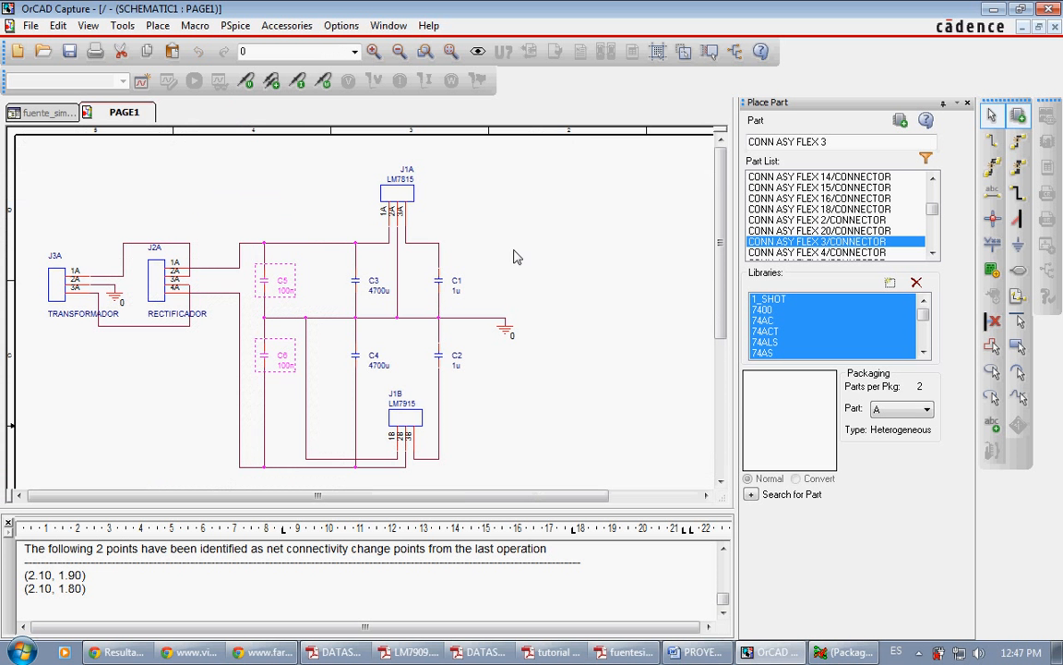
Step: Select capacitor C3 and switch to the Farnell datasheet in Chrome to check the recommended pin spacing for the 4700u capacitors
left_click(355, 283)
left_click(357, 357)
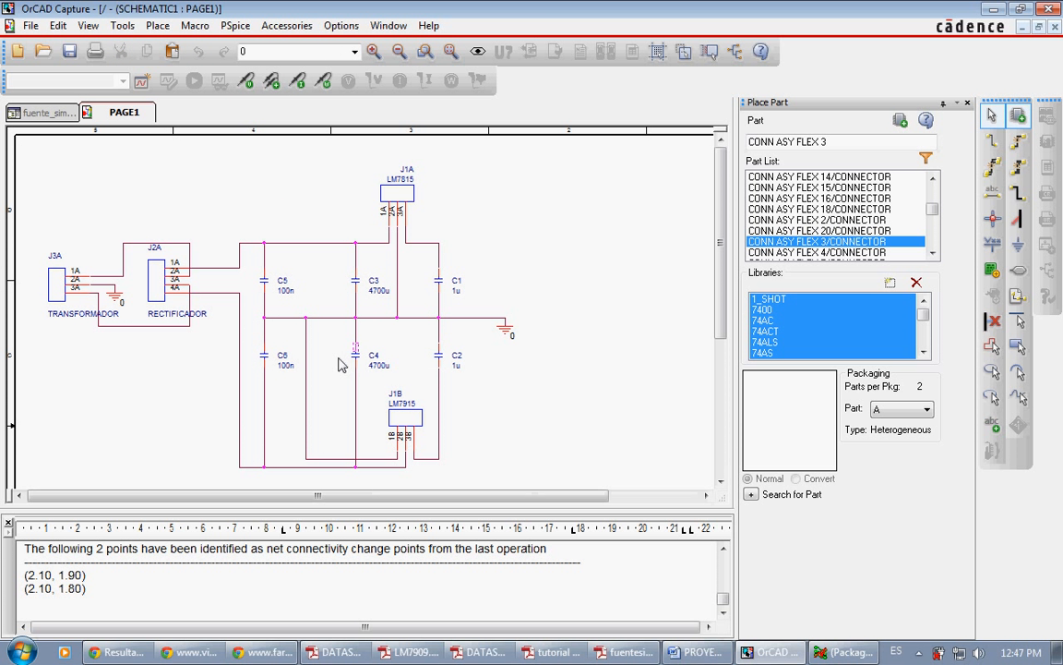
left_click(263, 652)
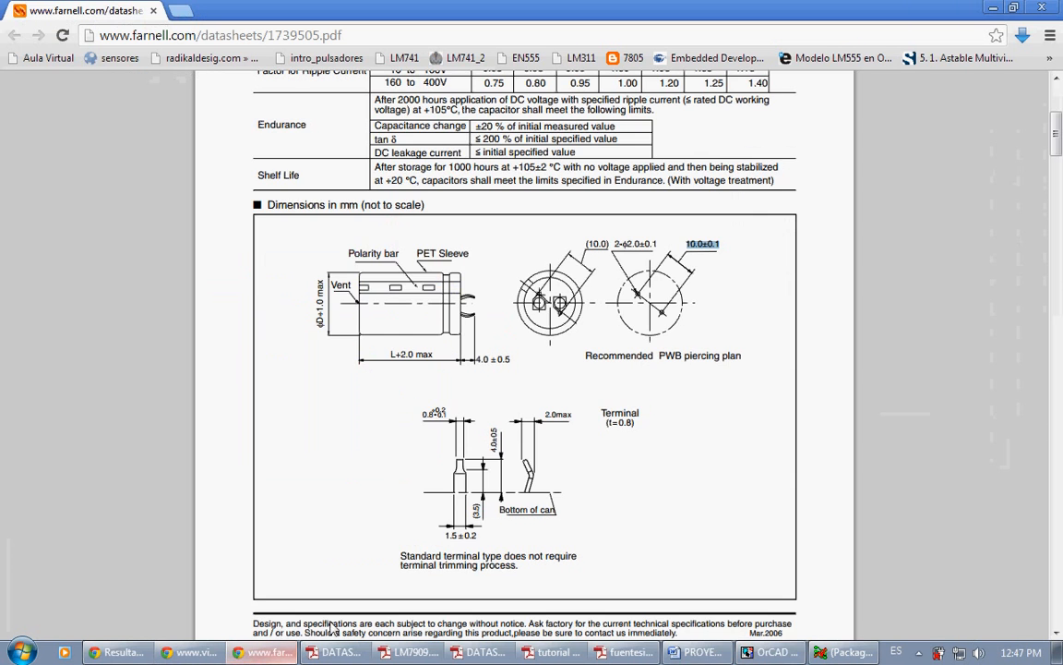
mouse_move(1056, 134)
left_mouse_down()
mouse_move(1056, 107)
mouse_move(1057, 137)
left_mouse_up()
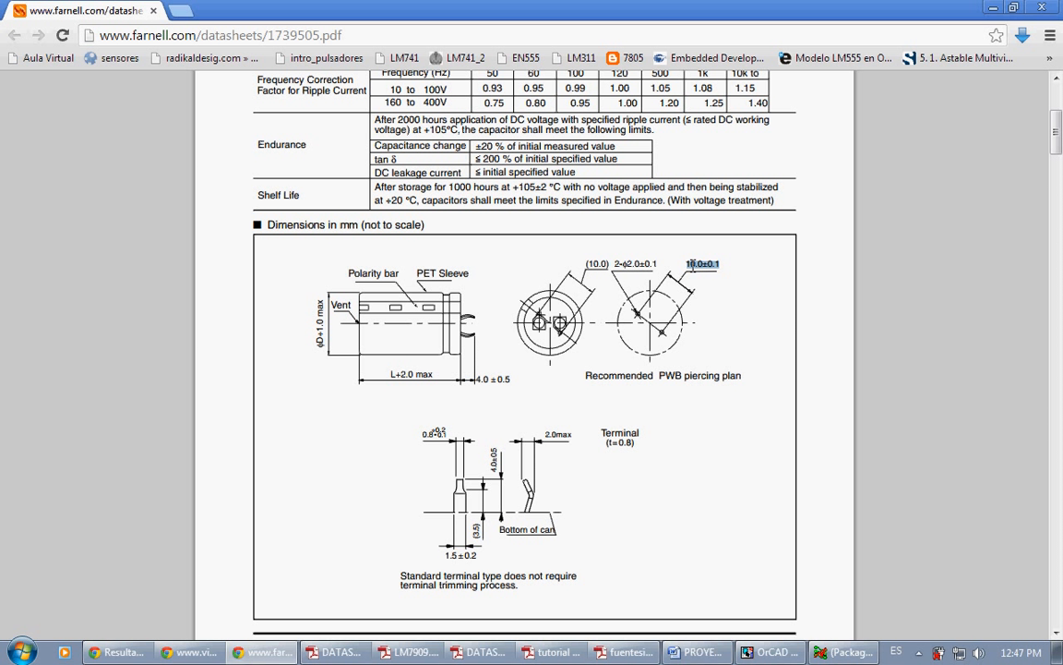
left_click(754, 316)
Step: Switch to Allegro and open the footprint drawing cap400.dra from the symbols folder
left_click(825, 652)
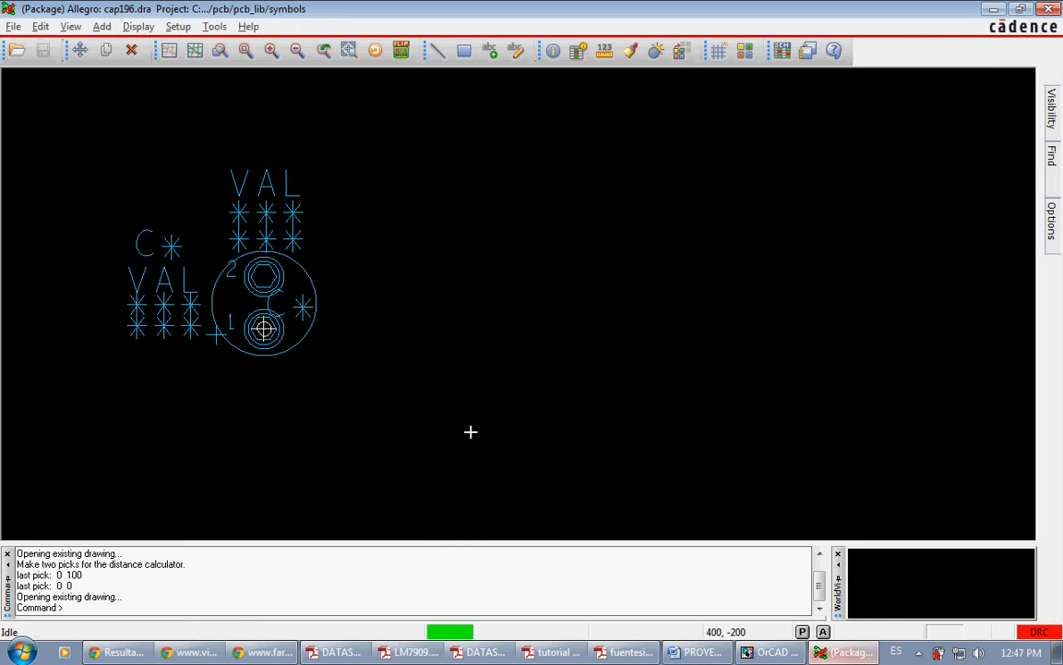
left_click(16, 50)
type("ca")
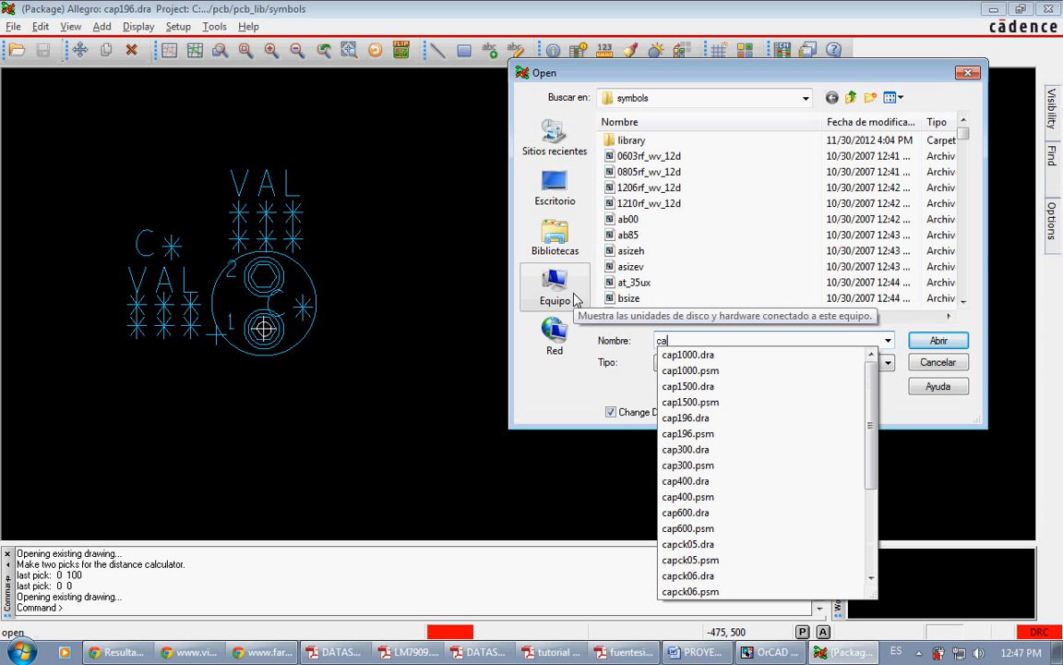
type("p400")
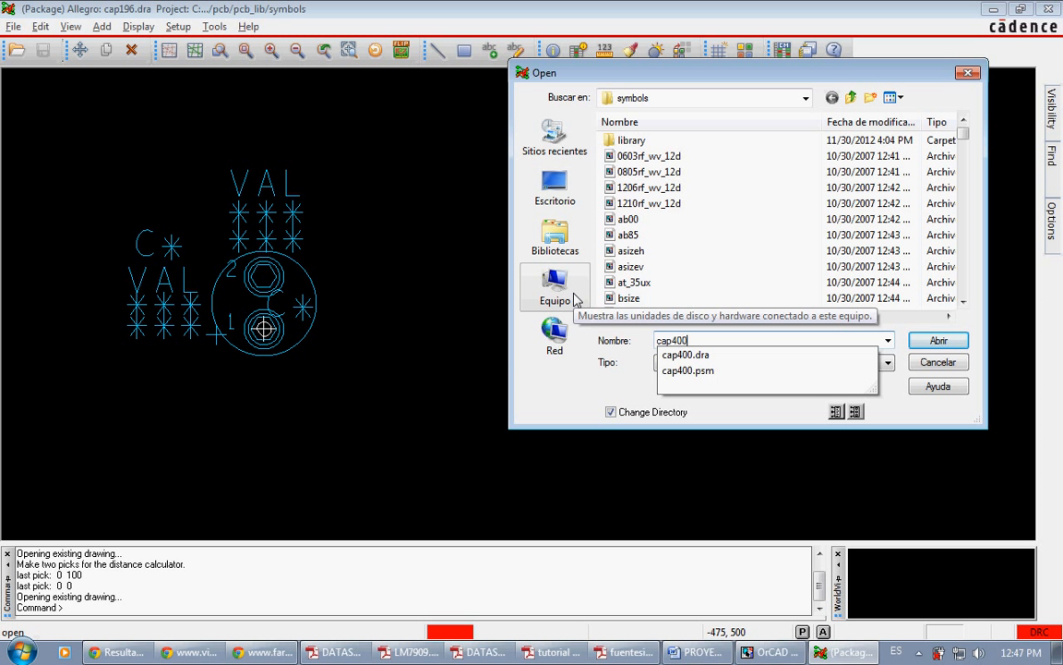
left_click(694, 356)
left_click(927, 344)
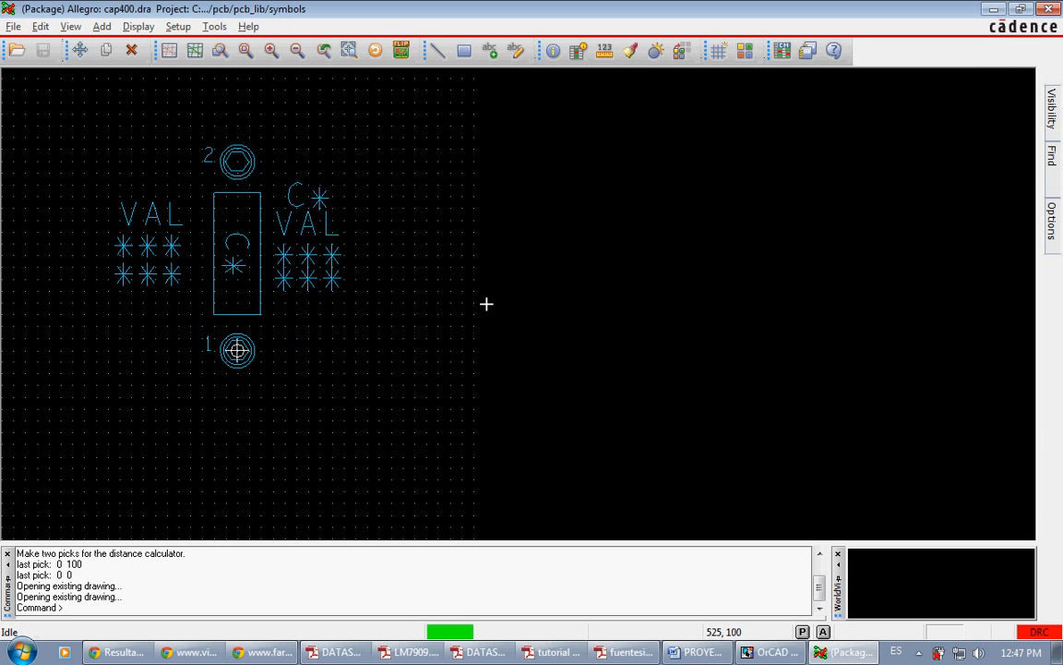
Step: Measure the centre-to-centre distance between pins 2 and 1 of the cap400 footprint
left_click(603, 50)
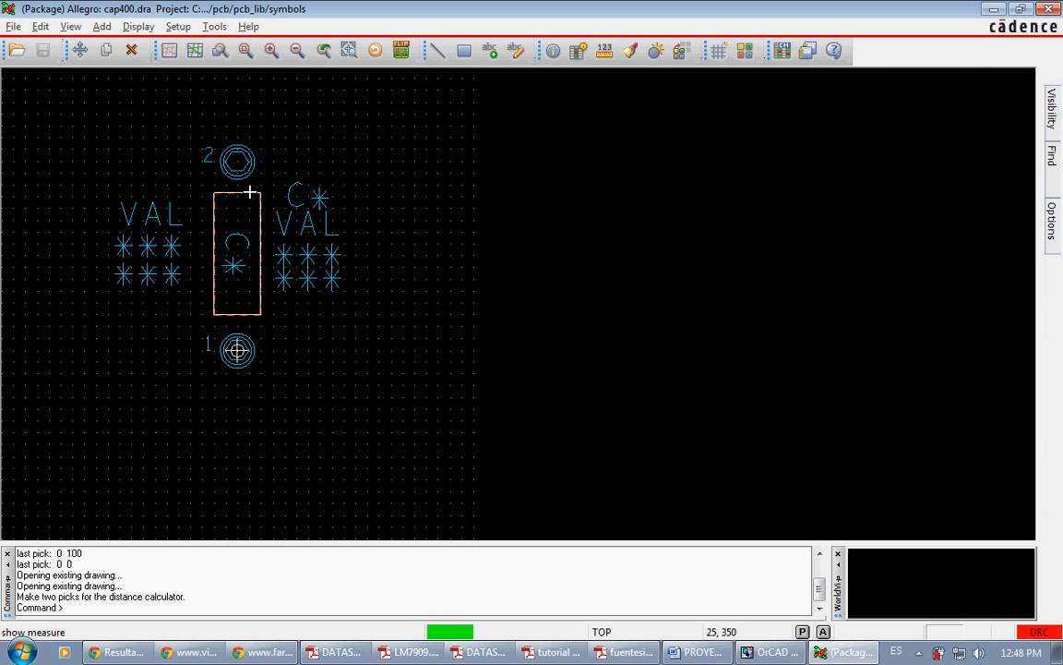
left_click(238, 164)
left_click(237, 349)
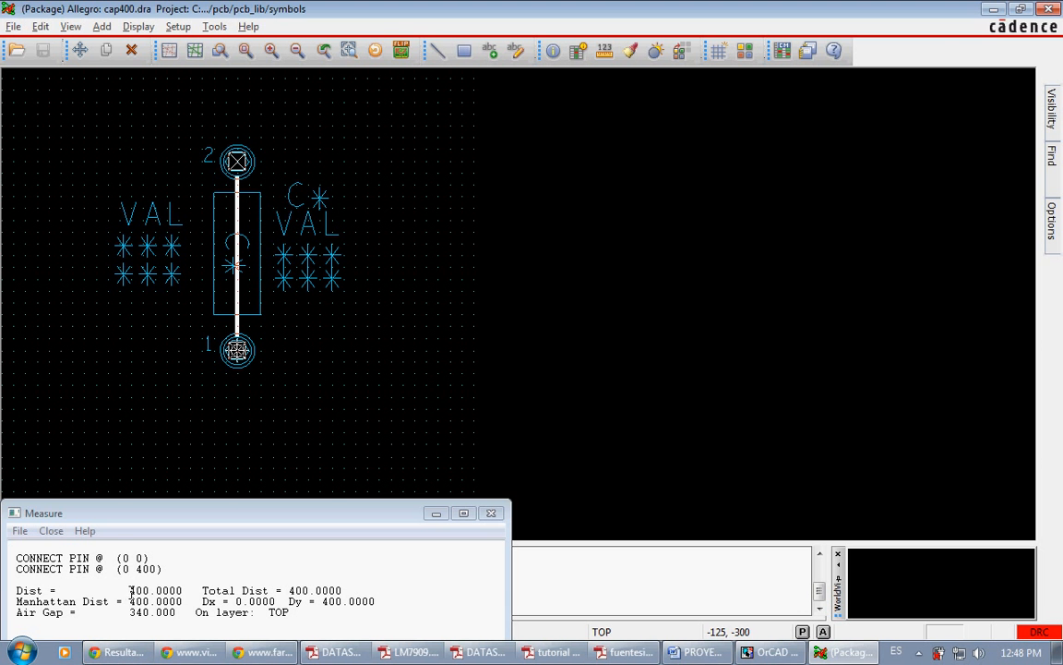
left_click_drag(130, 590, 146, 590)
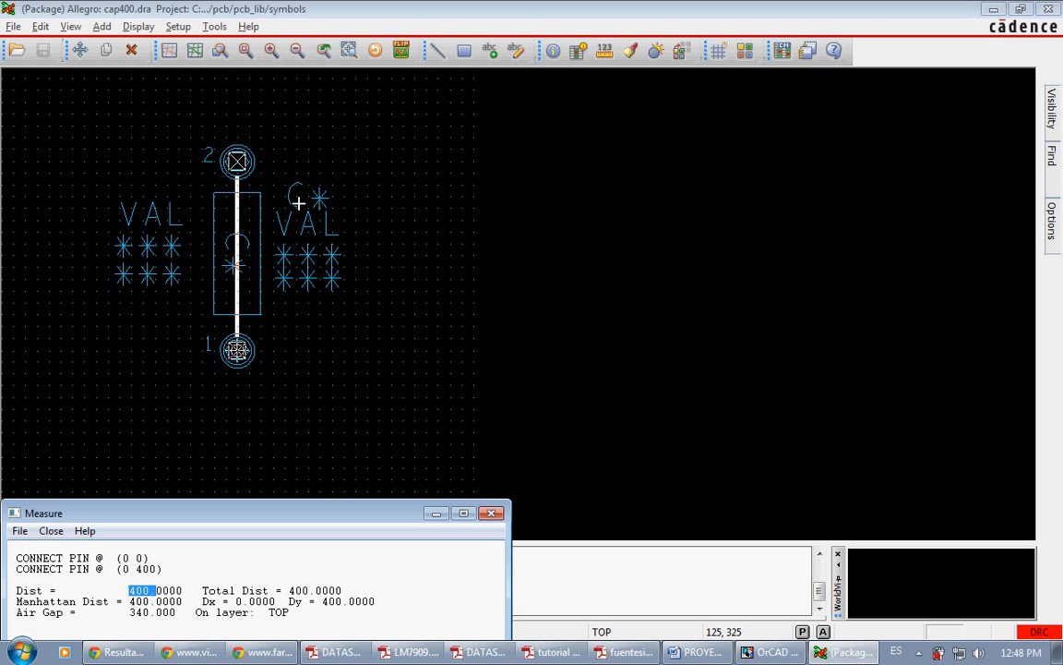
Step: Switch to OrCAD Capture, edit the properties of capacitors C3 and C4 together, and set their PCB footprint to cap400
left_click(770, 652)
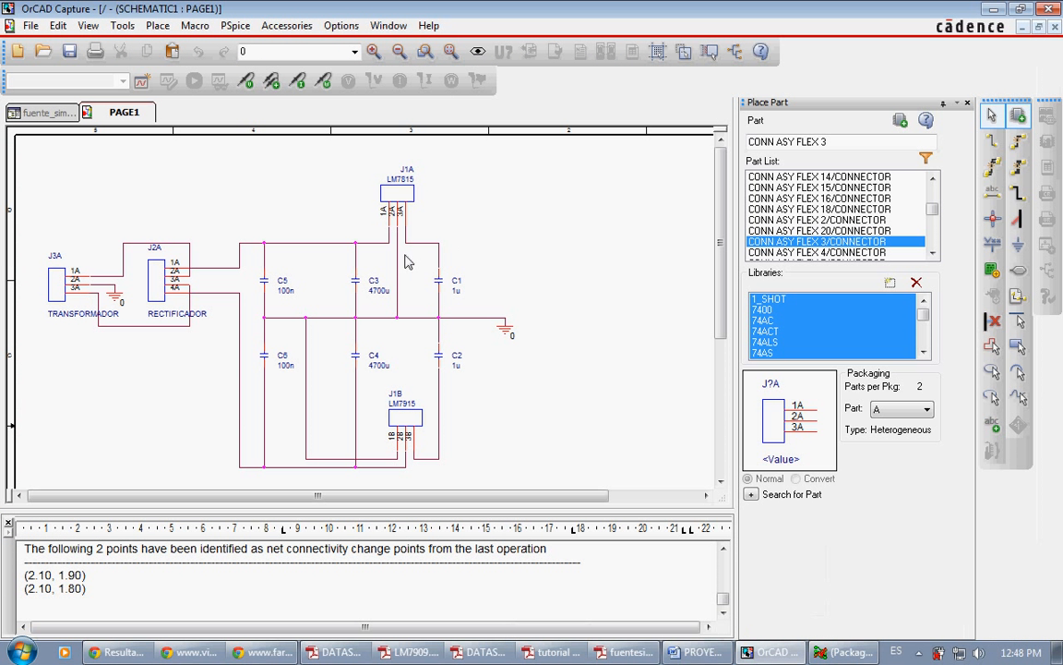
right_click(358, 365)
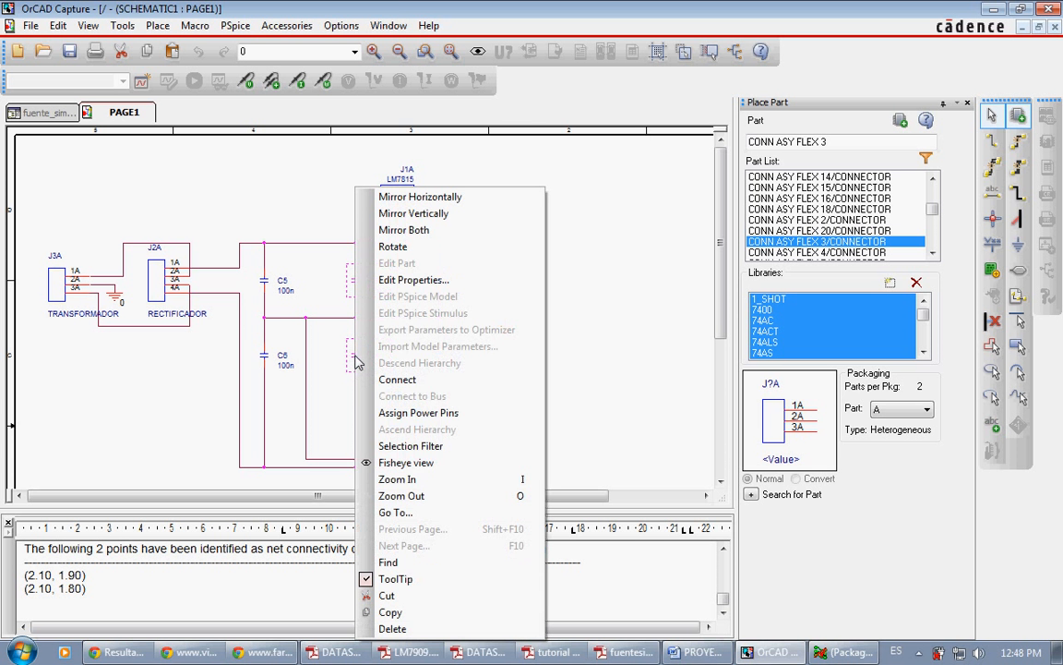
left_click(397, 280)
left_click_drag(81, 272, 81, 277)
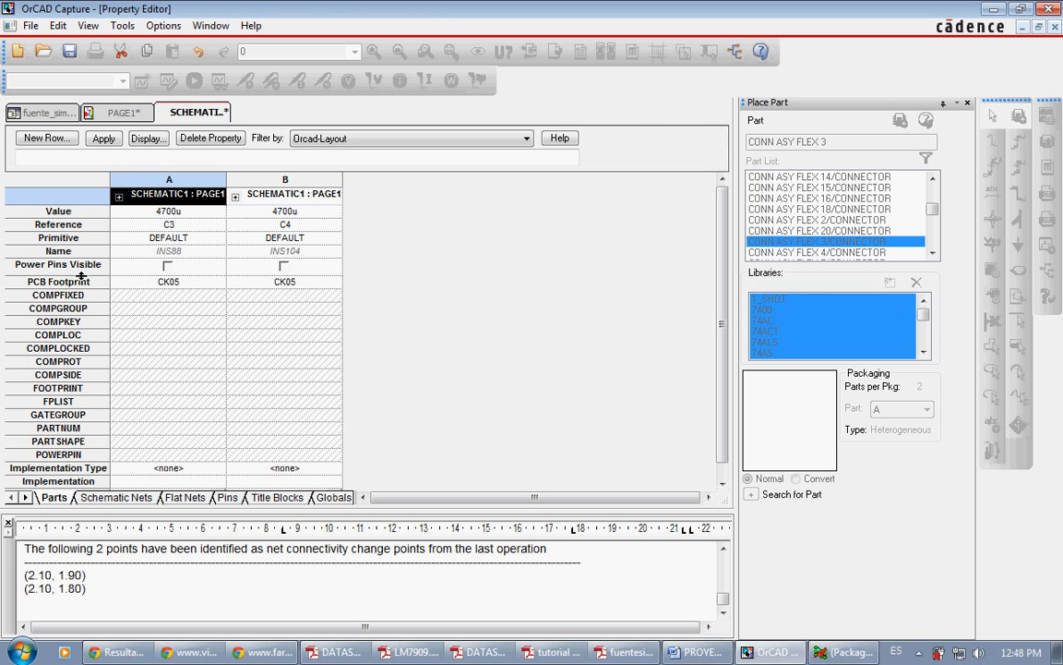
left_click(82, 279)
right_click(83, 283)
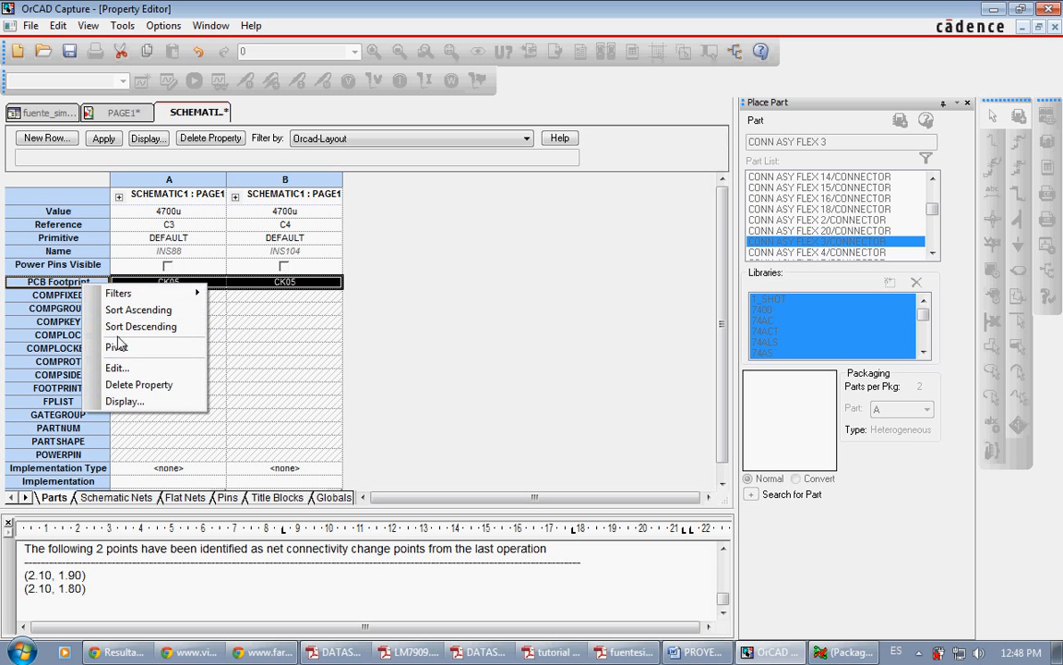
left_click(120, 368)
type("cap400")
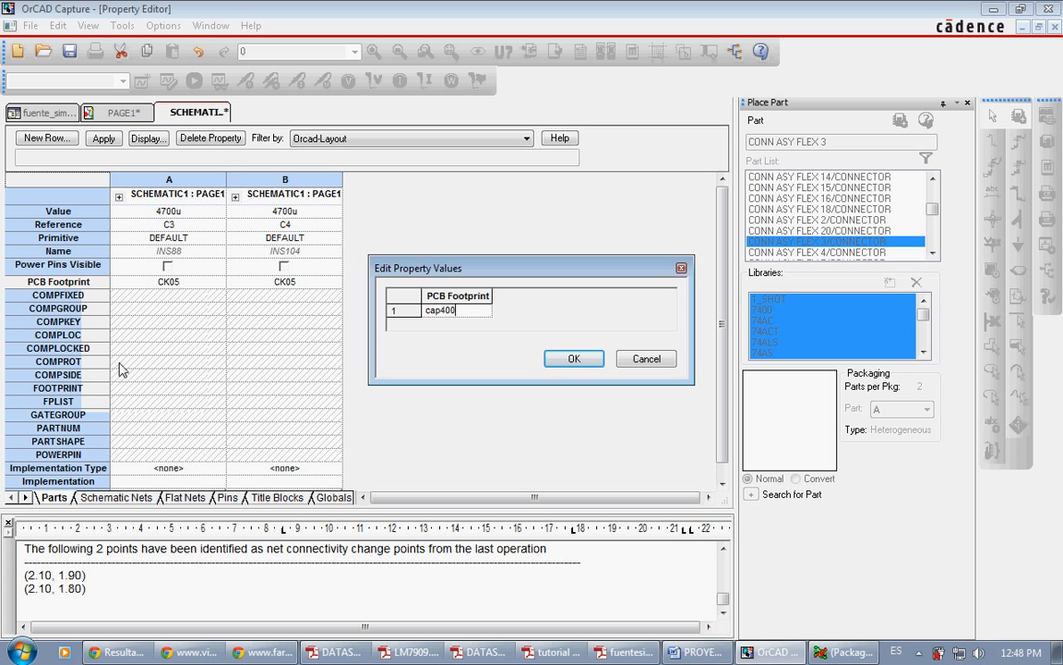
key("Return")
key("Return")
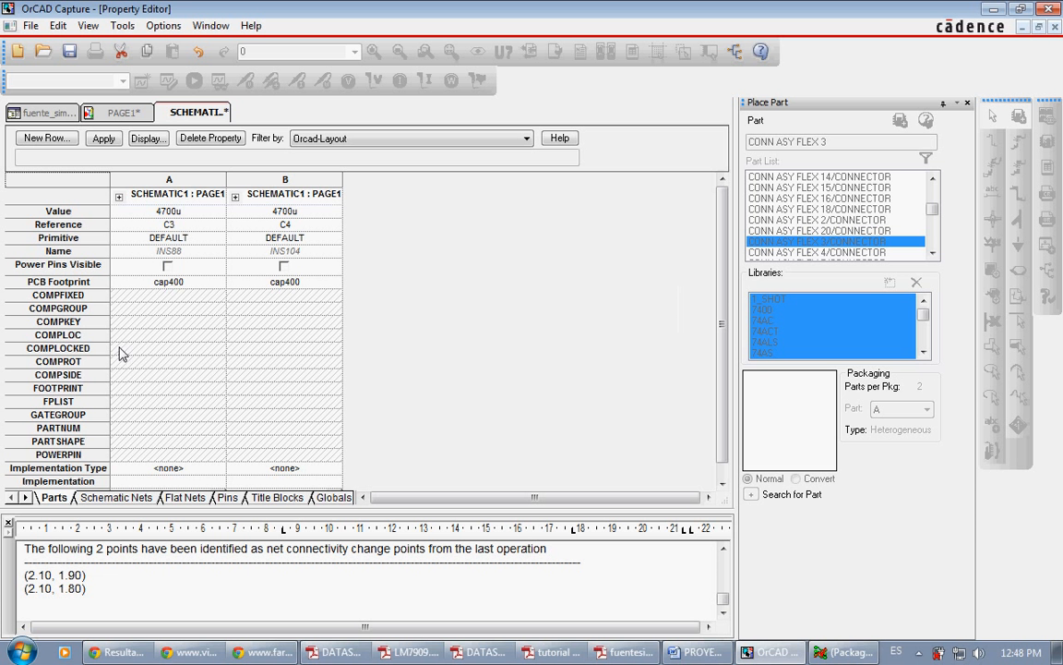
Step: Save the footprint change for C3 and C4 and close the property editor
right_click(207, 113)
left_click(238, 193)
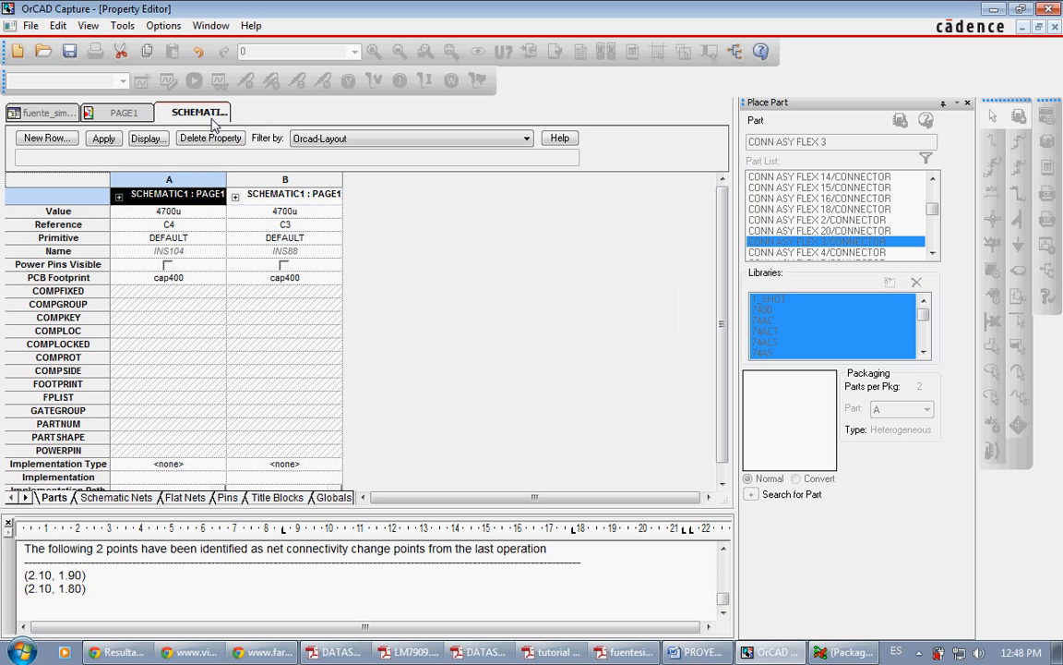
right_click(208, 119)
left_click(241, 211)
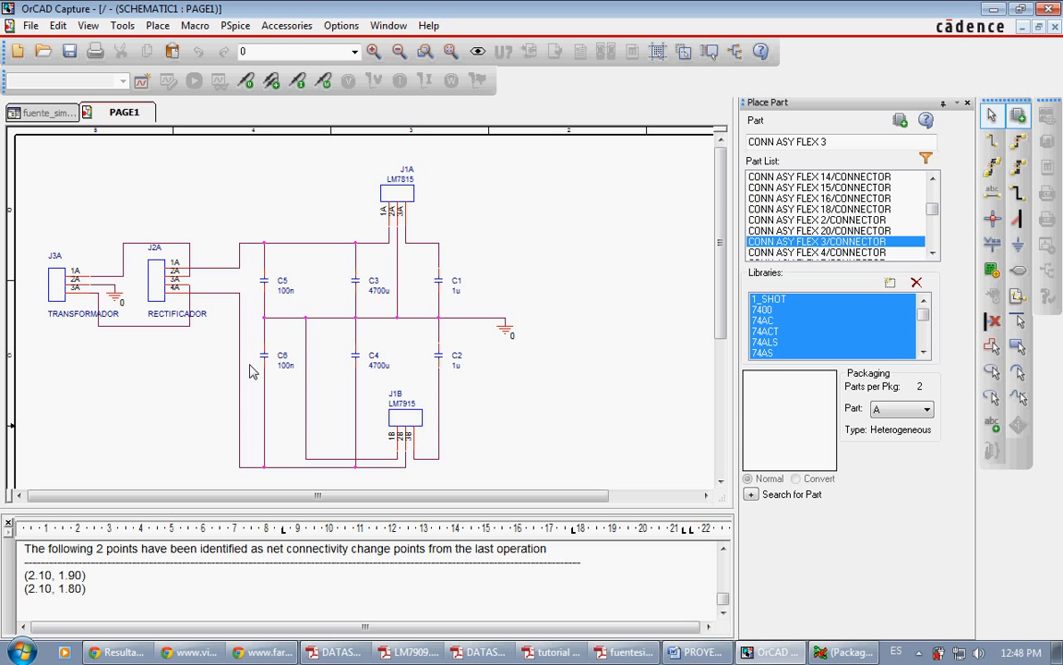
left_click(398, 192)
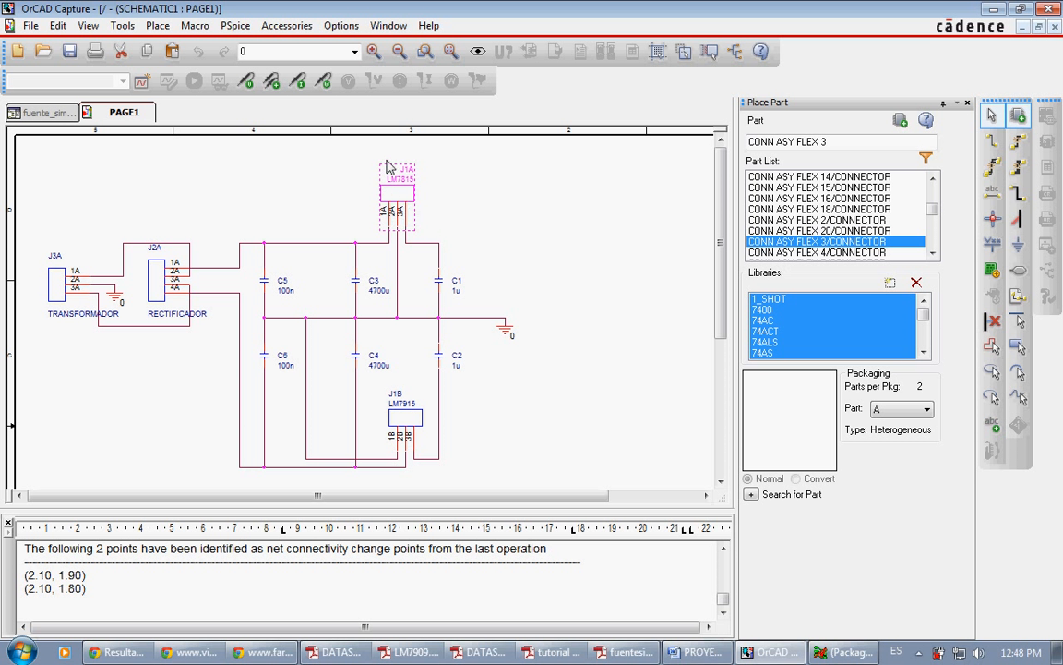
left_click(402, 420)
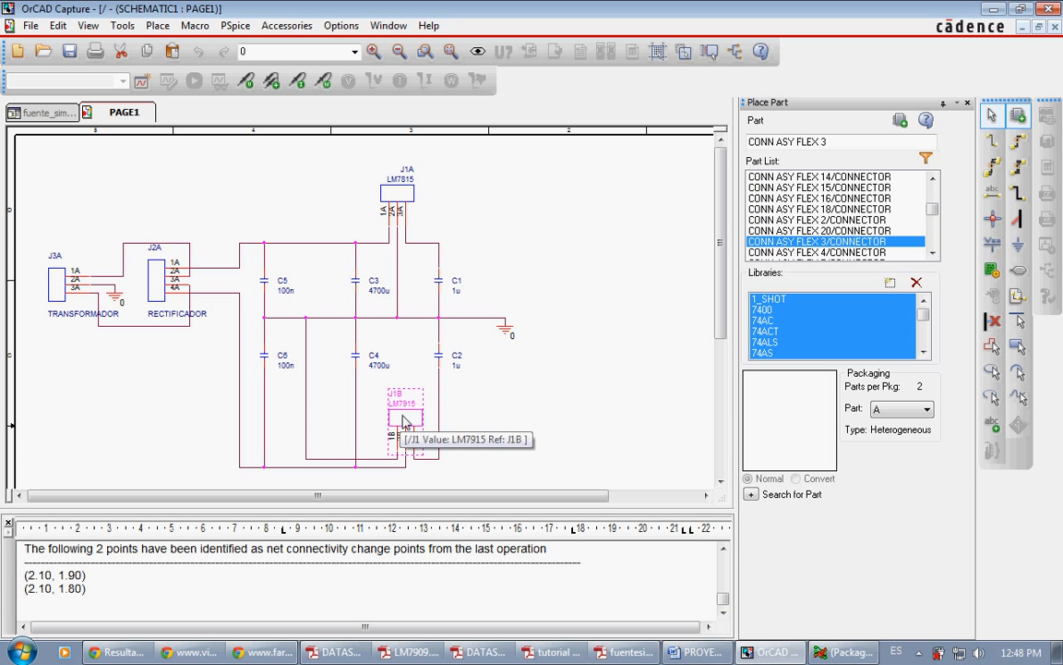
left_click(494, 430)
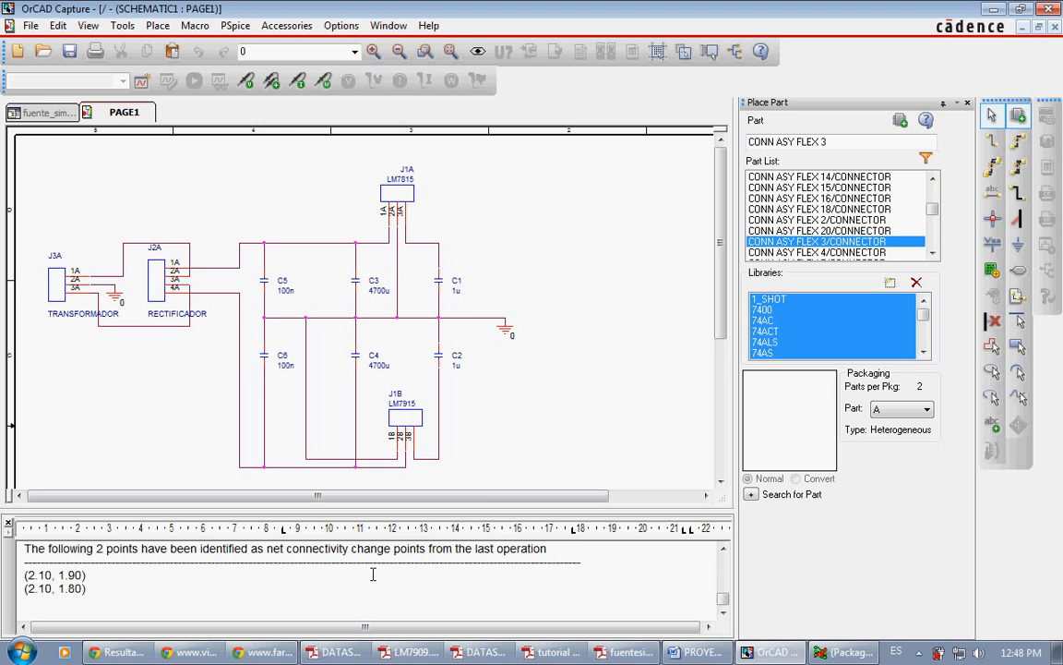
Step: Switch to Adobe Reader, view the LM78XX datasheet, and examine the TO-220 package dimensions on page 13 of LM7909.pdf
left_click(344, 652)
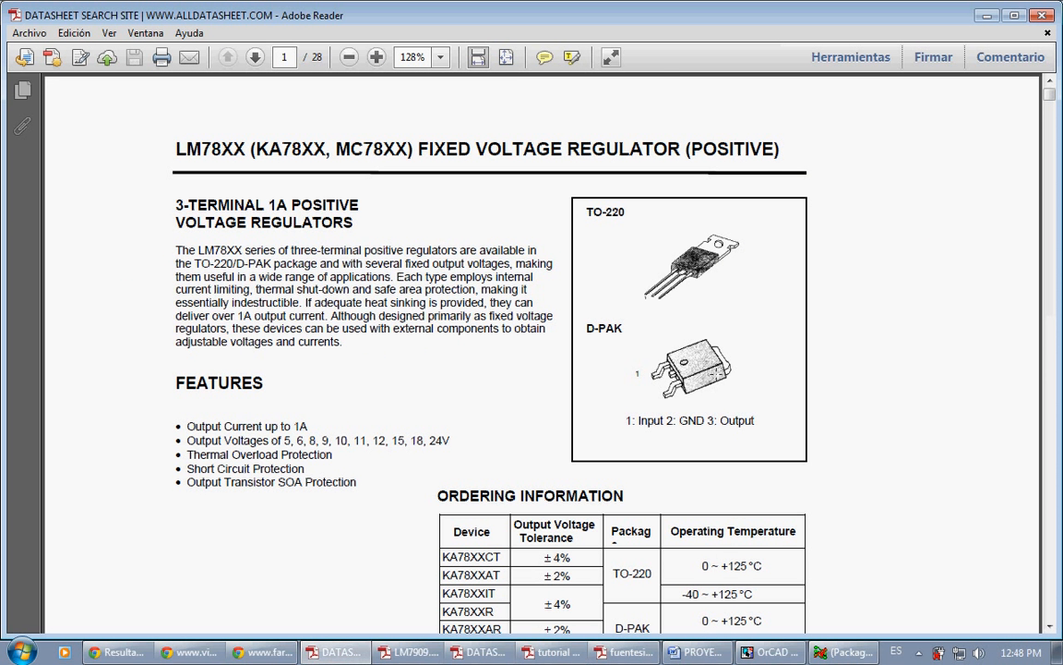
left_click(408, 651)
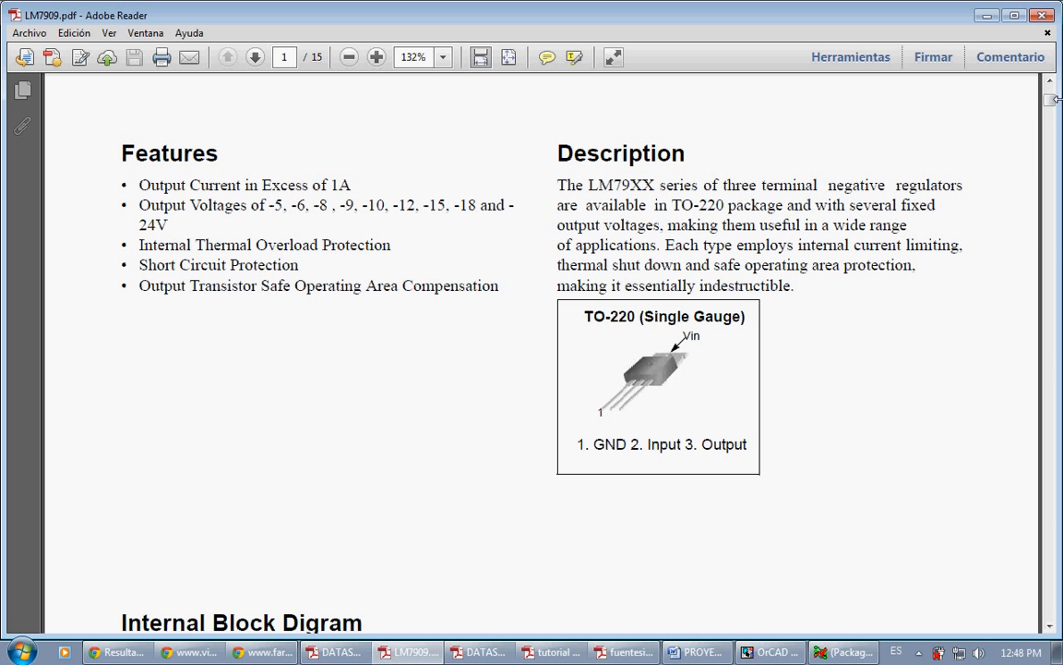
left_click_drag(1055, 98, 1057, 538)
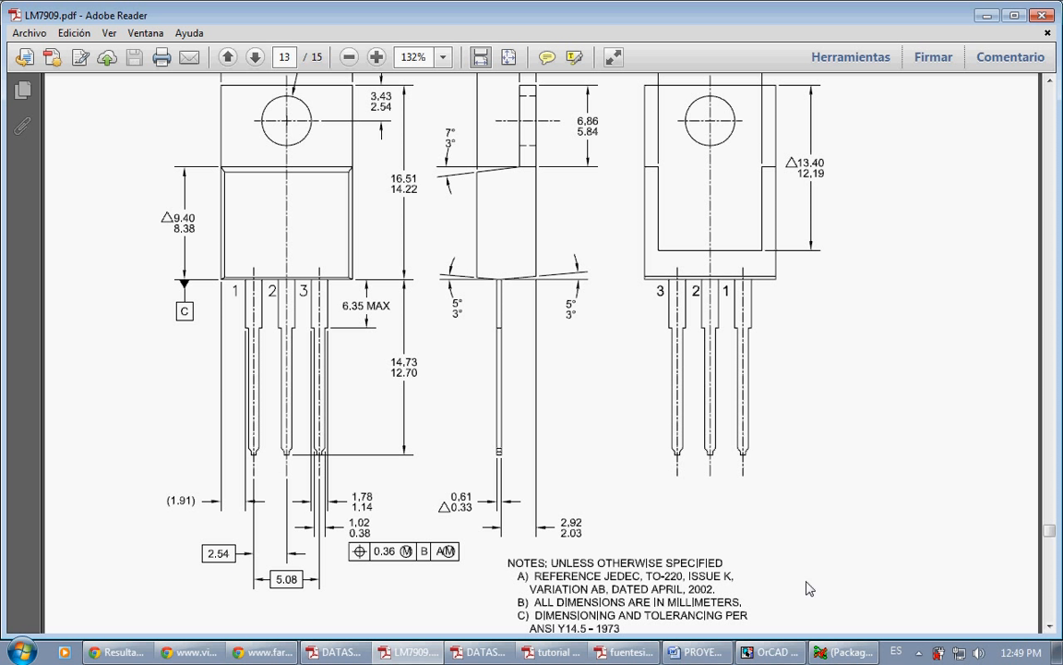
Step: Switch to Allegro and open the jumper3.dra footprint drawing from the symbols folder
left_click(845, 652)
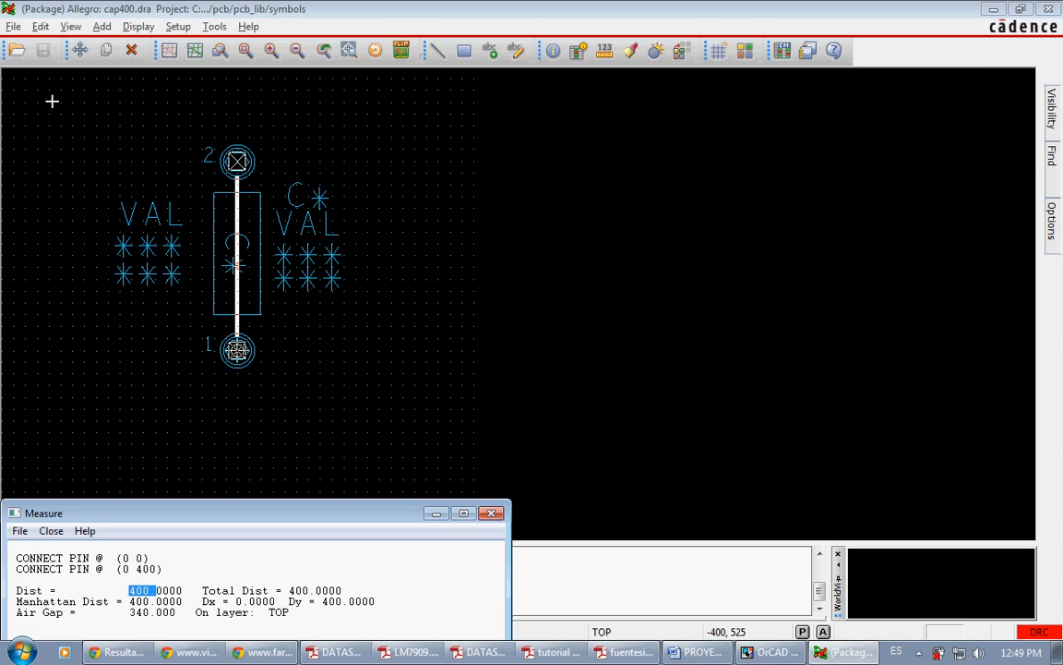
left_click(17, 49)
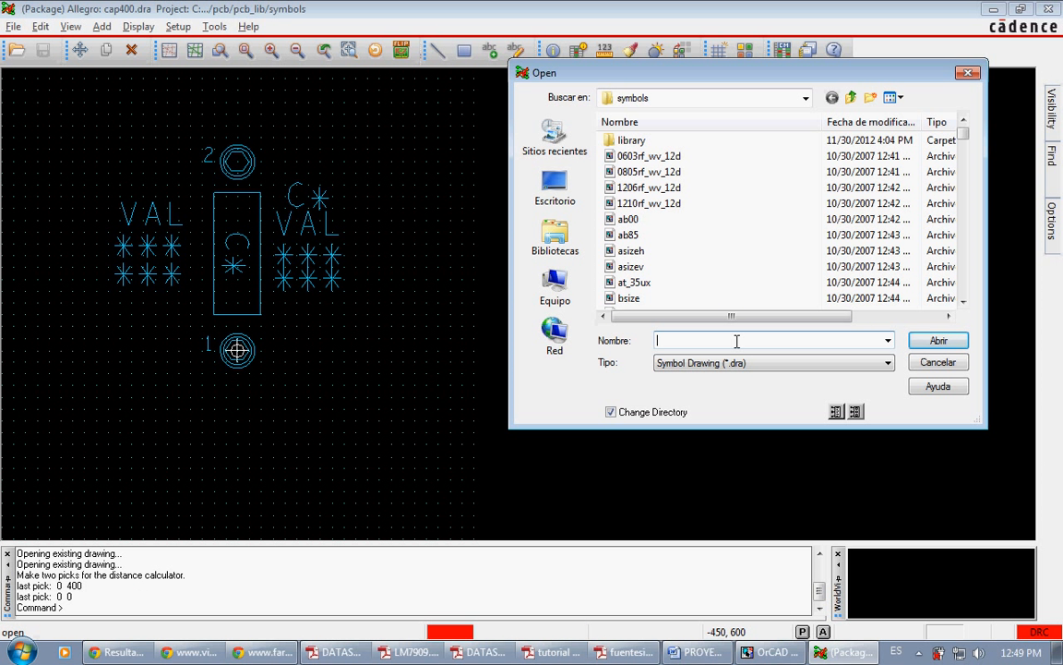
type("jumper")
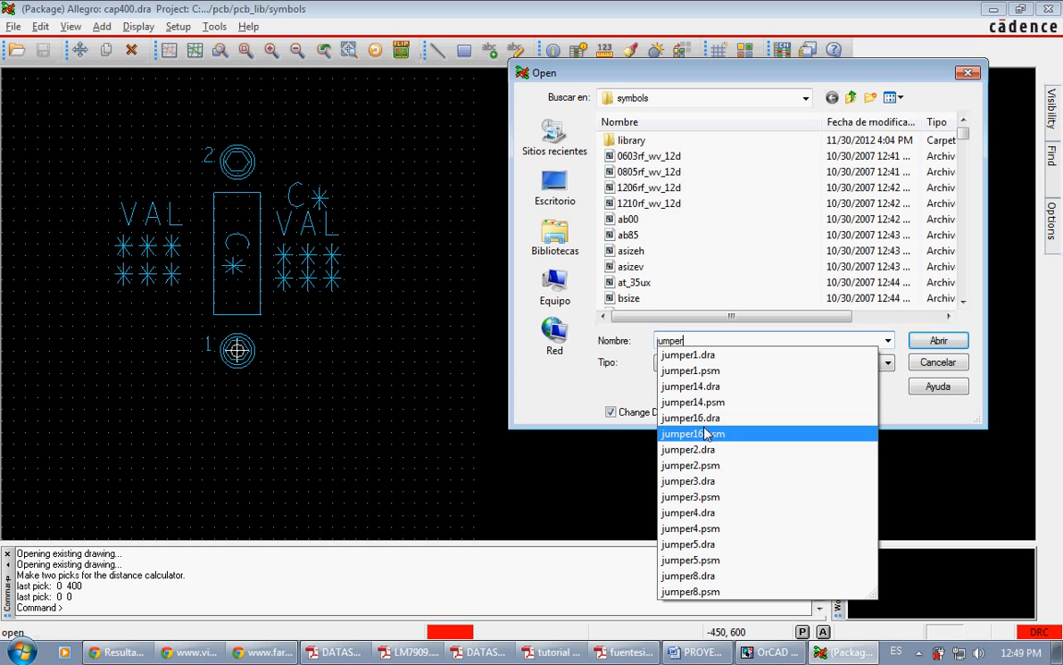
left_click(694, 480)
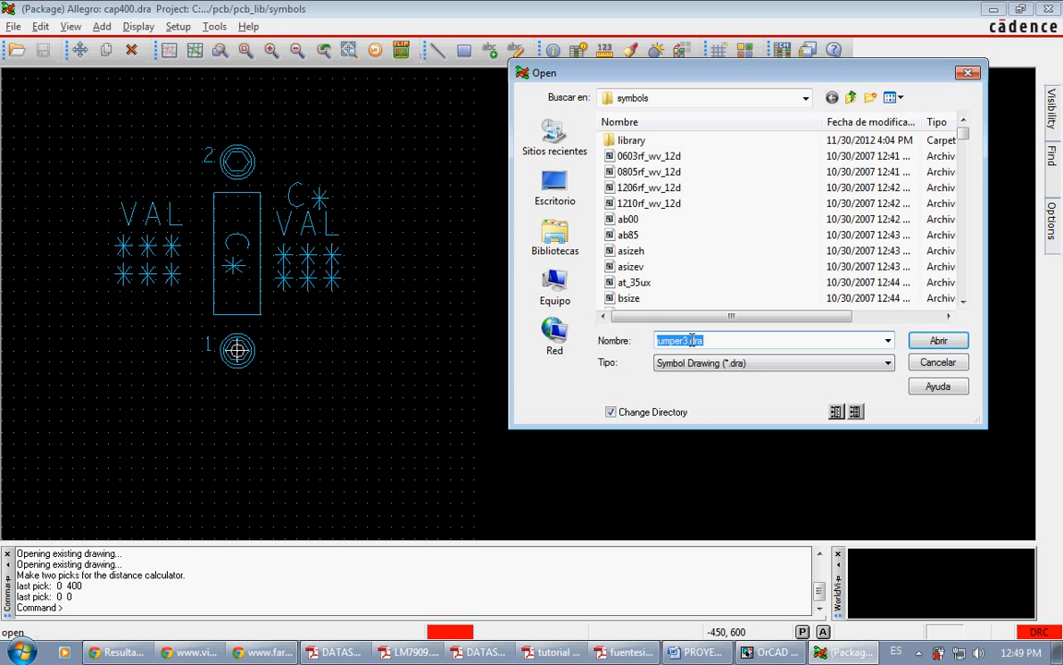
left_click(928, 343)
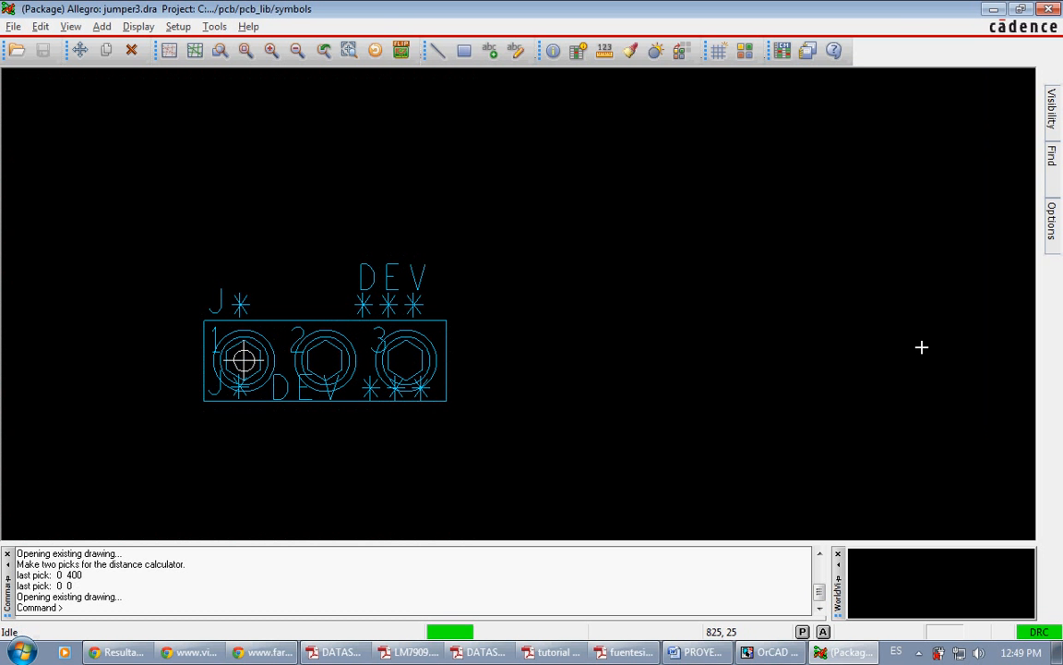
Step: Measure the centre-to-centre distance between pins 1 and 2 of the jumper3 footprint
left_click(604, 50)
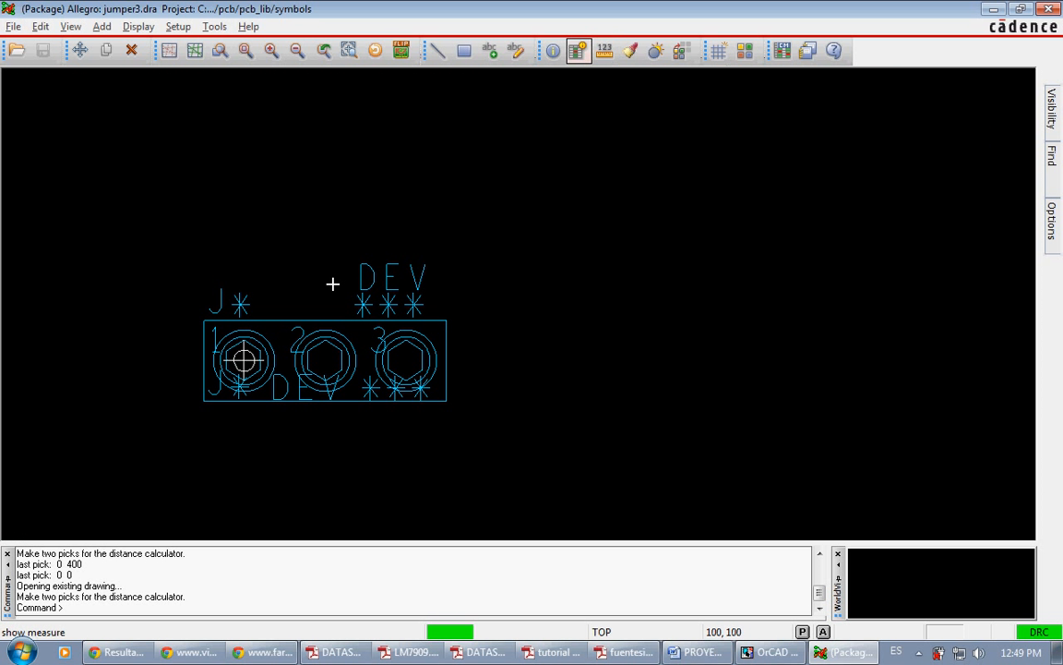
left_click(245, 358)
left_click(317, 358)
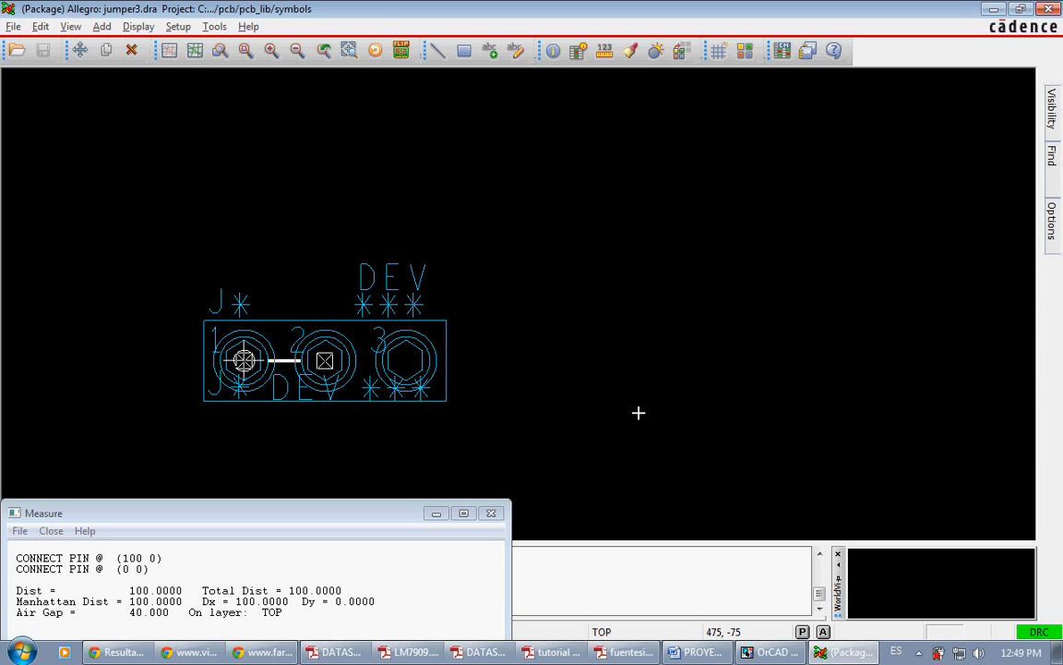
Step: Switch to OrCAD Capture, edit the properties of regulators J1A and J1B together, and set their PCB footprint to jumper3
left_click(771, 652)
left_click(397, 192)
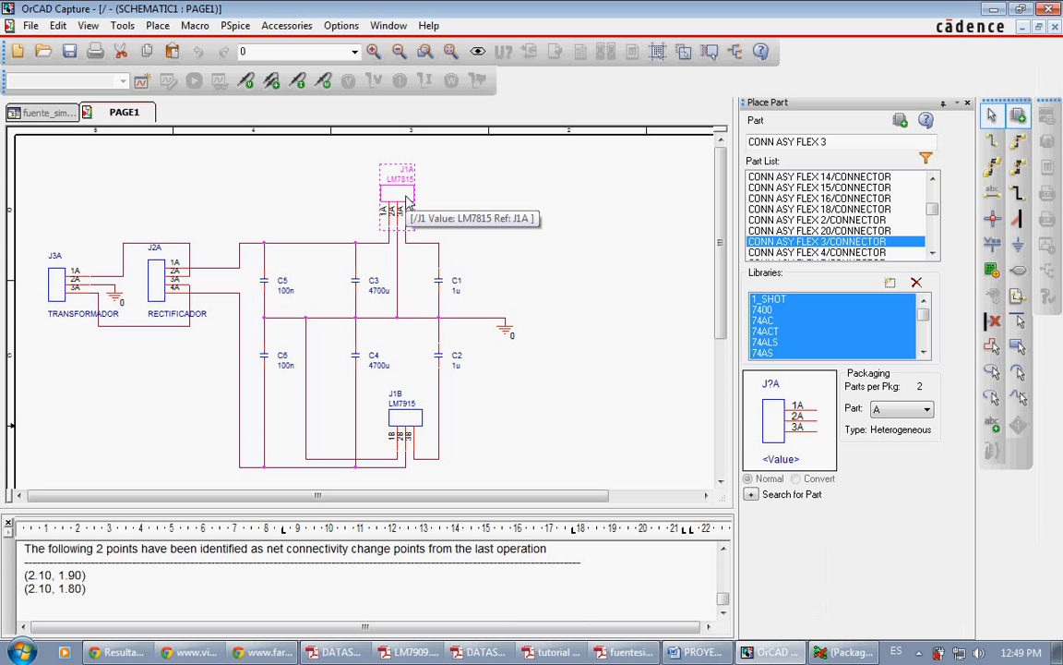
right_click(413, 412)
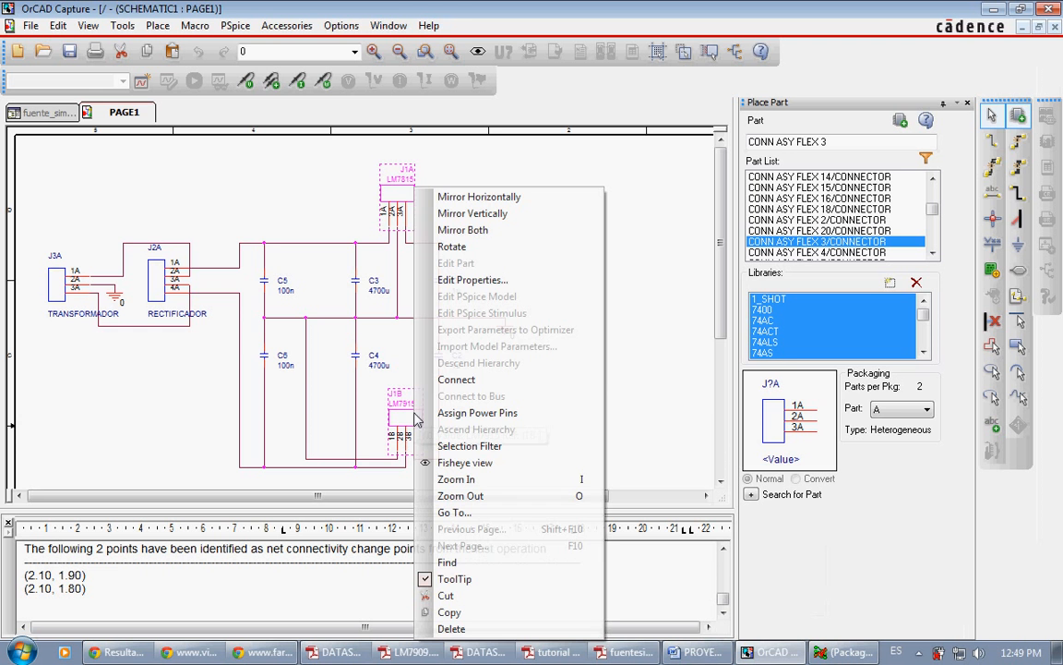
left_click(457, 277)
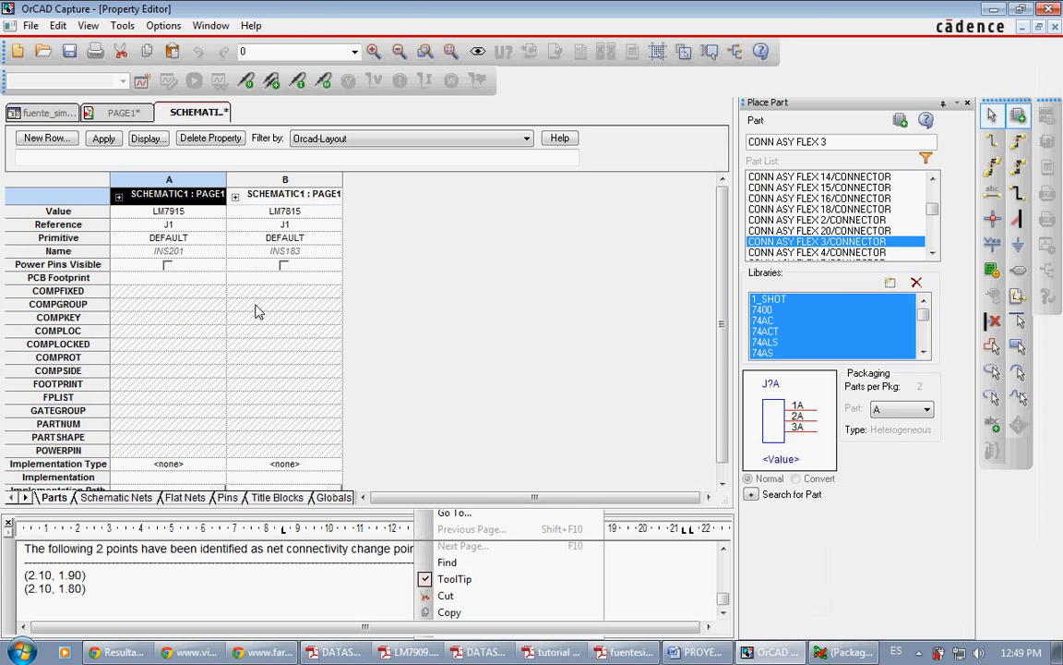
left_click(81, 278)
right_click(74, 278)
left_click(102, 363)
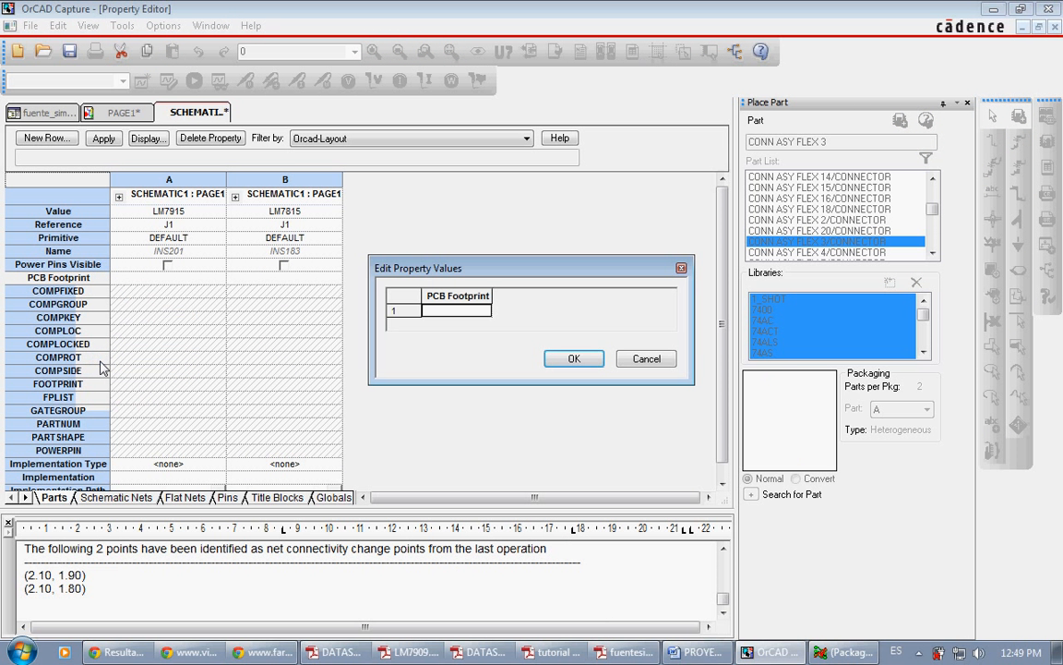
type("jumper3")
key("Return")
Step: Save the footprint change for the two regulators and close the property editor
right_click(221, 112)
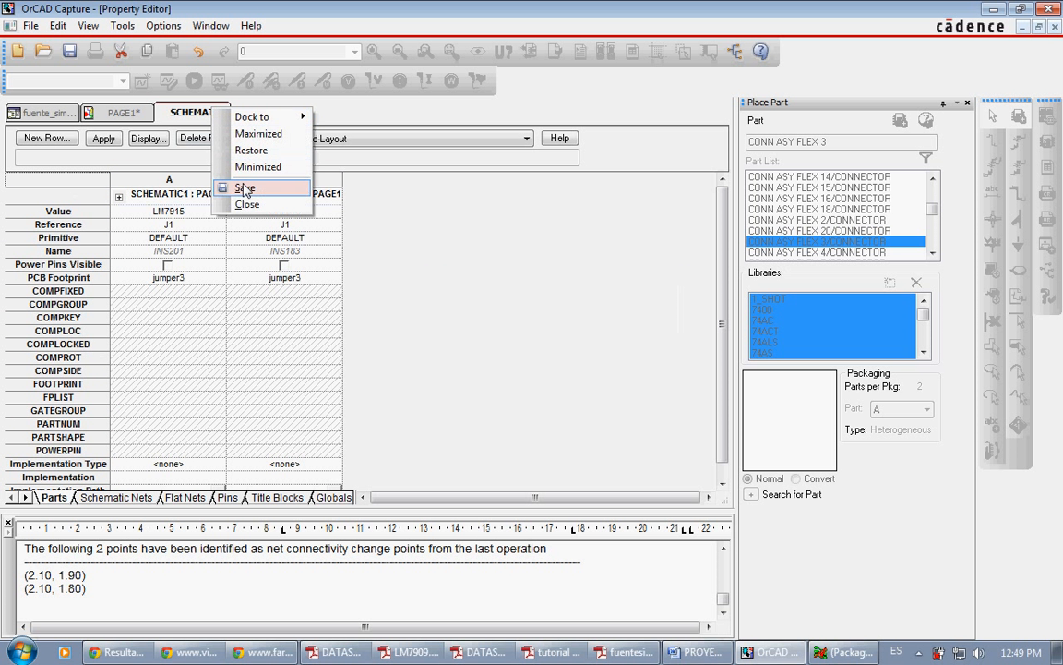
left_click(241, 182)
right_click(205, 119)
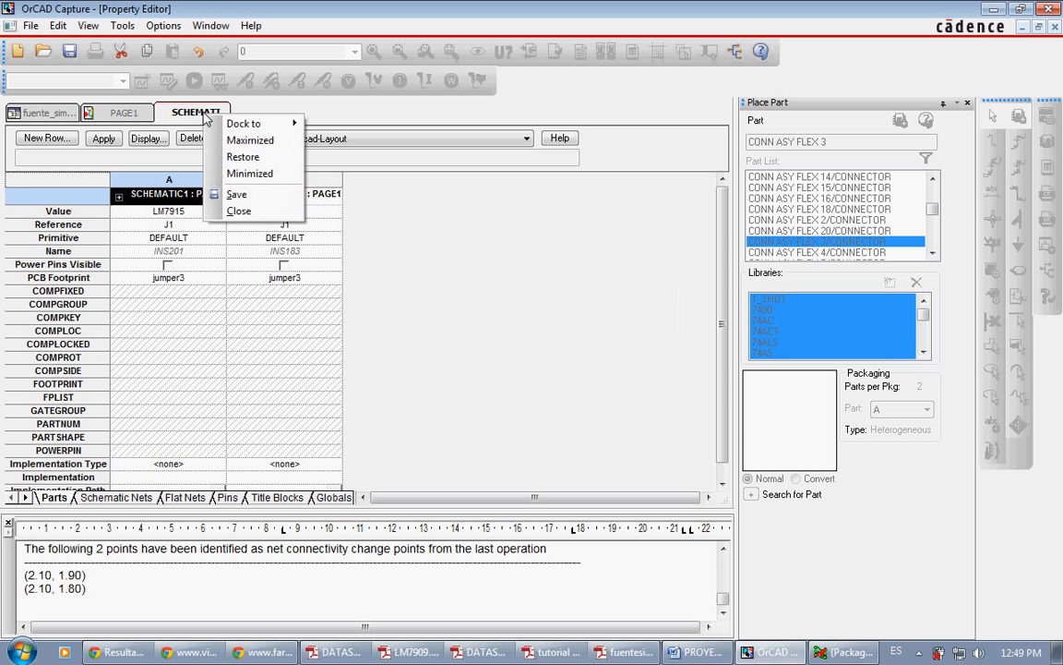
left_click(238, 209)
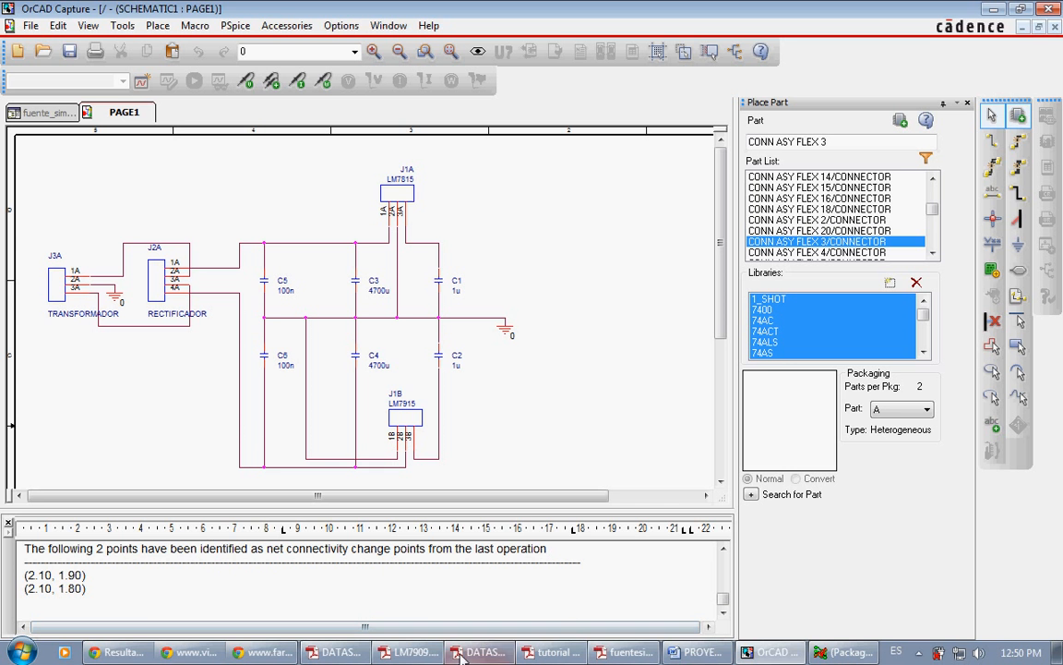
Step: Switch to Adobe Reader and examine the PBL package drawing and dimension table in the 4.0A bridge rectifier datasheet
mouse_move(476, 655)
left_click(475, 563)
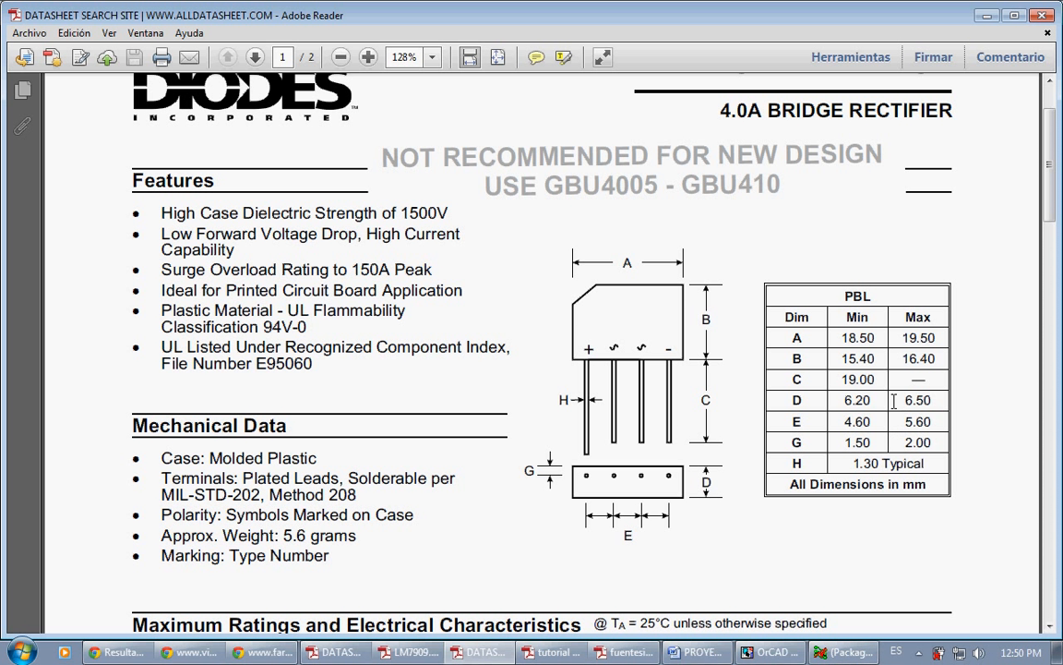
Step: Switch to Allegro and open the rectificadorPBL405.dra footprint drawing from the symbols folder
key("alt+Tab")
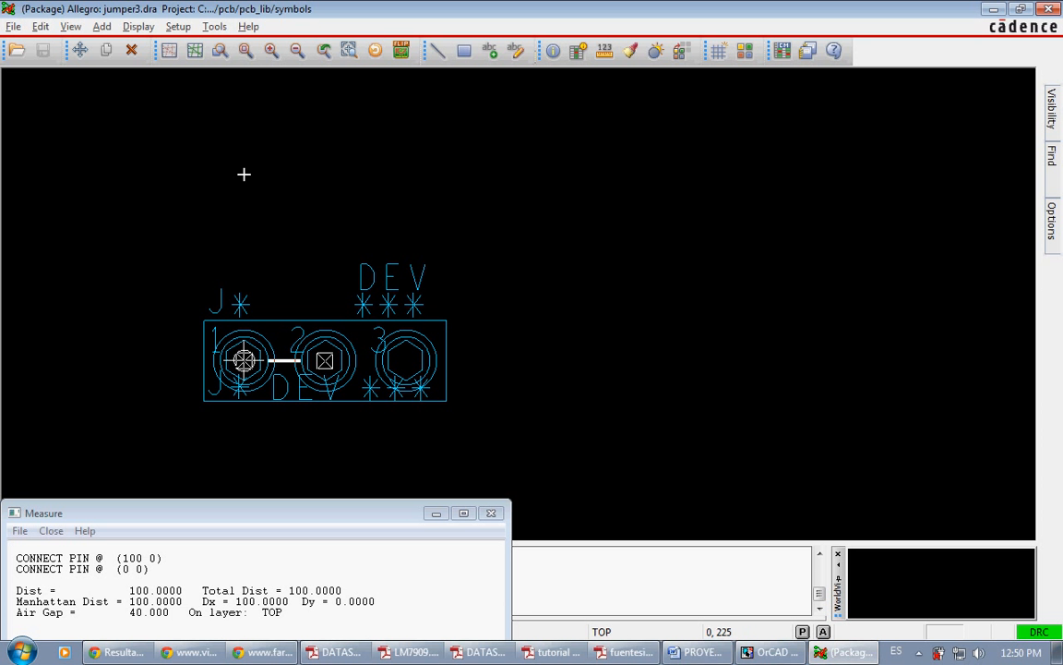
left_click(17, 50)
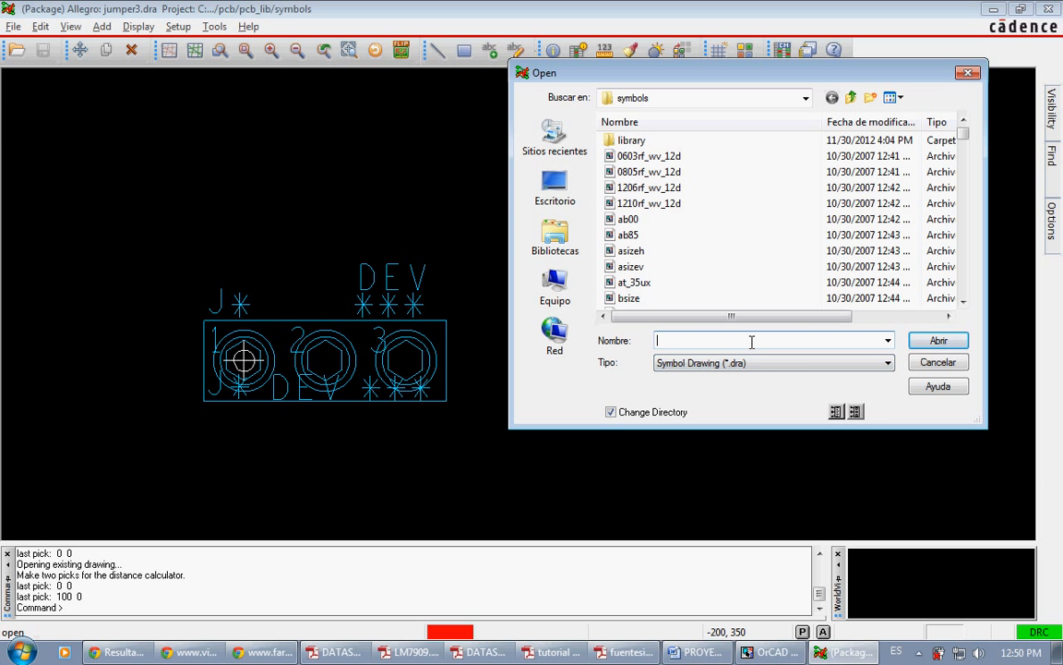
type("rec")
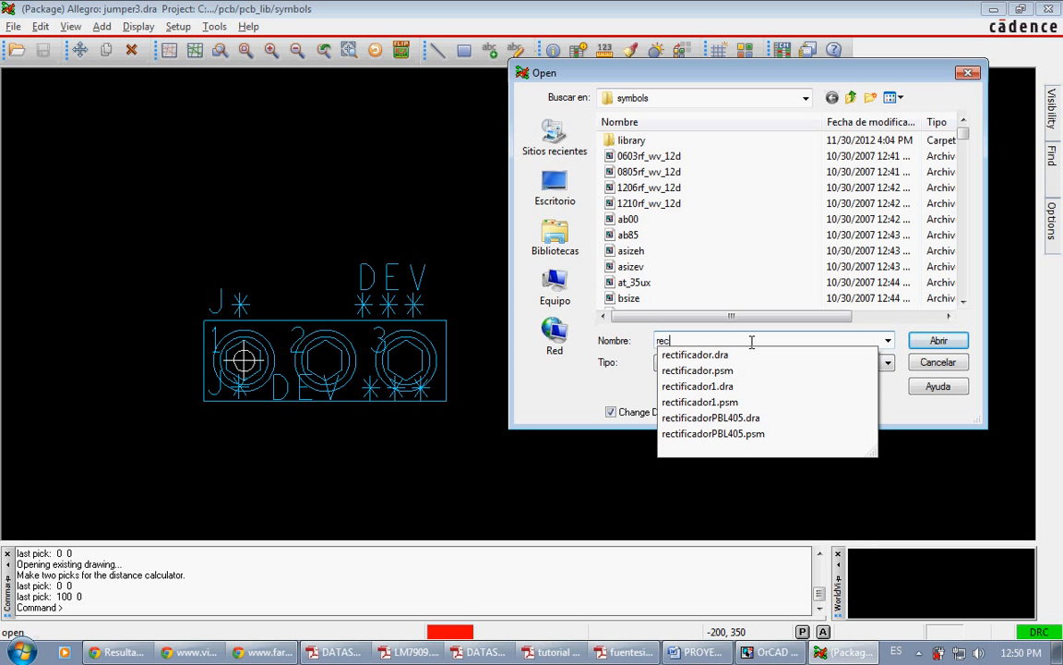
key("Down")
key("Down")
key("Down")
key("Down")
key("Down")
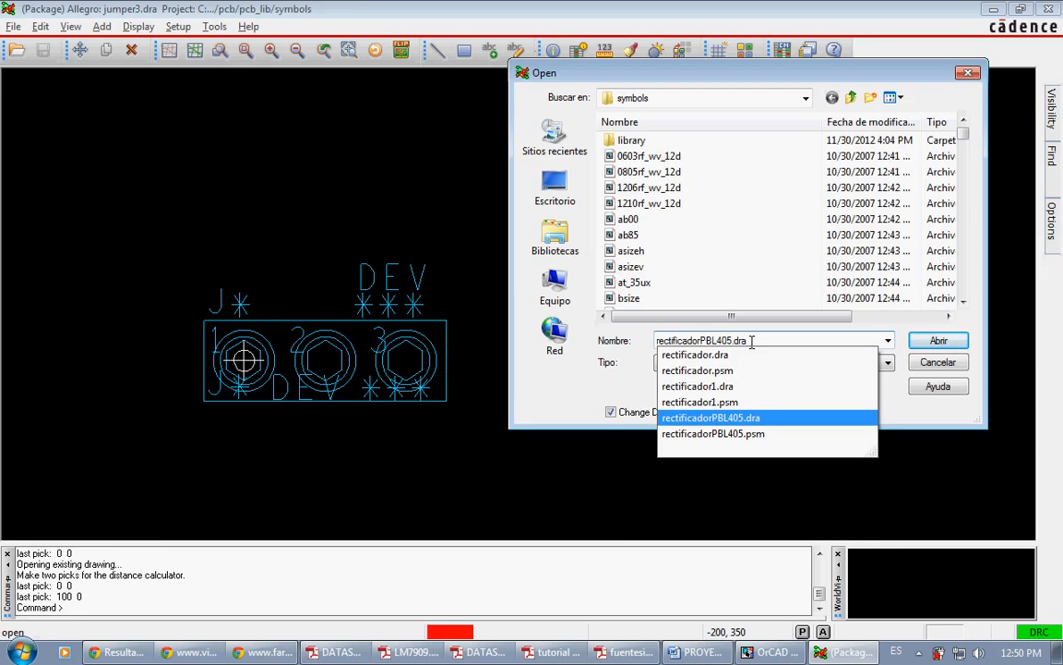
key("Return")
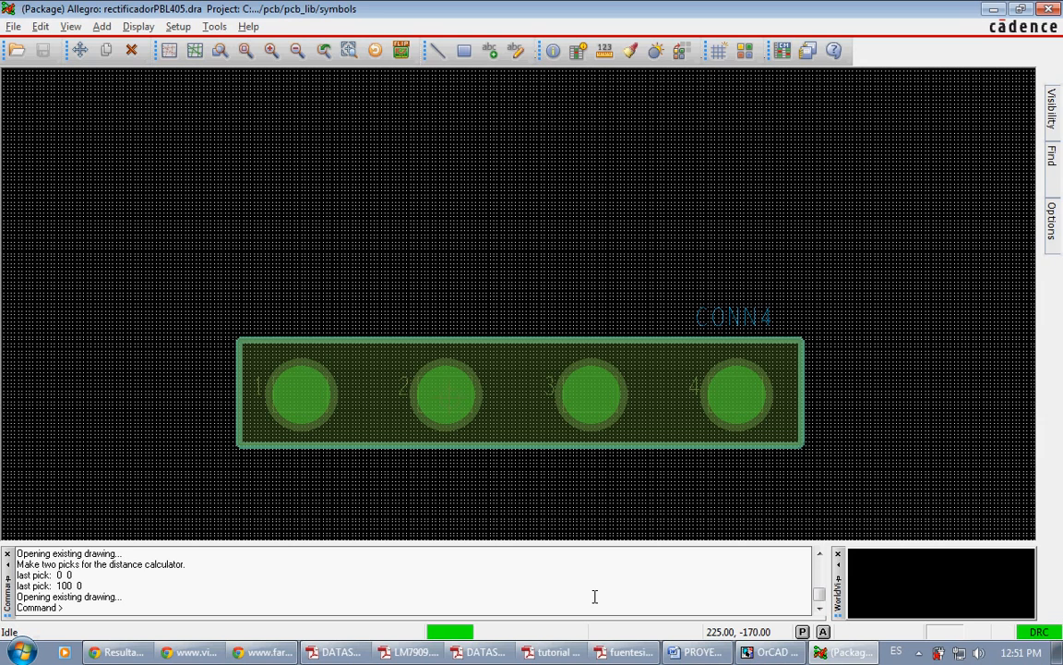
Step: Preview Chapter 8, Making and Editing Footprints, in tutorial pcb designer.pdf and return to the rectifier footprint
left_click(551, 652)
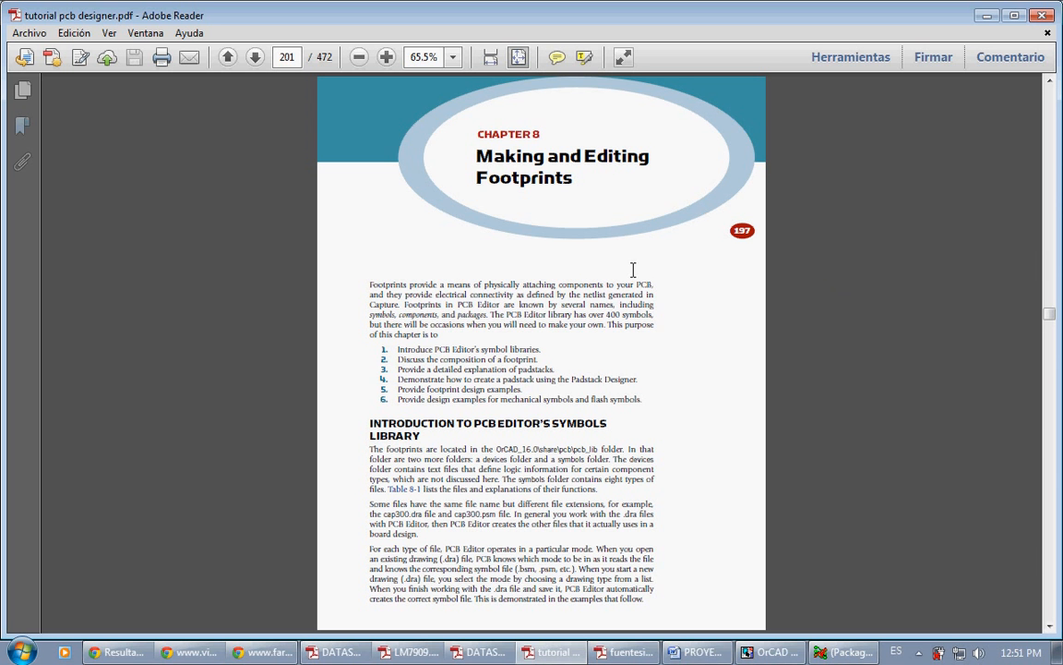
left_click(558, 659)
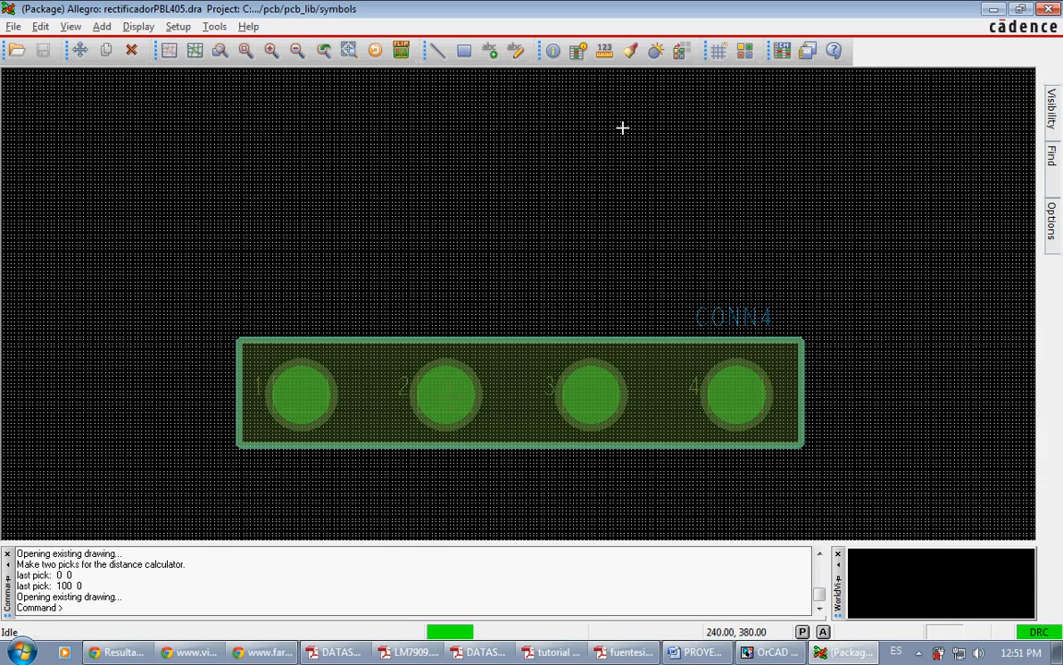
Step: Measure the distance between pins 1 and 2 of the rectificadorPBL405 footprint and compare it with dimension E in the Adobe Reader rectifier datasheet
left_click(603, 50)
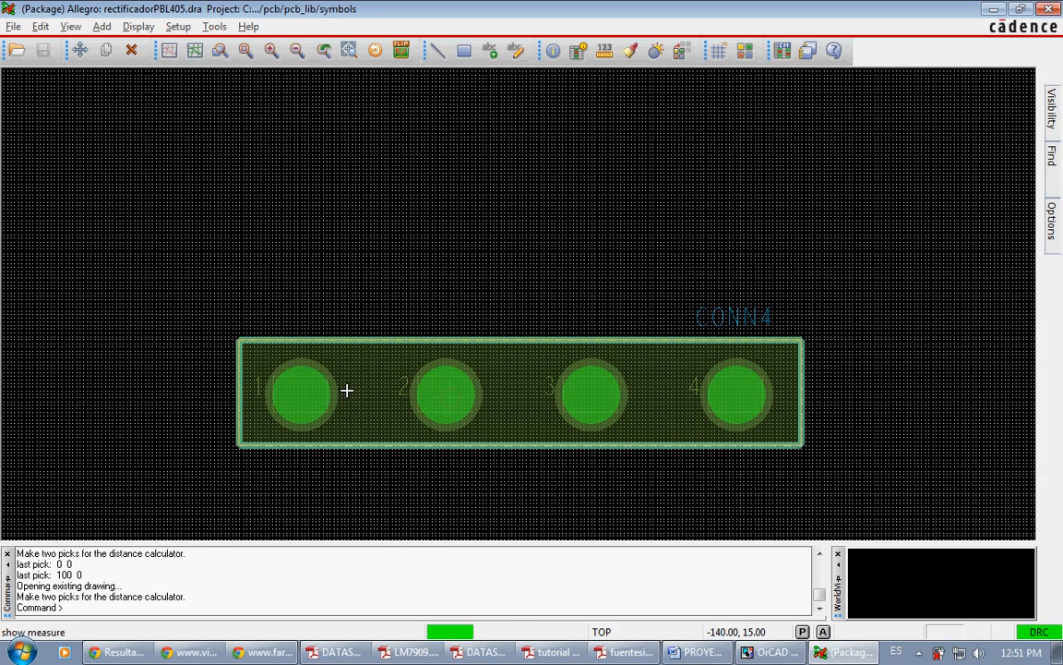
left_click(311, 395)
left_click(446, 392)
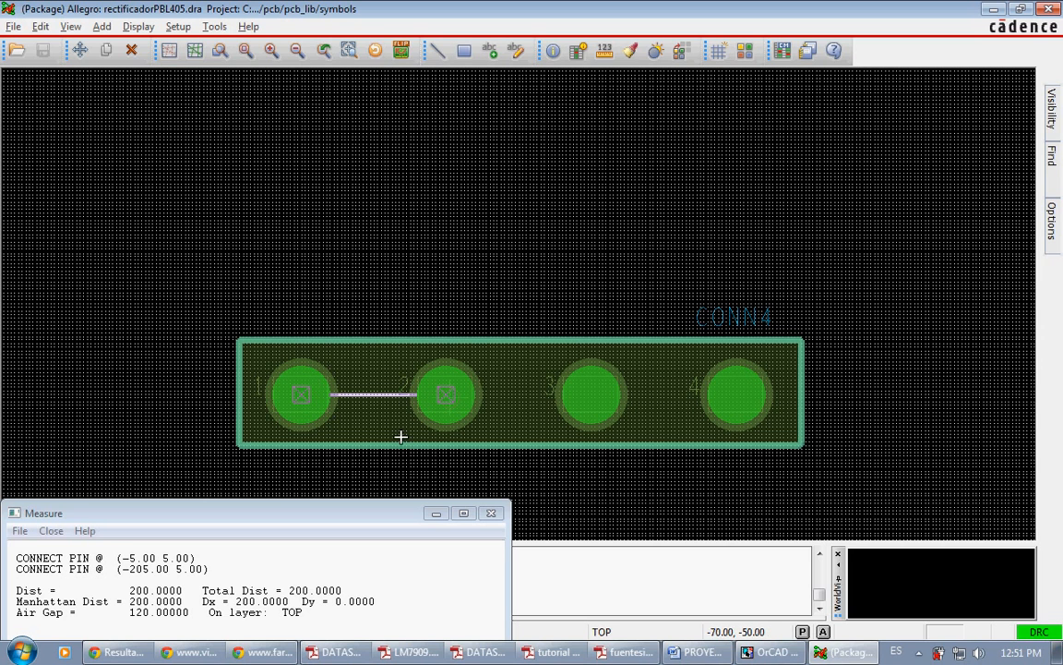
left_click(469, 652)
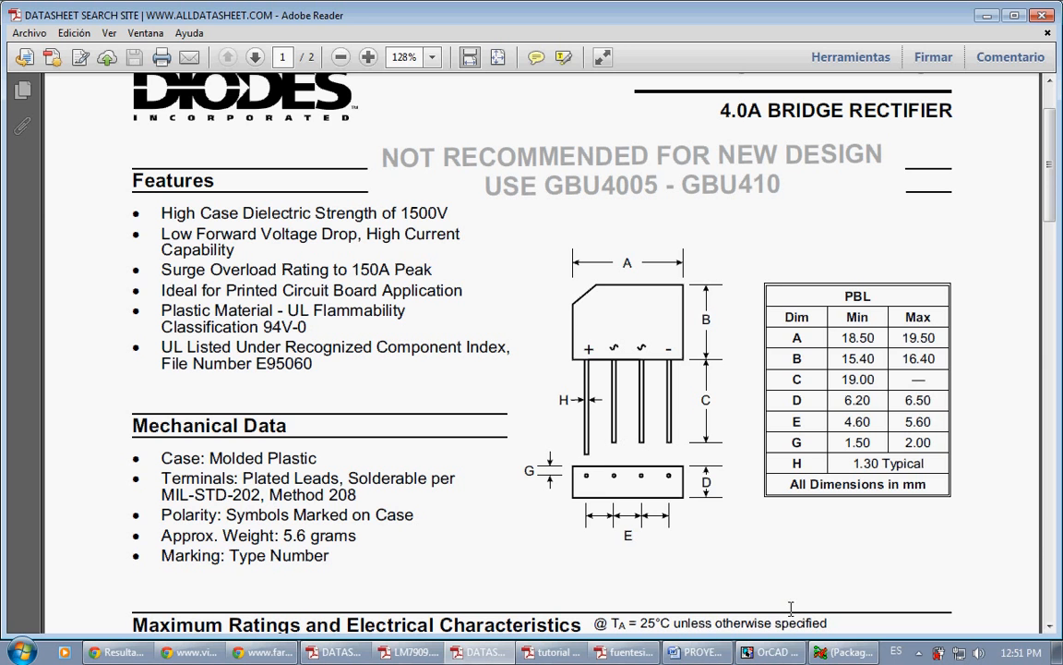
Step: Switch to Allegro, copy the name rectificadorPBL405 without its extension from the file-opening dialog, and cancel the dialog
left_click(844, 652)
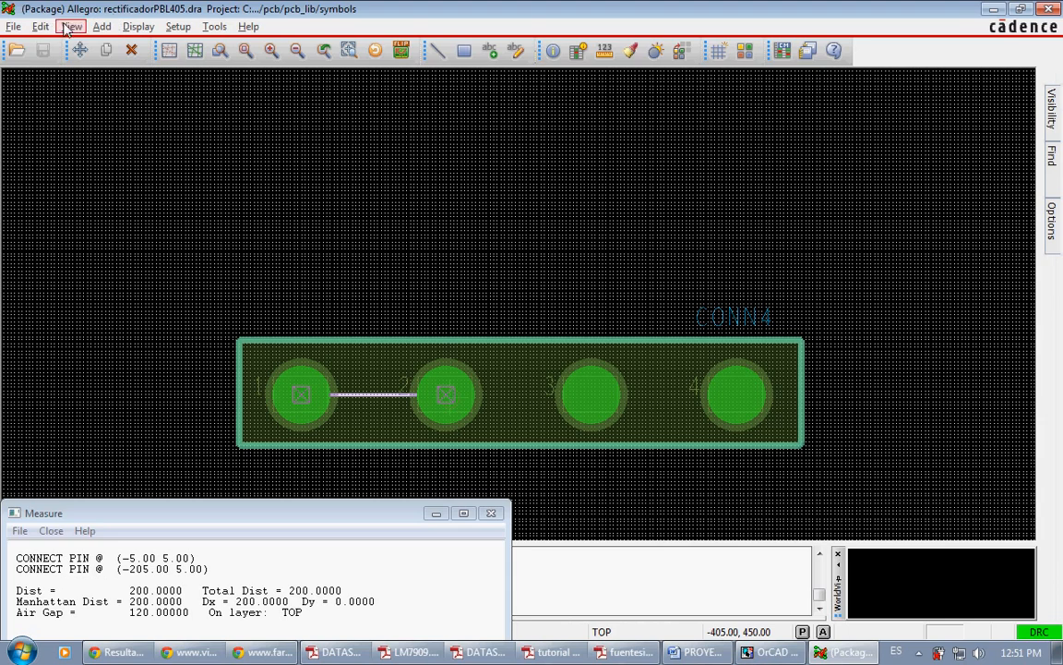
left_click(16, 50)
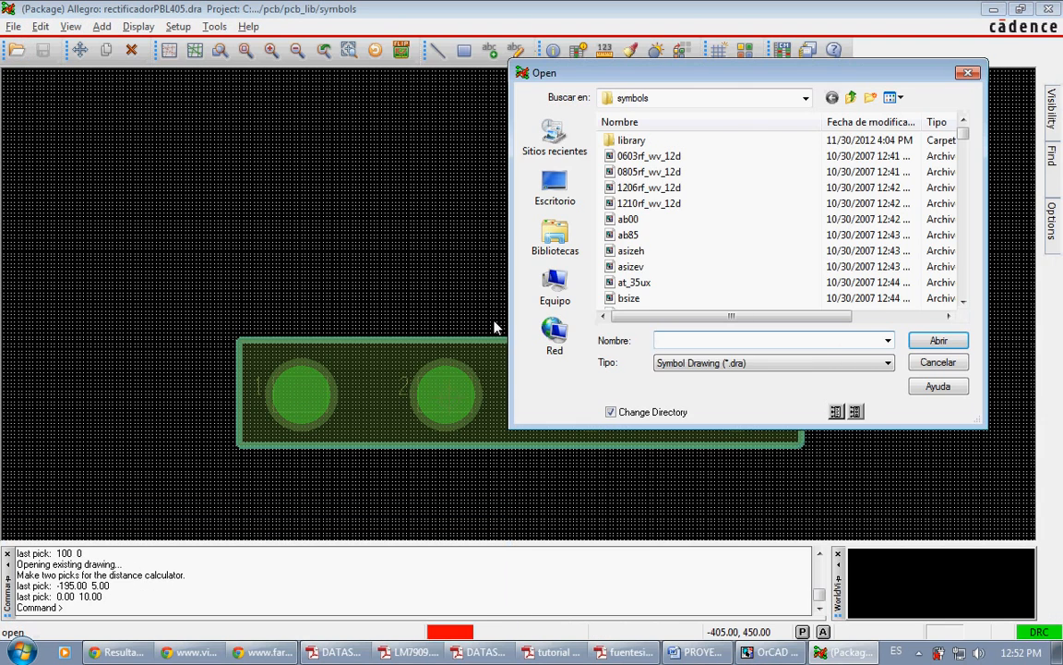
type("re")
key("Down")
key("Down")
key("Down")
key("Down")
key("Down")
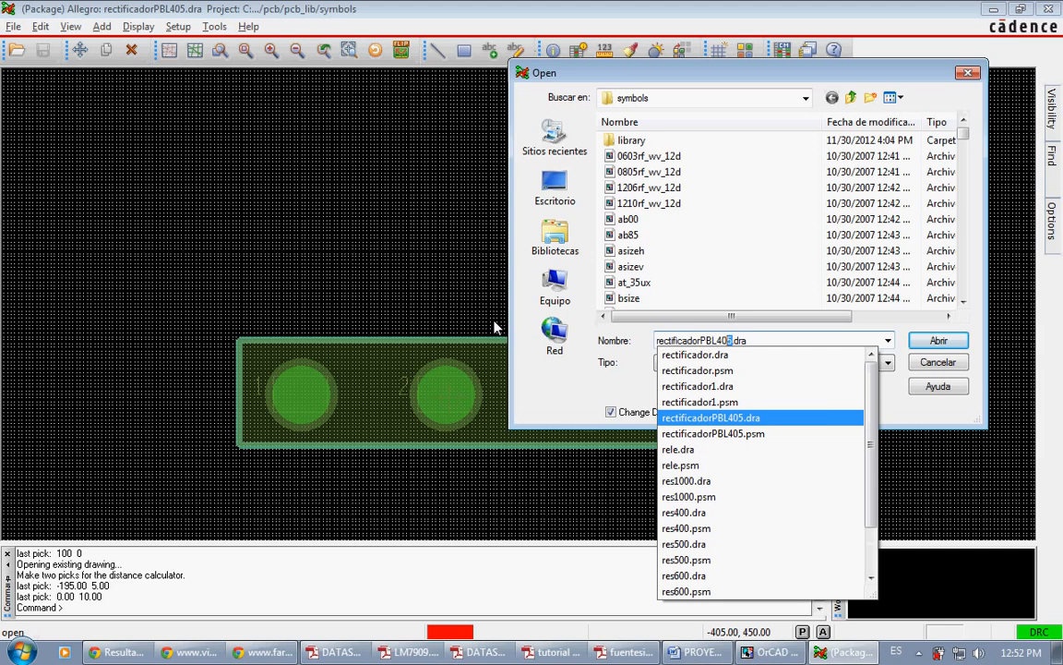
key("shift+Left")
key("shift+Left")
key("shift+Left")
key("shift+Left")
key("shift+Left")
key("shift+Left")
key("shift+Left")
key("shift+Left")
key("shift+Left")
key("shift+Left")
key("shift+Left")
key("shift+Left")
key("shift+Left")
key("shift+Left")
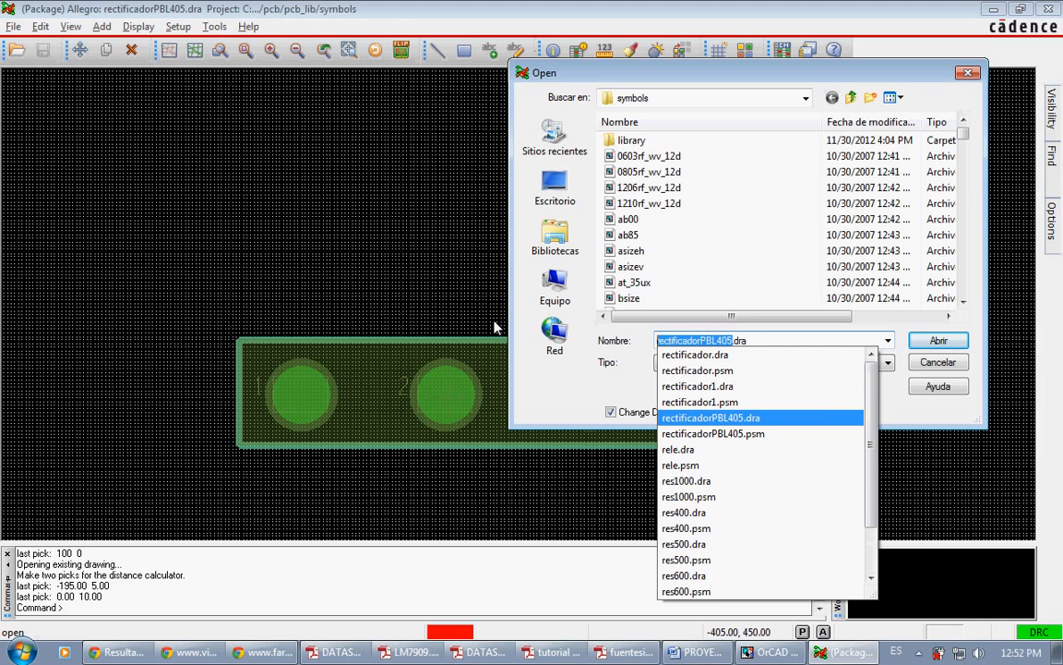
left_click(920, 361)
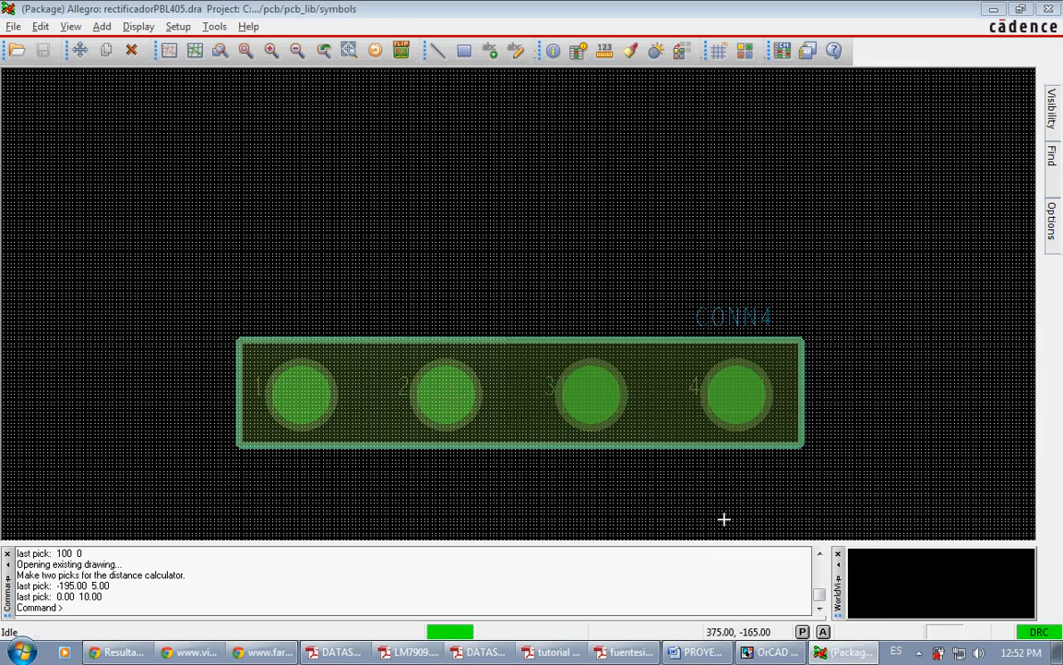
Step: Switch to OrCAD Capture, edit the properties of rectifier J2A, and set its PCB footprint to the copied name rectificadorPBL405
key("alt+Tab")
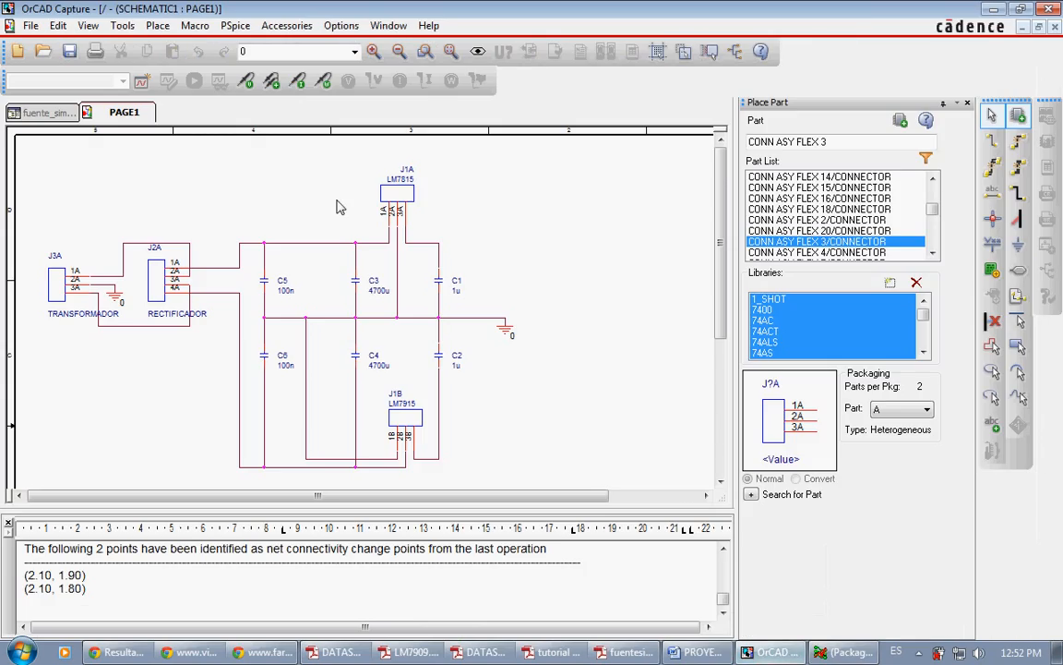
left_click(165, 268)
right_click(165, 268)
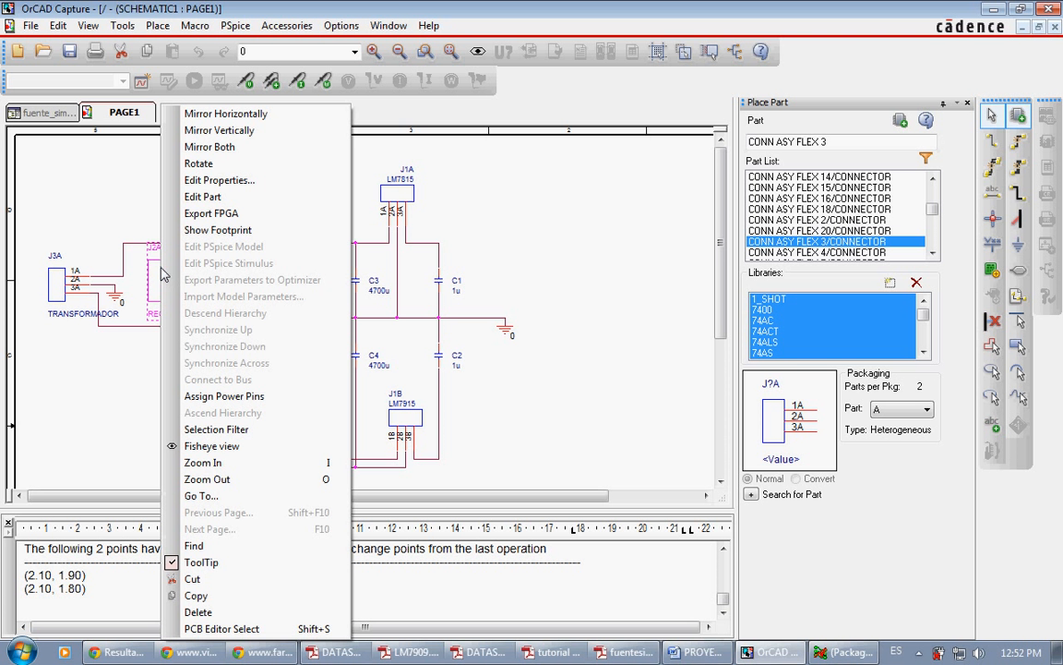
left_click(203, 182)
left_click(115, 279)
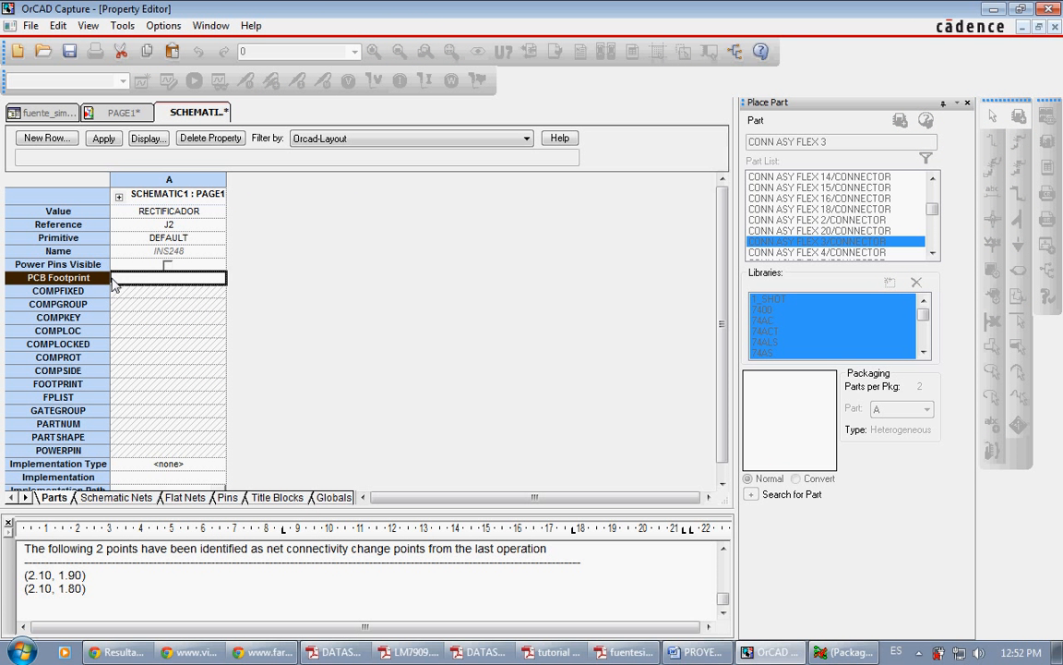
right_click(116, 283)
left_click(139, 307)
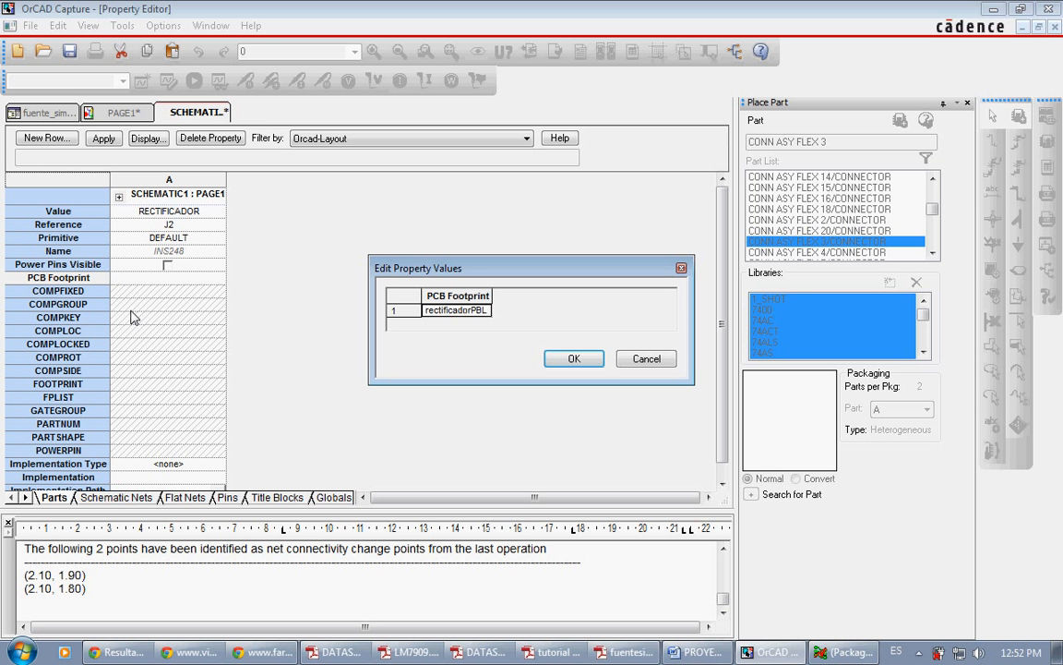
key("Return")
Step: Save the rectifier's property changes and close its property editor to return to the schematic page
right_click(210, 111)
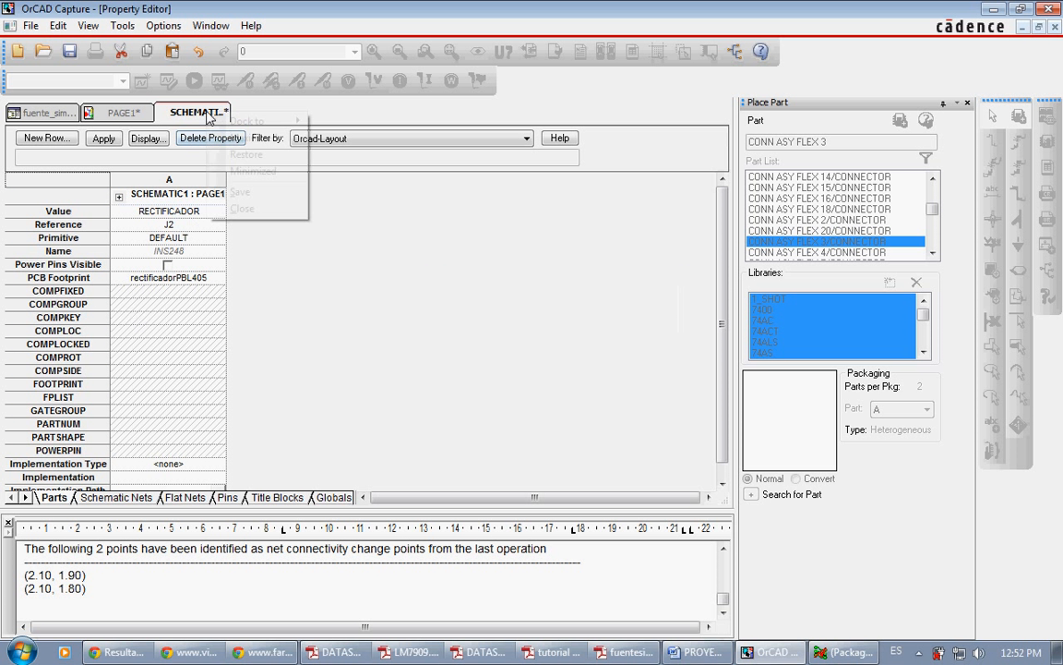
left_click(239, 191)
right_click(203, 112)
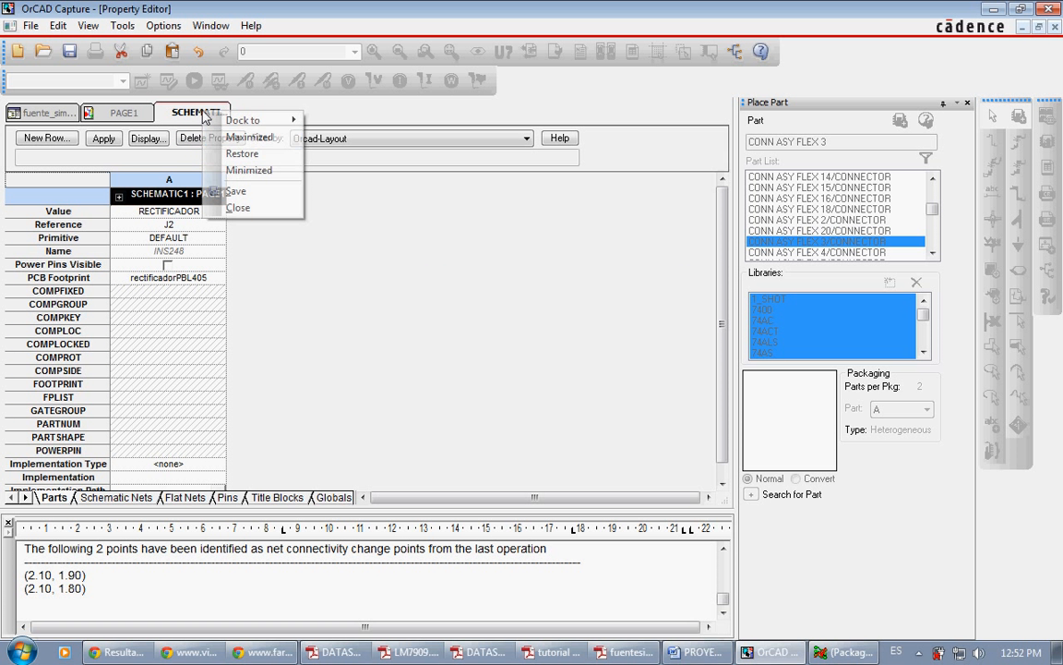
left_click(237, 209)
left_click(258, 190)
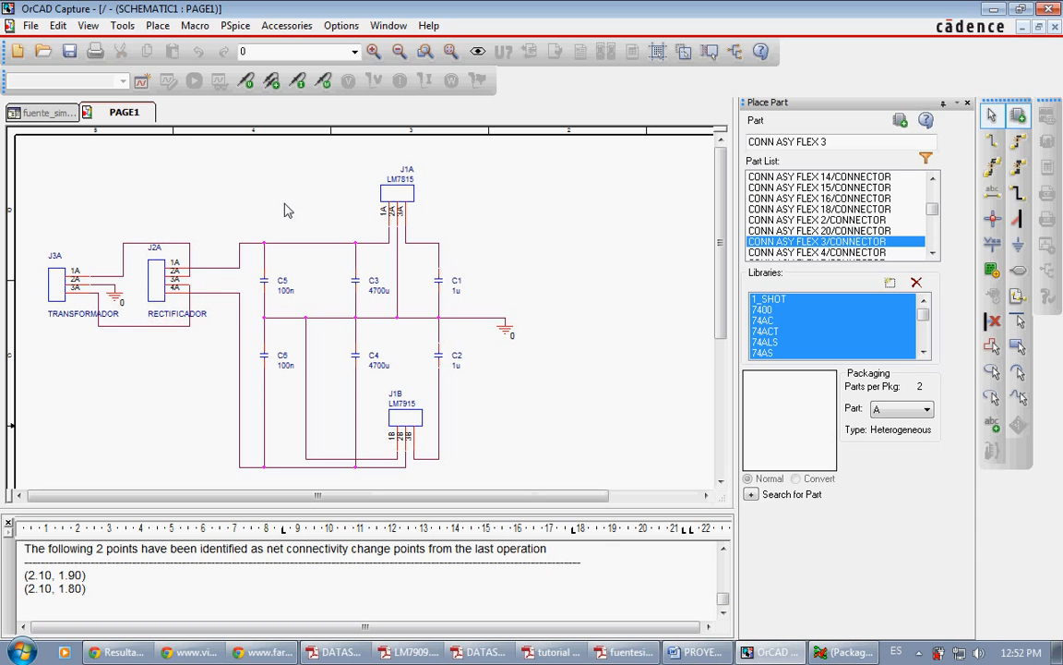
Step: Select transformer connector J3A, switch to Allegro, and open the footprint drawing conn3.dra
left_click(61, 277)
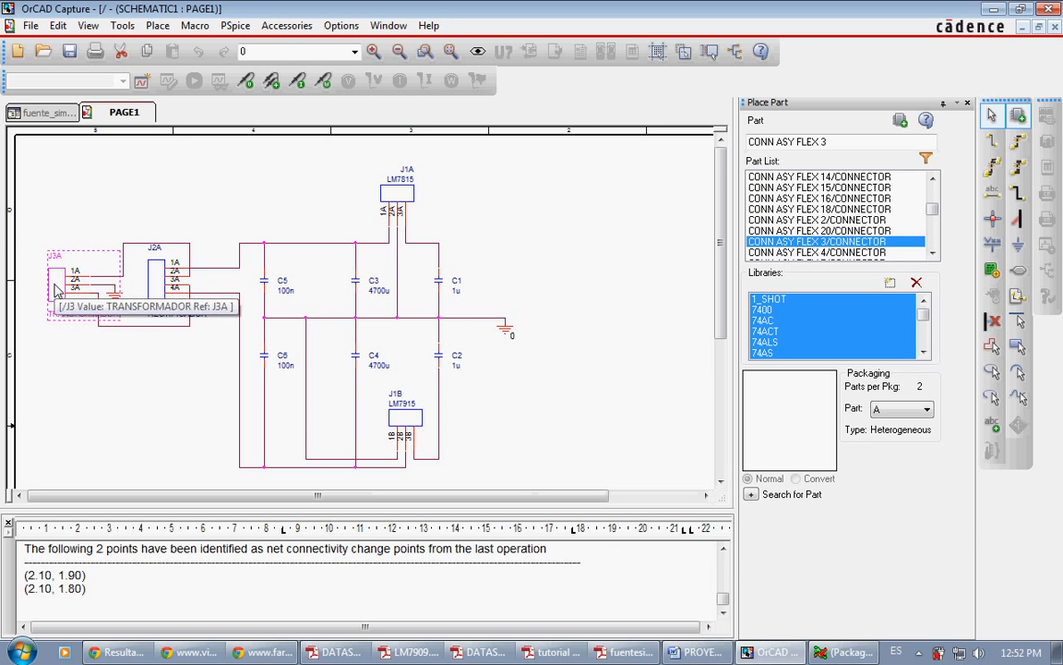
left_click(844, 651)
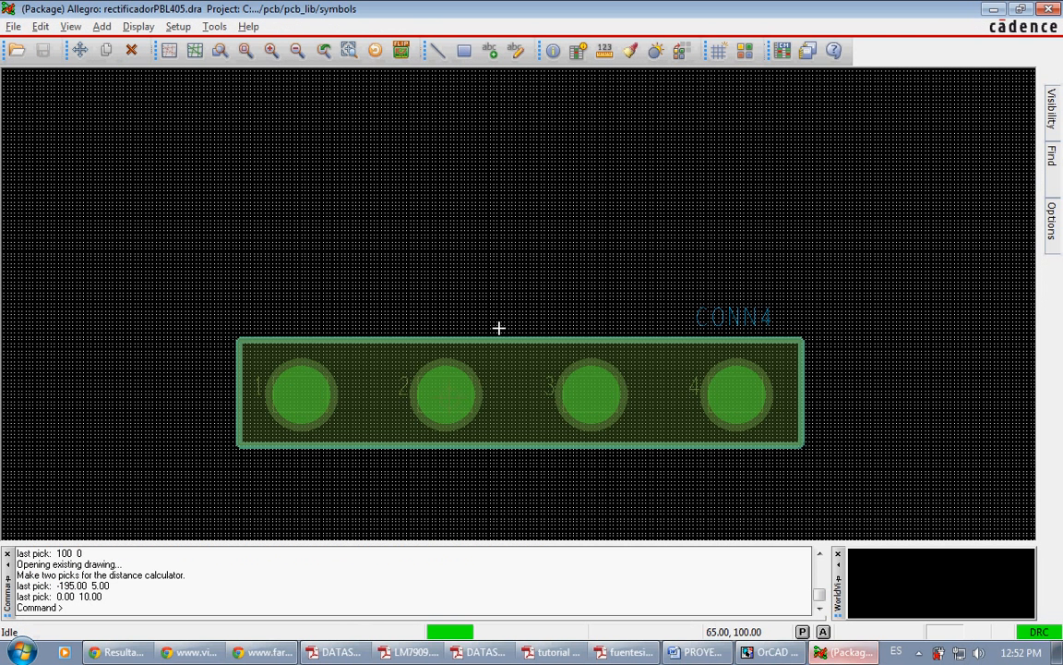
left_click(17, 51)
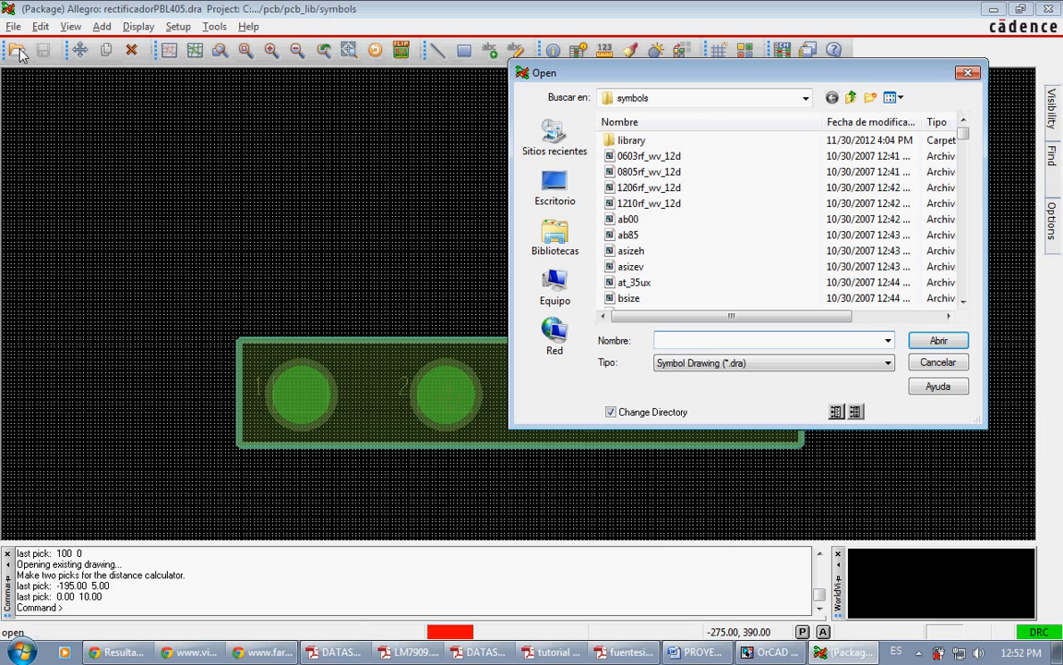
type("conn3")
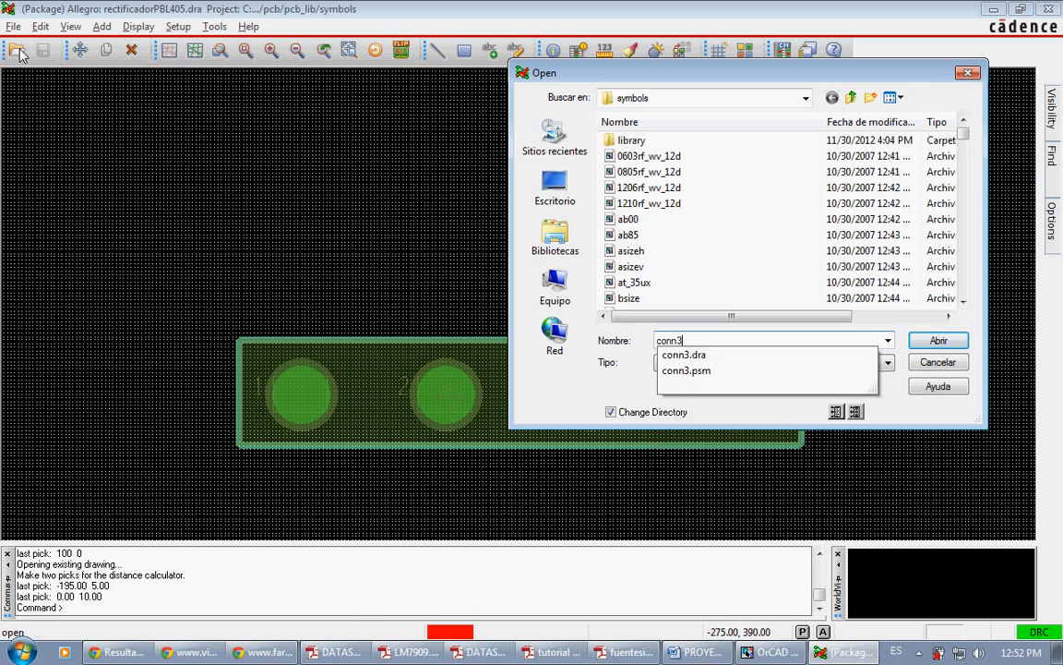
key("Down")
key("Return")
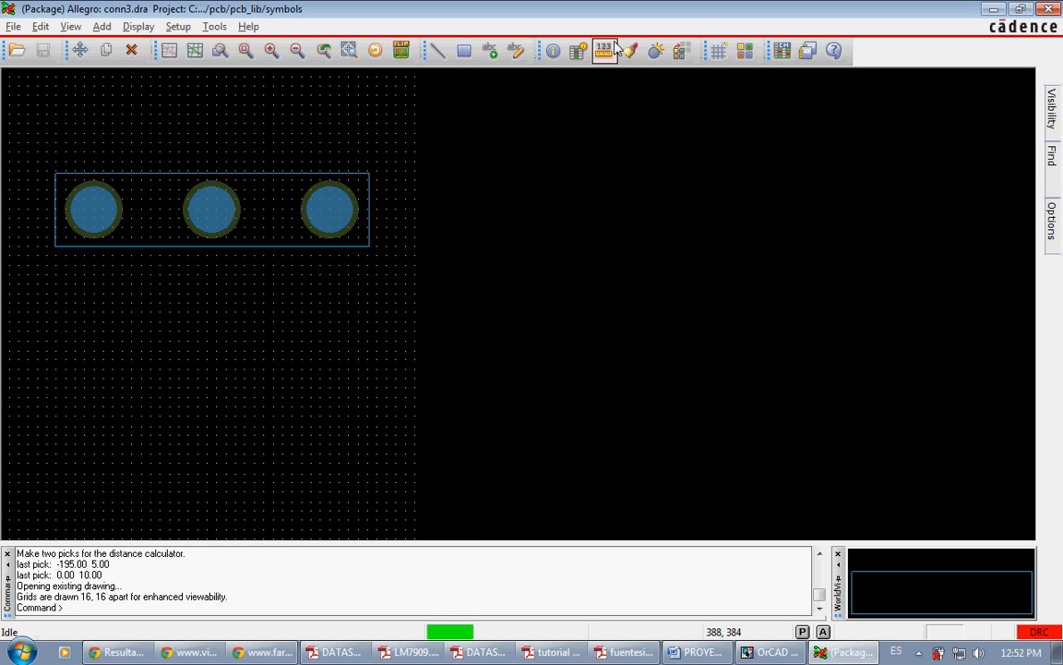
Step: Measure the distance between the first two pins of the conn3 footprint and check the three-pin terminal block photo in Chrome
left_click(553, 50)
left_click(94, 210)
left_click(211, 210)
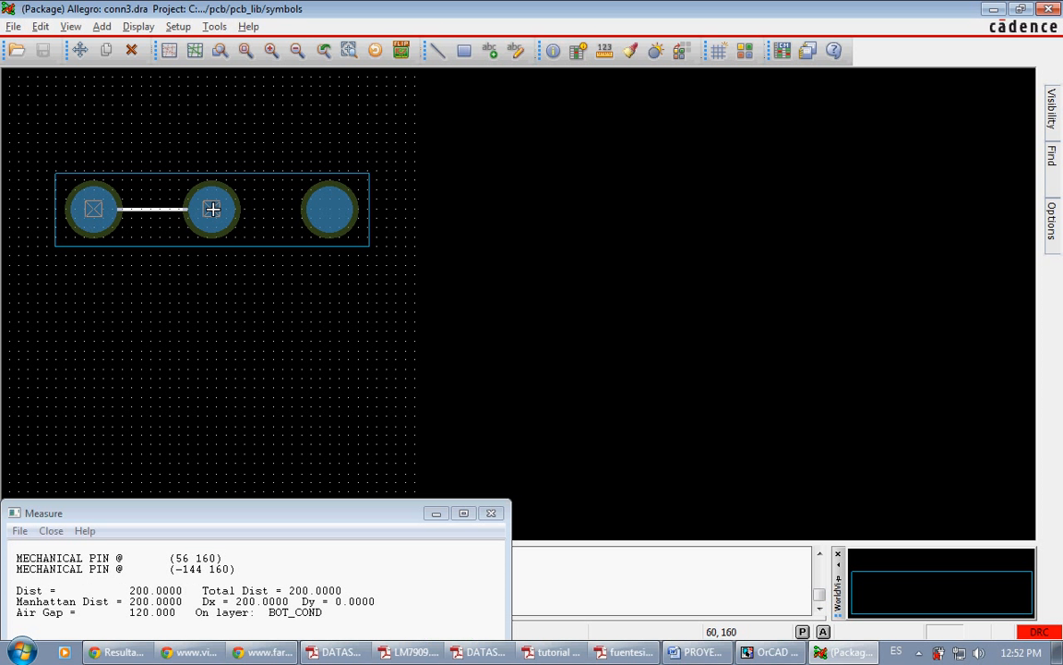
left_click(118, 652)
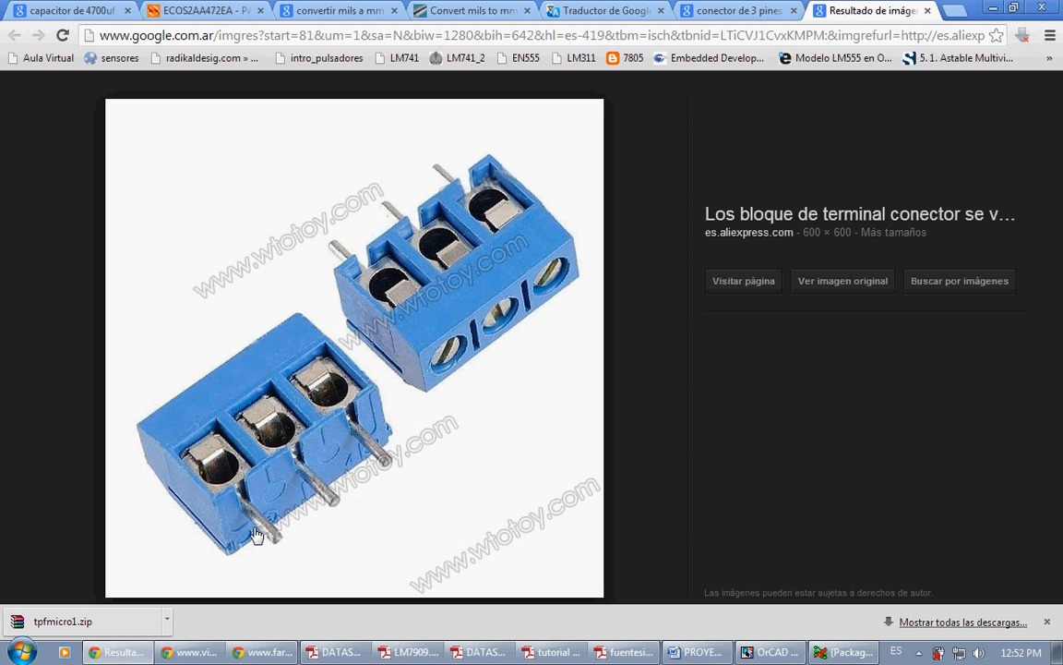
left_click(118, 651)
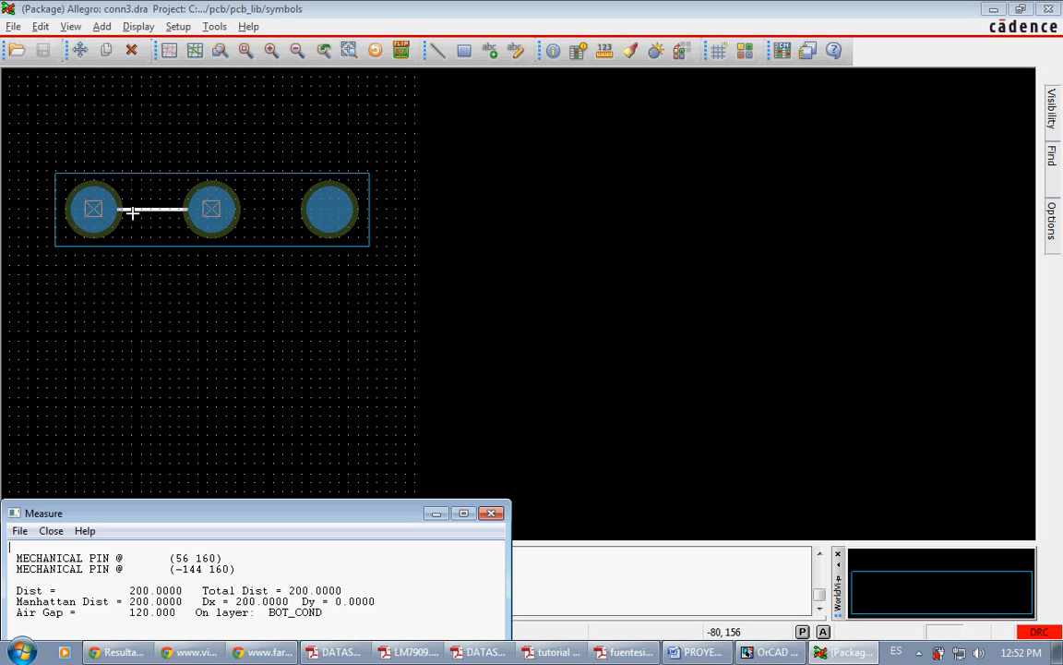
left_click_drag(129, 589, 146, 581)
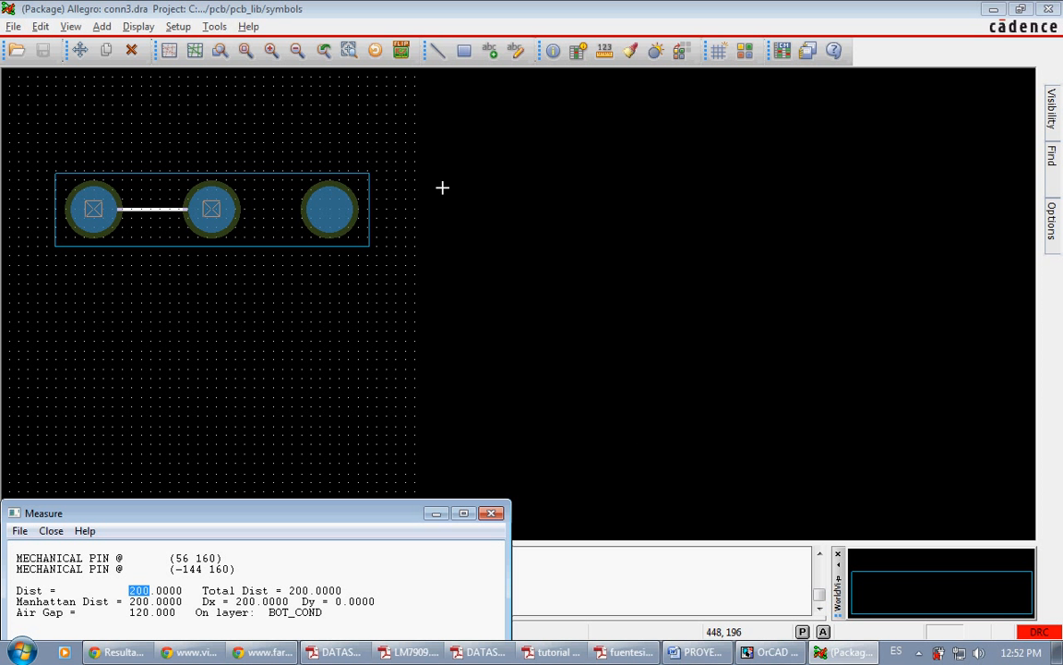
Step: Switch to OrCAD Capture, edit the properties of transformer connector J3A, and set its PCB footprint to conn3
left_click(770, 652)
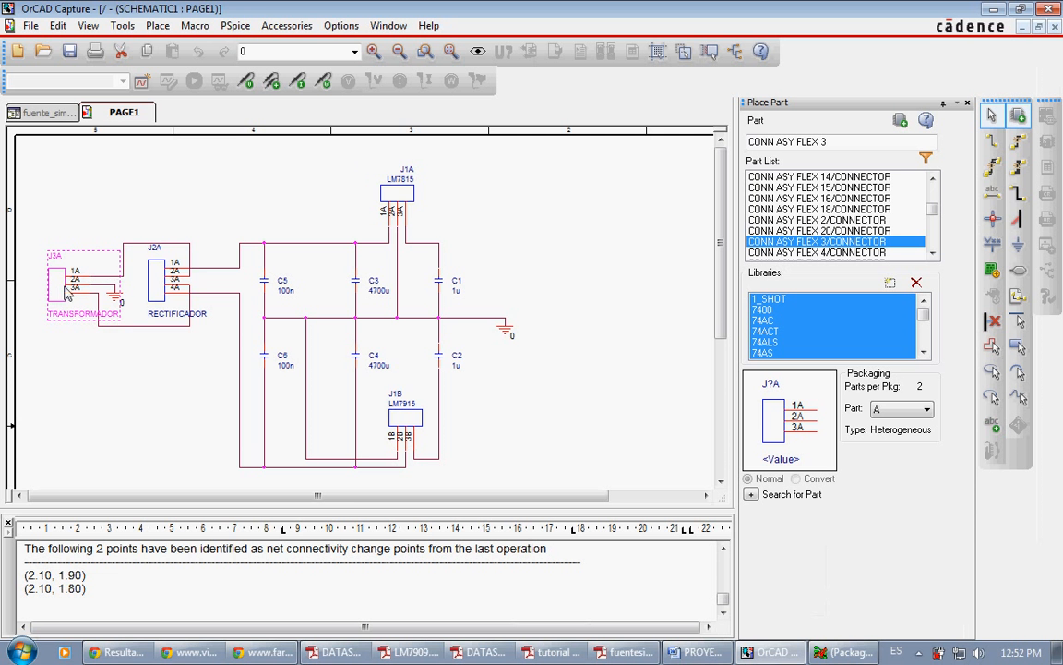
right_click(57, 292)
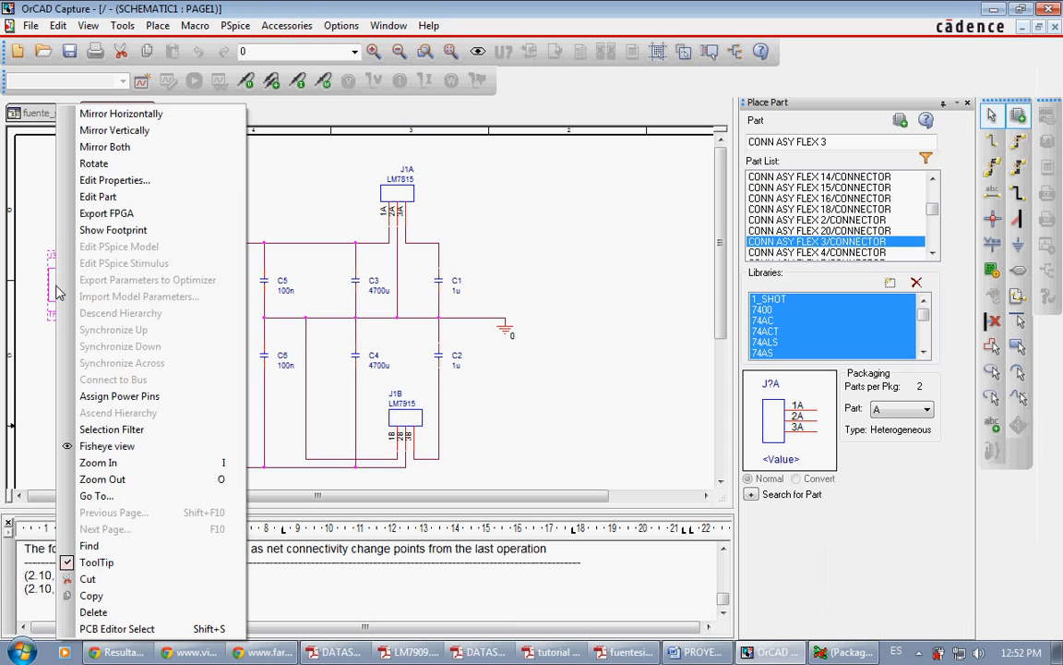
left_click(129, 162)
left_click(81, 277)
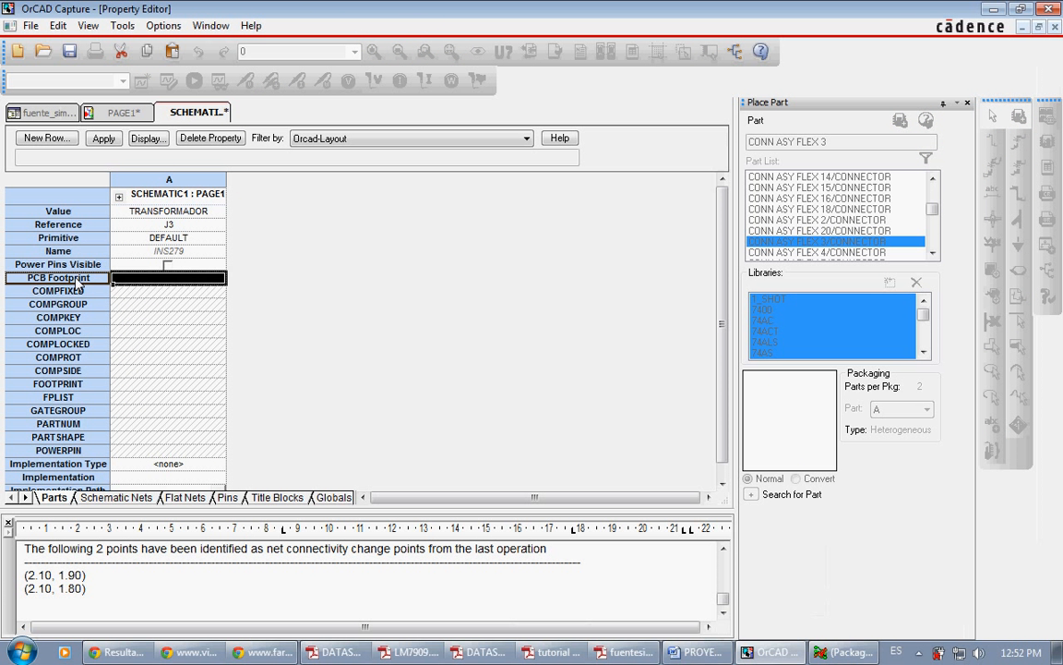
right_click(74, 278)
left_click(97, 327)
type("conn3")
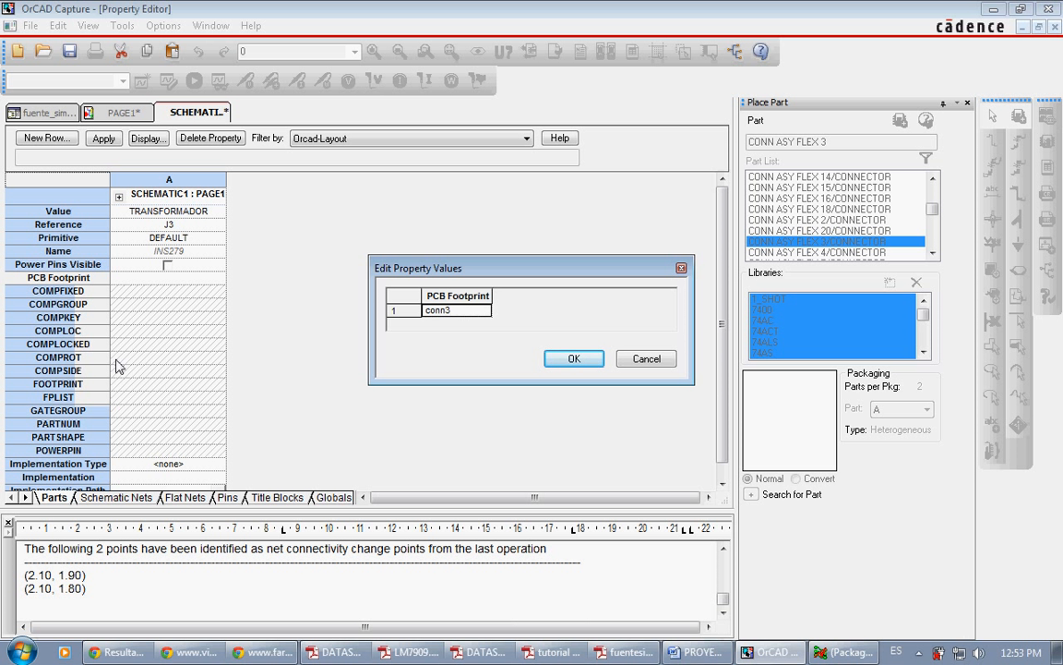
key("Return")
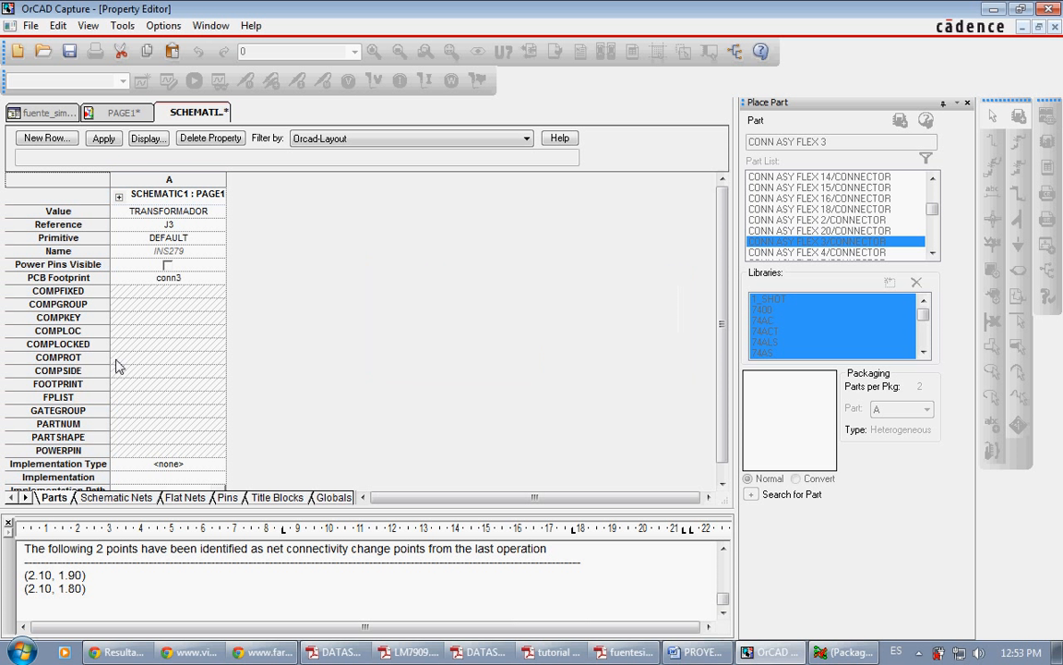
Step: Save the transformer connector's property changes and close its property editor
right_click(184, 112)
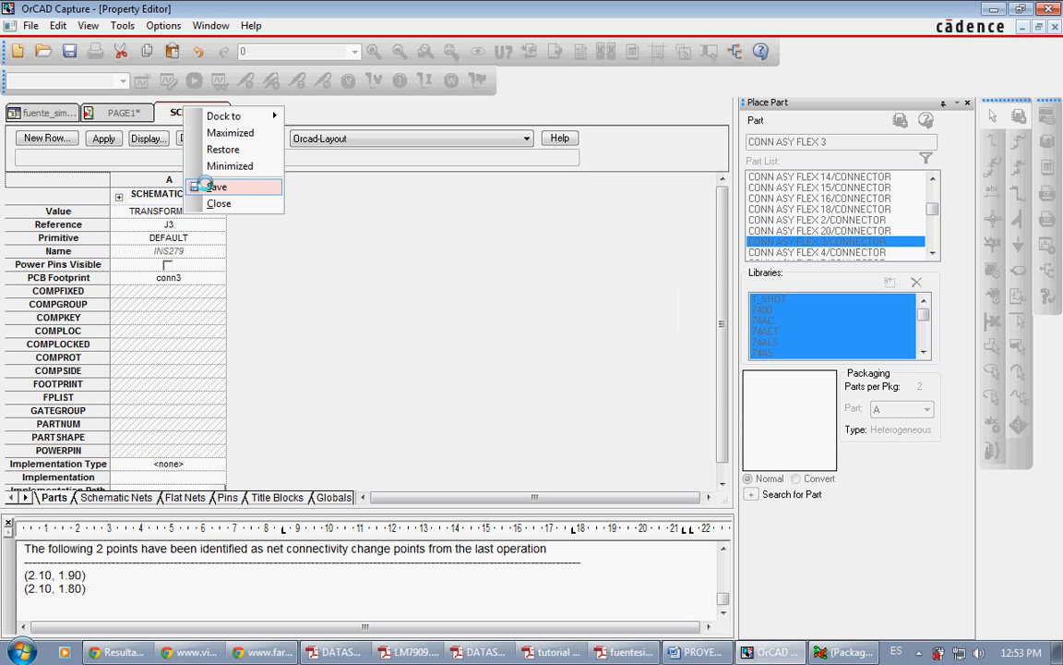
left_click(212, 182)
right_click(195, 117)
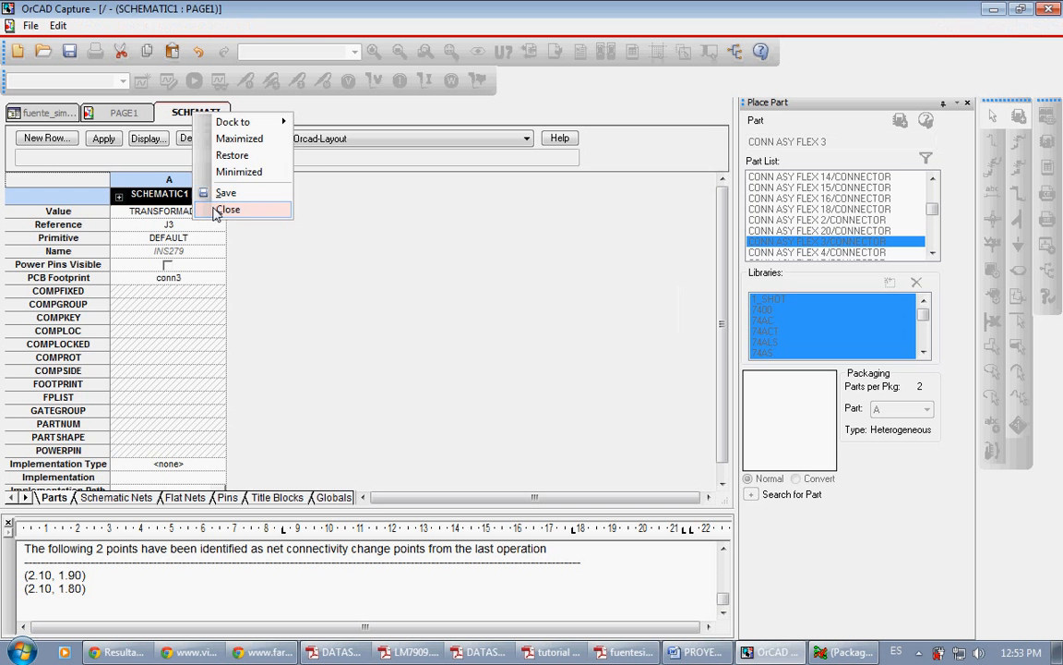
left_click(222, 209)
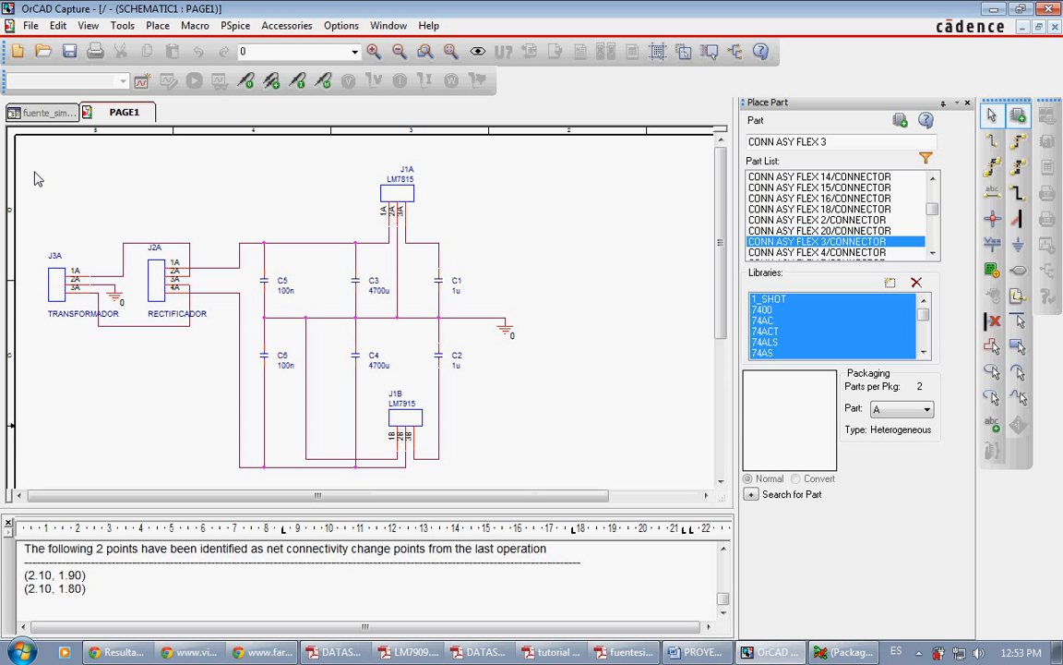
left_click_drag(34, 179, 515, 474)
left_click(527, 209)
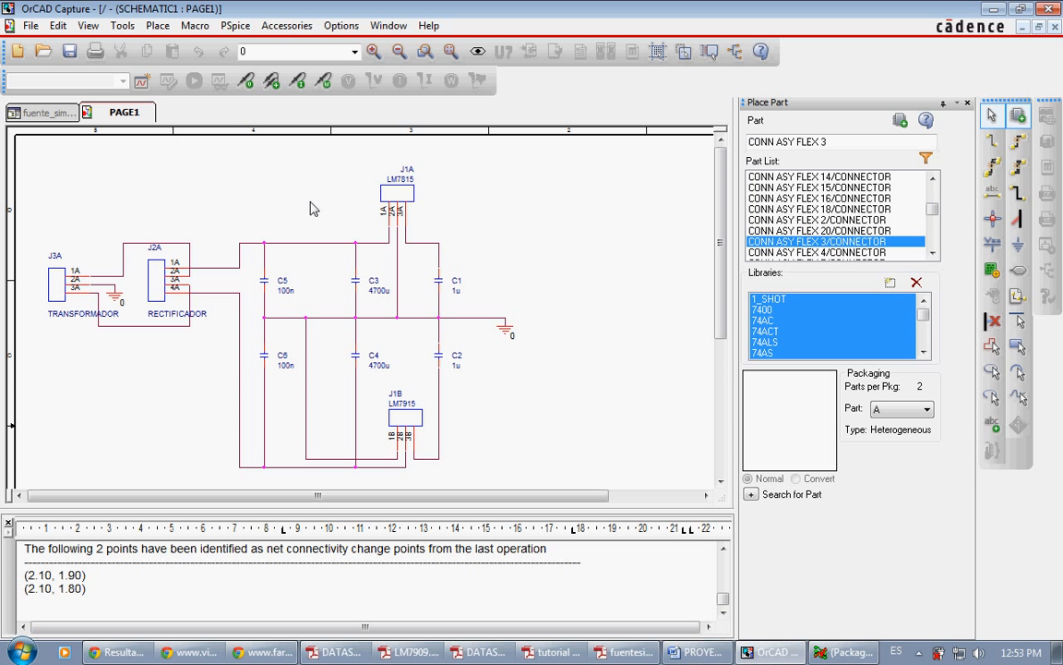
Step: Run a design rules check on the entire fuente_simetrica.dsn design with electrical and physical rules and report viewing enabled
left_click(59, 115)
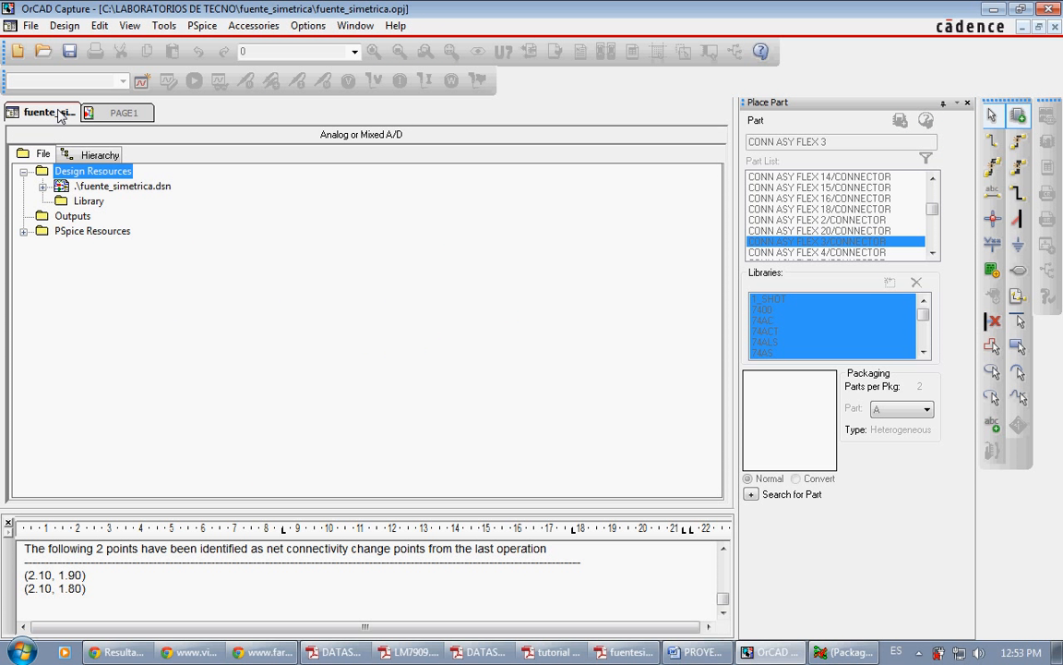
left_click(102, 186)
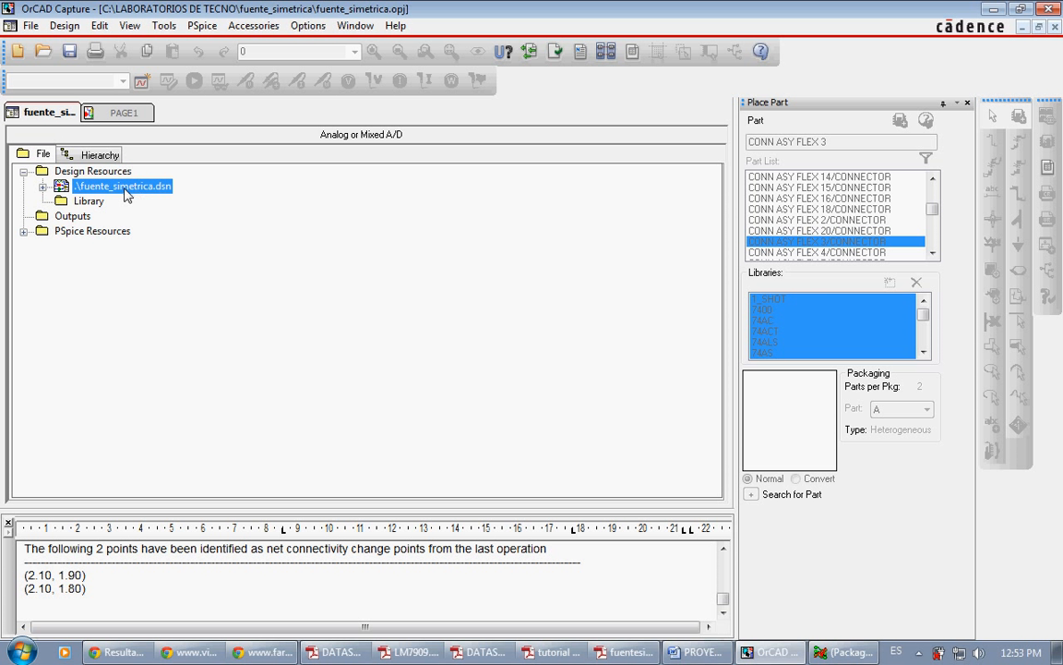
left_click(555, 53)
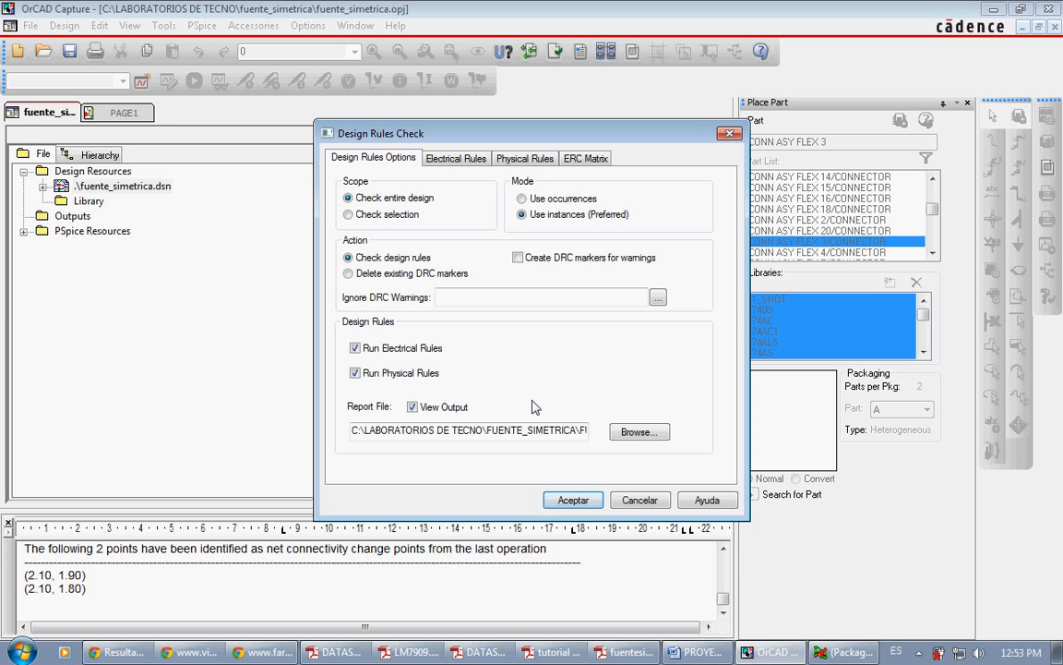
left_click(573, 500)
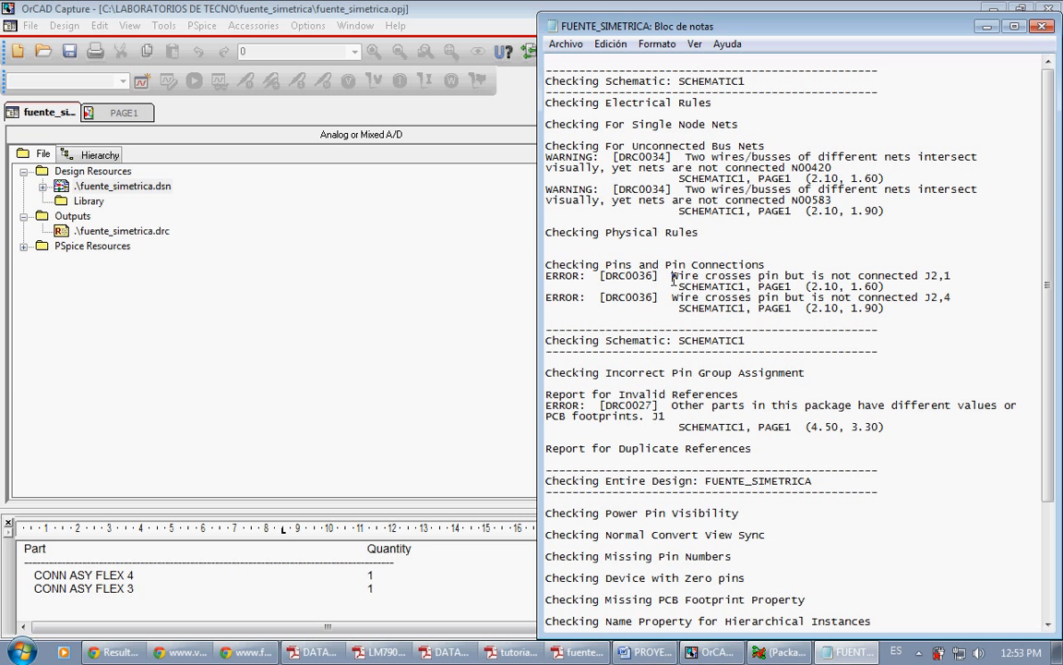
Step: Examine the design rules check report for pin connection errors, invalid references and duplicate references, and close it
left_click_drag(673, 279, 919, 279)
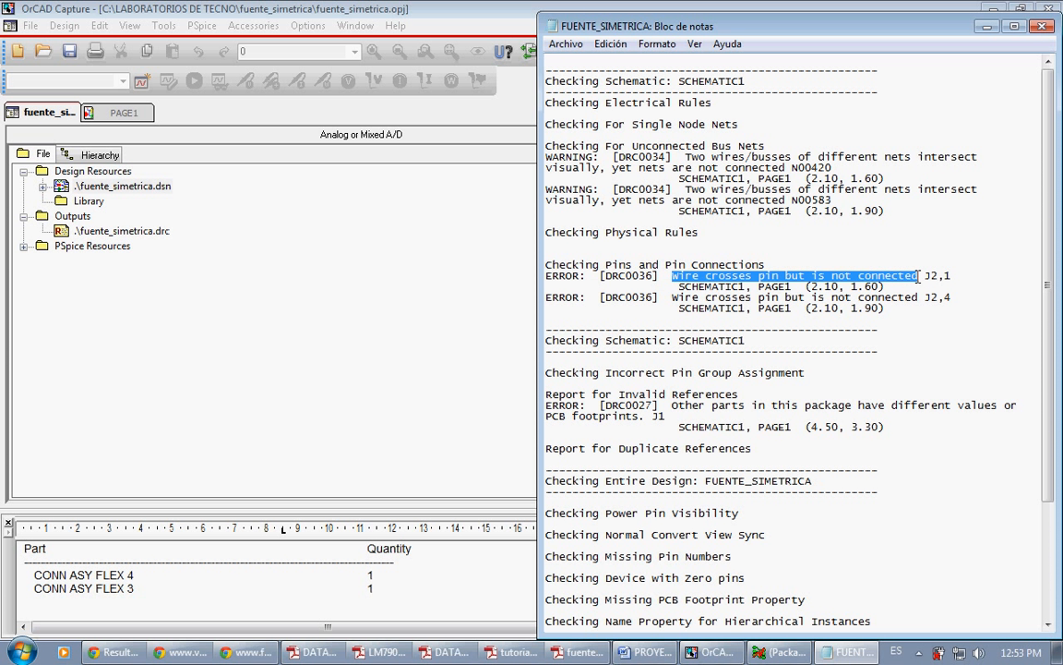
left_click(771, 345)
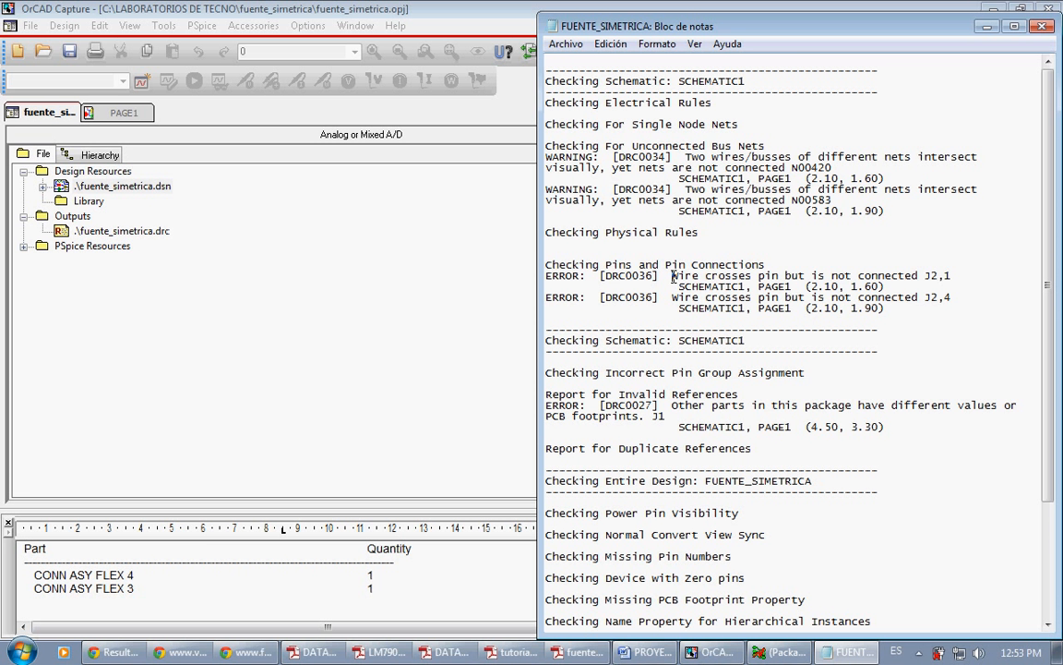
left_click_drag(674, 275, 915, 275)
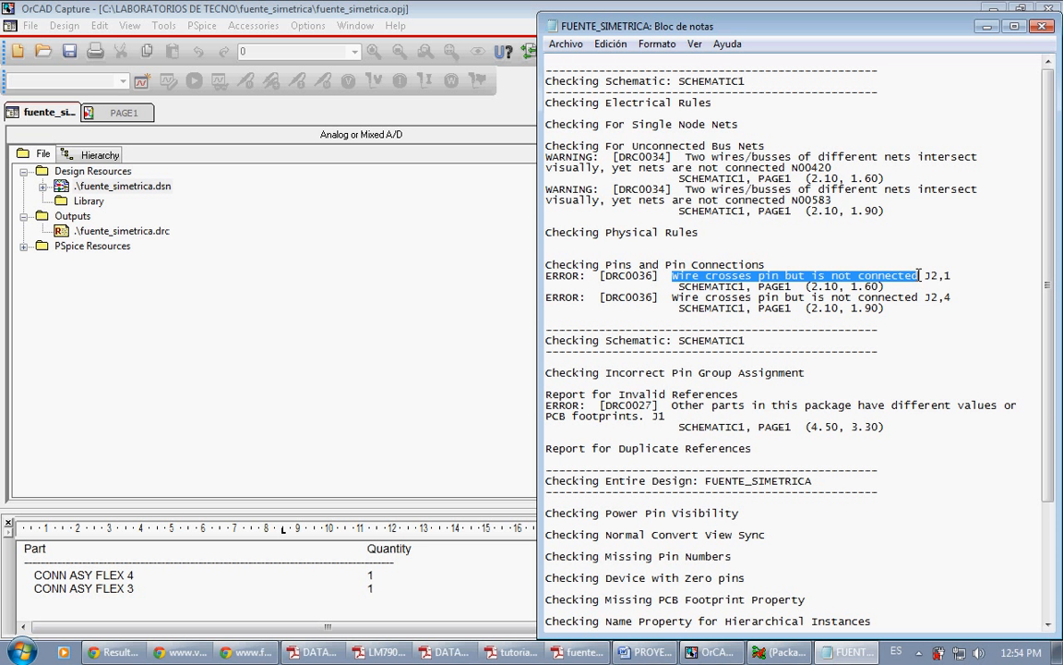
left_click_drag(671, 297, 916, 297)
left_click(753, 370)
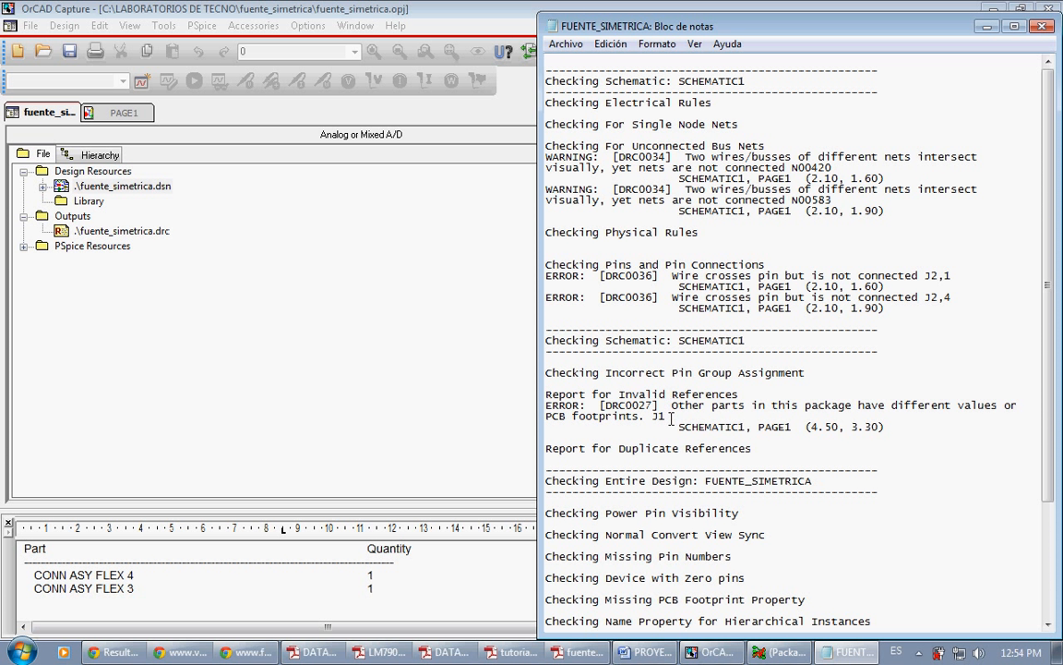
left_click_drag(554, 449, 757, 451)
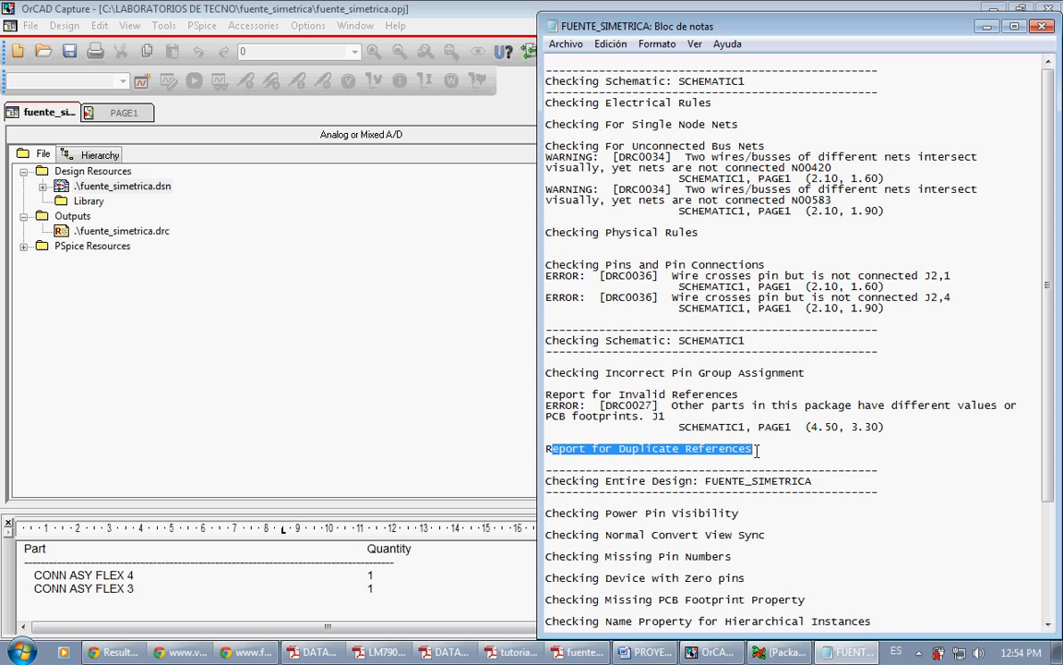
left_click_drag(845, 352, 891, 298)
left_click(1041, 28)
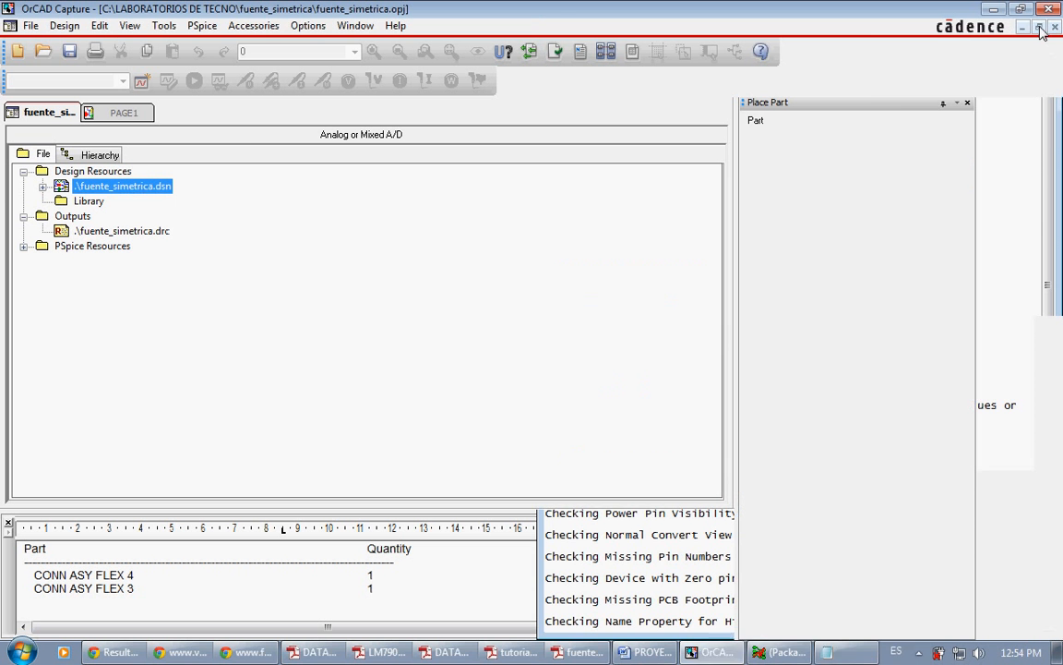
Step: Delete the DRC error marker on the LM7915 regulator J1B on schematic PAGE1
left_click(120, 121)
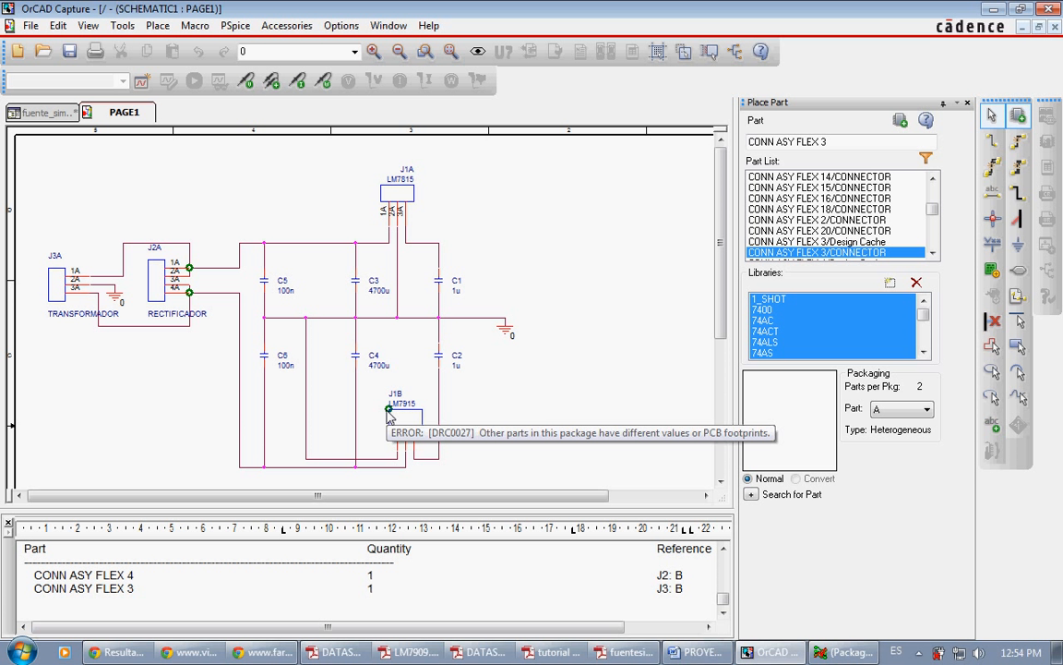
left_click(383, 417)
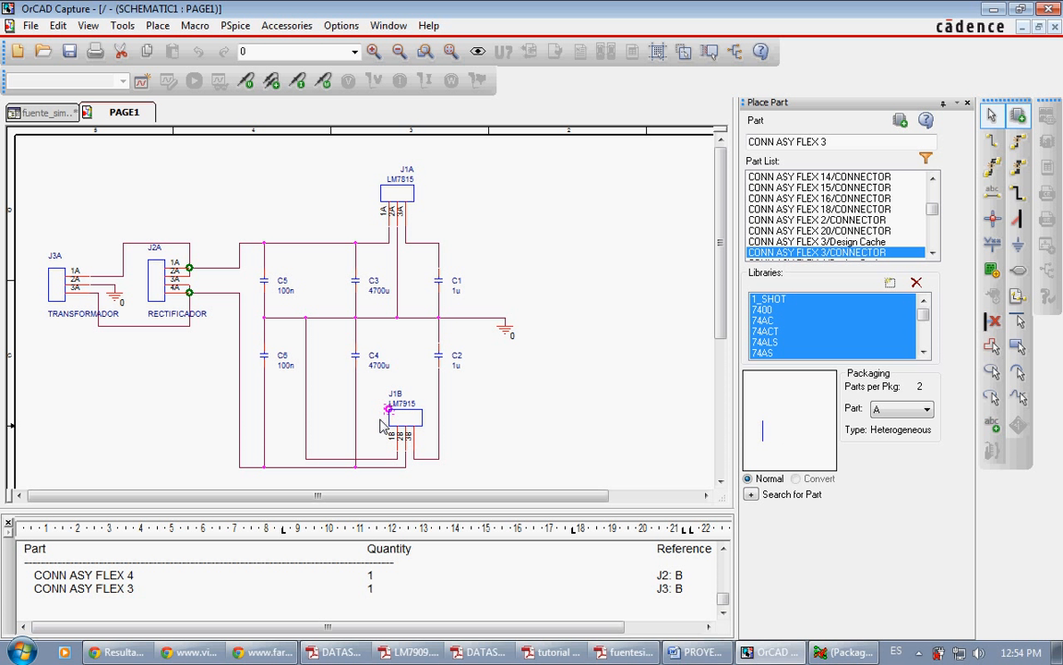
key("Delete")
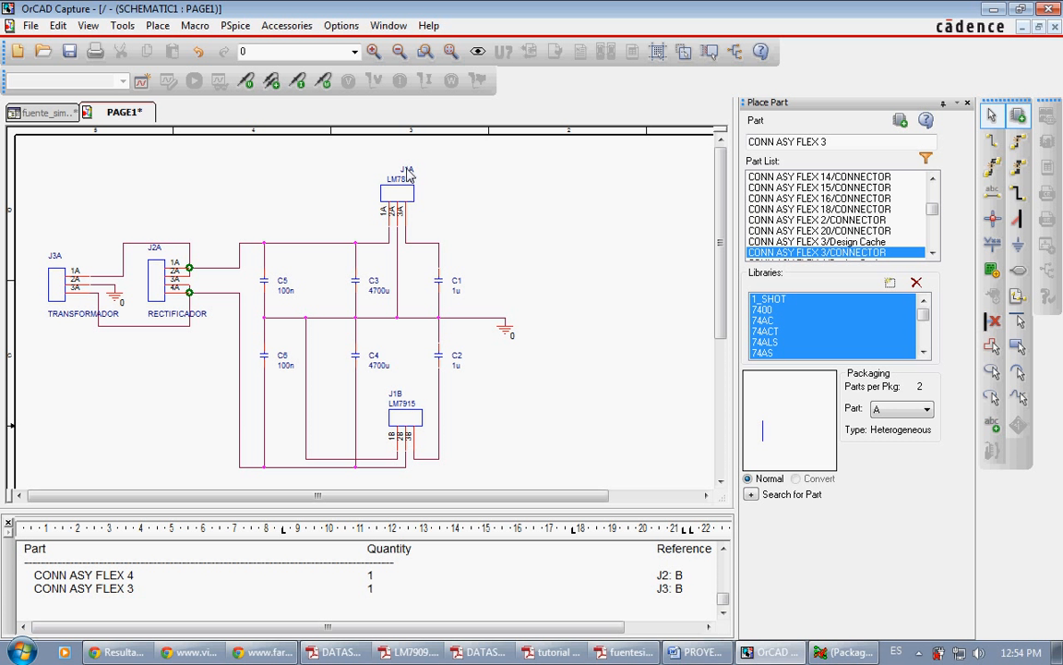
Step: Change the part reference of the LM7915 regulator to J4B
double_click(396, 396)
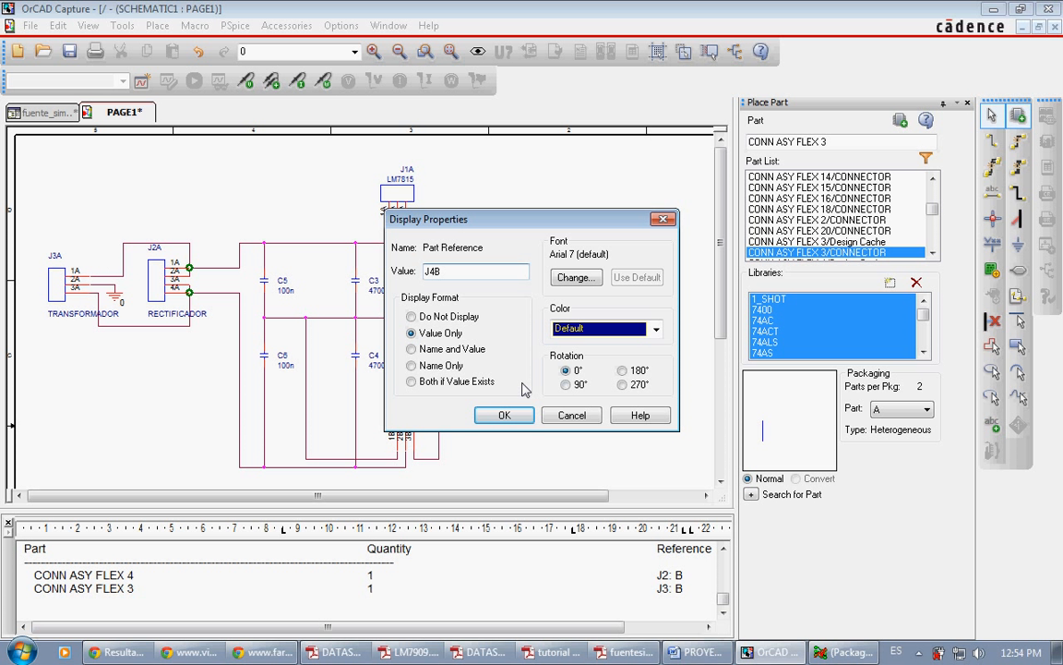
left_click(504, 415)
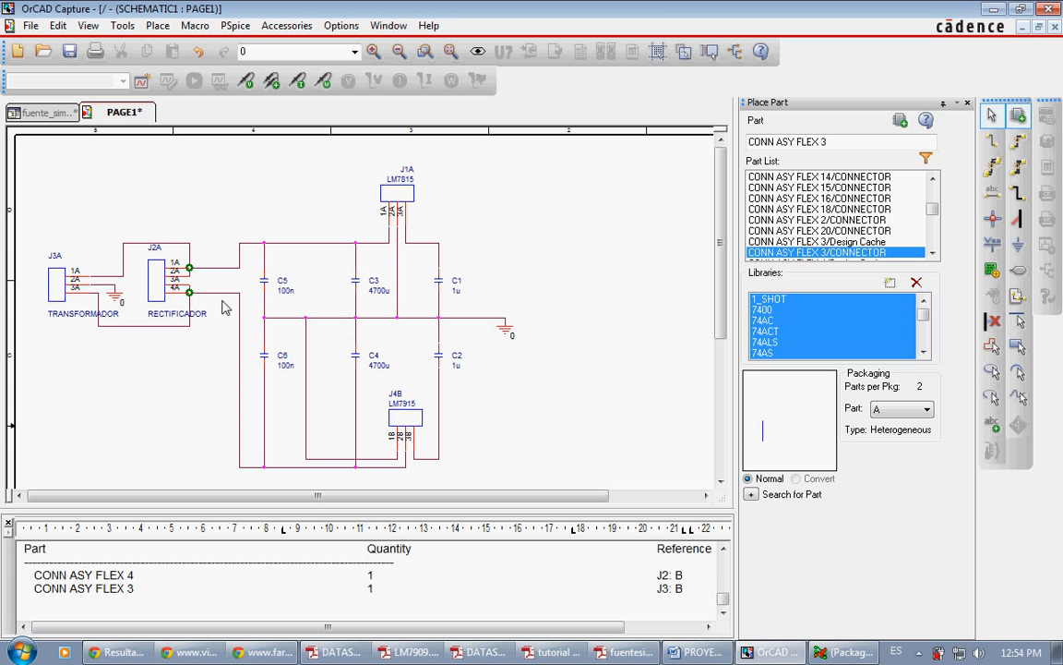
Step: Reroute the transformer's upper wire to rectifier pin 2A with a new vertical segment that clears the end of pin 1A
left_click(190, 266)
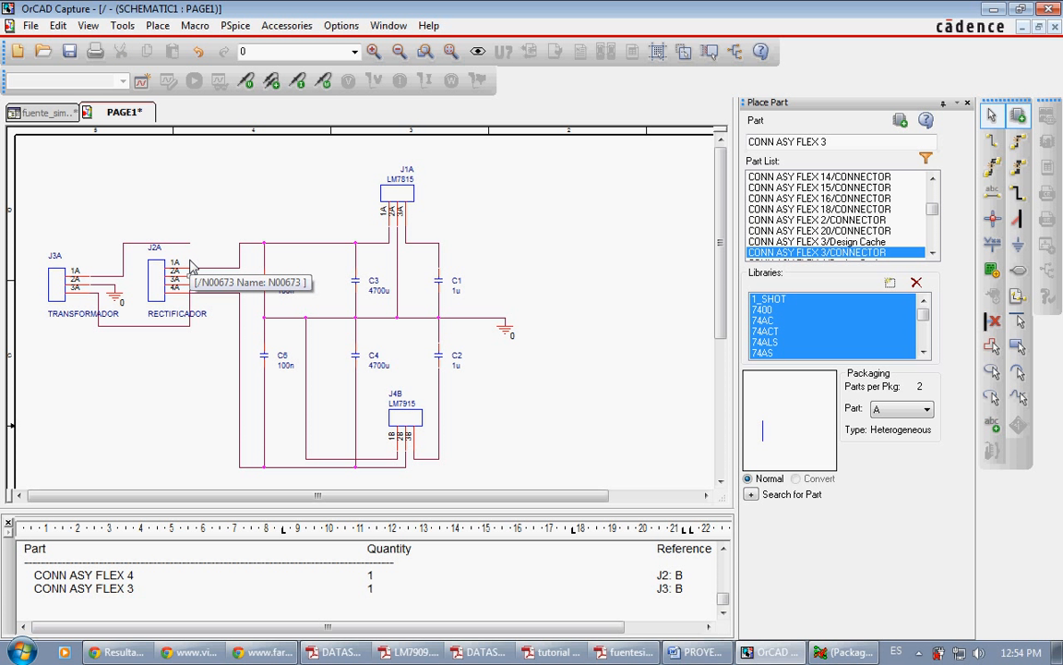
key("w")
left_click(191, 275)
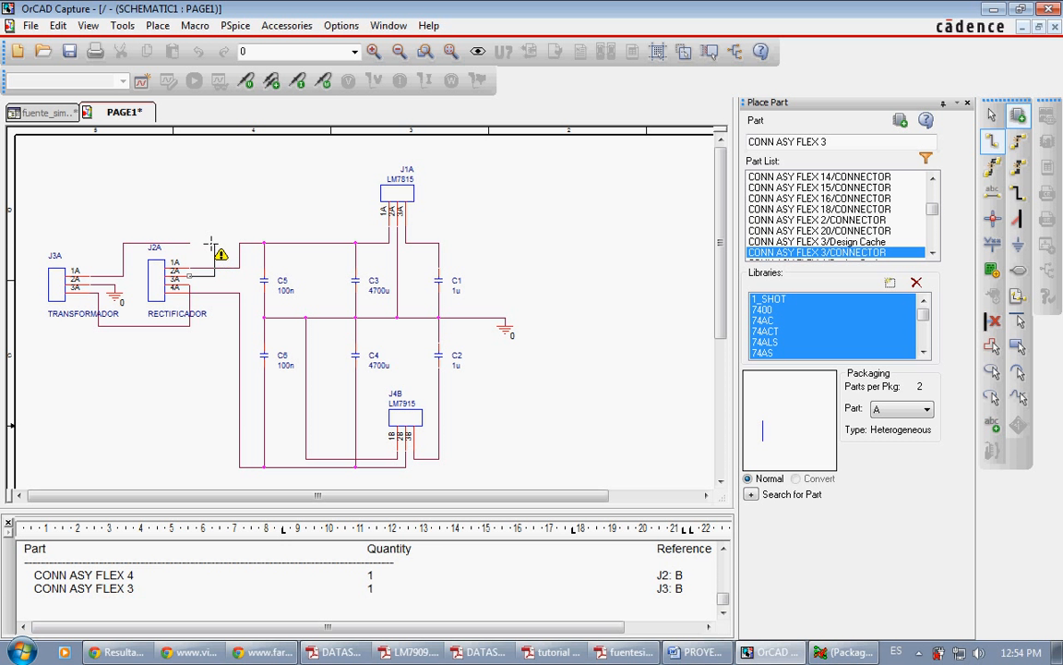
left_click(210, 242)
left_click(206, 244)
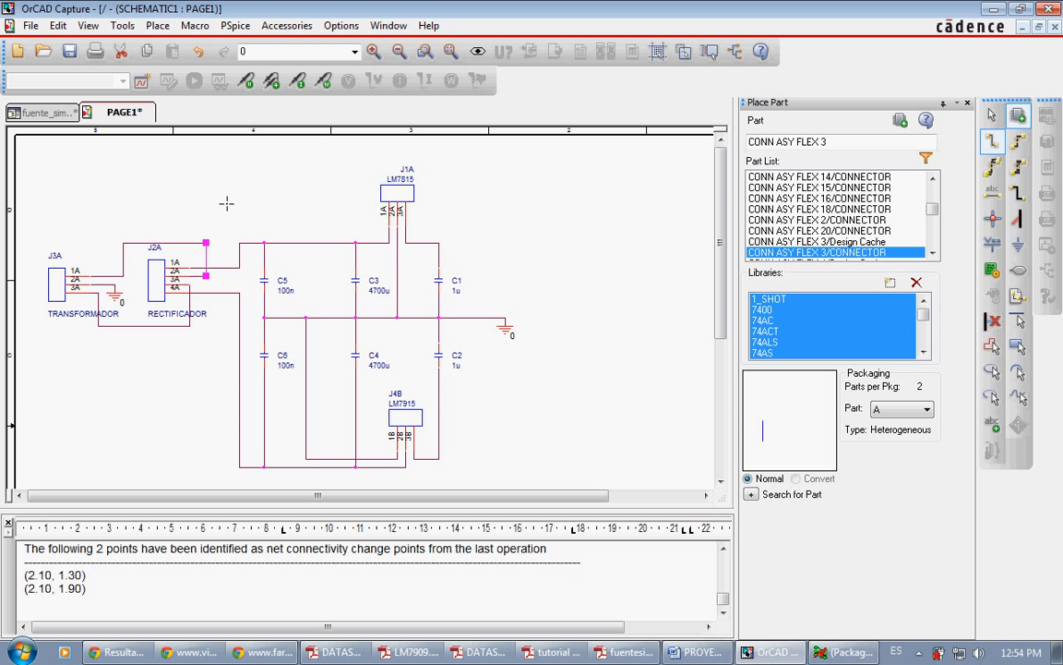
key("Escape")
Step: Delete the vertical wire crossing rectifier pin 4A and connect pin 3A to the transformer's lower wire with a segment clear of that pin's end
left_click(190, 301)
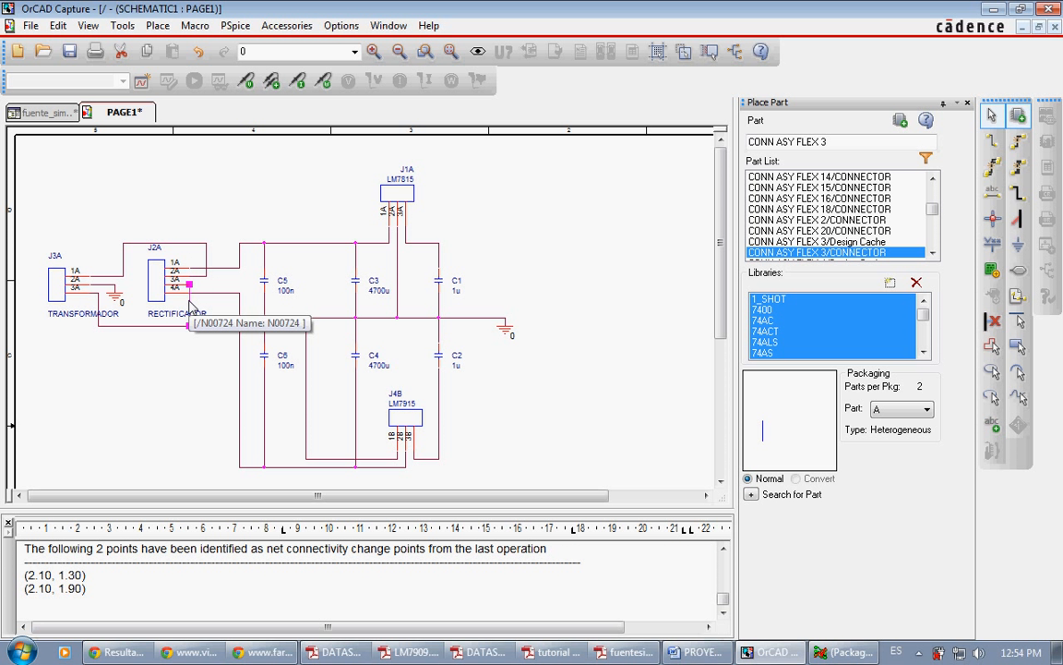
key("Delete")
key("w")
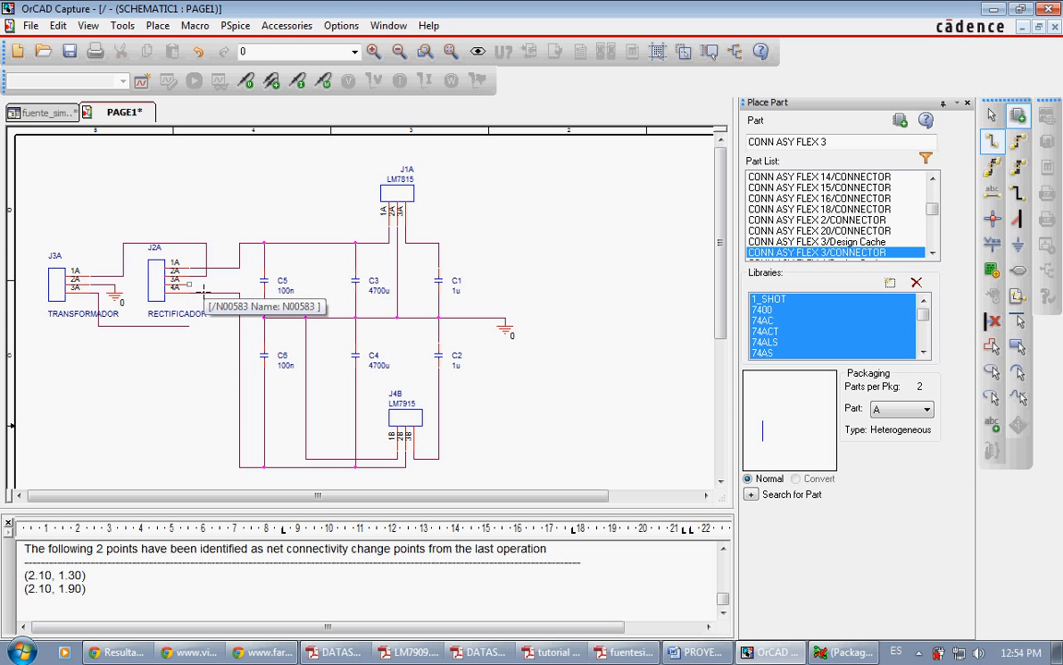
left_click(190, 284)
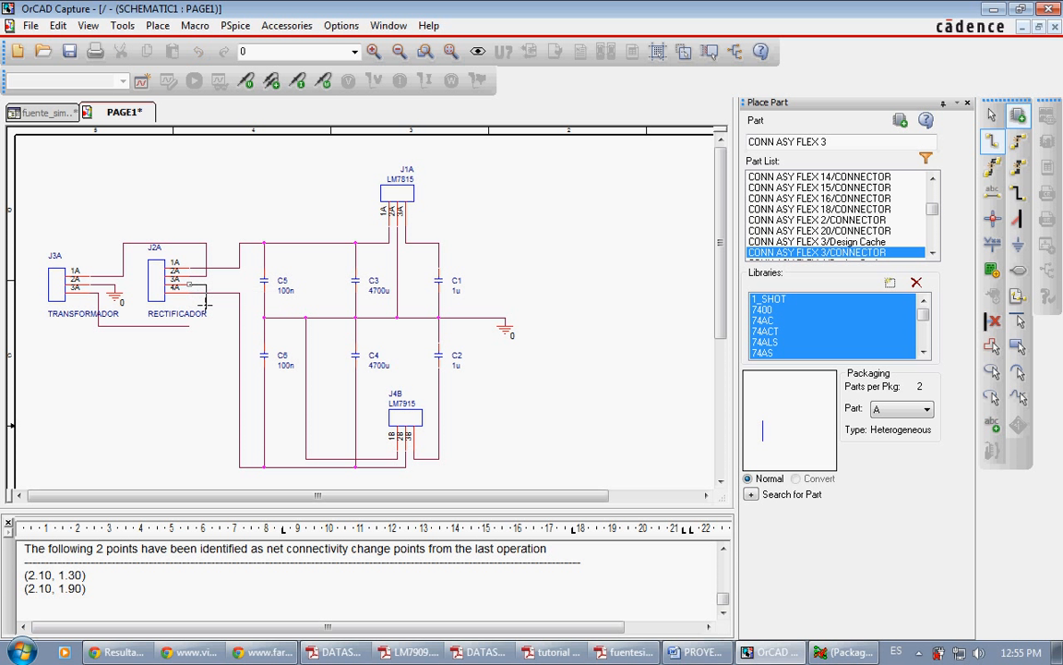
left_click(206, 325)
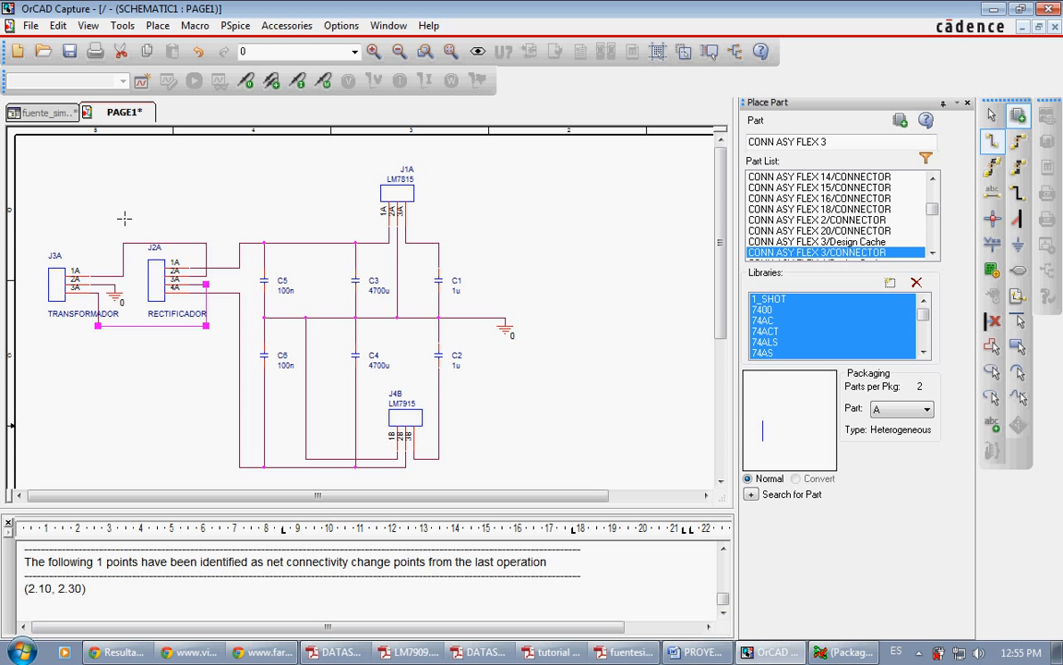
Step: Save the schematic page and the fuente_simetrica project
left_click(69, 50)
left_click(44, 111)
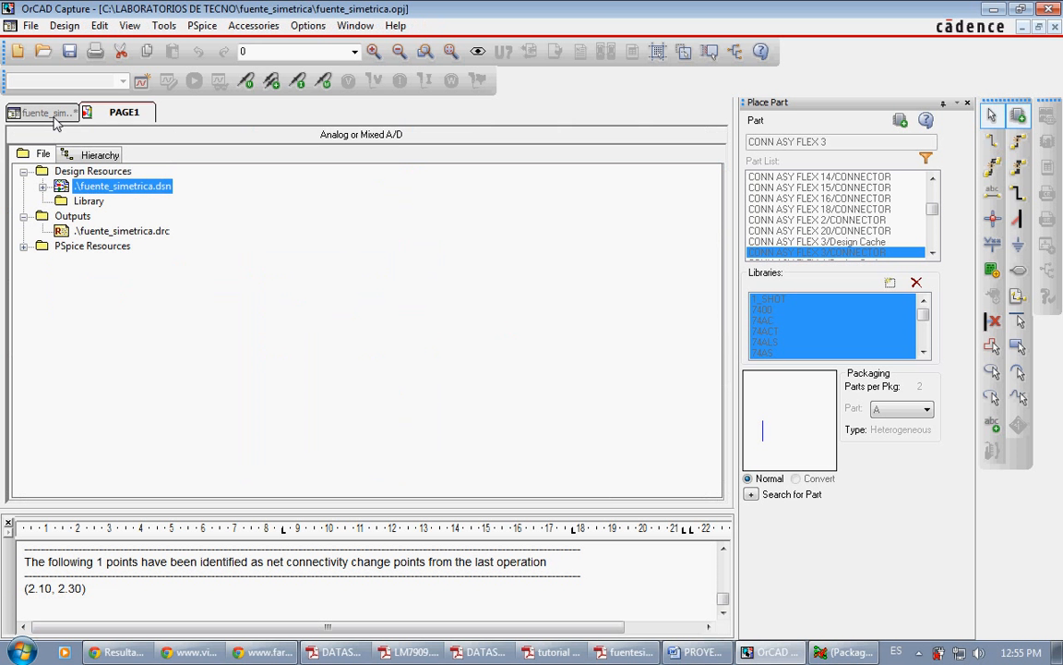
left_click(69, 51)
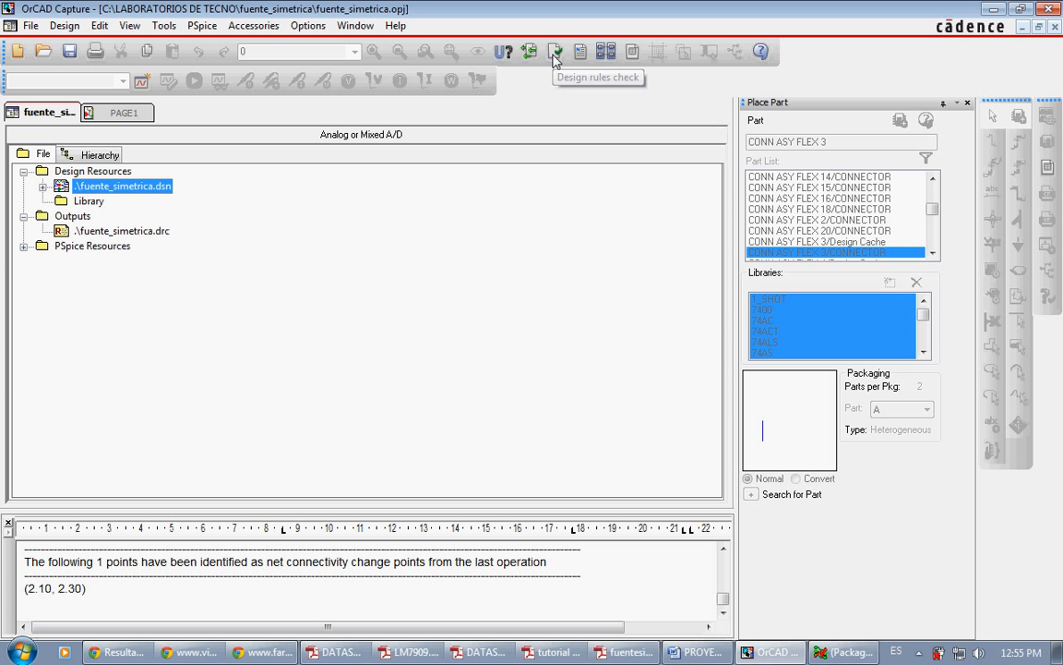
Step: Rerun the design rules check on the entire design with electrical and physical rules, read through the report and close it
left_click(555, 54)
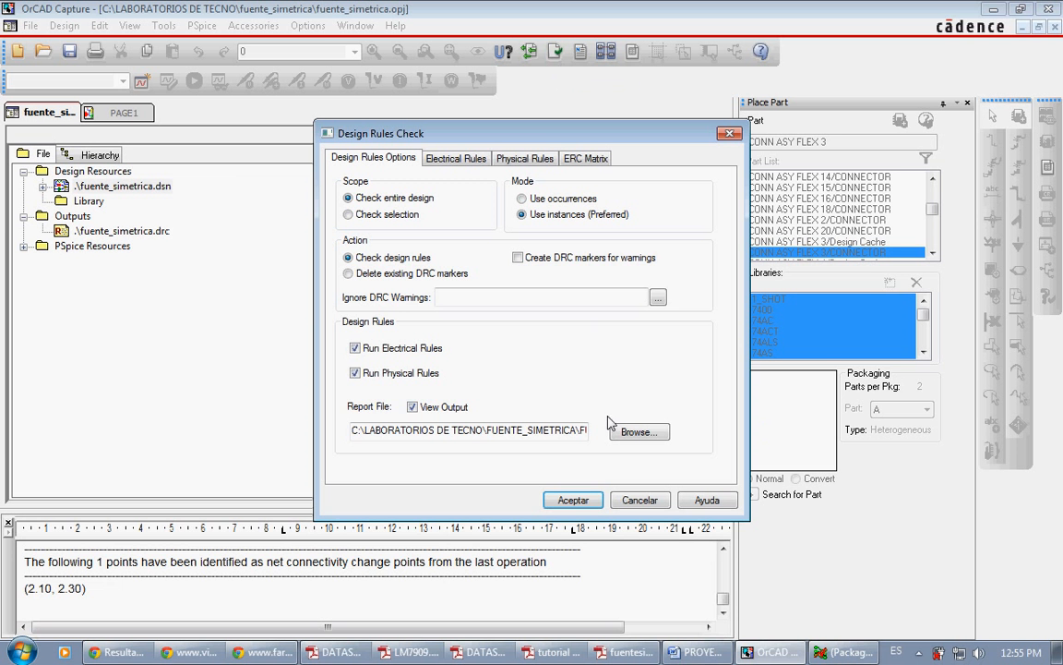
left_click(572, 499)
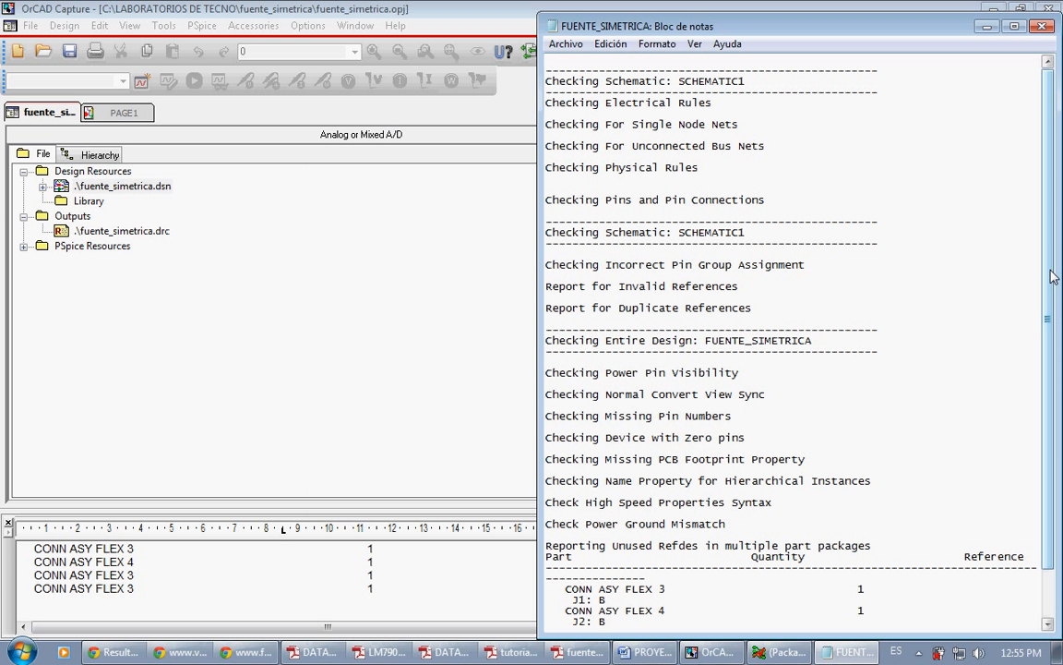
mouse_move(1052, 277)
left_mouse_down()
mouse_move(1049, 360)
mouse_move(1050, 260)
left_mouse_up()
left_click_drag(1049, 265, 1050, 314)
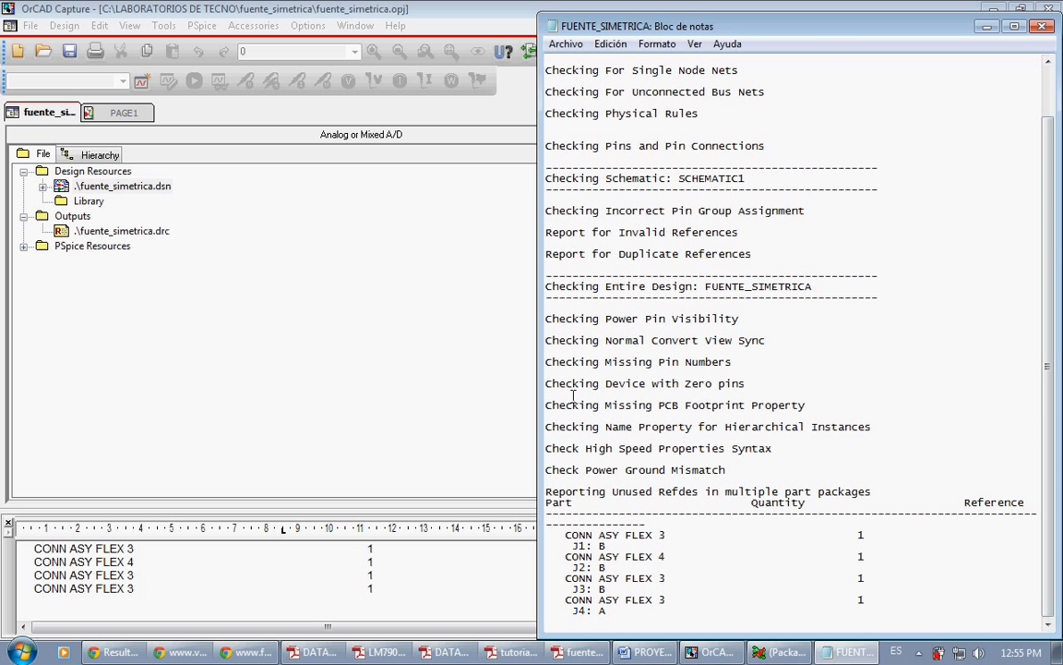
left_click(1043, 26)
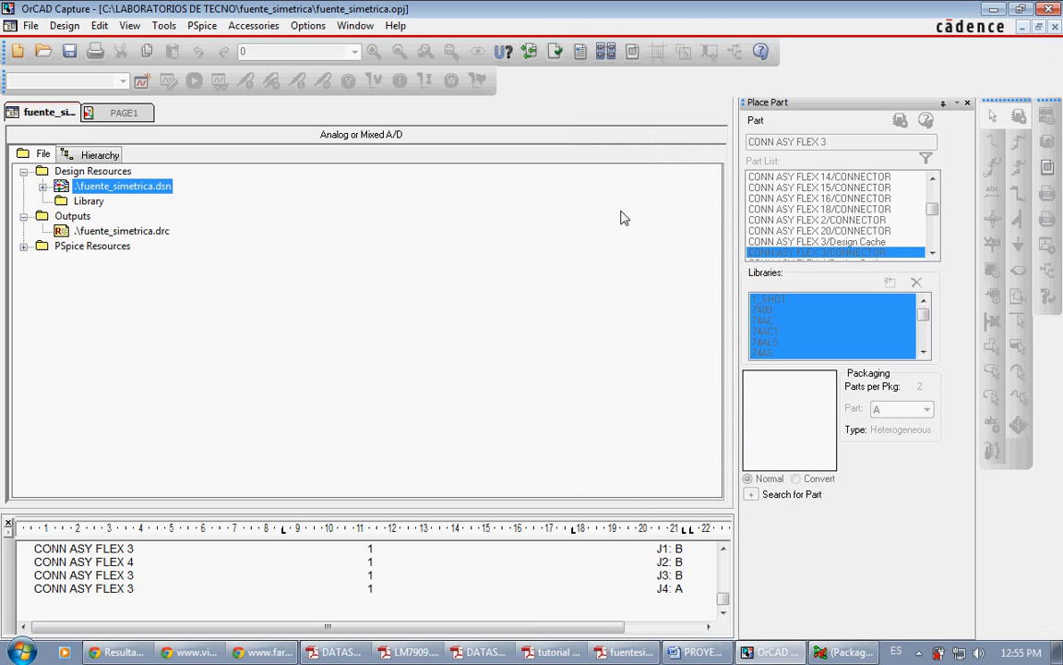
Step: Open netlist creation for fuente_simetrica.dsn and look over the Layout options before returning to the PCB Editor options
left_click(580, 53)
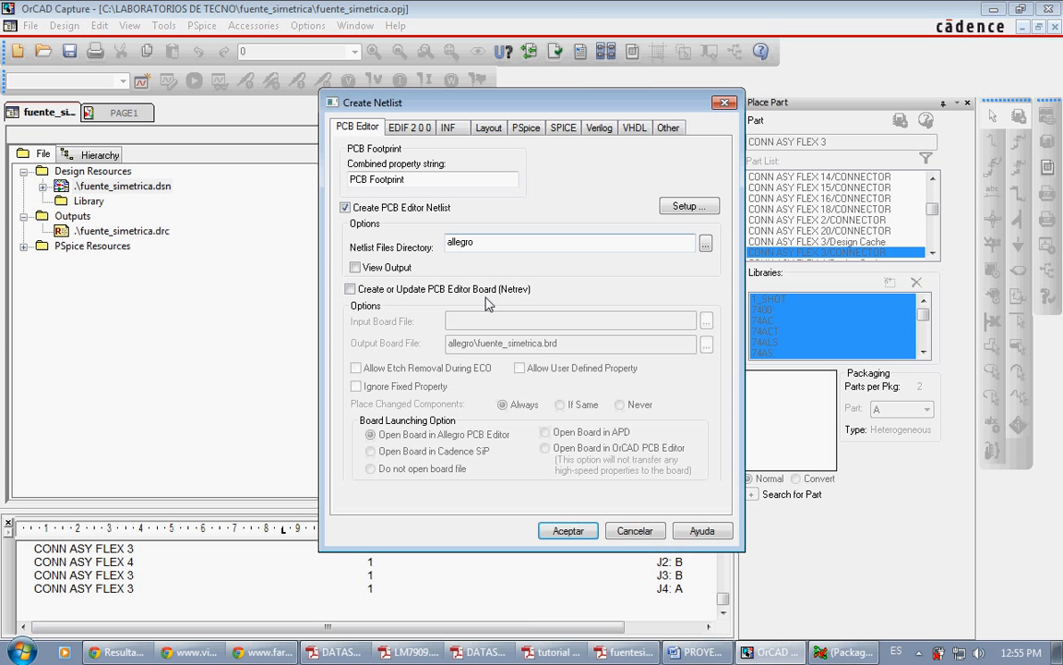
left_click(489, 130)
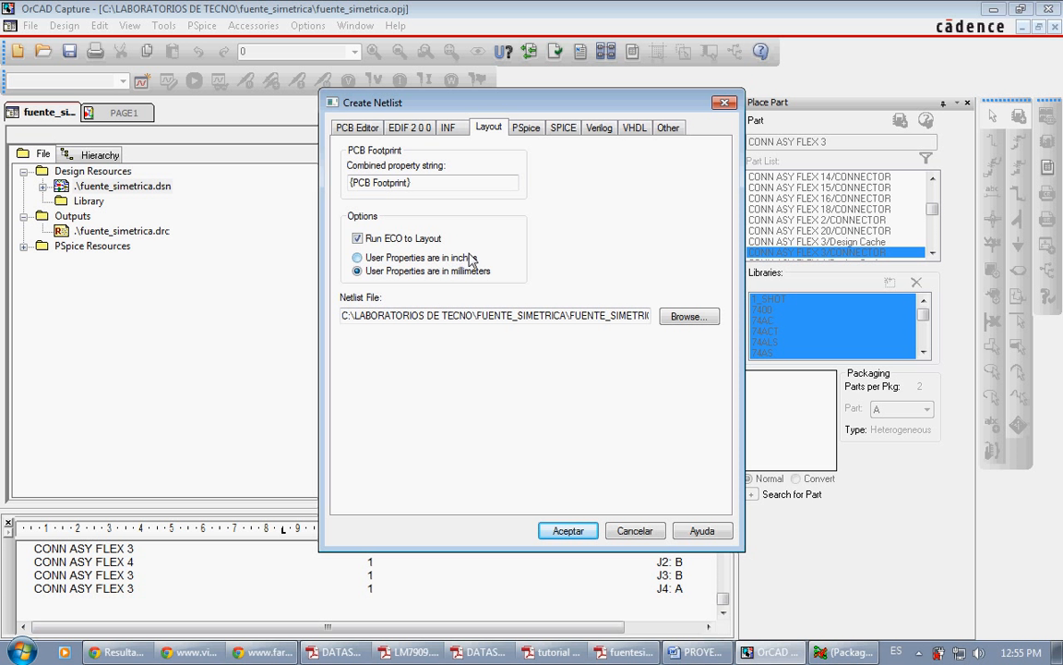
left_click(412, 258)
left_click(354, 128)
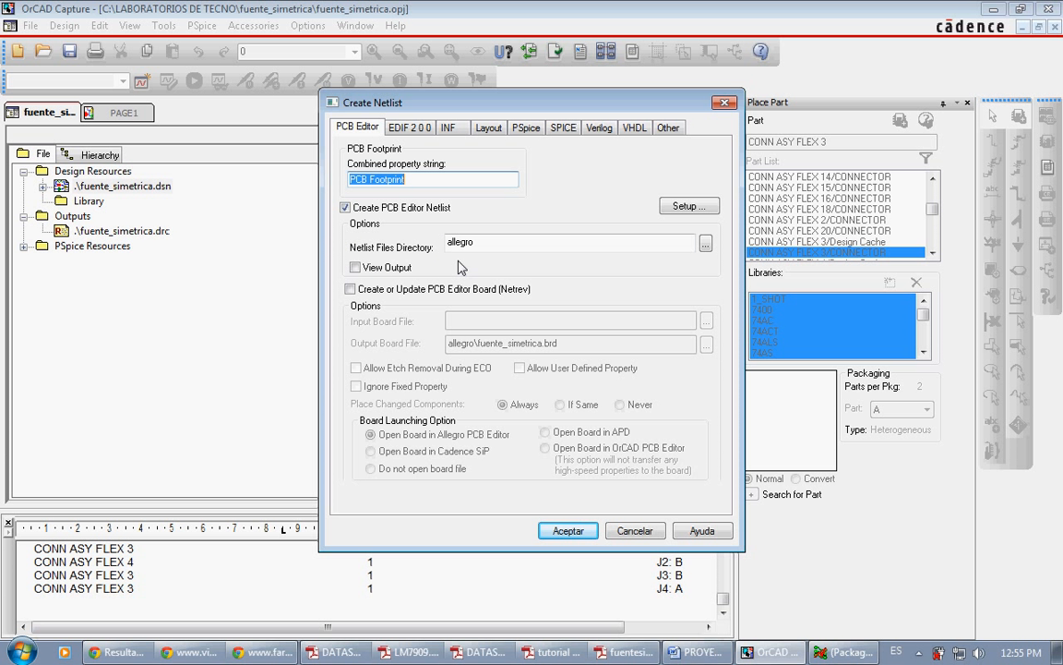
Step: Set the PCB Editor netlist files directory to C:\LABORATORIOS DE TECNO\FUENTE_SIMETRICA
left_click(479, 244)
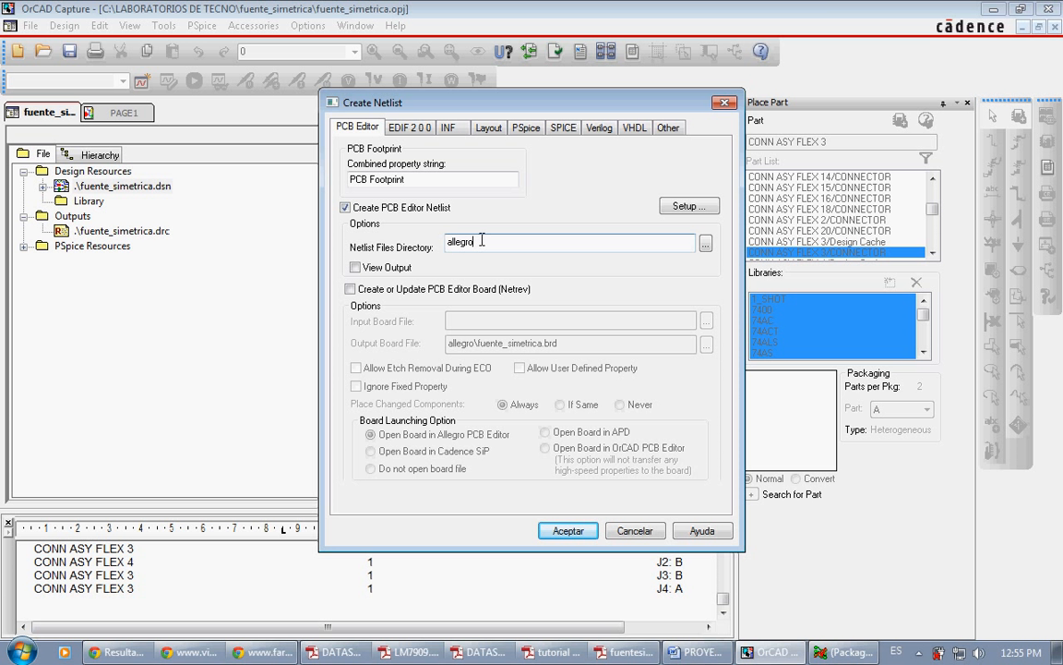
double_click(480, 242)
left_click(474, 242)
left_click_drag(485, 242, 430, 237)
left_click(706, 243)
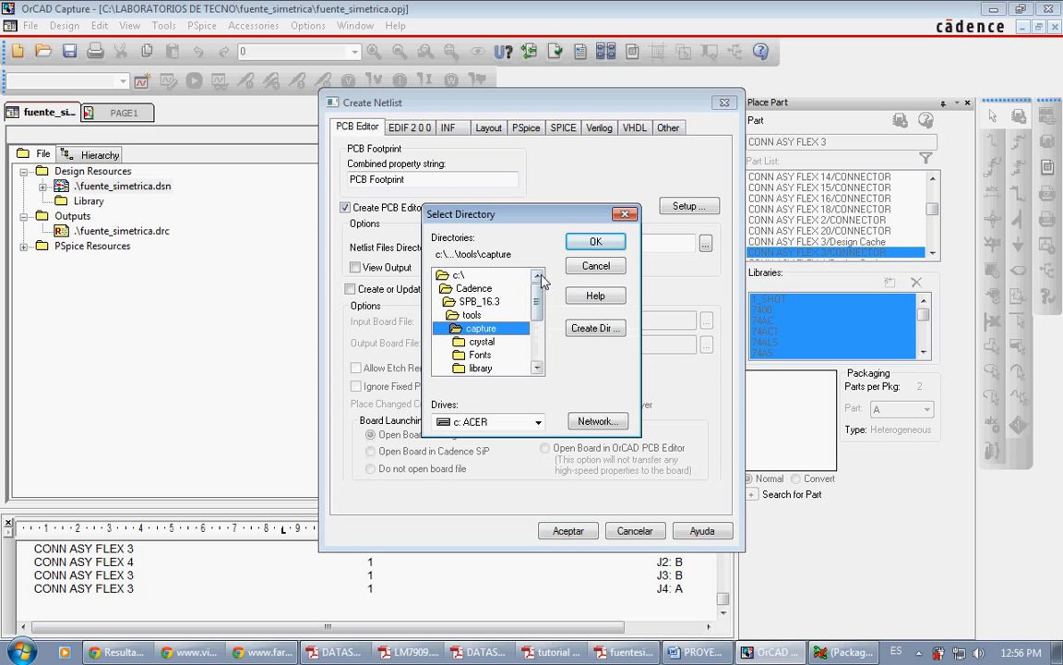
double_click(466, 277)
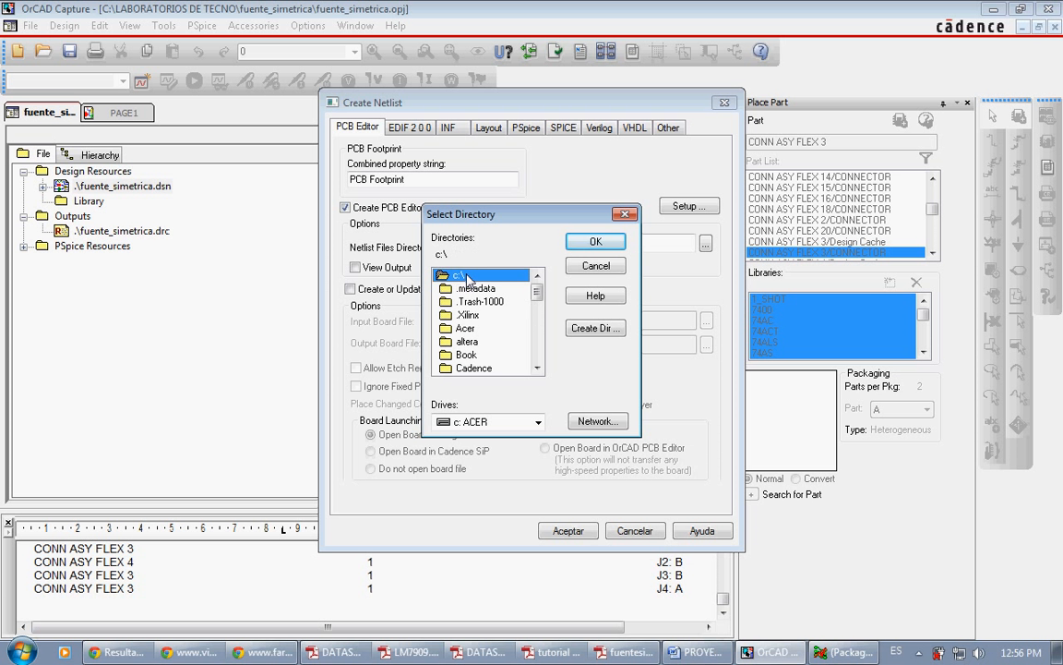
scroll(540, 359, "down", 3)
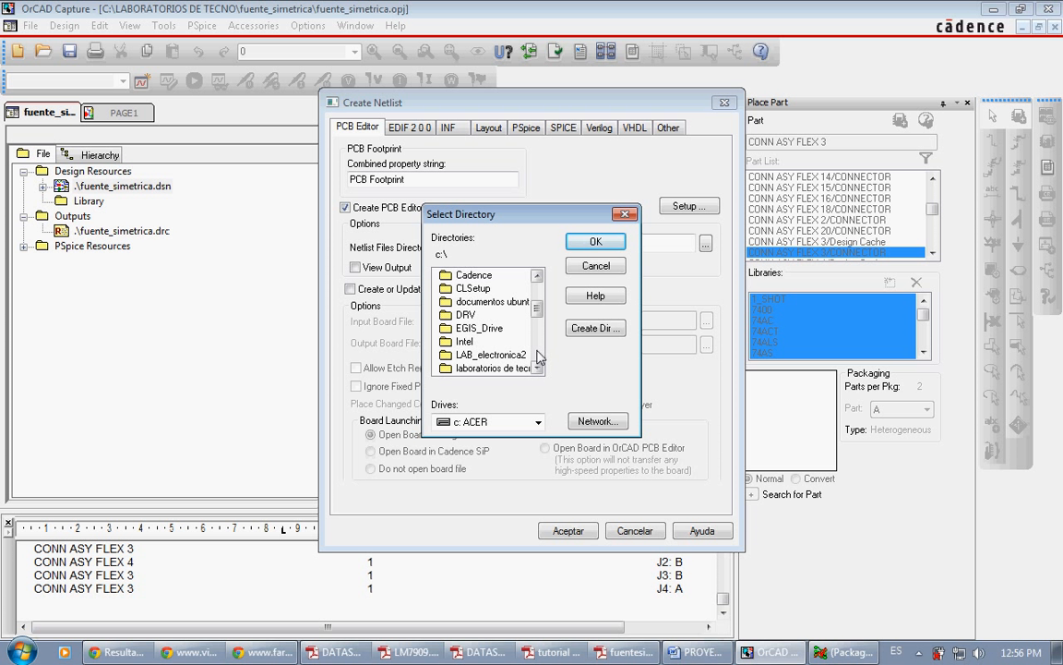
double_click(489, 367)
double_click(501, 316)
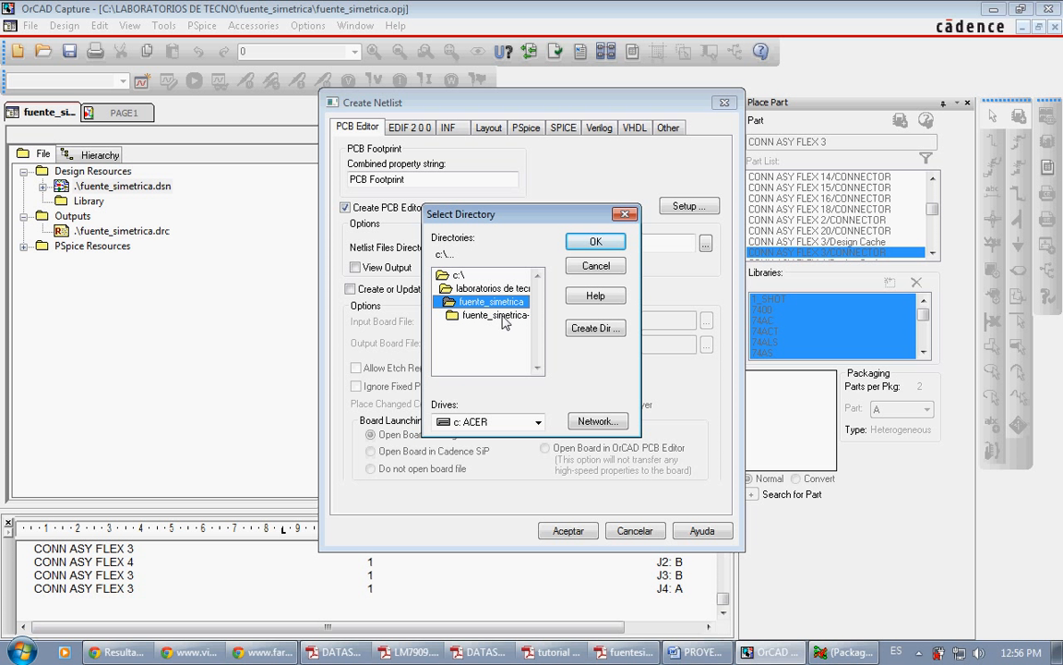
left_click(595, 242)
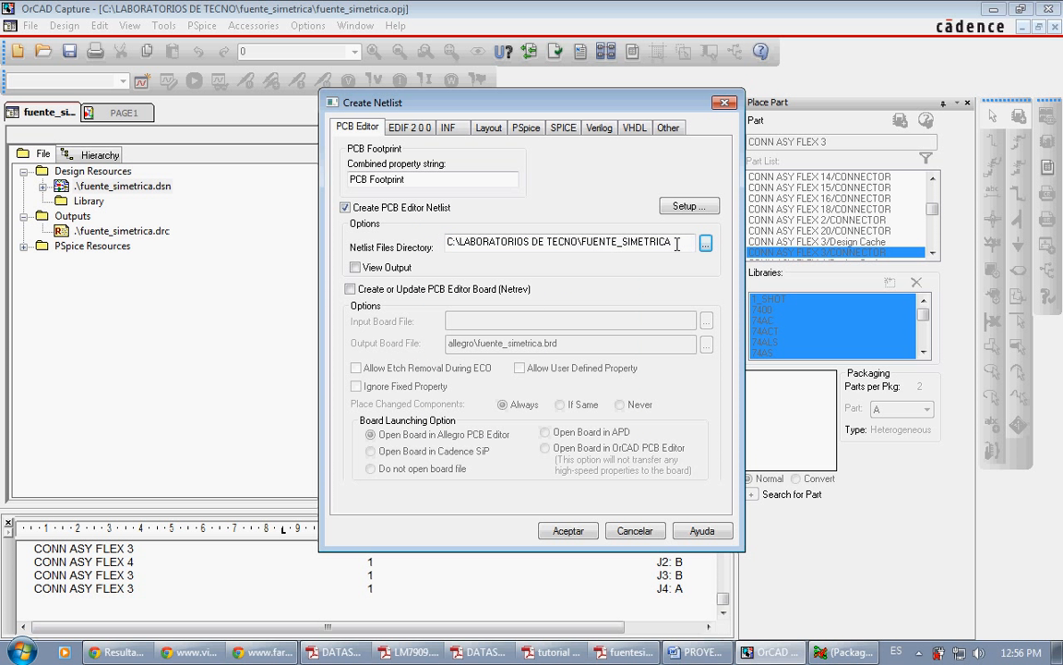
Step: Enable creating or updating the PCB Editor board and set the output board file to C:\LABORATORIOS DE TECNO\FUENTE_SIMETRICA\fuente_simetrica.brd
left_click_drag(676, 243, 390, 247)
key("ctrl+c")
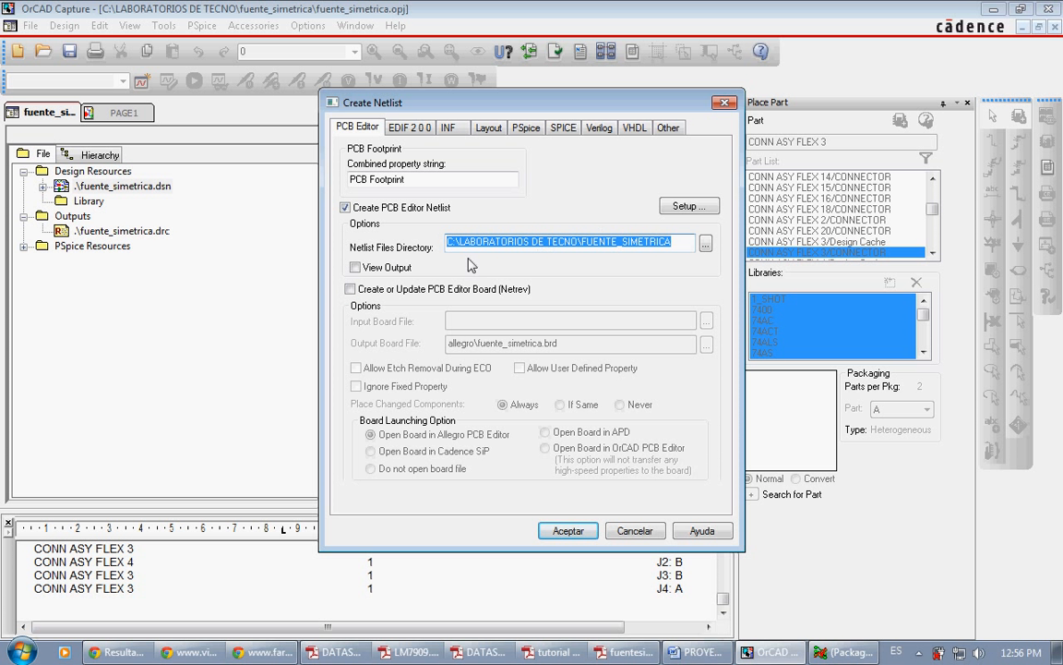
left_click(399, 291)
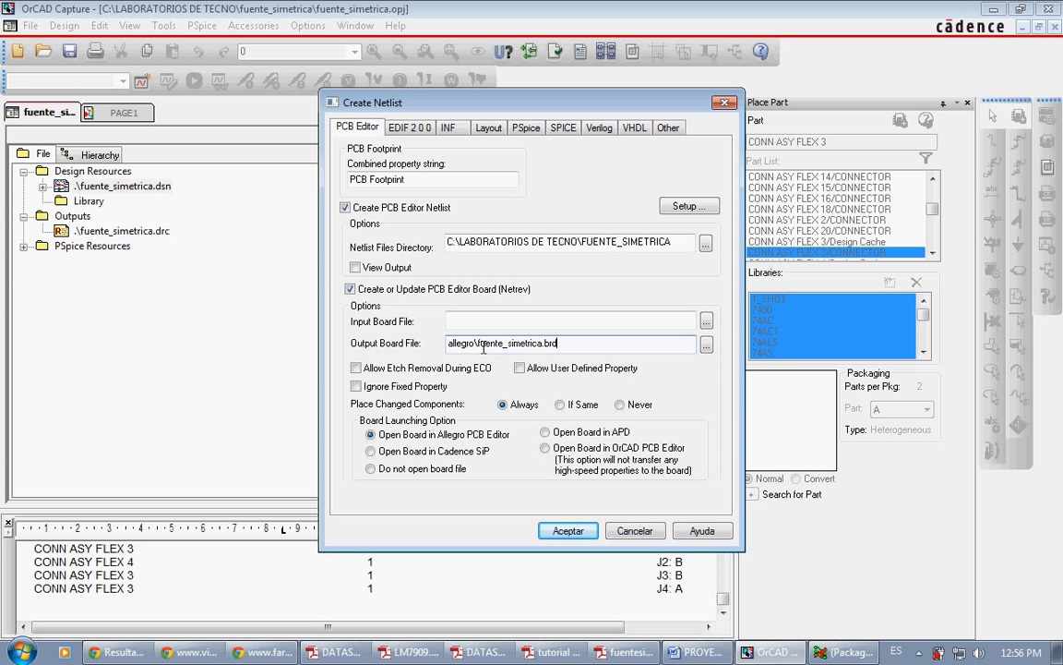
left_click_drag(478, 343, 529, 342)
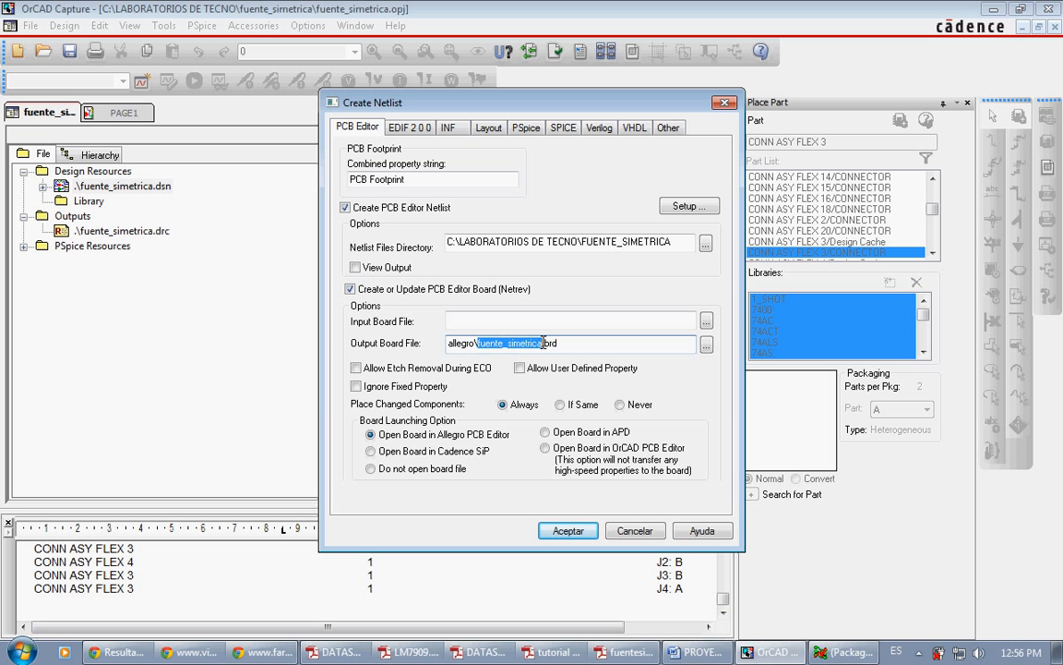
double_click(547, 342)
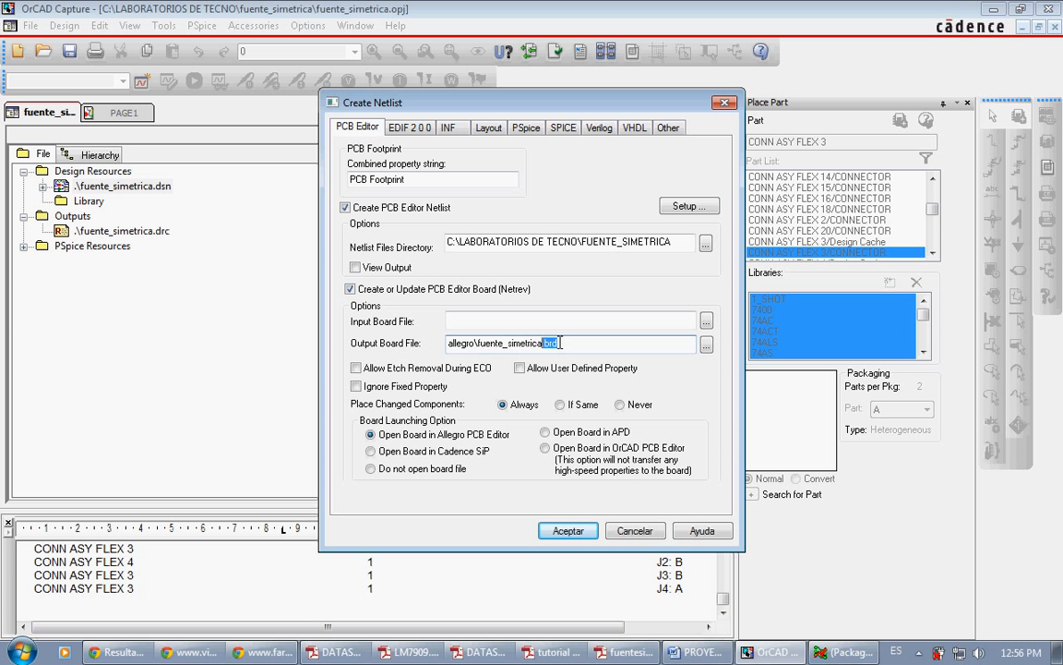
left_click(561, 342)
left_click_drag(567, 343, 549, 344)
left_click(474, 342)
left_click_drag(473, 342, 448, 342)
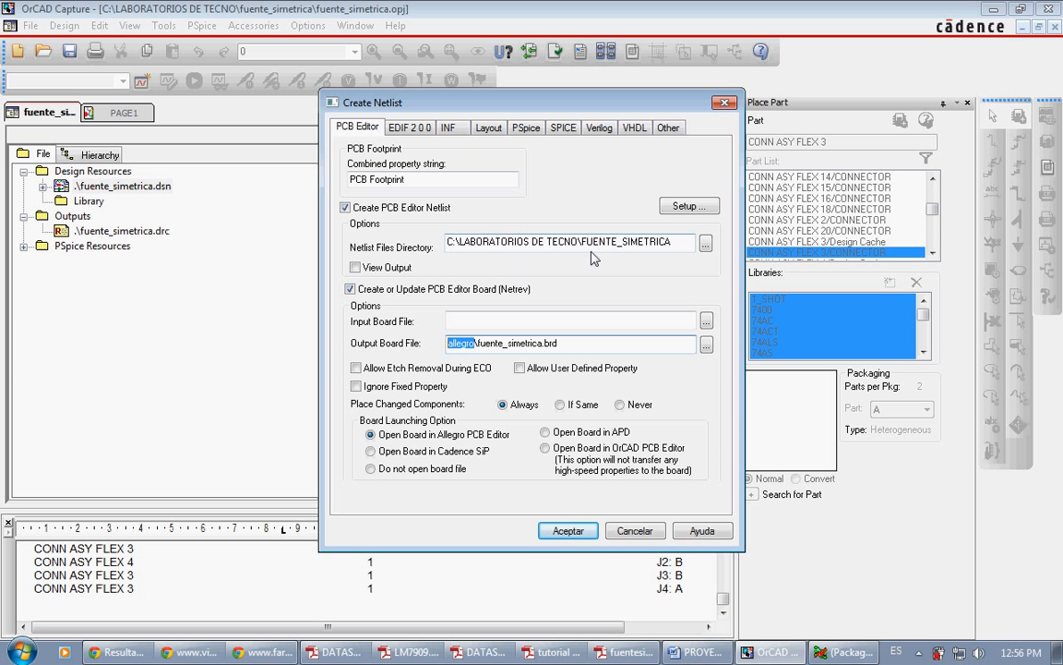
key("ctrl+v")
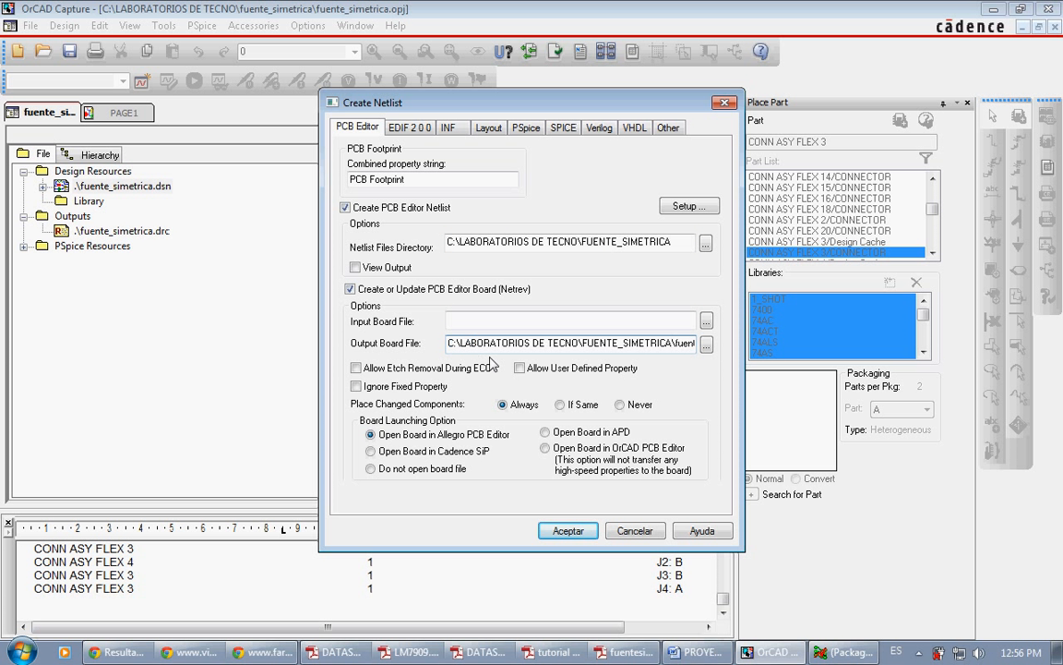
key("Right")
key("Right")
key("Right")
key("Right")
key("Right")
key("Right")
key("Right")
key("Right")
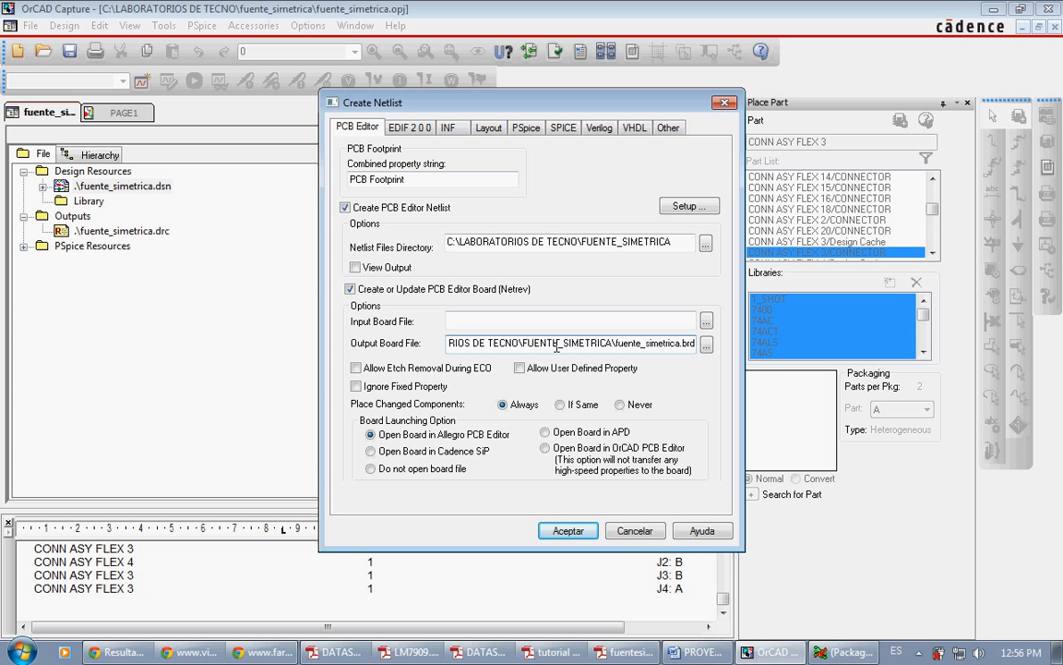
left_click_drag(616, 342, 696, 342)
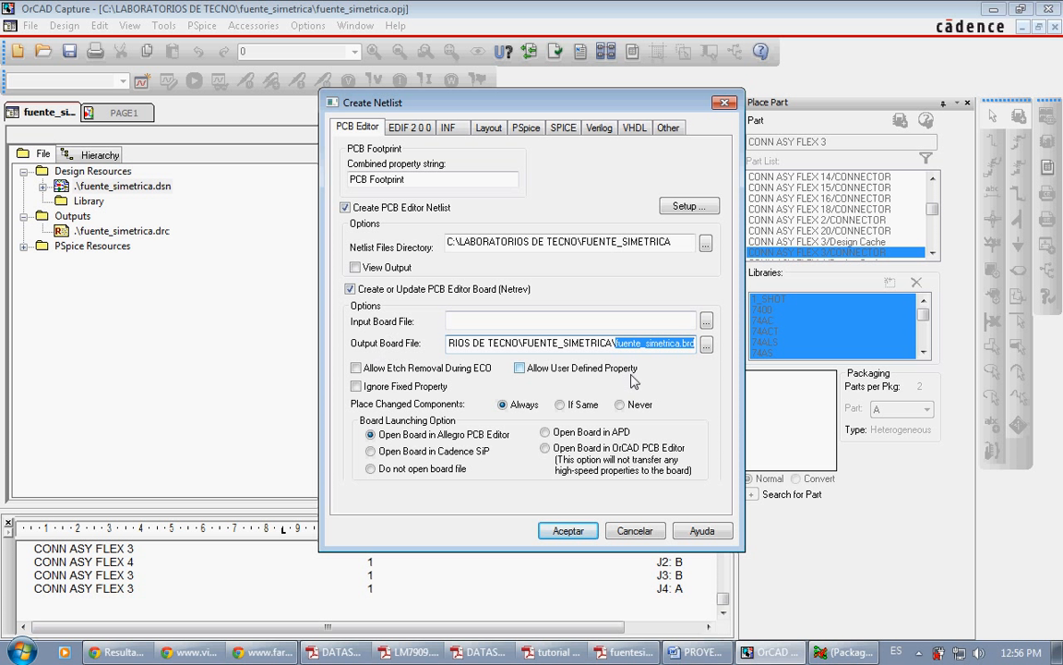
left_click(659, 349)
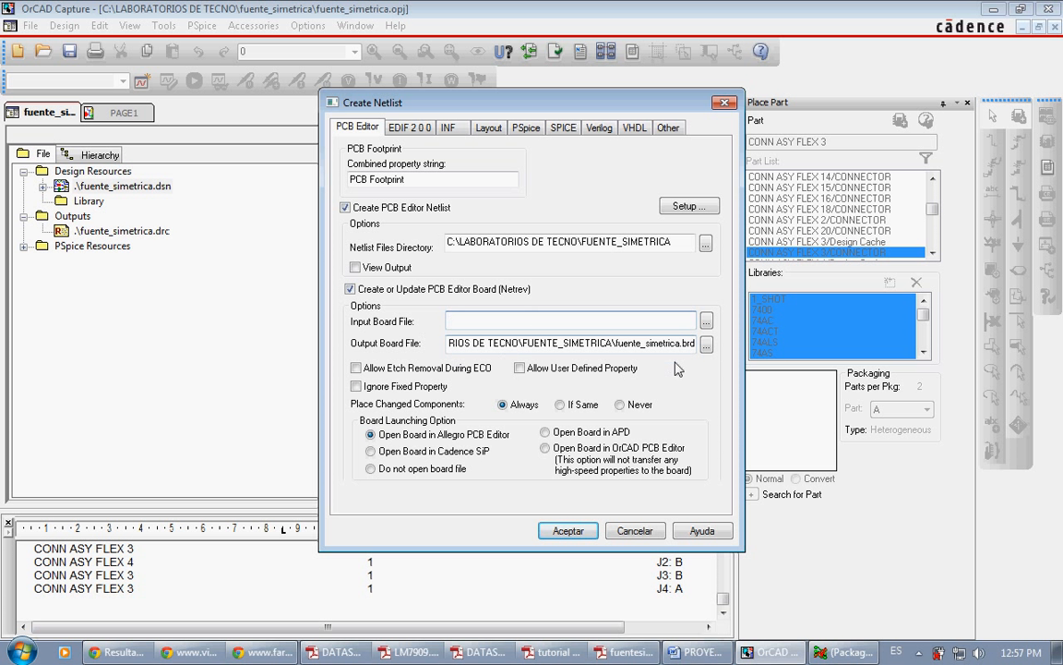
left_click_drag(692, 346, 440, 367)
key("ctrl+c")
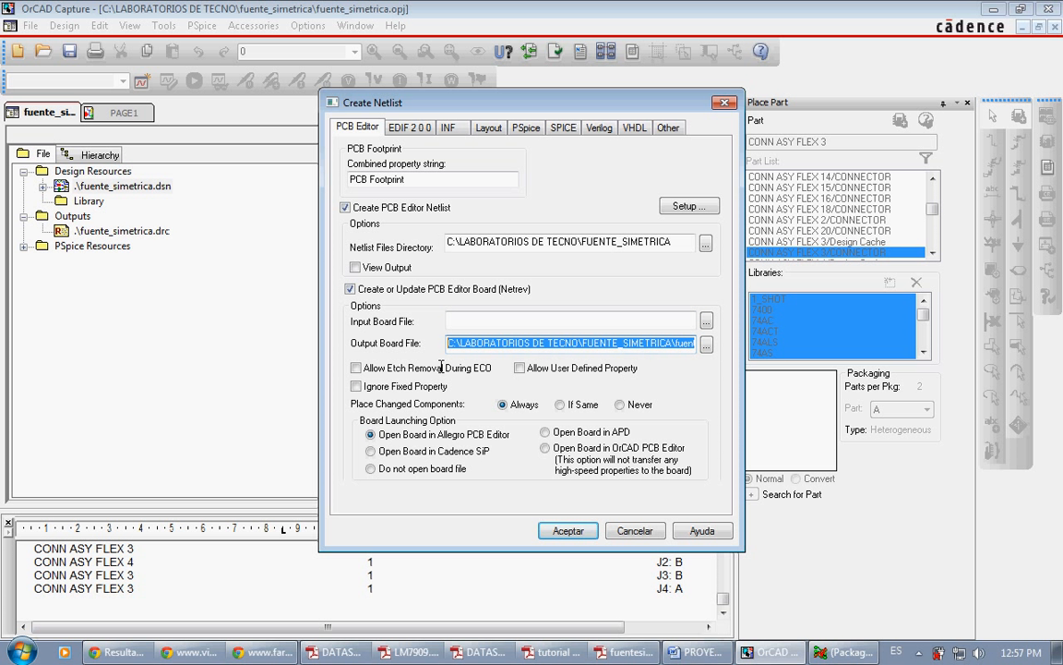
left_click(482, 319)
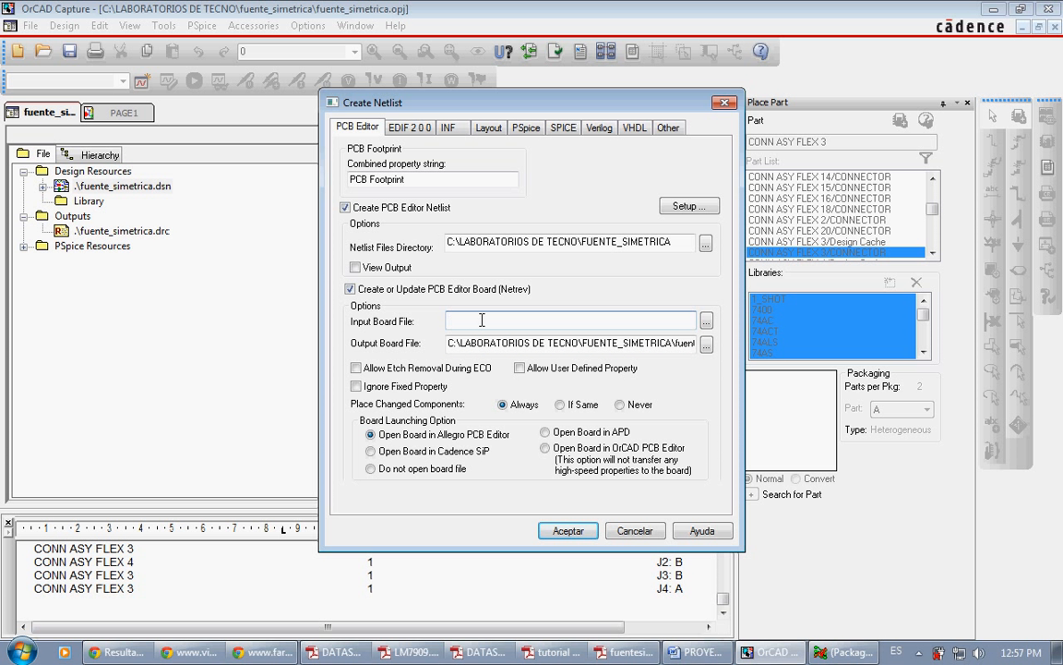
key("ctrl+v")
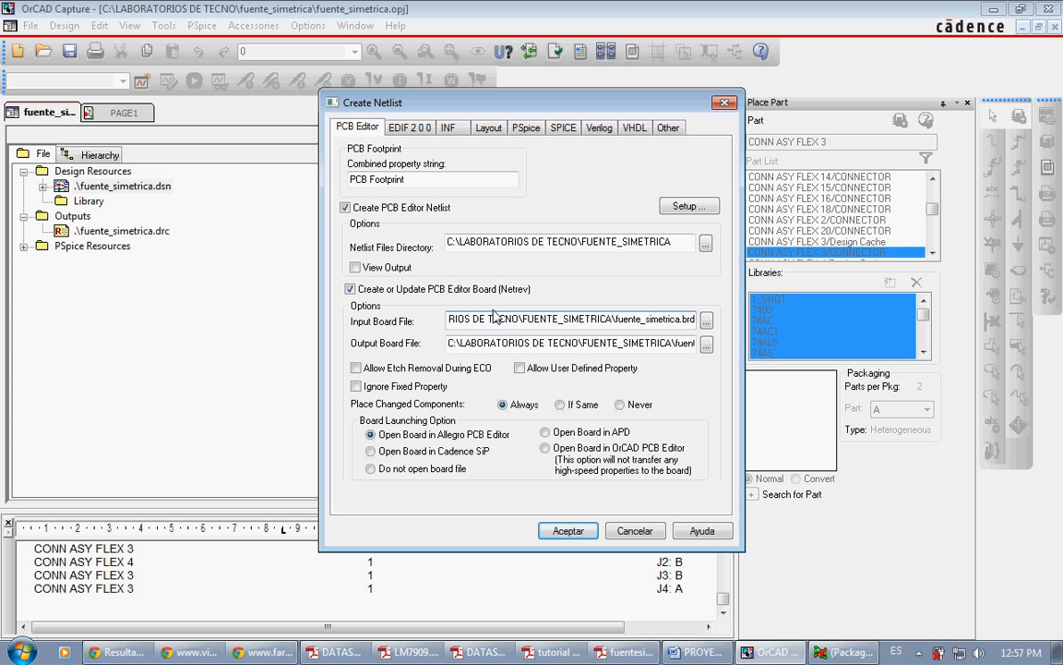
double_click(505, 318)
left_click(504, 318)
double_click(505, 319)
left_click(631, 319)
left_click_drag(694, 321, 433, 322)
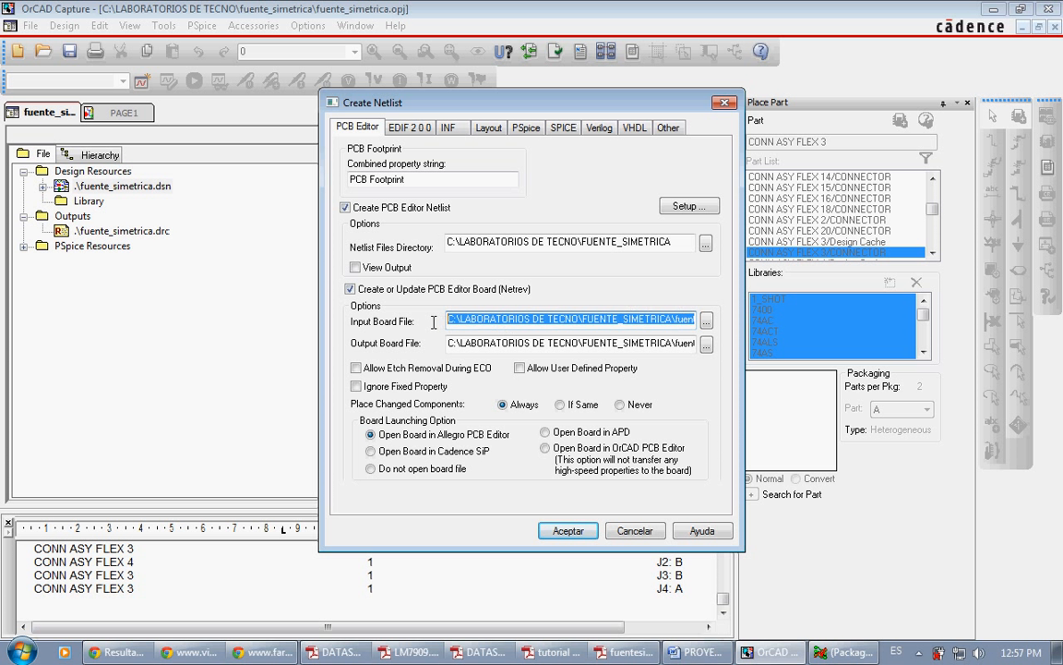
key("Delete")
left_click(477, 343)
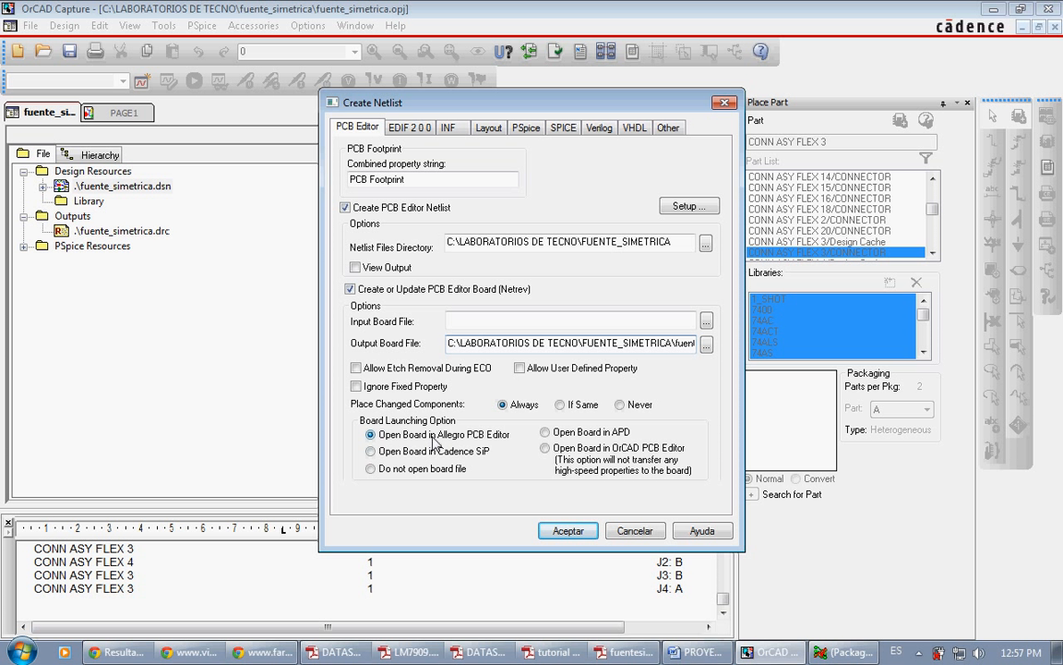
Step: Generate the PCB Editor netlist and board with the current options, accepting the design save and acknowledging the Netrev message
left_click(567, 530)
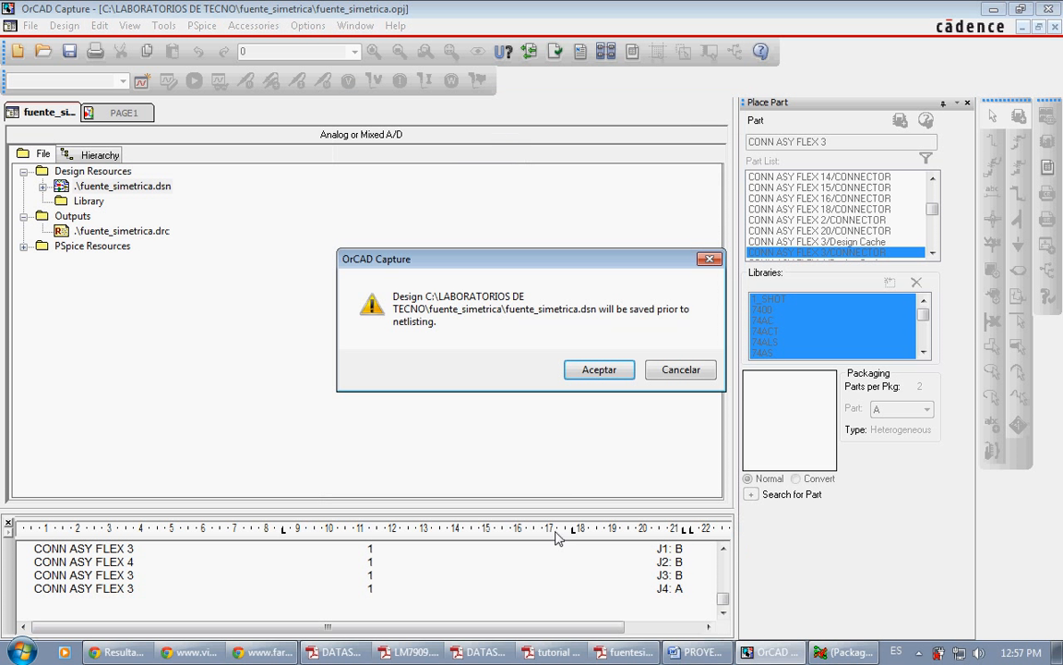
left_click(579, 372)
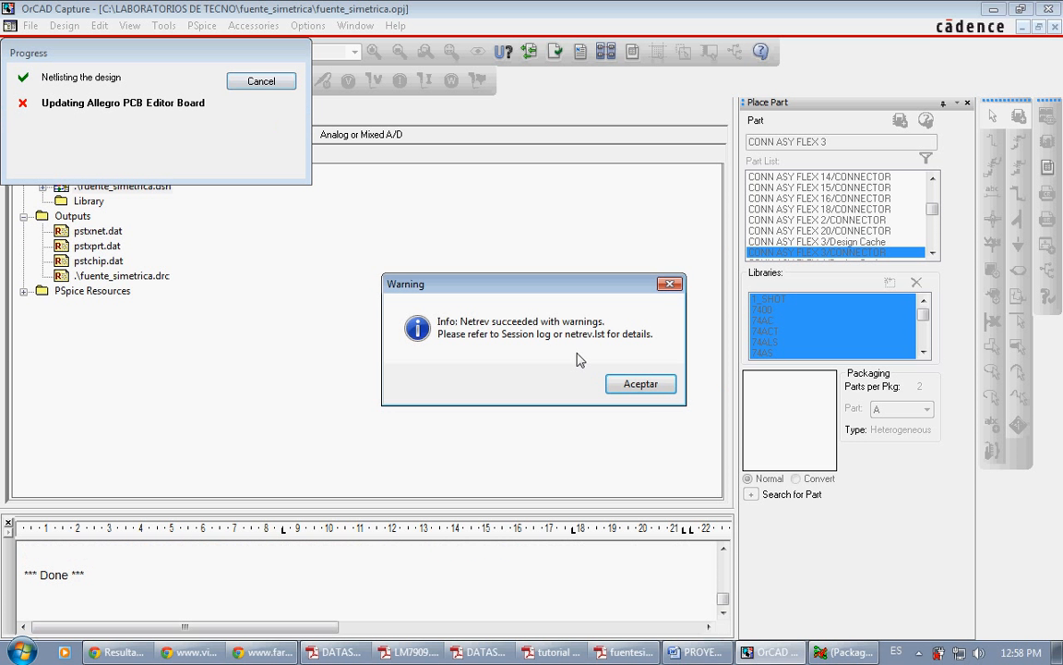
left_click(613, 386)
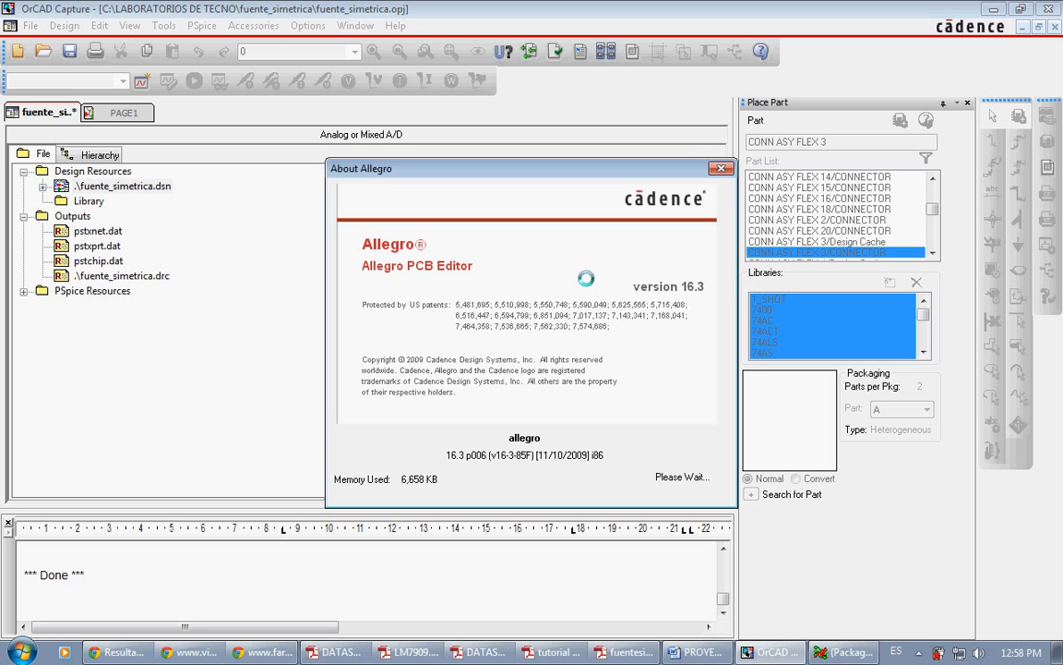
Step: Open the generated board in Allegro PCB Editor using the Allegro PCB Design GXL product and dismiss the database warning
left_click(479, 261)
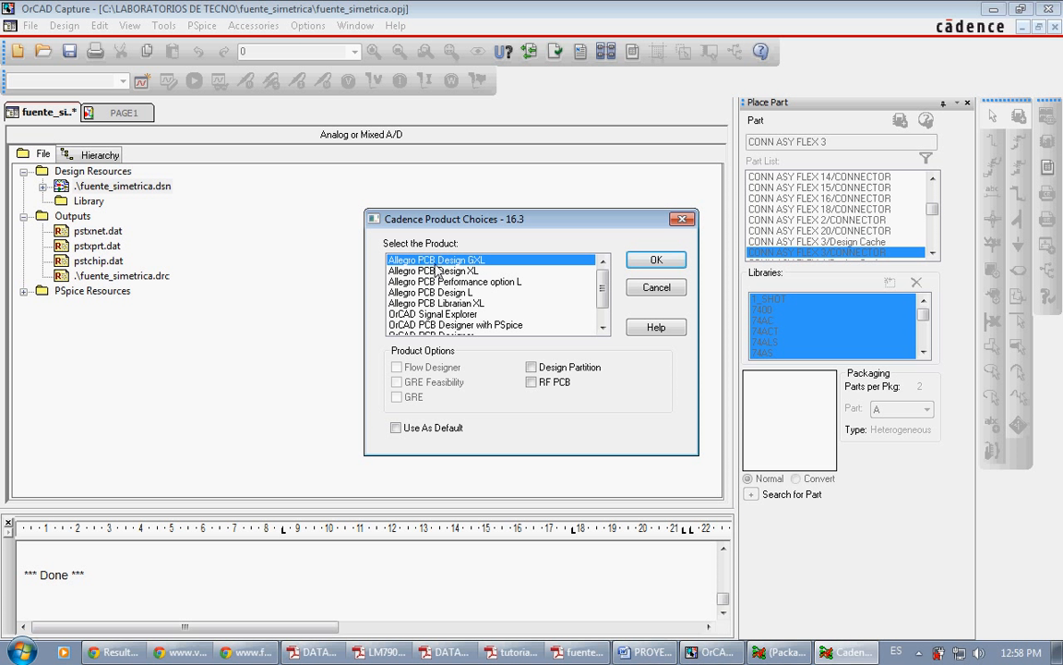
left_click(651, 261)
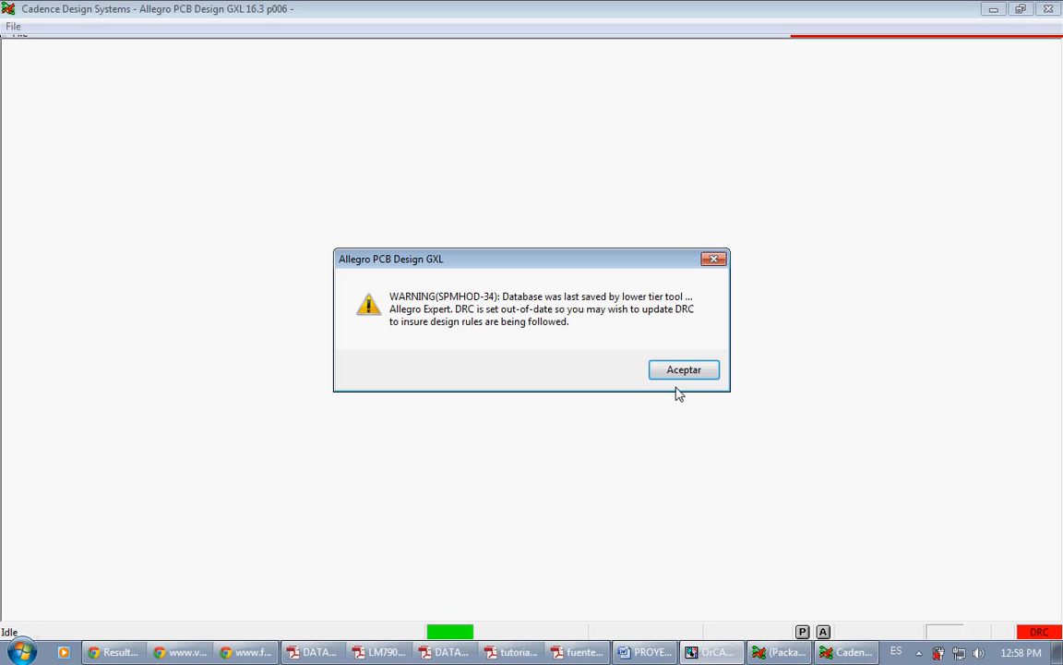
left_click(682, 369)
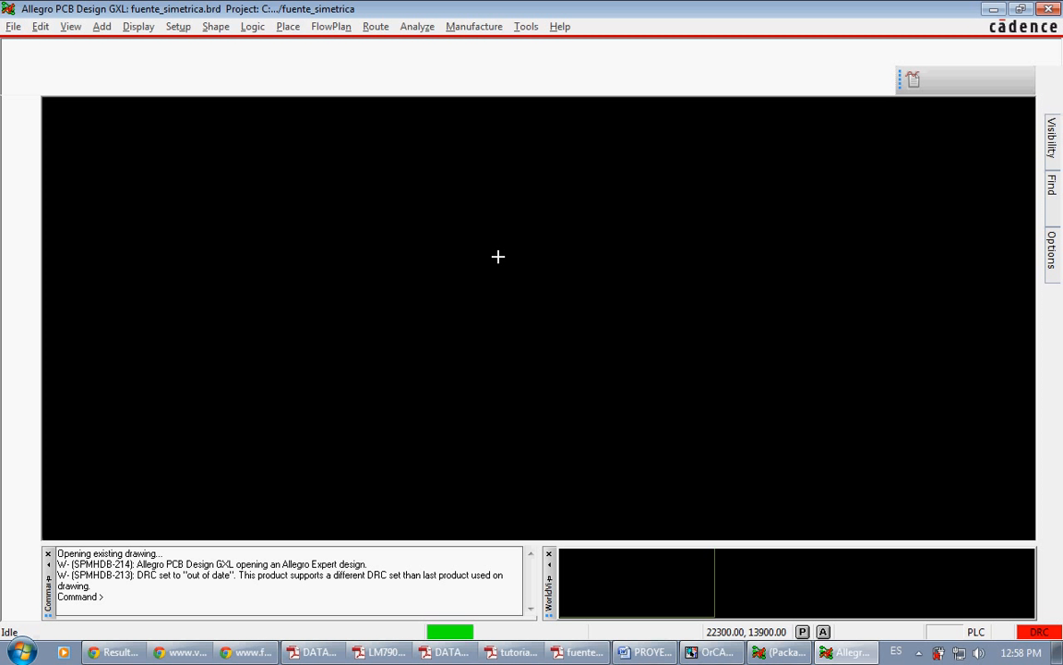